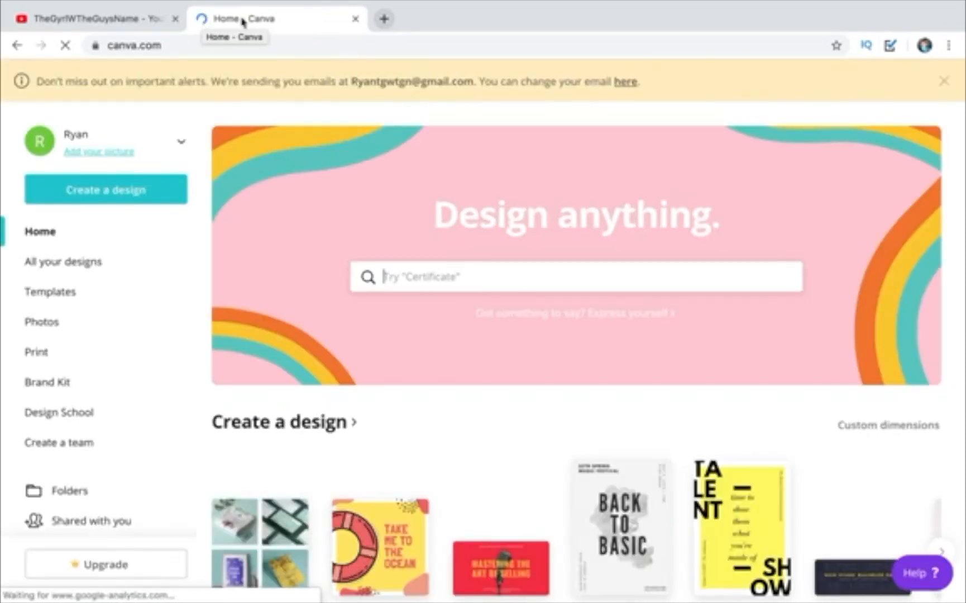
# - Dismiss the e-mail alert notice and create a new 8.5 × 11 in flyer design
pyautogui.click(945, 88)
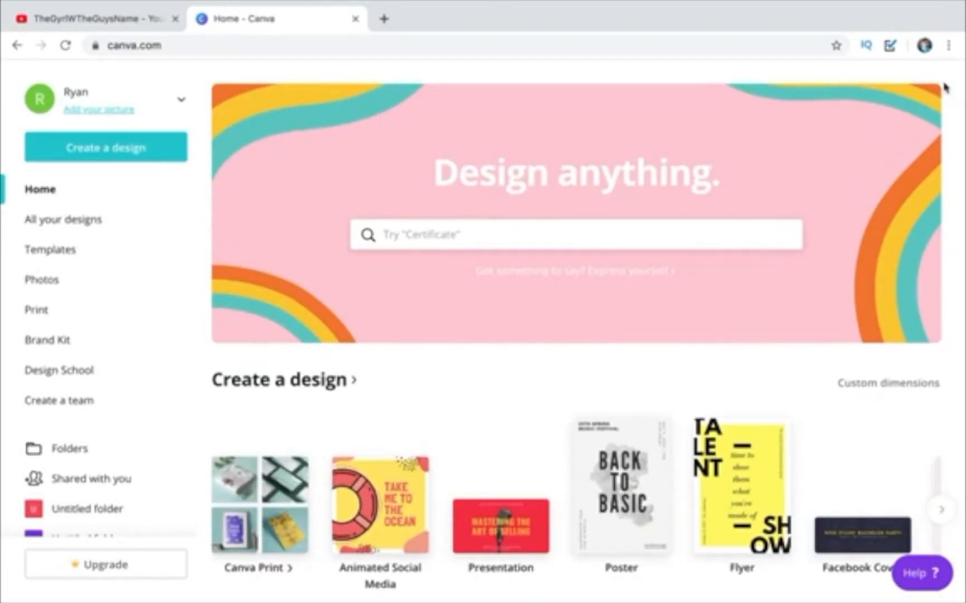
pyautogui.scroll(-2, 721, 339)
pyautogui.scroll(-3, 720, 338)
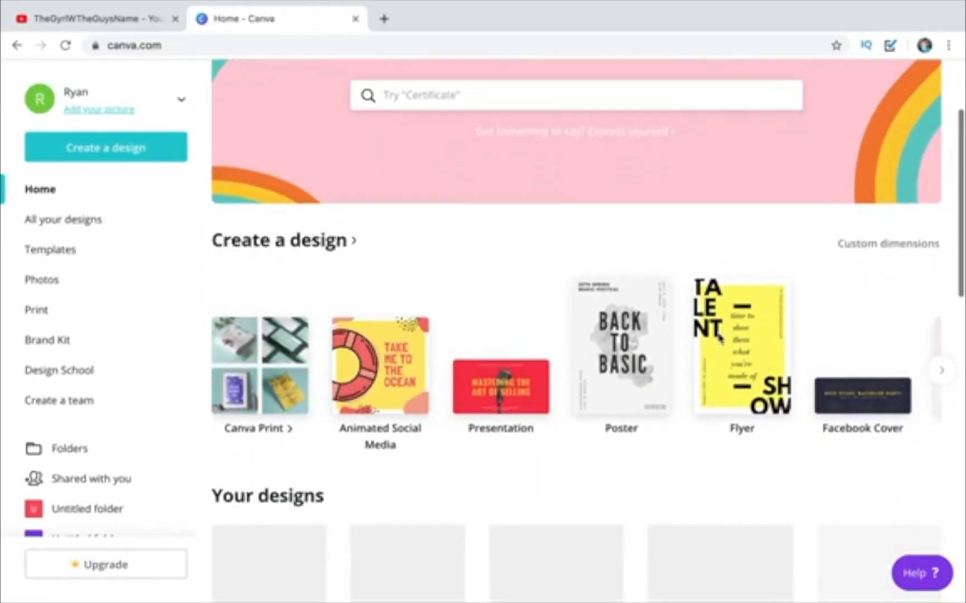
pyautogui.scroll(-1, 720, 339)
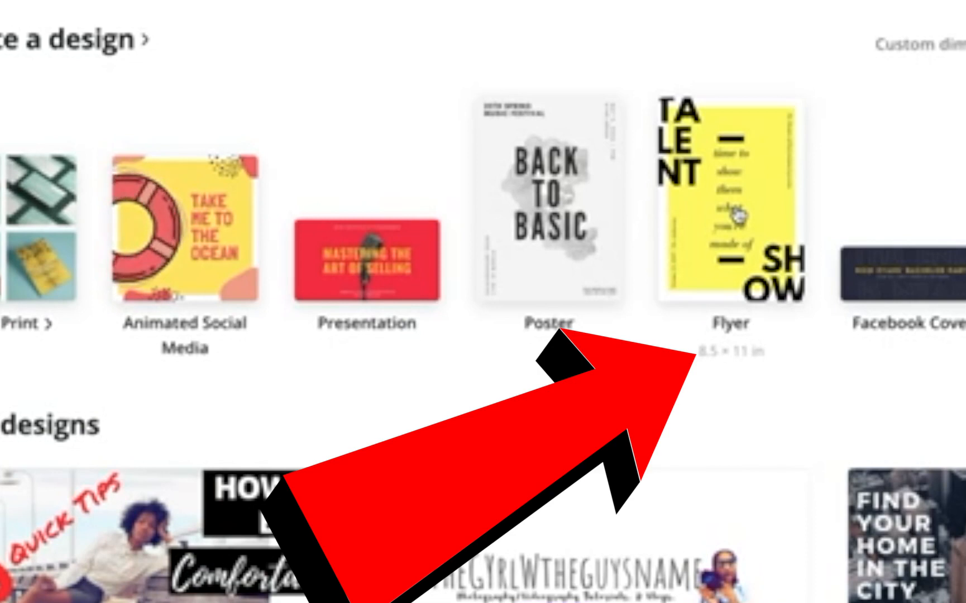
pyautogui.click(737, 213)
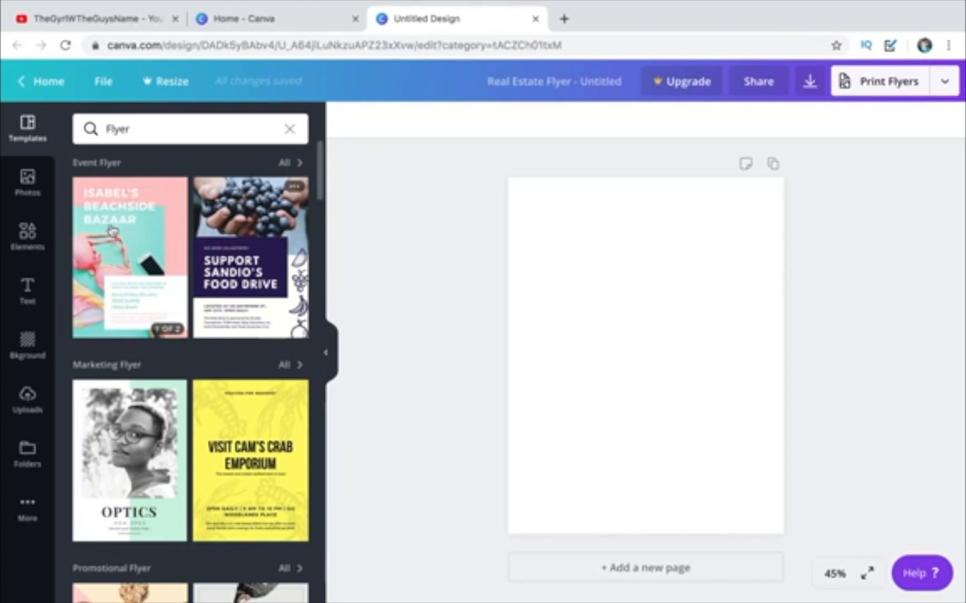
pyautogui.moveTo(244, 265)
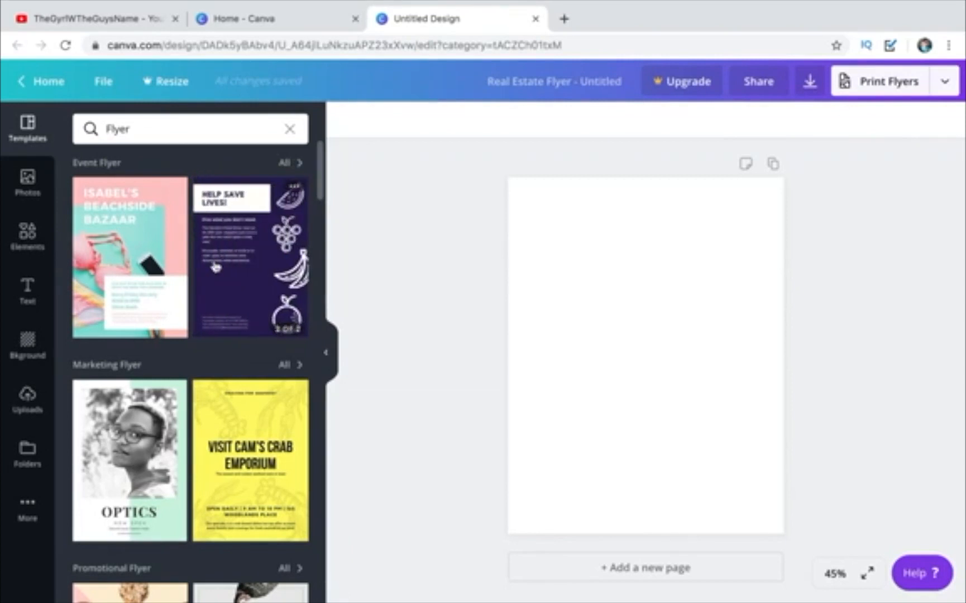
pyautogui.scroll(-3, 216, 266)
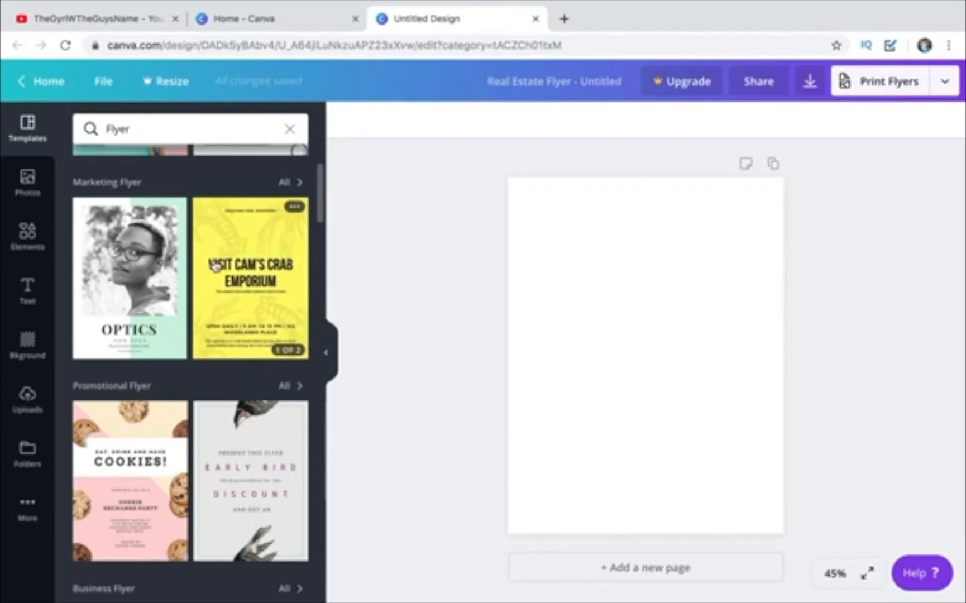
pyautogui.scroll(-5, 215, 266)
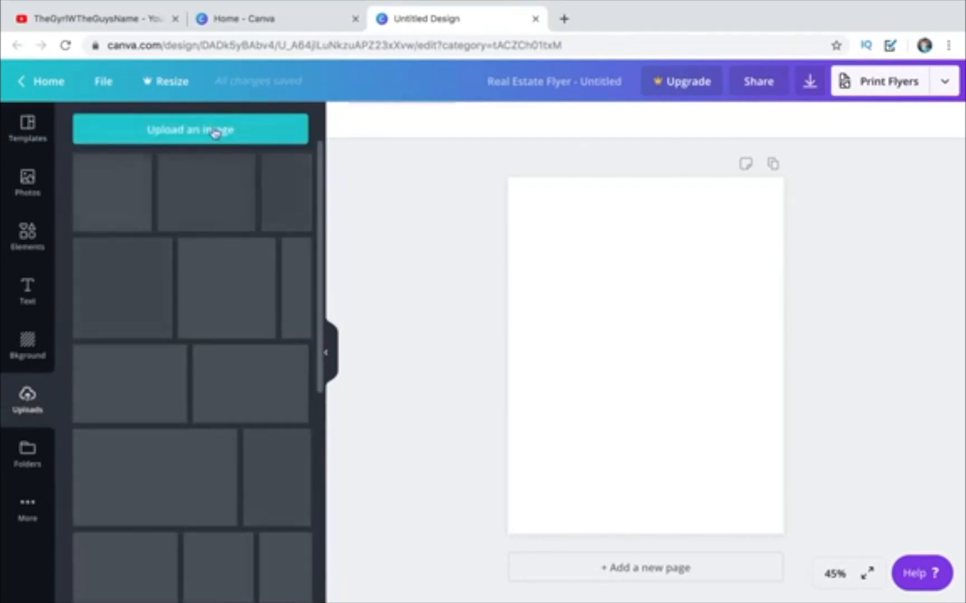
# - Upload the pink, marble and gold glitter screenshot from the Desktop and place it on the blank flyer page
pyautogui.click(214, 131)
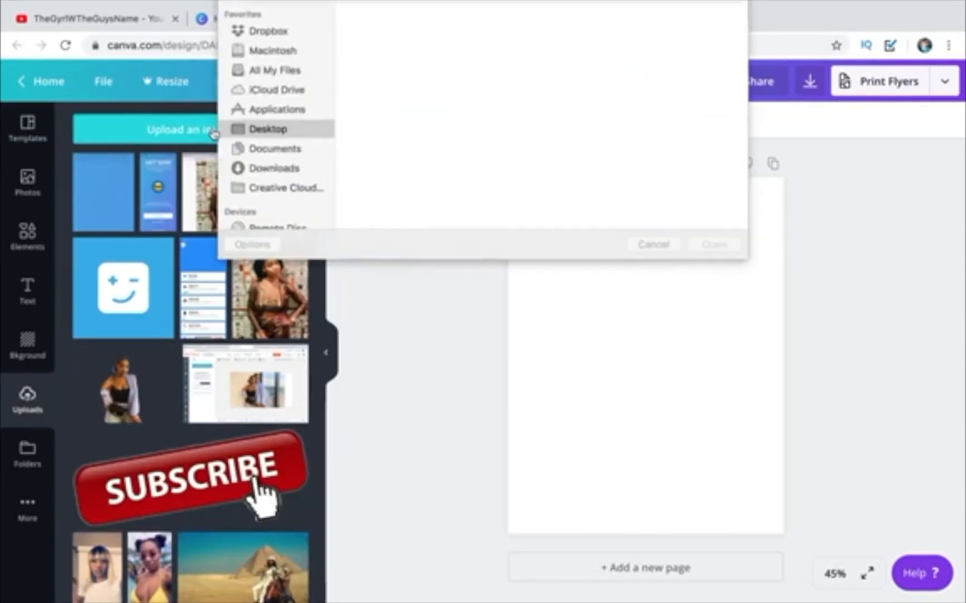
pyautogui.click(505, 159)
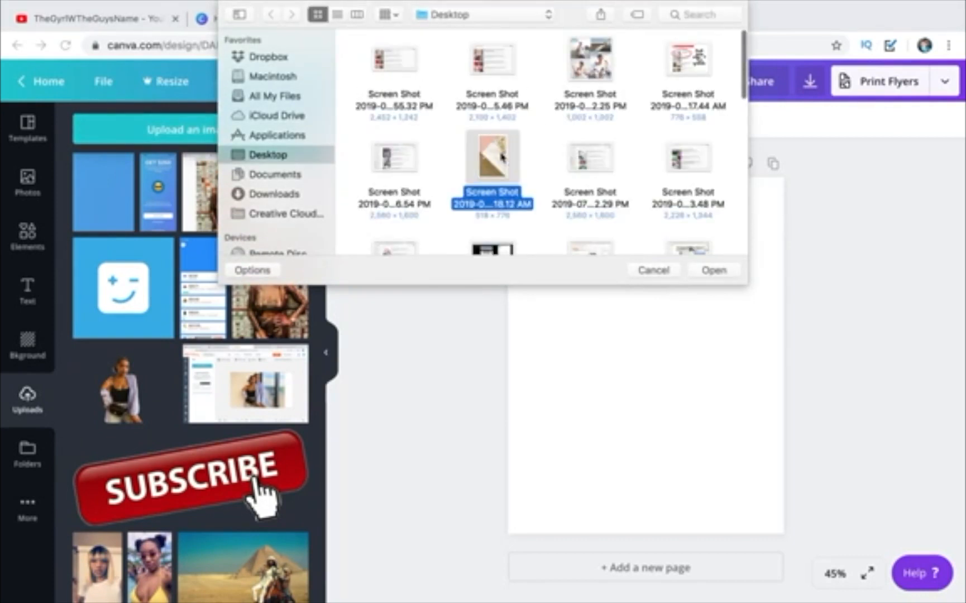
pyautogui.click(715, 270)
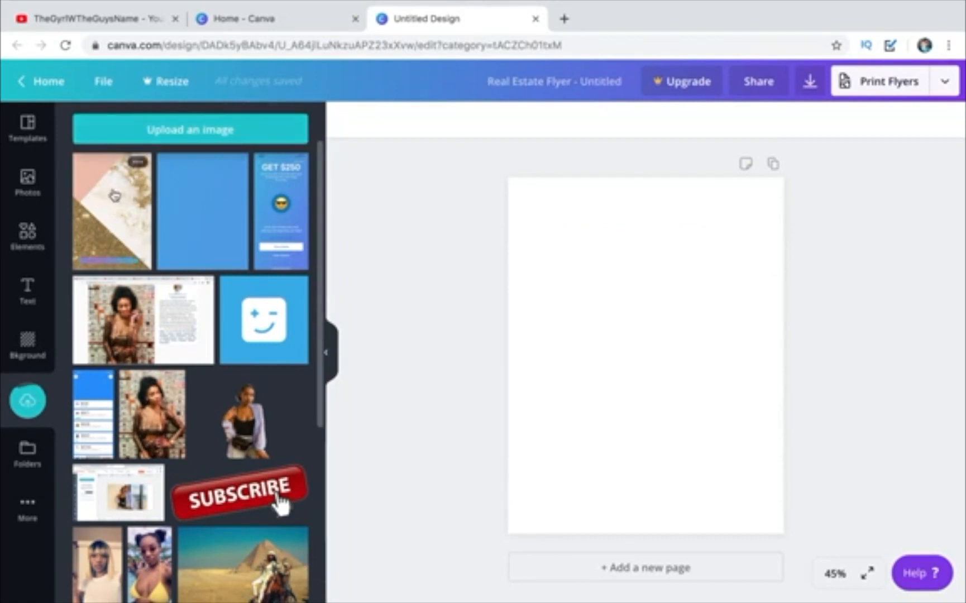
pyautogui.click(115, 195)
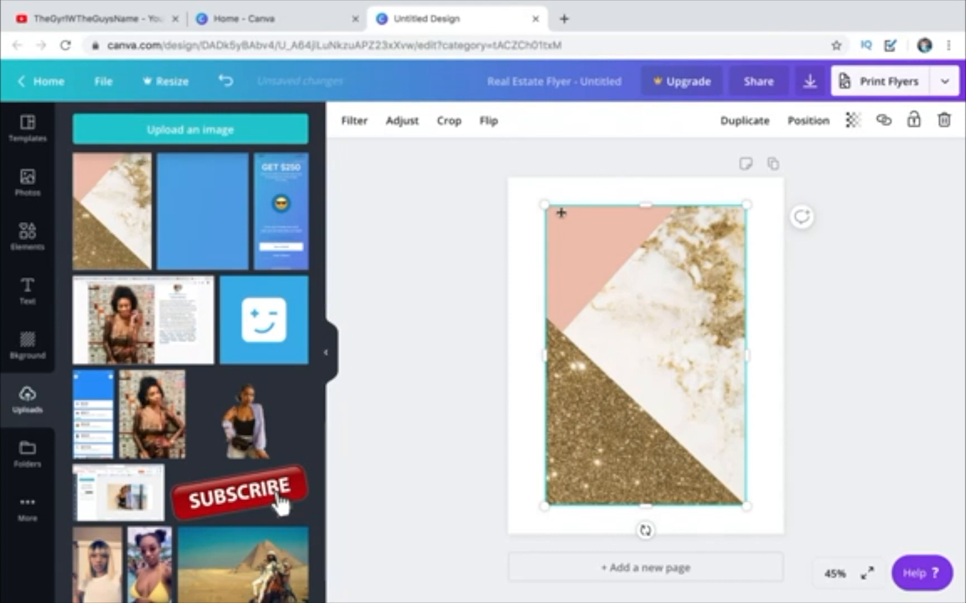
# - Enlarge the pink, marble and gold glitter image to fill the whole page at 8.5 in wide
pyautogui.moveTo(541, 204); pyautogui.dragTo(509, 189)
pyautogui.moveTo(609, 244); pyautogui.dragTo(591, 248)
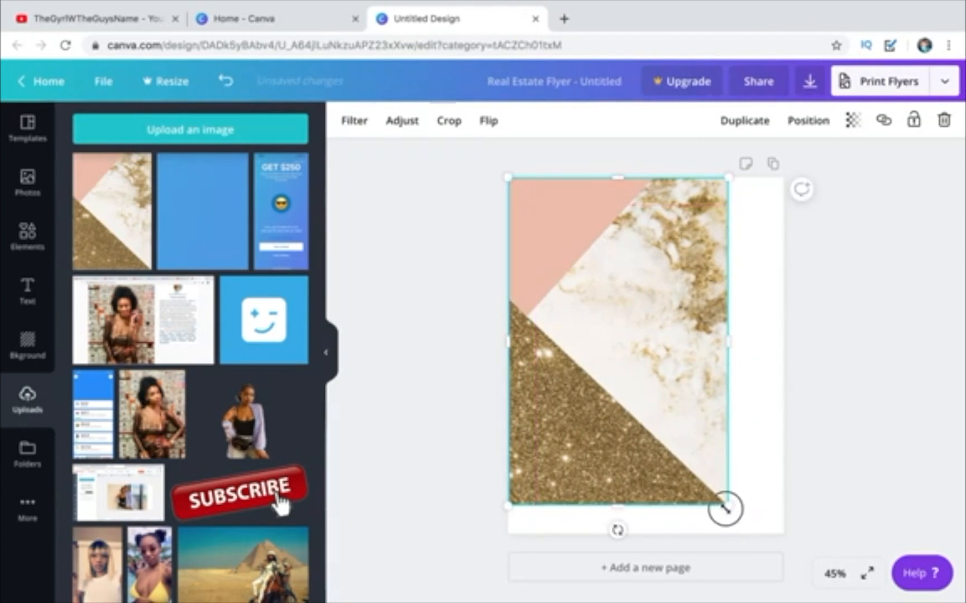
pyautogui.moveTo(728, 506); pyautogui.dragTo(751, 526)
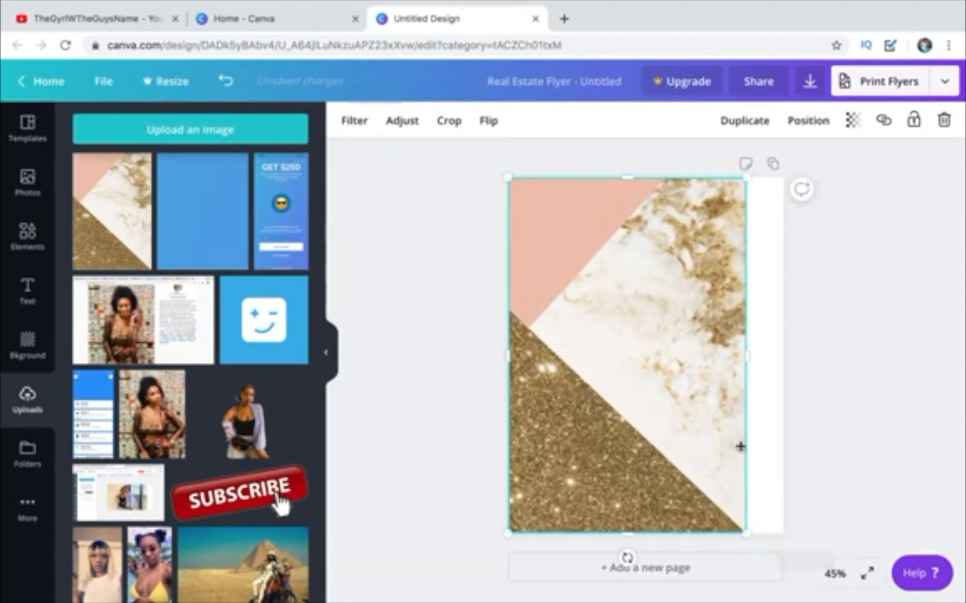
pyautogui.moveTo(746, 360); pyautogui.dragTo(785, 369)
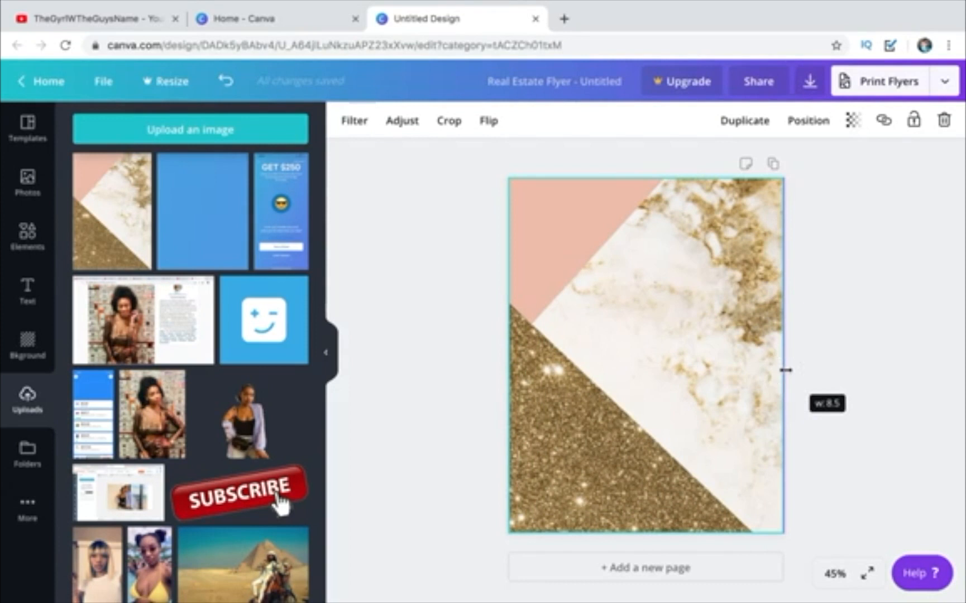
pyautogui.click(819, 316)
pyautogui.click(709, 292)
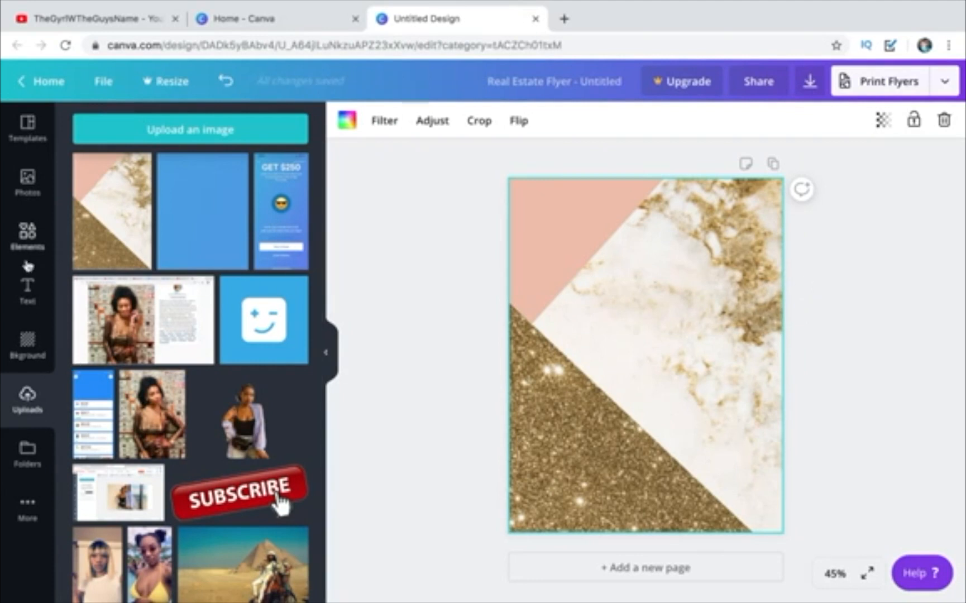
# - Search the elements for "border" and add the free gold geometric lattice strip to the flyer
pyautogui.click(28, 340)
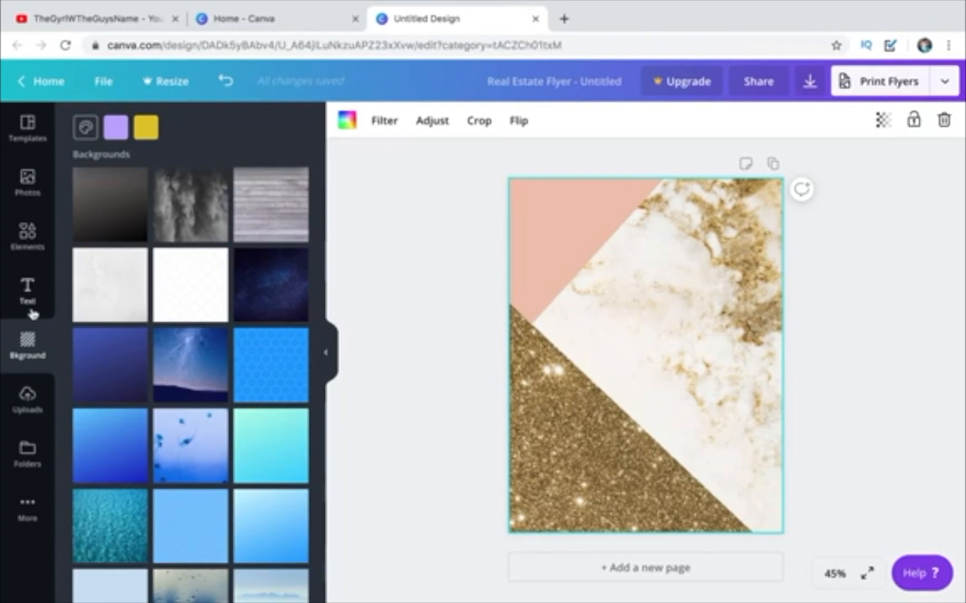
pyautogui.click(29, 286)
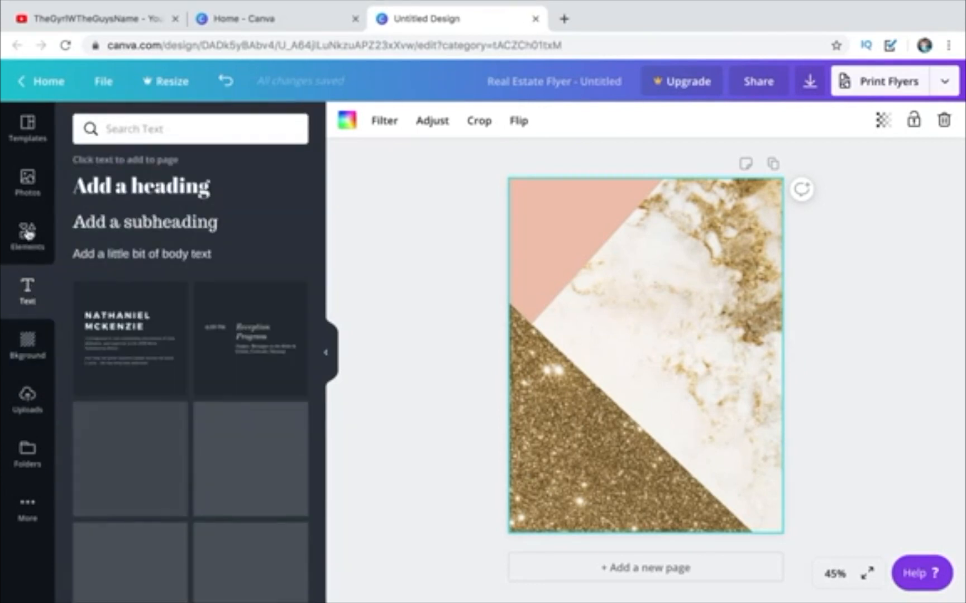
pyautogui.click(27, 232)
pyautogui.write('border')
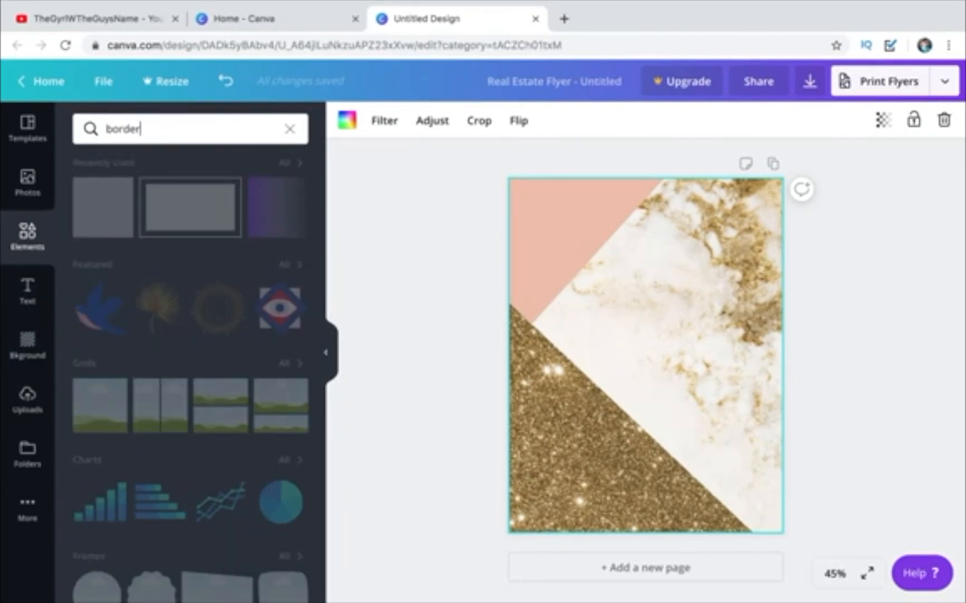
pyautogui.press('Return')
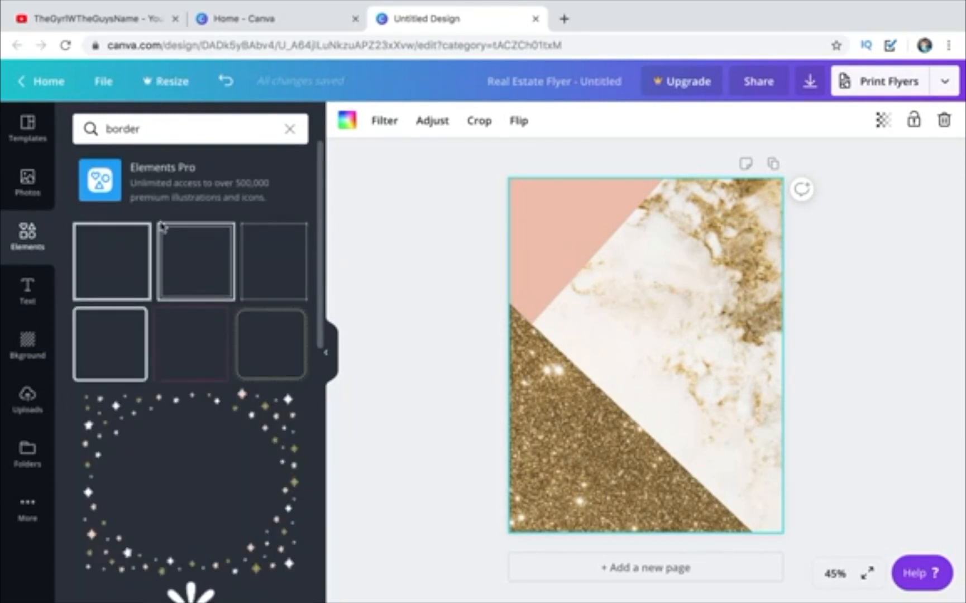
pyautogui.scroll(-10, 199, 267)
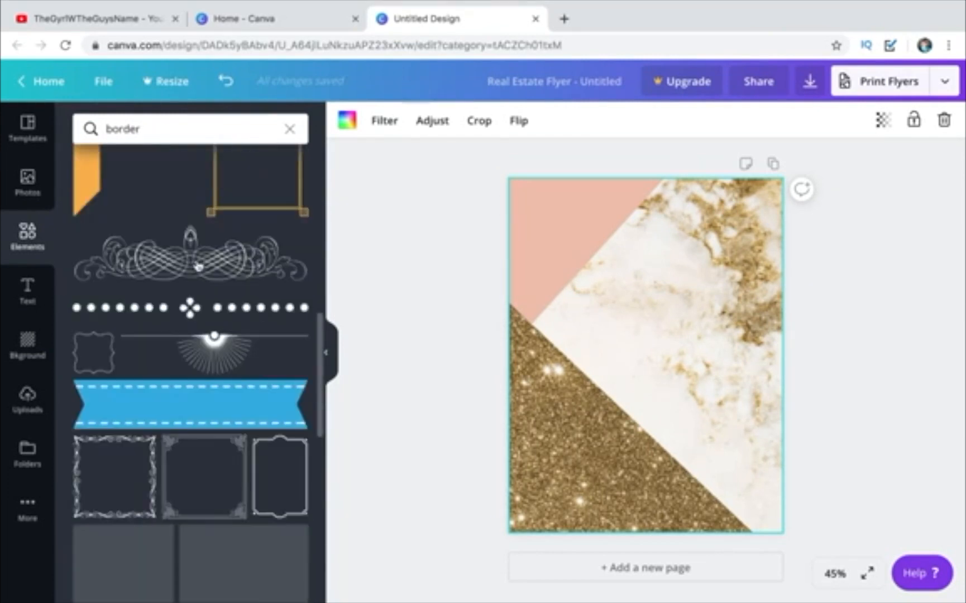
pyautogui.scroll(-6, 199, 267)
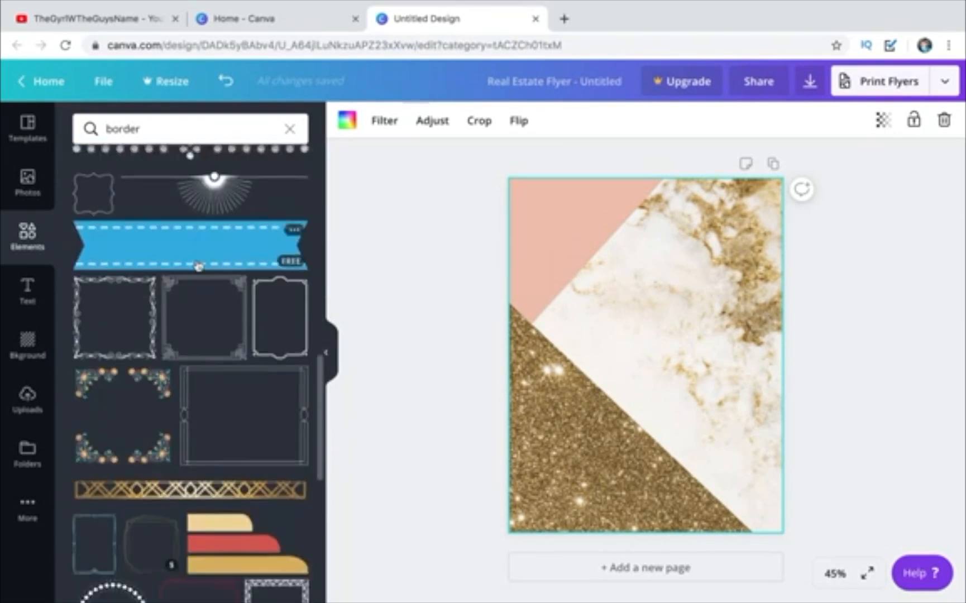
pyautogui.scroll(-7, 198, 267)
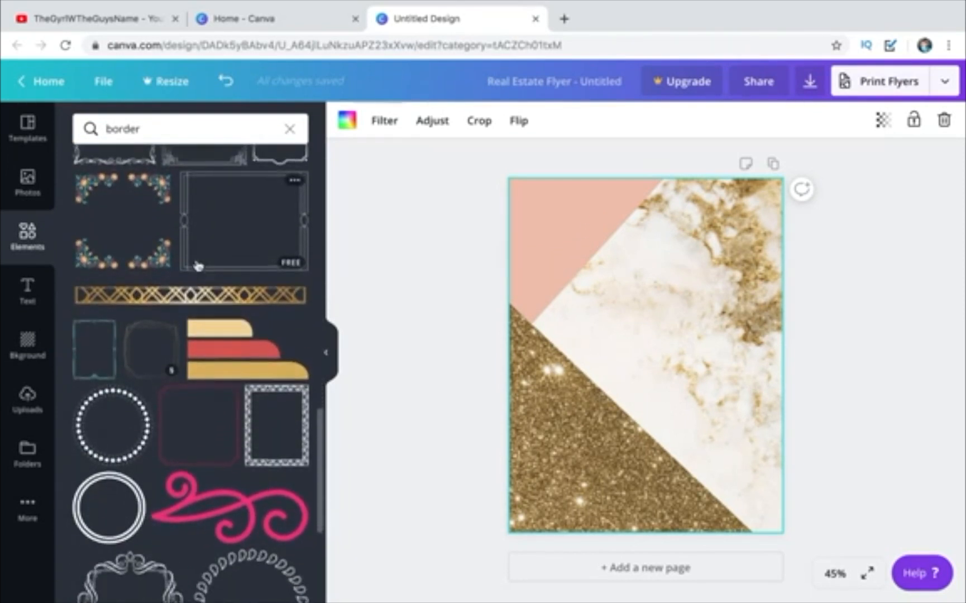
pyautogui.scroll(-2, 199, 266)
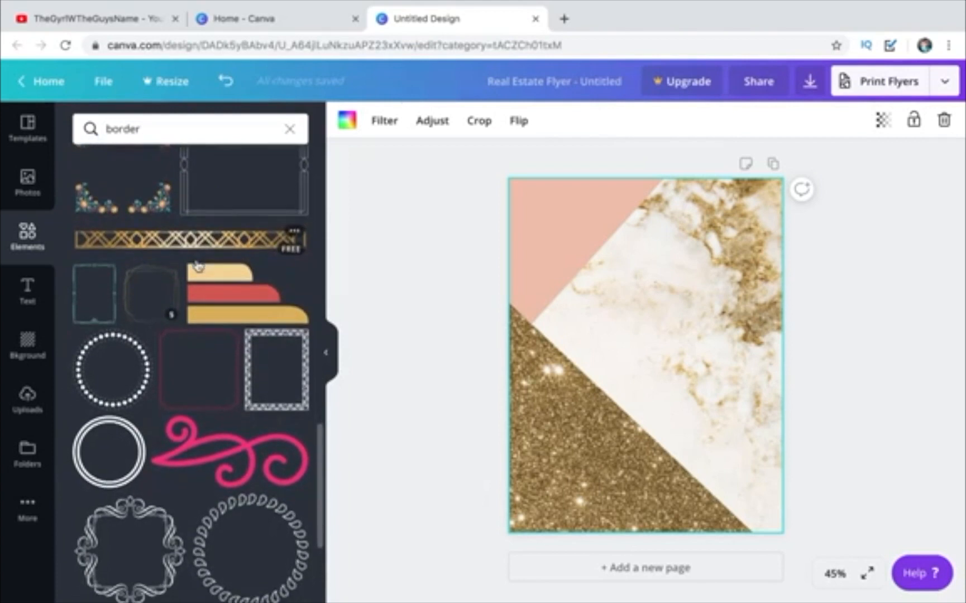
pyautogui.click(190, 246)
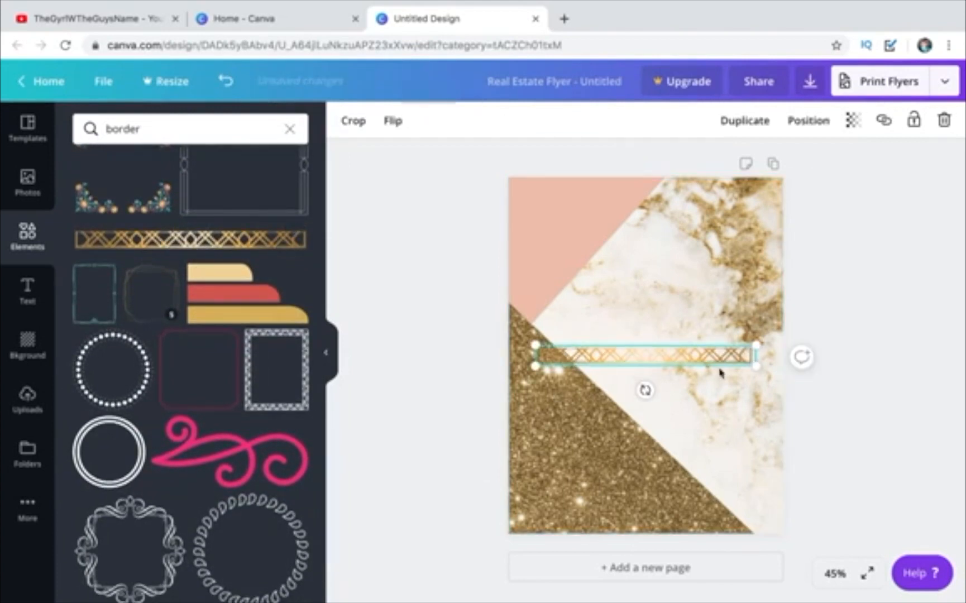
# - Rotate the gold lattice strip to vertical and move it to the upper part of the page's right edge
pyautogui.moveTo(707, 356)
pyautogui.mouseDown()
pyautogui.moveTo(733, 352)
pyautogui.moveTo(697, 353)
pyautogui.mouseUp()
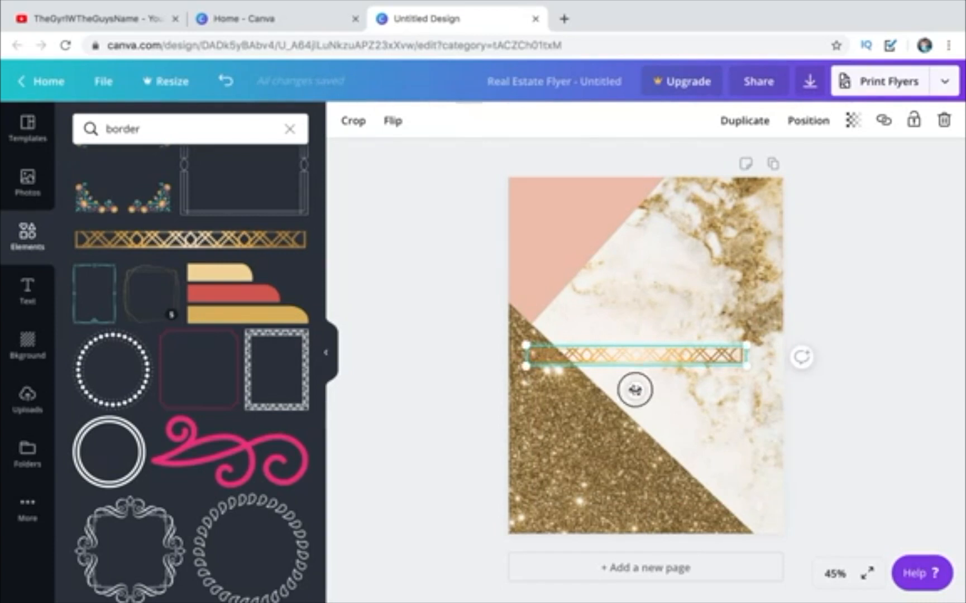
pyautogui.moveTo(635, 390); pyautogui.dragTo(535, 359)
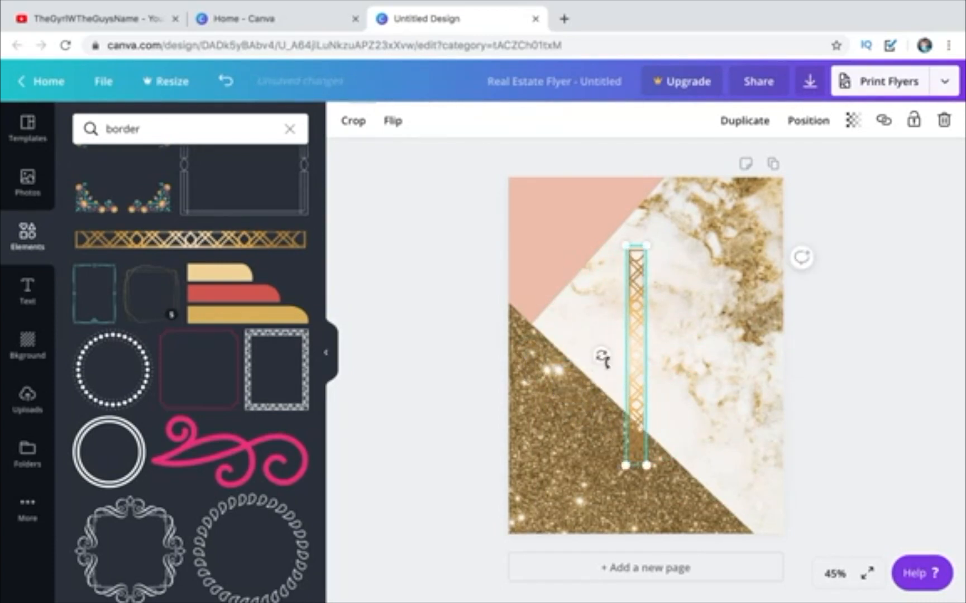
pyautogui.moveTo(638, 356); pyautogui.dragTo(778, 283)
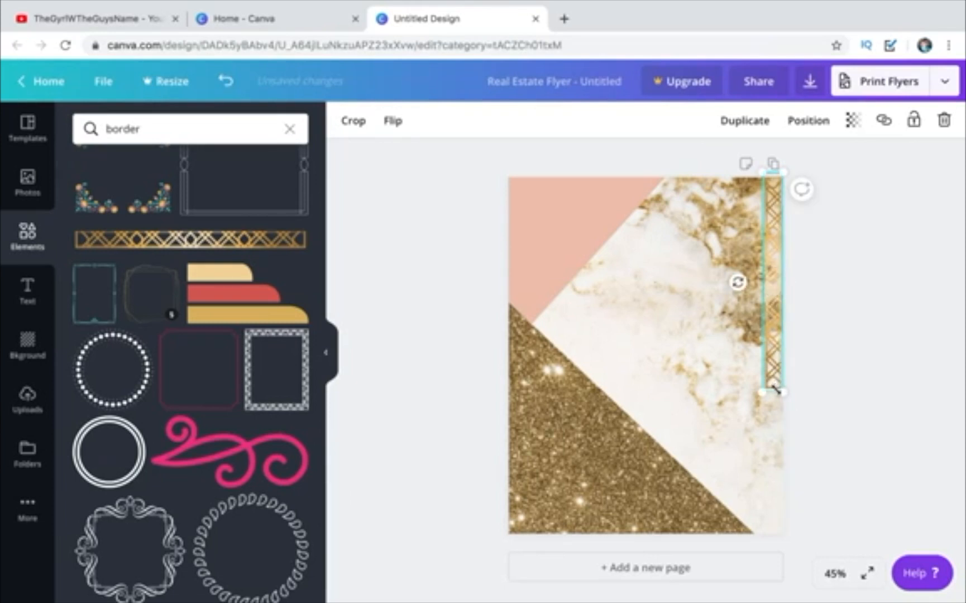
# - Enlarge the gold lattice strip to span the page's full height, letting its outer half run off the right edge
pyautogui.moveTo(776, 390); pyautogui.dragTo(766, 540)
pyautogui.moveTo(779, 466)
pyautogui.mouseDown()
pyautogui.moveTo(760, 465)
pyautogui.moveTo(784, 470)
pyautogui.mouseUp()
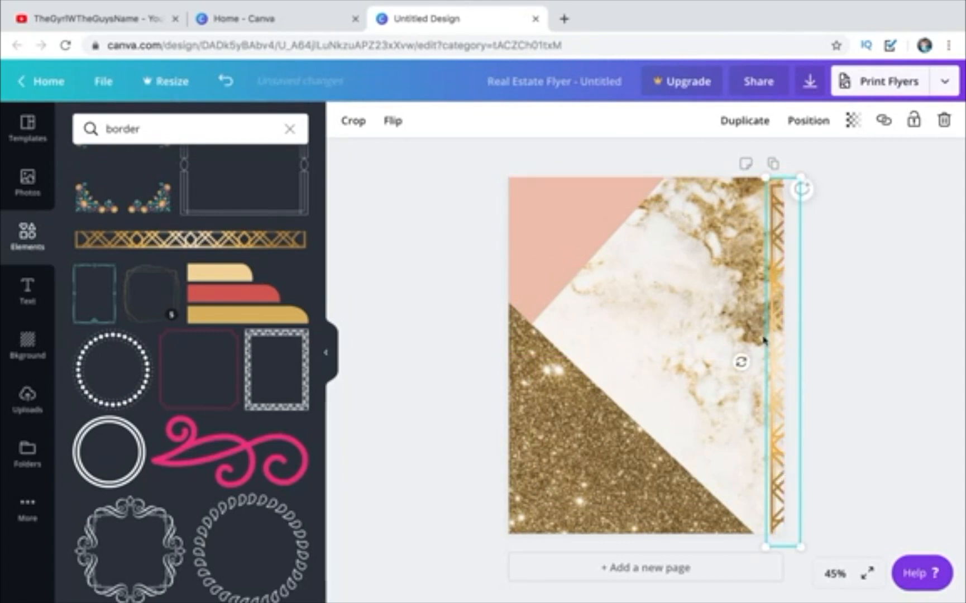
pyautogui.moveTo(759, 164); pyautogui.dragTo(765, 167)
pyautogui.click(857, 248)
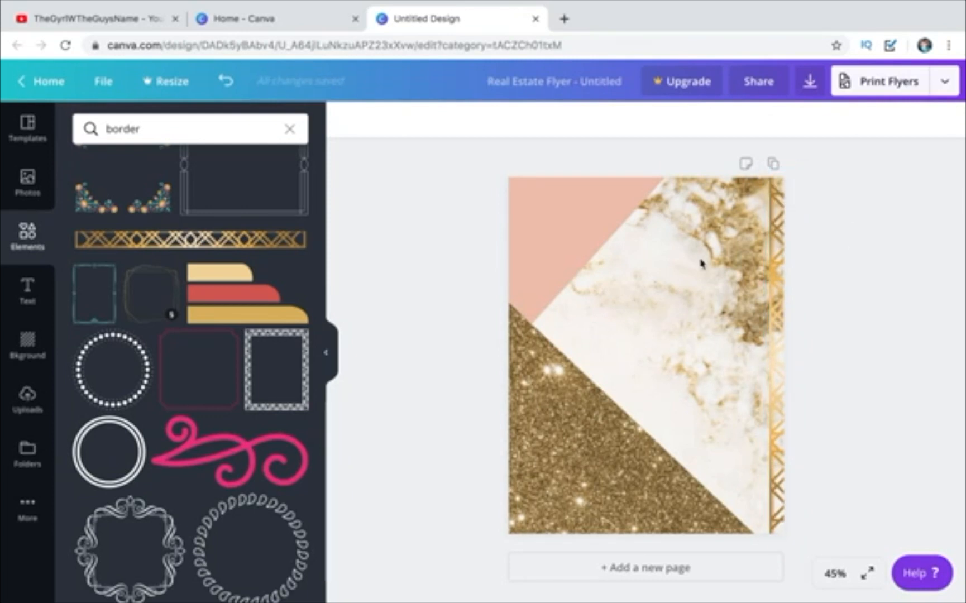
# - Duplicate the gold lattice strip and align the copy along the page's left edge, with its outer half off the page
pyautogui.click(642, 265)
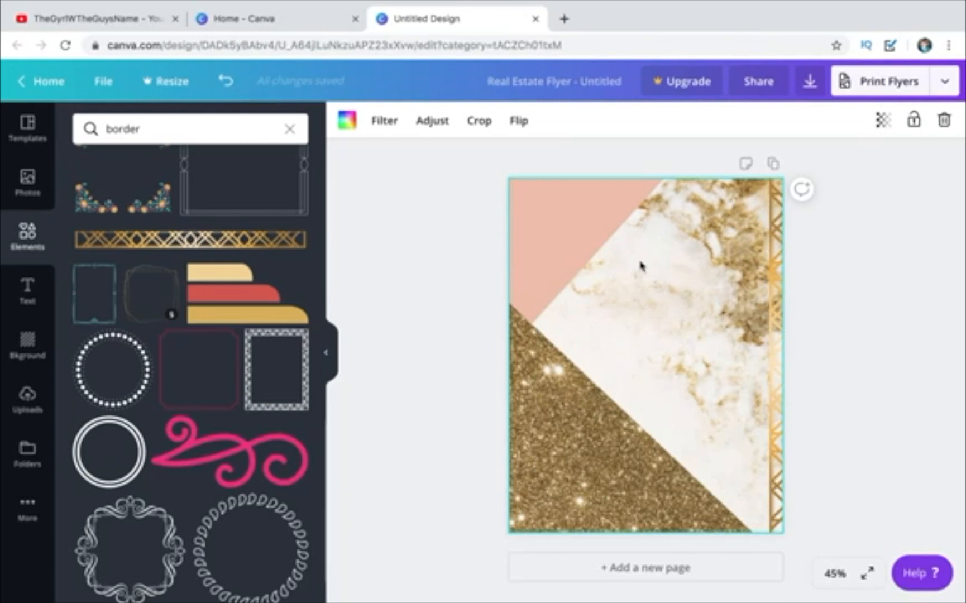
pyautogui.click(777, 311)
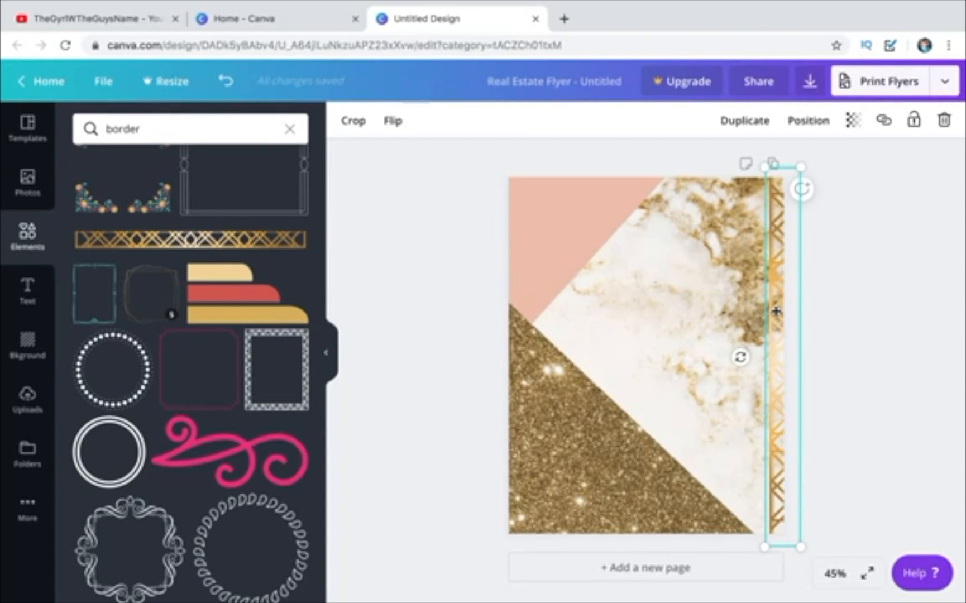
pyautogui.hotkey('ctrl', 'd')
pyautogui.moveTo(779, 309); pyautogui.dragTo(492, 305)
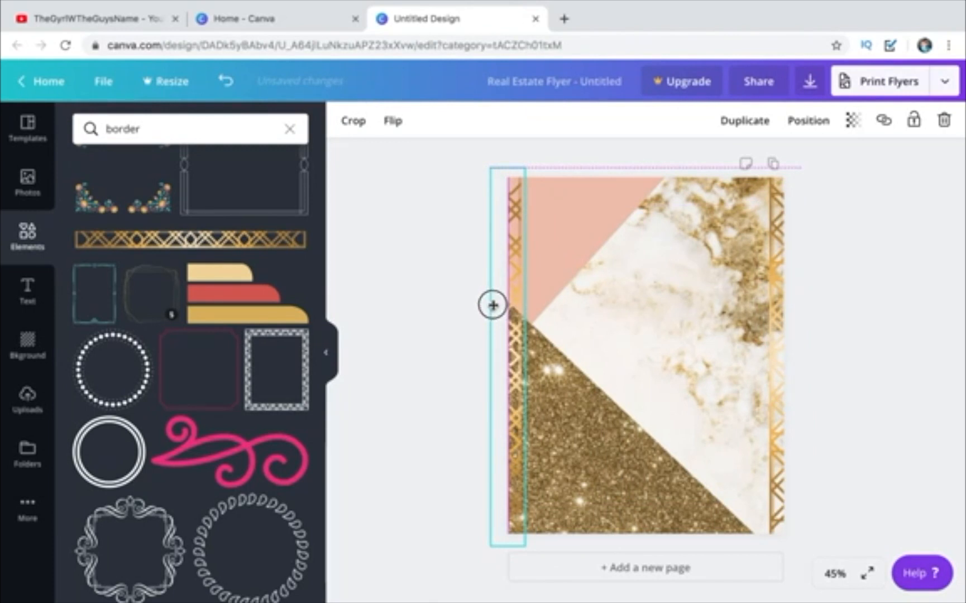
pyautogui.moveTo(501, 304); pyautogui.dragTo(495, 304)
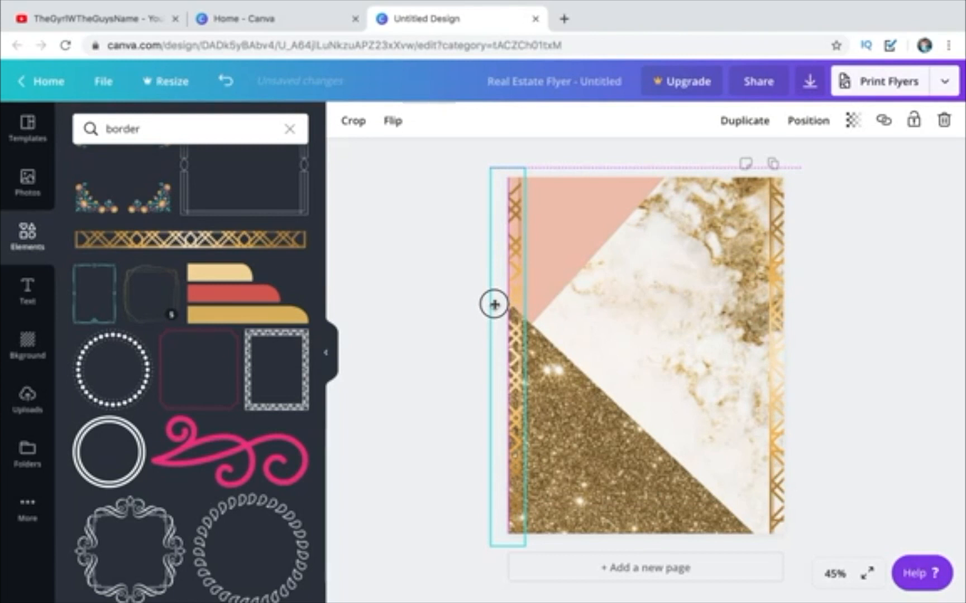
pyautogui.moveTo(495, 305); pyautogui.dragTo(495, 308)
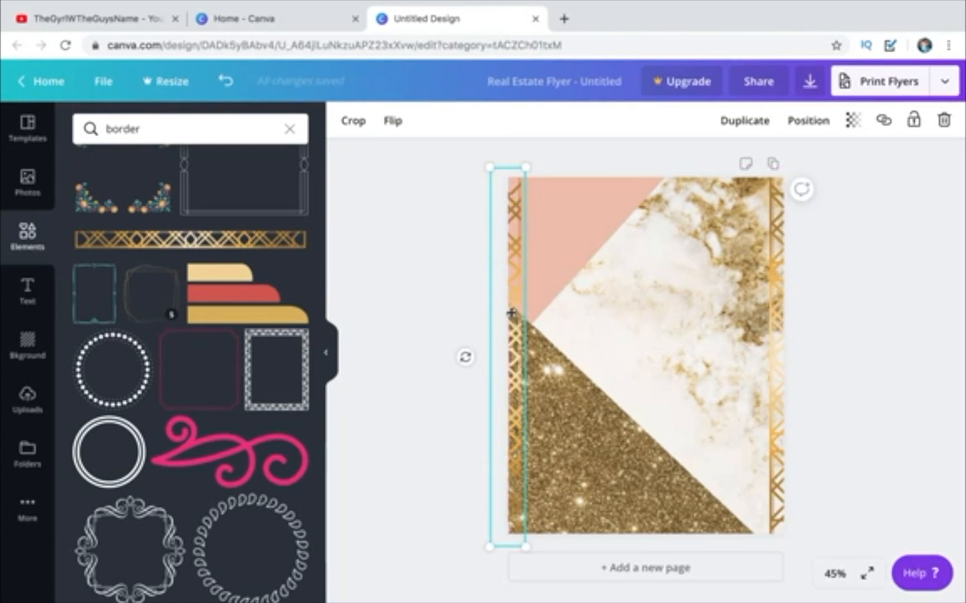
# - Paste another copy of the gold lattice strip, rotate it to horizontal and align it along the page's top edge, half off the page
pyautogui.press('super+v')
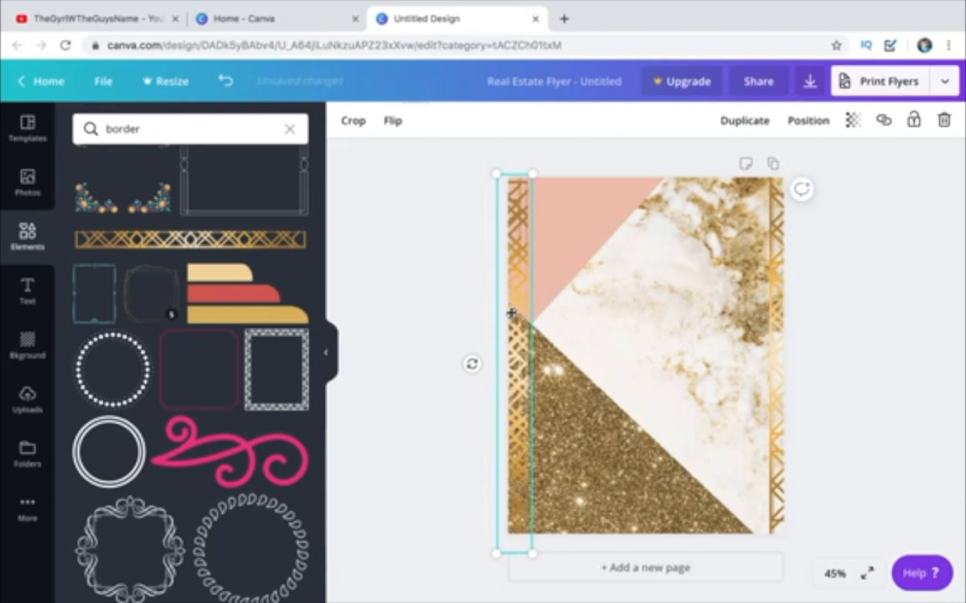
pyautogui.moveTo(514, 314); pyautogui.dragTo(609, 290)
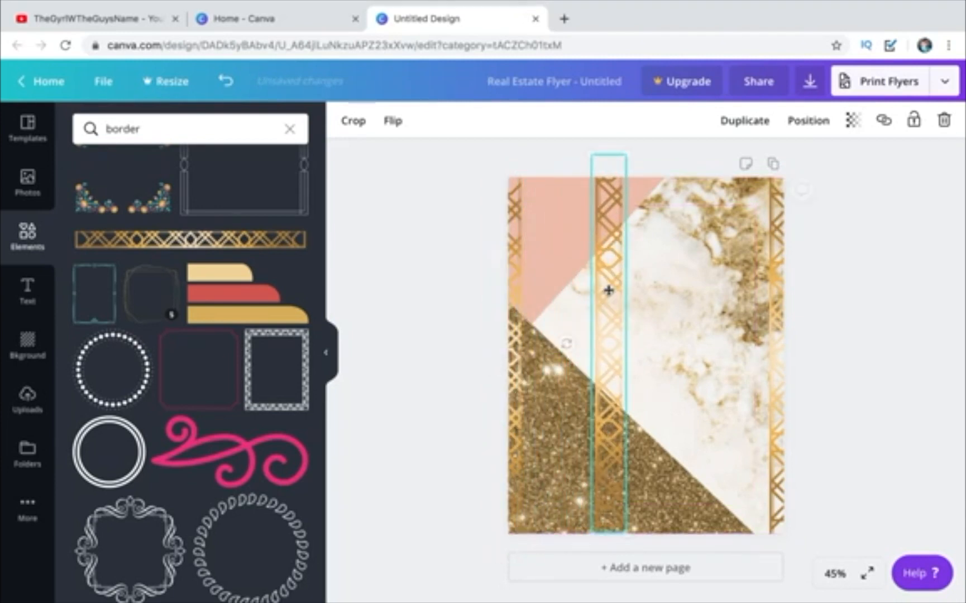
pyautogui.moveTo(568, 342); pyautogui.dragTo(614, 269)
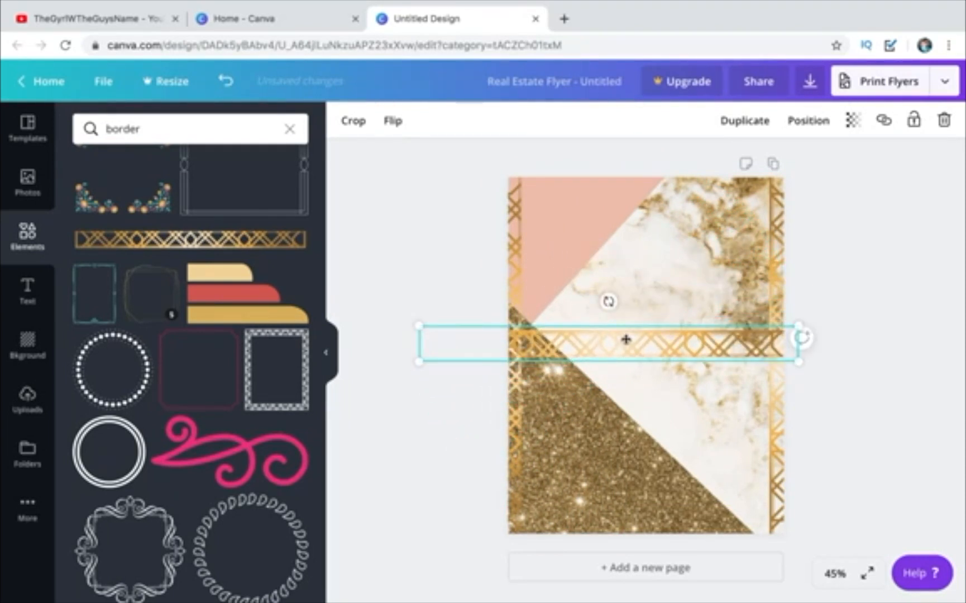
pyautogui.moveTo(626, 339); pyautogui.dragTo(661, 175)
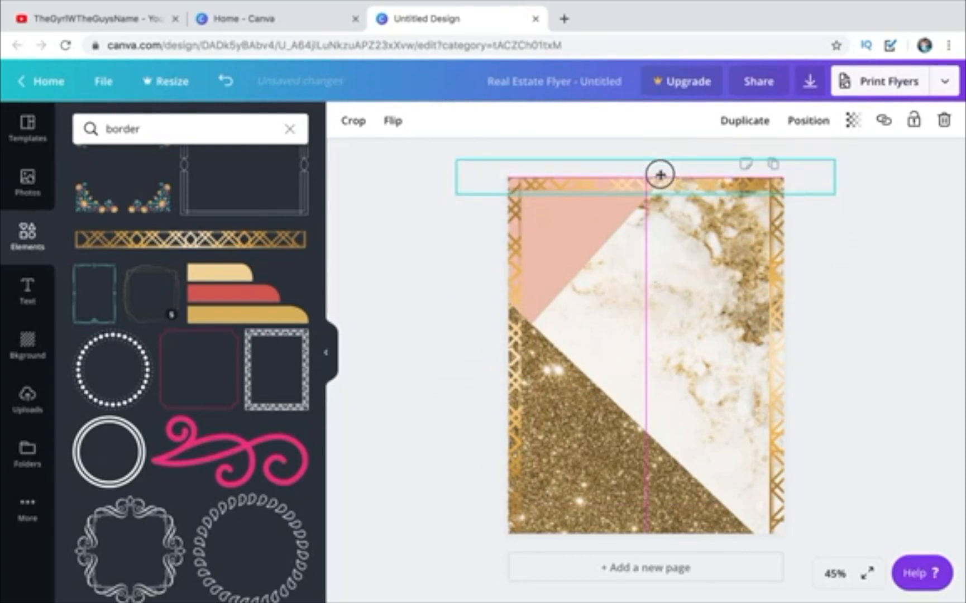
pyautogui.moveTo(661, 175)
pyautogui.mouseDown()
pyautogui.moveTo(550, 233)
pyautogui.moveTo(523, 319)
pyautogui.moveTo(679, 179)
pyautogui.moveTo(670, 171)
pyautogui.mouseUp()
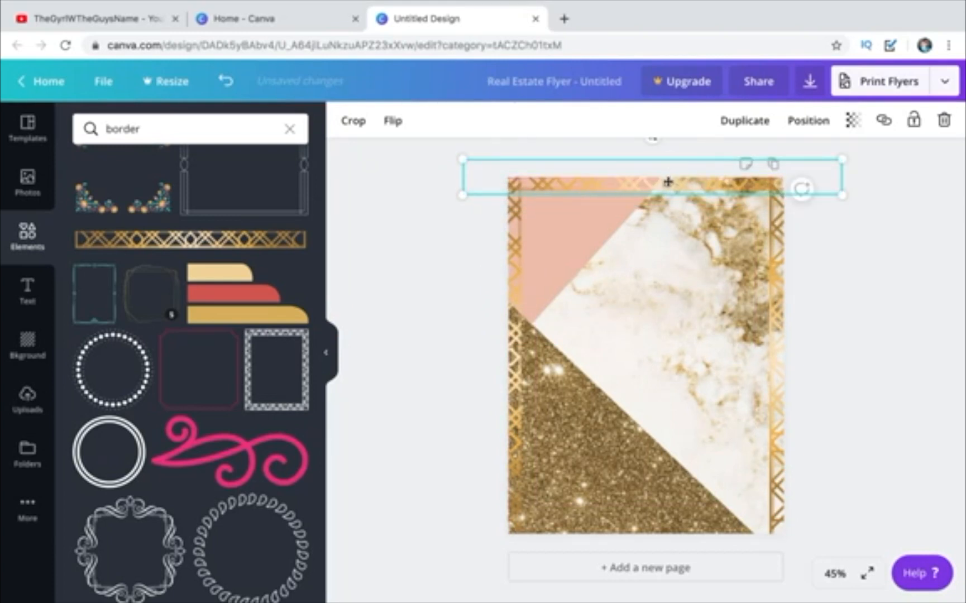
# - Paste one more copy of the gold lattice strip, rotate it to horizontal and place it along the page's bottom edge, half off the page
pyautogui.press('super+v')
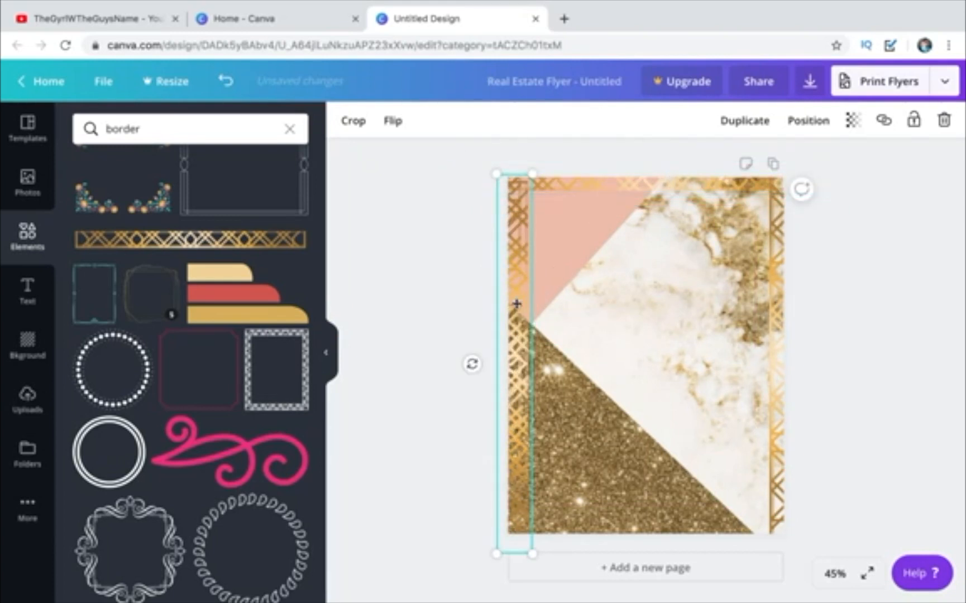
pyautogui.moveTo(516, 305); pyautogui.dragTo(621, 307)
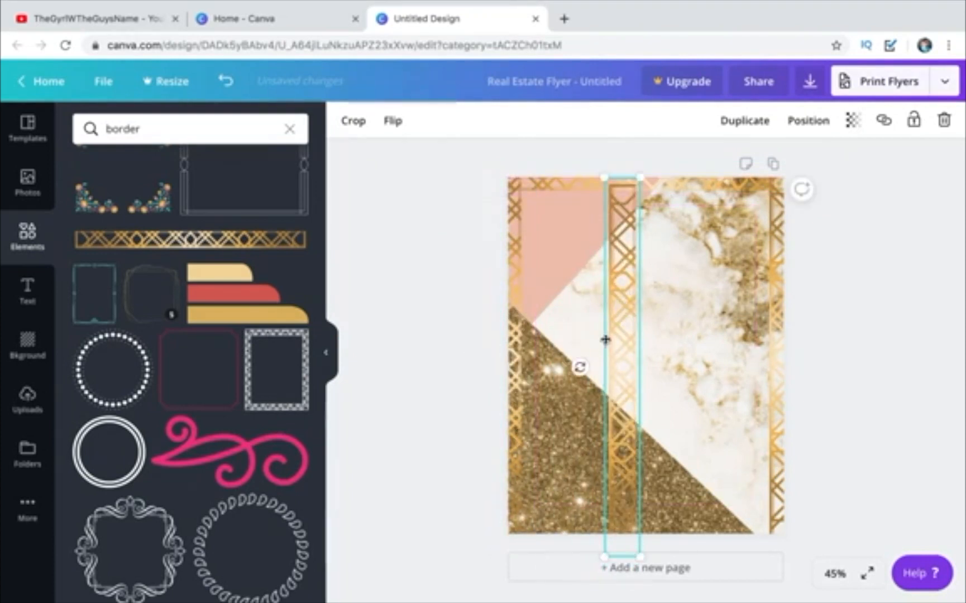
pyautogui.moveTo(580, 366); pyautogui.dragTo(624, 538)
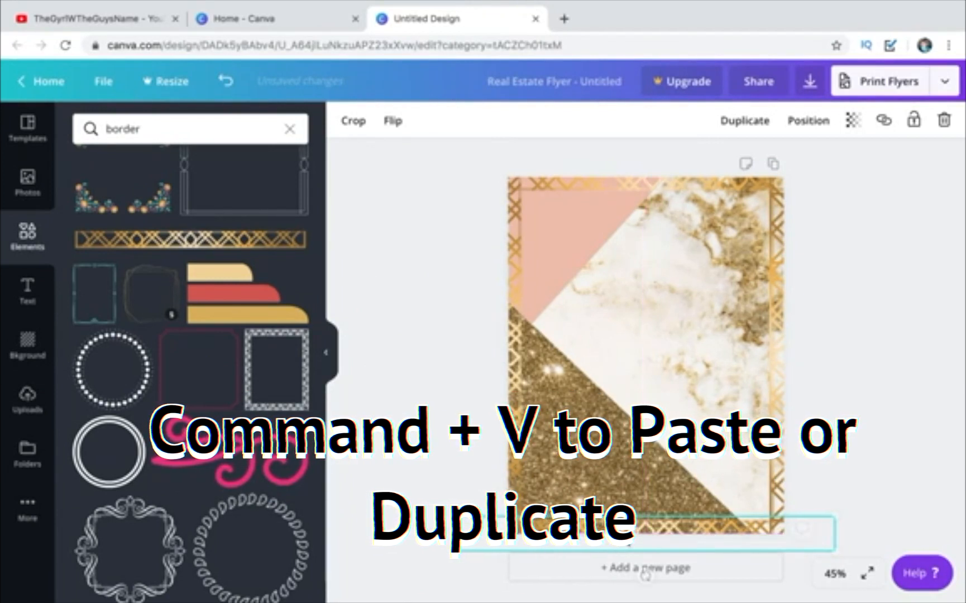
pyautogui.click(433, 376)
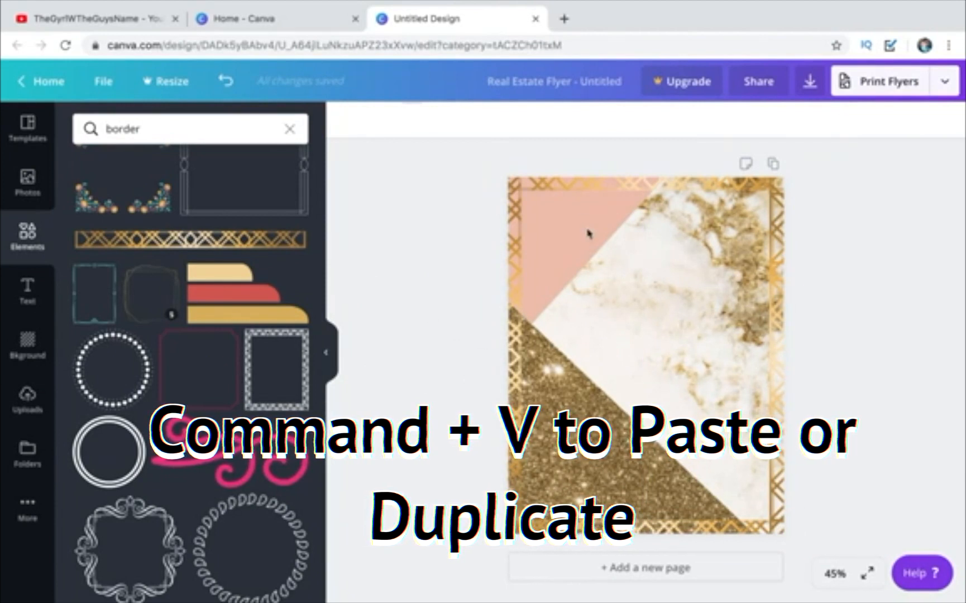
# - Try adjusting the transparency of the lattice strip along the page's top edge
pyautogui.click(588, 184)
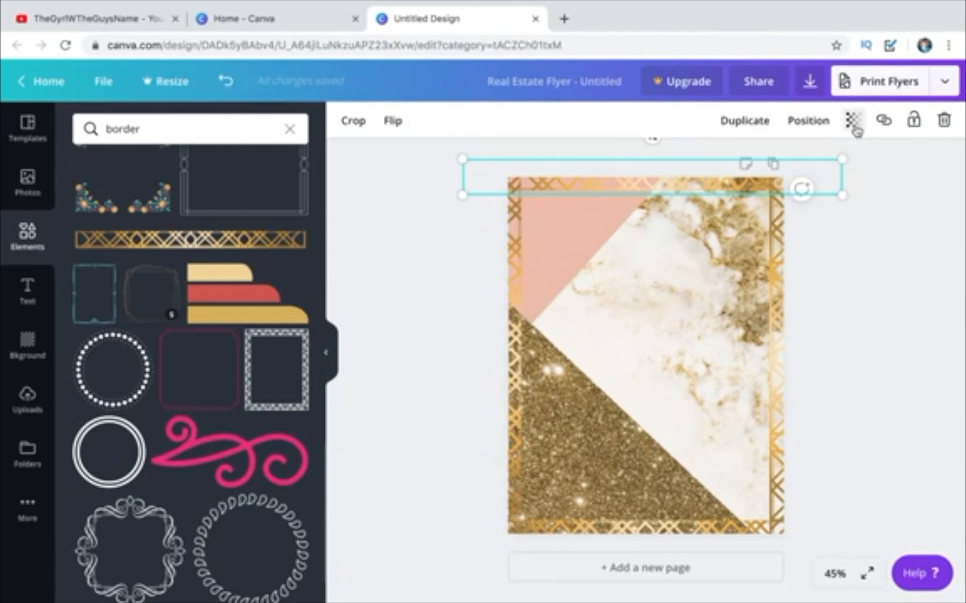
pyautogui.click(853, 121)
pyautogui.moveTo(825, 167); pyautogui.dragTo(863, 188)
pyautogui.click(851, 302)
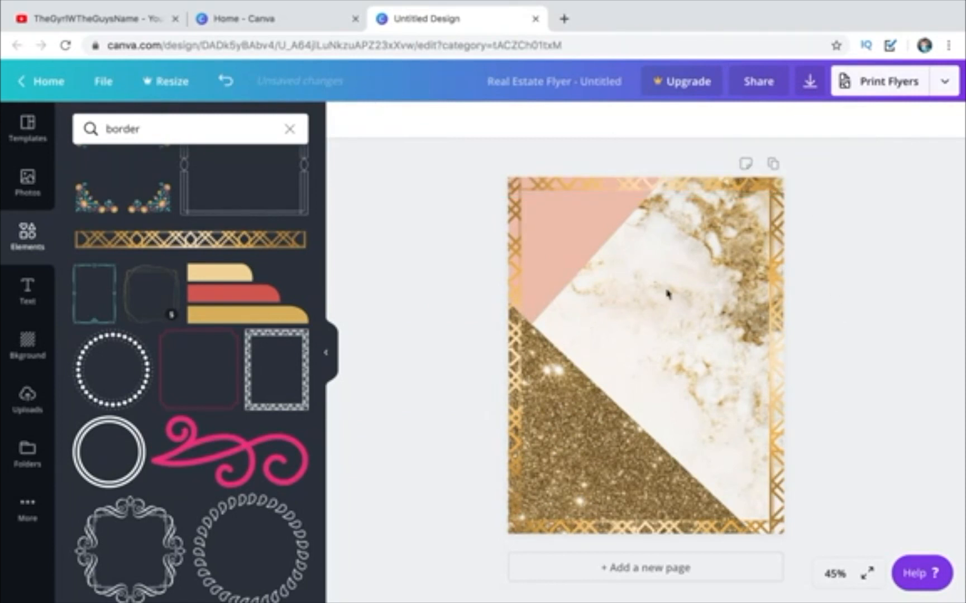
# - Search Google Images for "flowers png" in a new browser tab
pyautogui.click(26, 304)
pyautogui.click(564, 19)
pyautogui.write('flowers png')
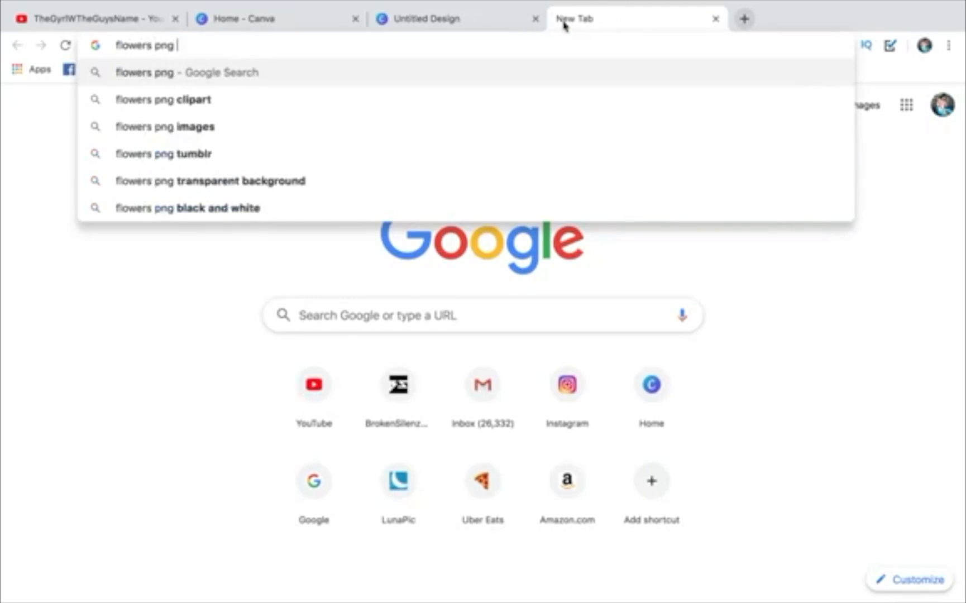
pyautogui.press('Return')
pyautogui.click(204, 135)
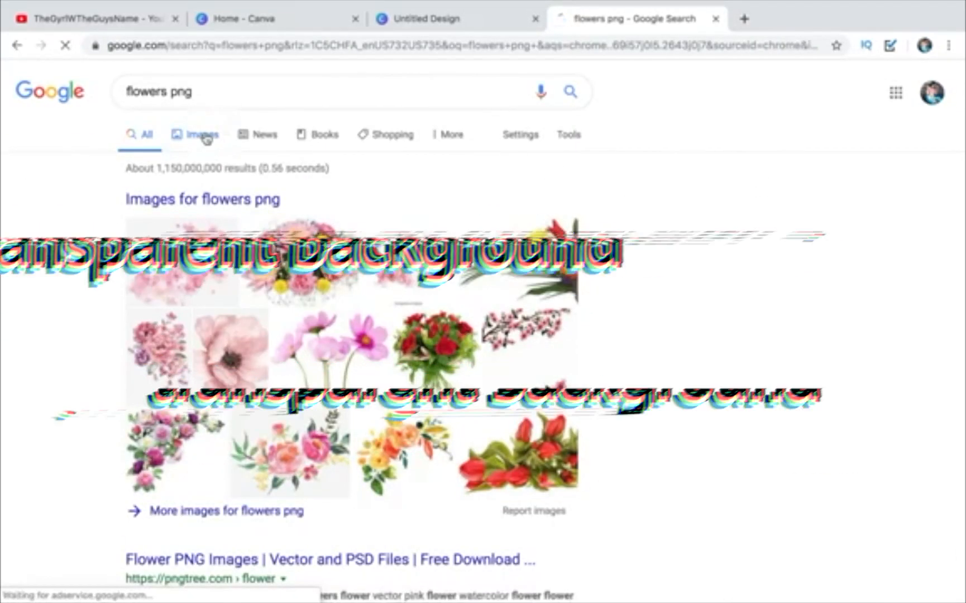
# - Find the red PlusPNG flower with a transparent background in the image results and save it as a PNG file
pyautogui.scroll(-8, 198, 251)
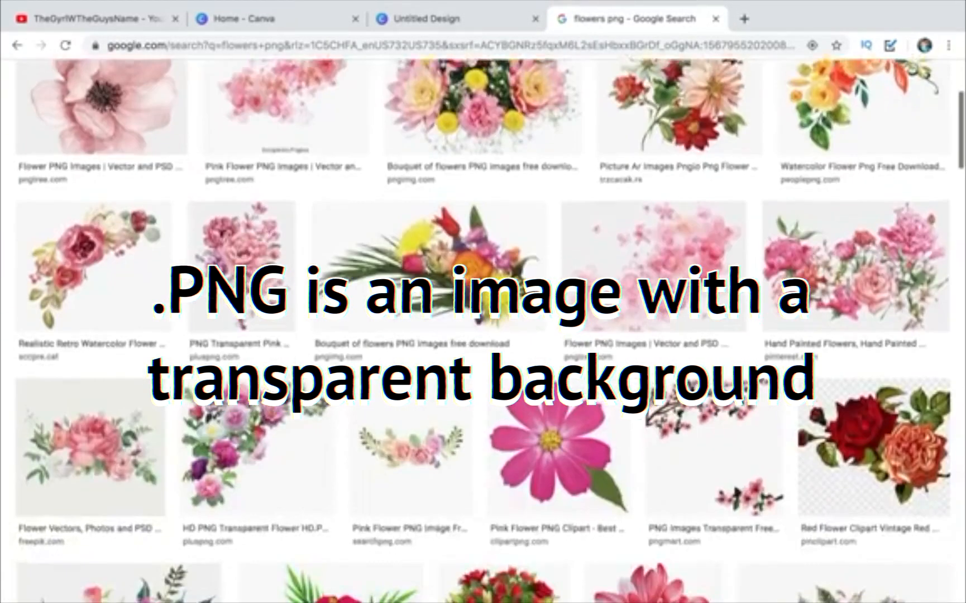
pyautogui.scroll(-8, 194, 306)
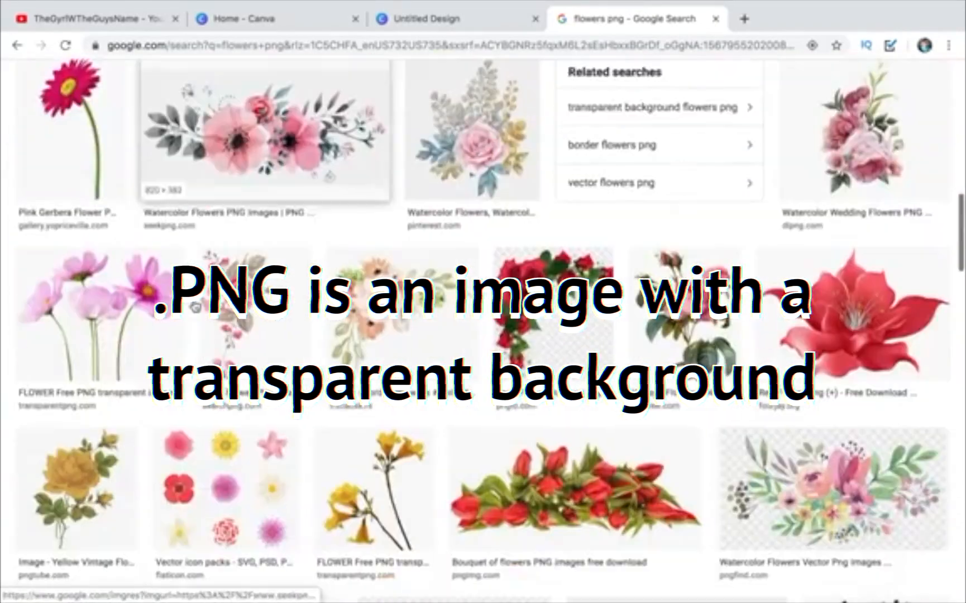
pyautogui.scroll(-5, 193, 306)
pyautogui.scroll(-12, 195, 307)
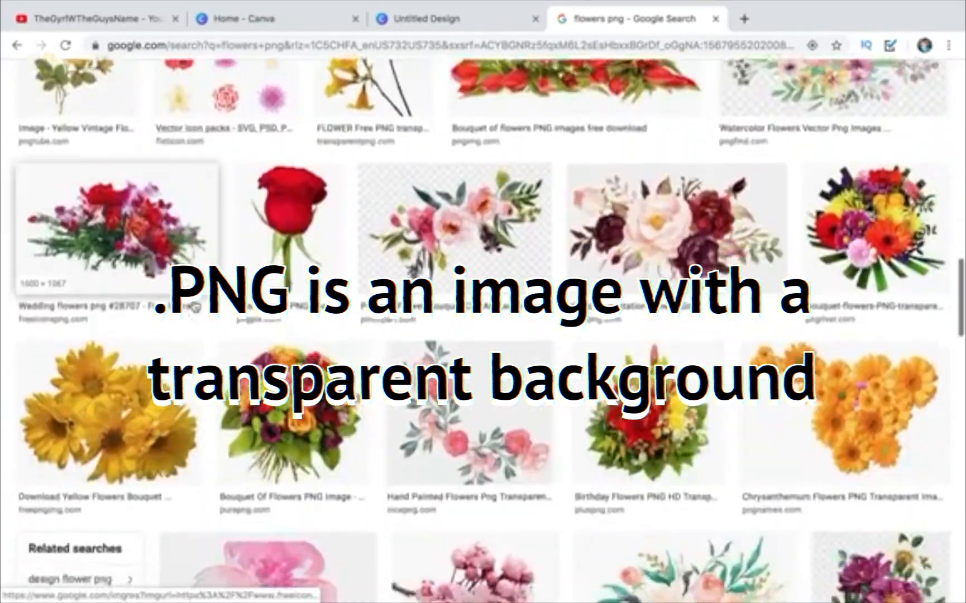
pyautogui.scroll(-12, 195, 306)
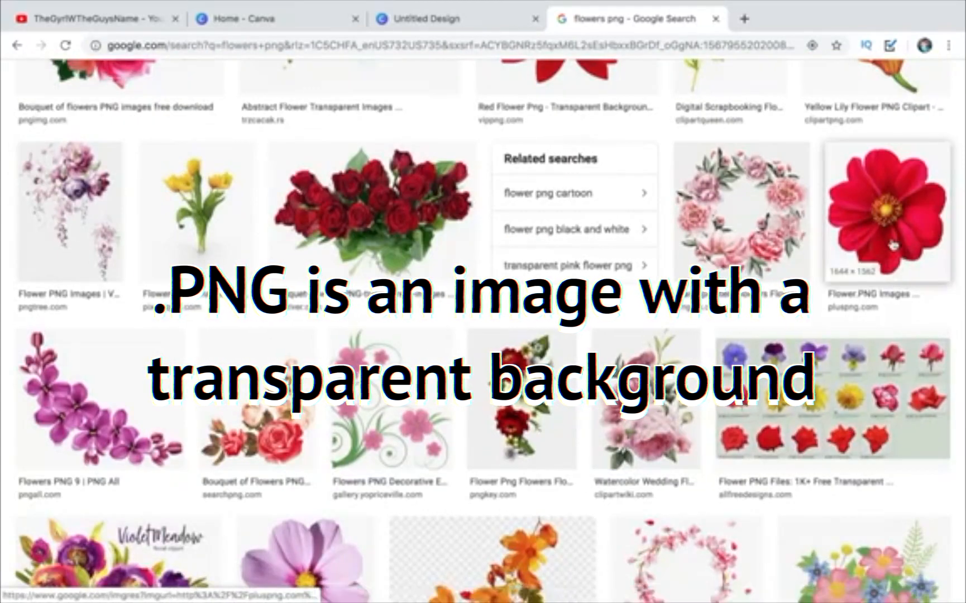
pyautogui.click(893, 249)
pyautogui.scroll(-10, 892, 243)
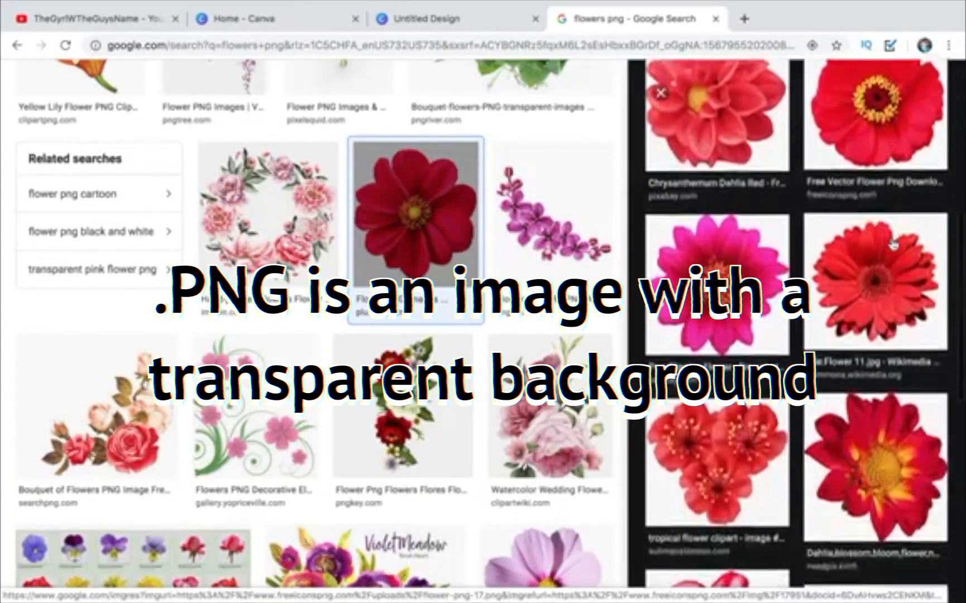
pyautogui.scroll(-9, 892, 244)
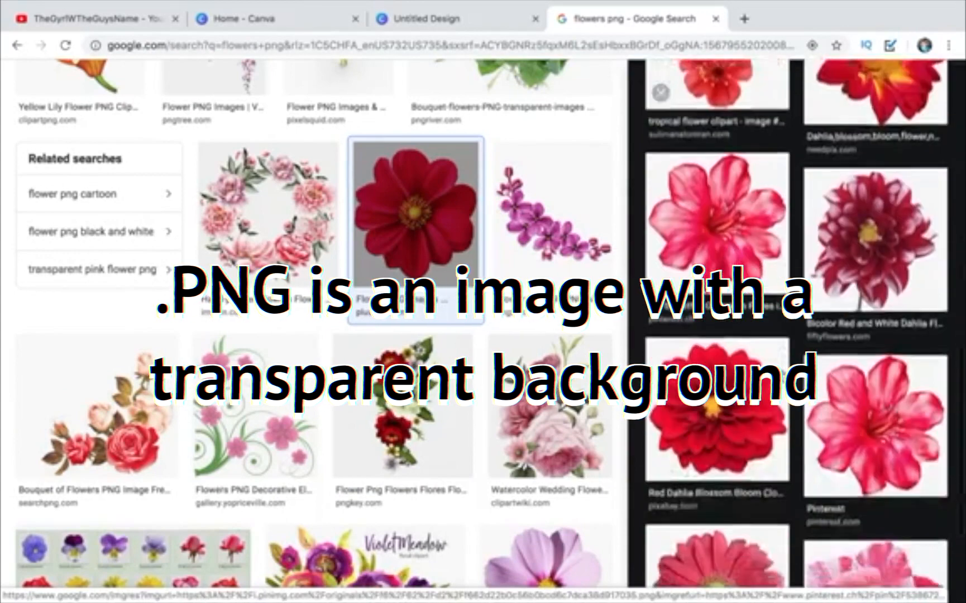
pyautogui.scroll(6, 892, 245)
pyautogui.scroll(8, 893, 245)
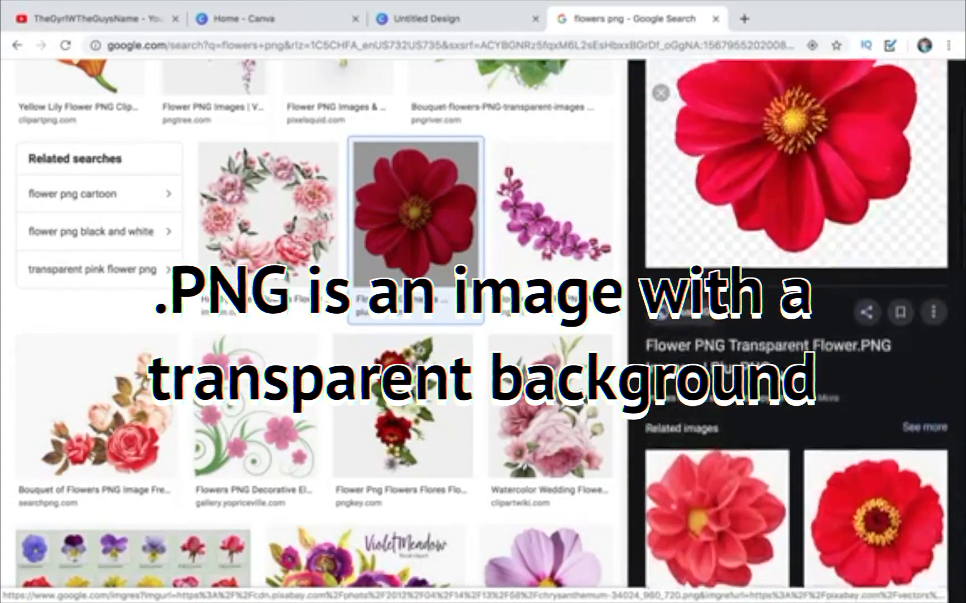
pyautogui.rightClick(792, 286)
pyautogui.click(670, 397)
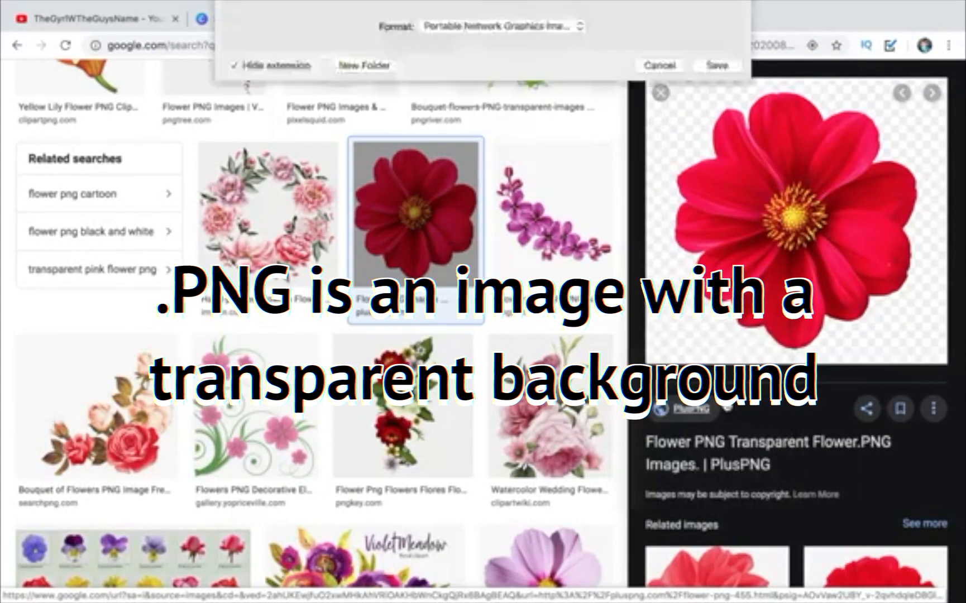
pyautogui.press('Return')
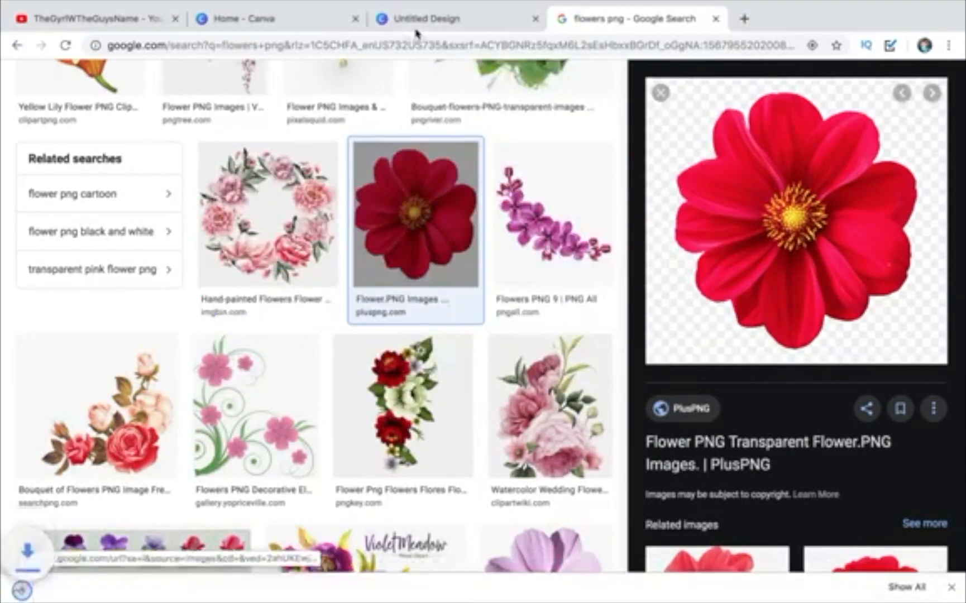
# - Switch back to the Canva flyer design and look through the flyer template categories for layout and heading ideas
pyautogui.click(280, 14)
pyautogui.click(404, 21)
pyautogui.scroll(-10, 177, 286)
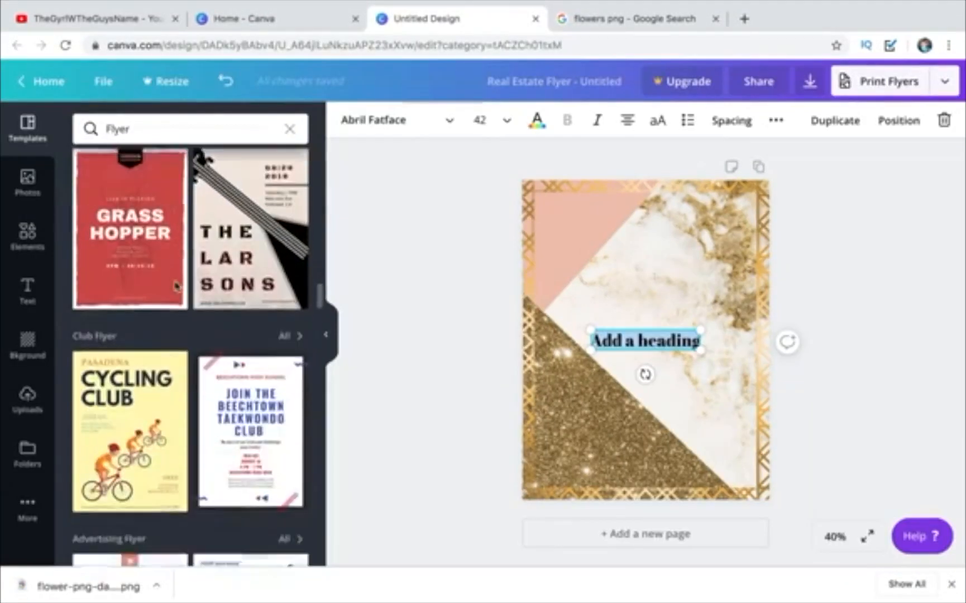
pyautogui.scroll(-8, 177, 287)
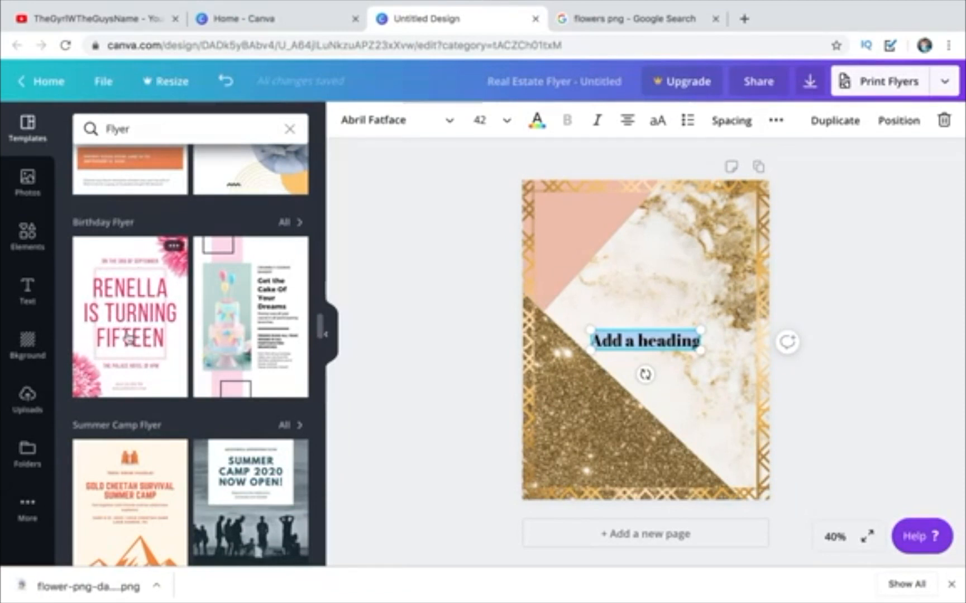
pyautogui.scroll(-1, 129, 339)
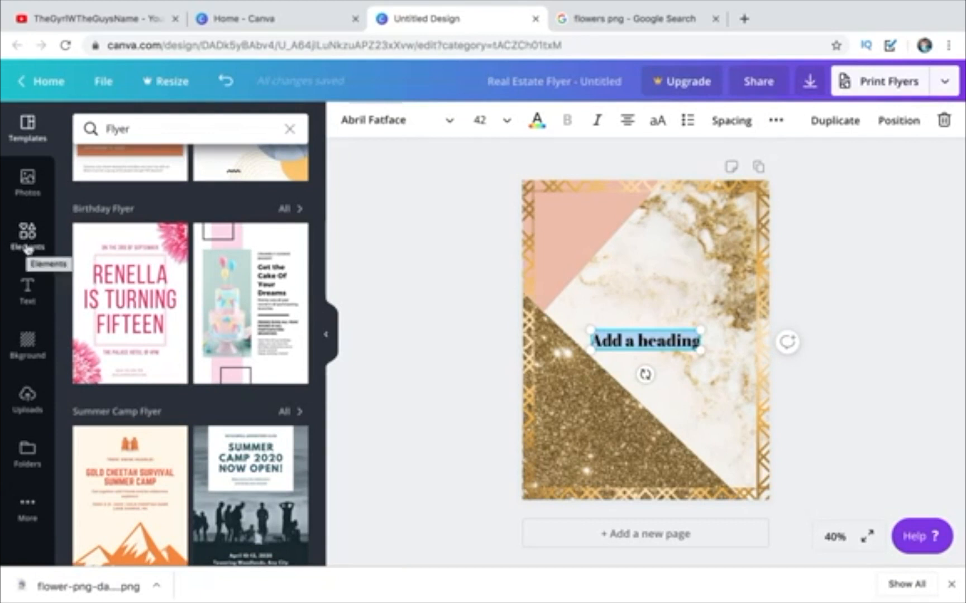
pyautogui.scroll(-10, 133, 330)
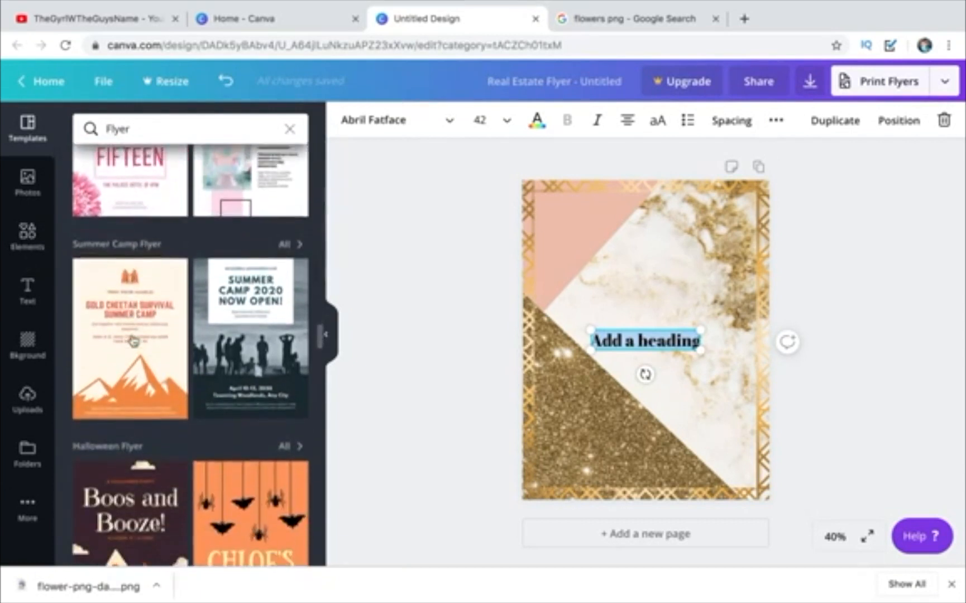
pyautogui.scroll(-20, 133, 341)
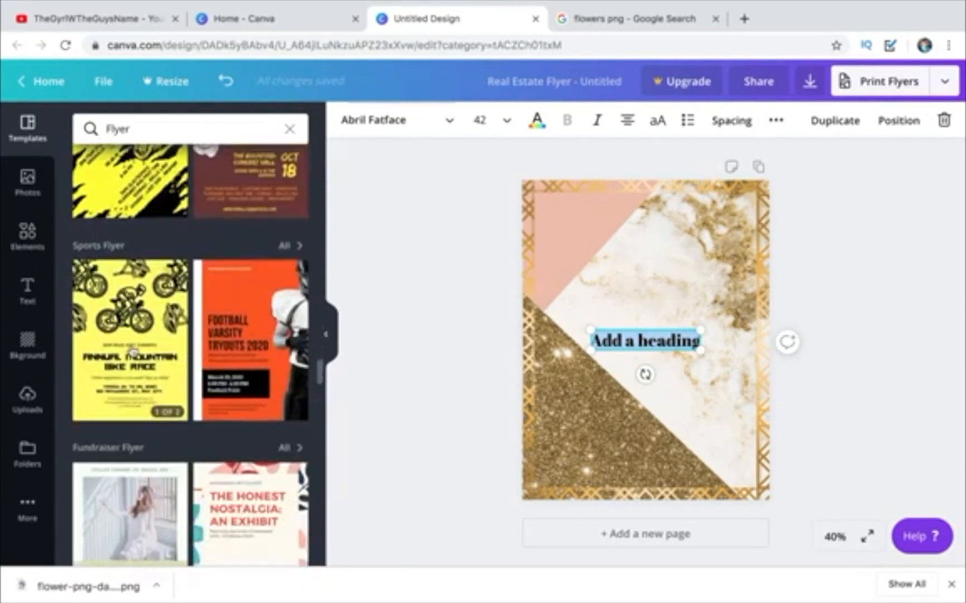
pyautogui.scroll(-20, 133, 351)
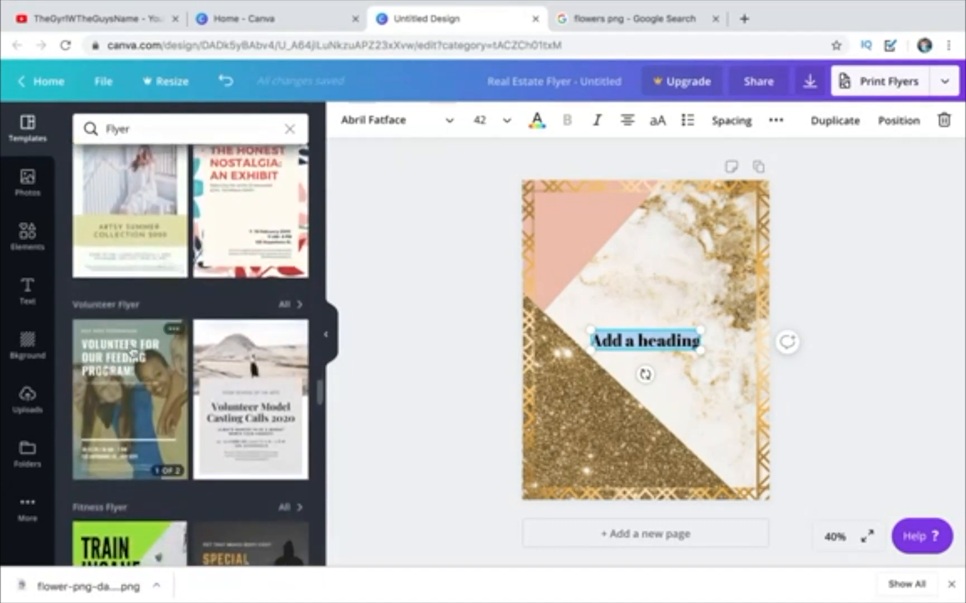
pyautogui.scroll(-6, 133, 351)
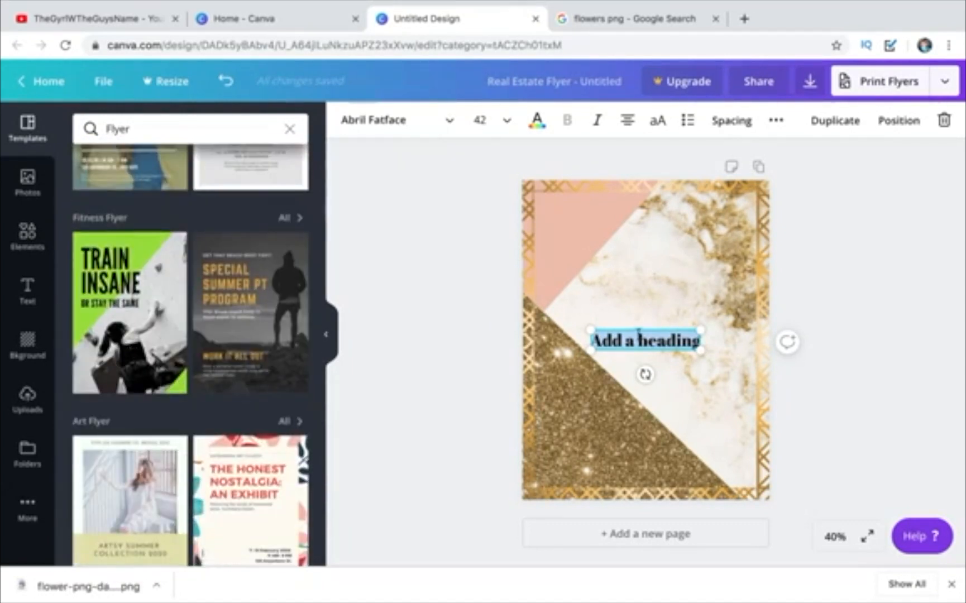
# - Set the heading's font to Brusher Cyrillic and replace its text with "thank you."
pyautogui.click(402, 130)
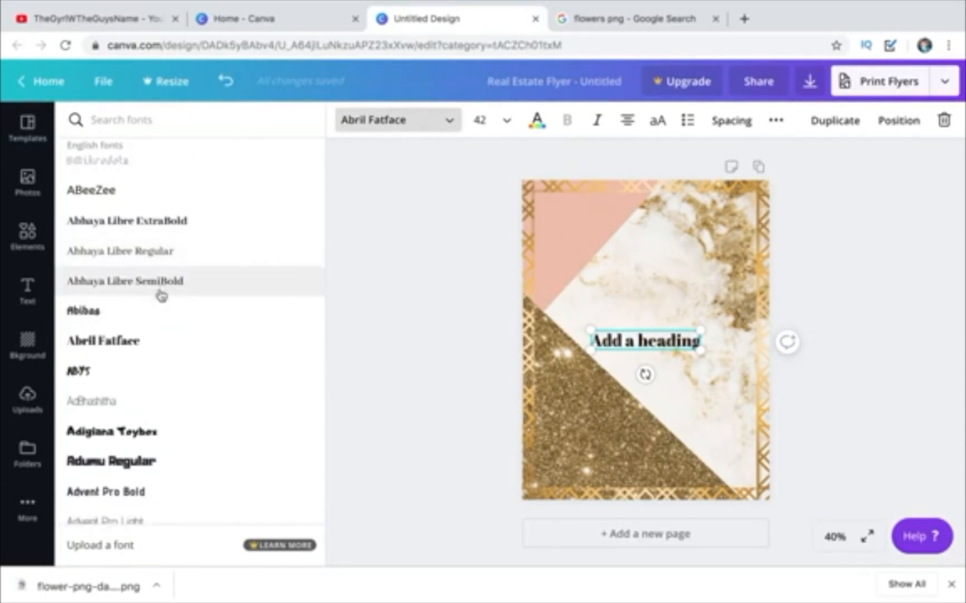
pyautogui.scroll(-2, 157, 301)
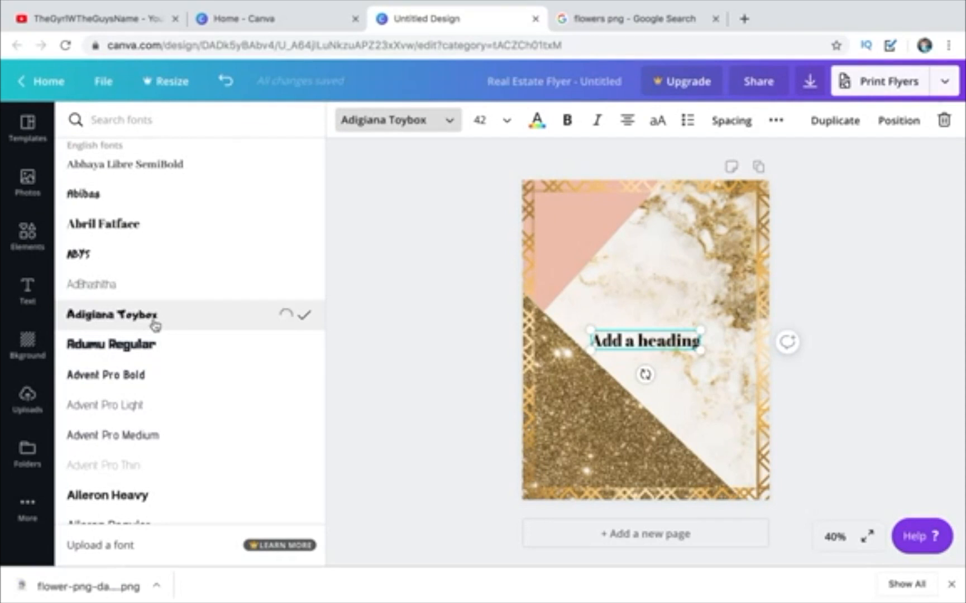
pyautogui.scroll(-8, 156, 326)
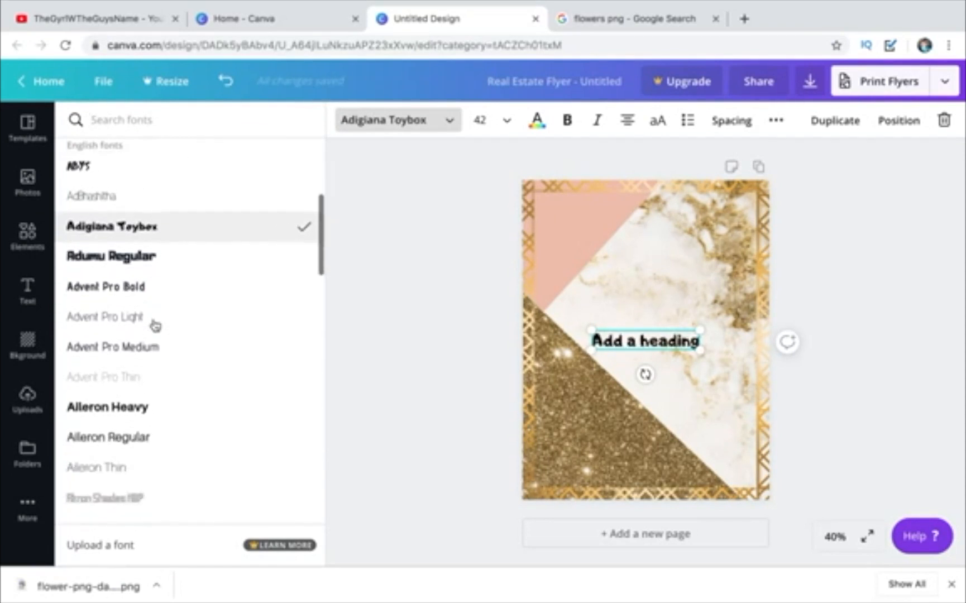
pyautogui.scroll(-8, 155, 326)
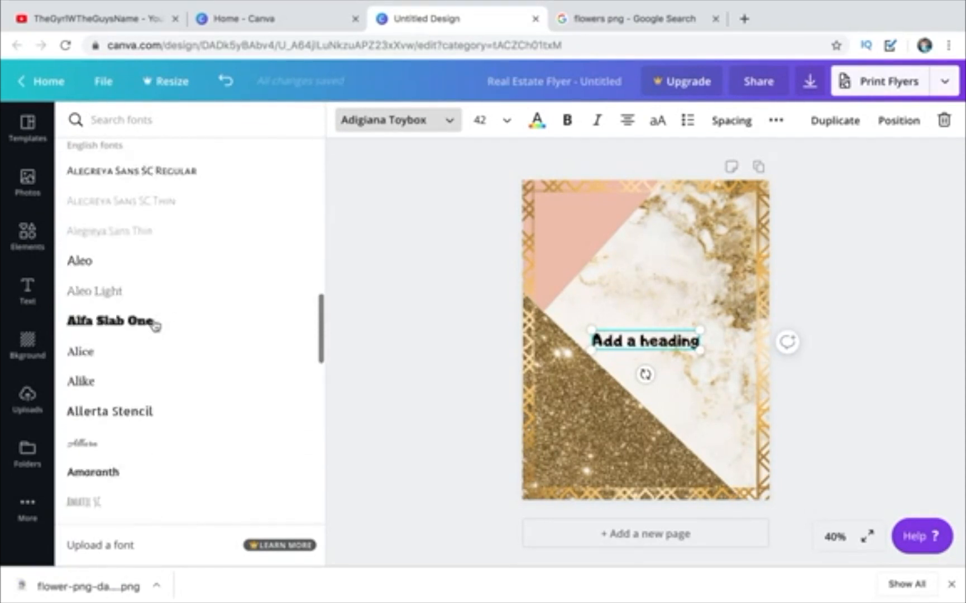
pyautogui.scroll(-8, 155, 326)
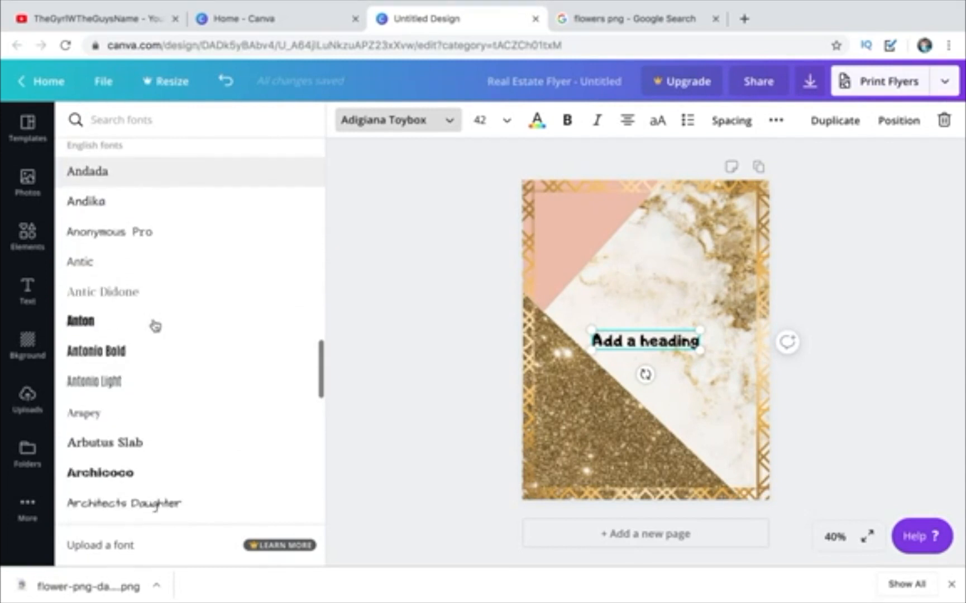
pyautogui.scroll(-8, 155, 326)
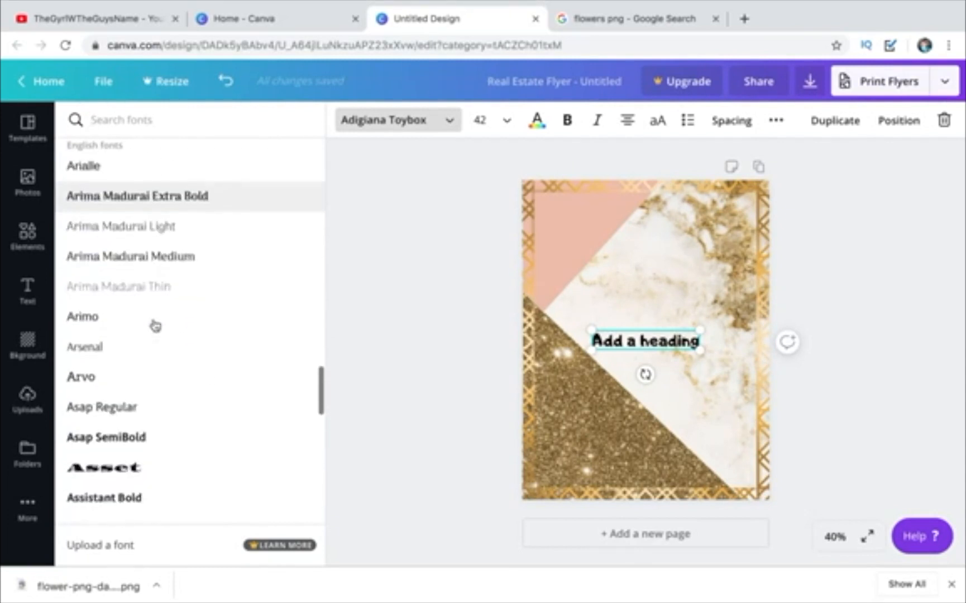
pyautogui.scroll(-8, 155, 326)
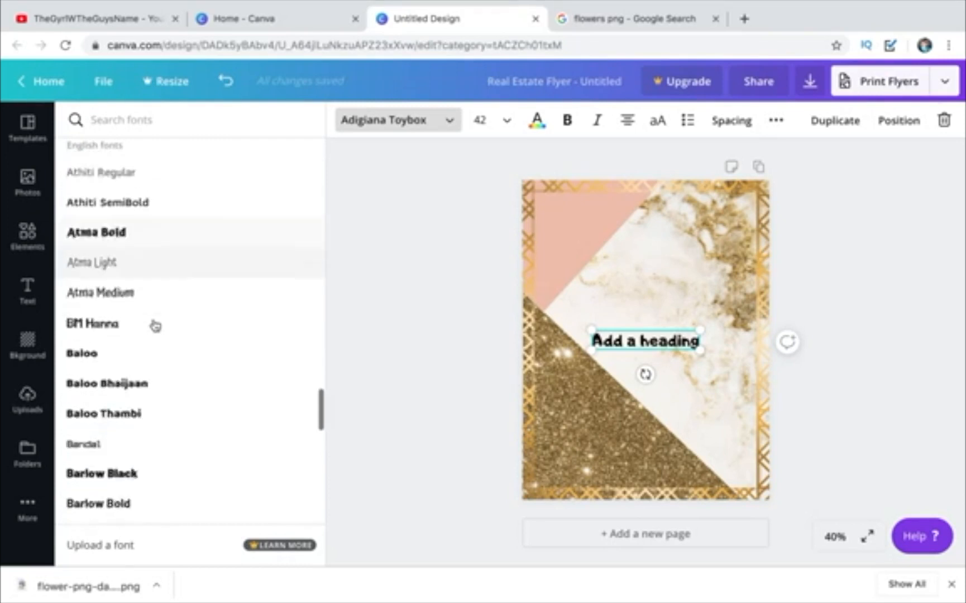
pyautogui.scroll(-5, 155, 326)
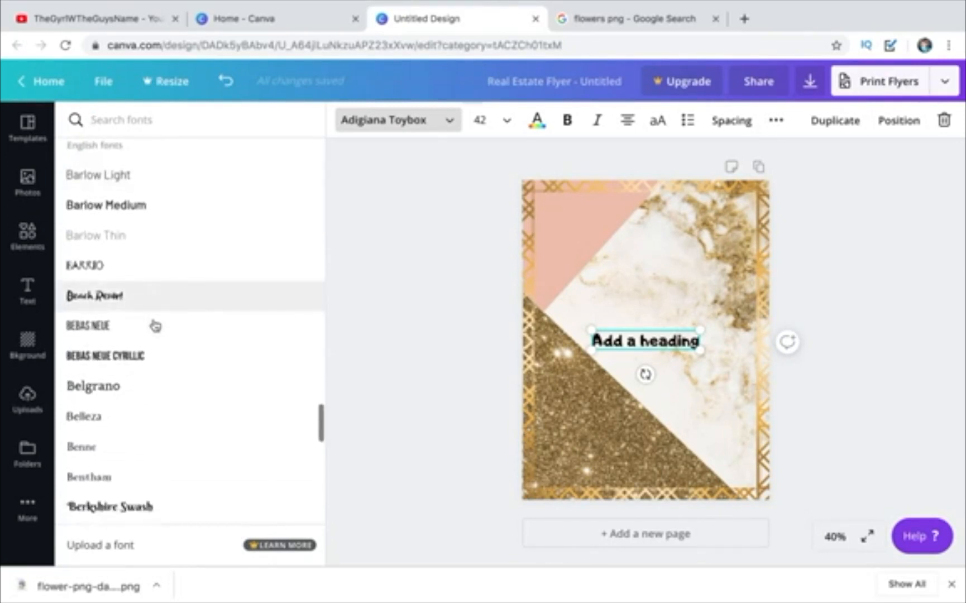
pyautogui.scroll(-7, 155, 326)
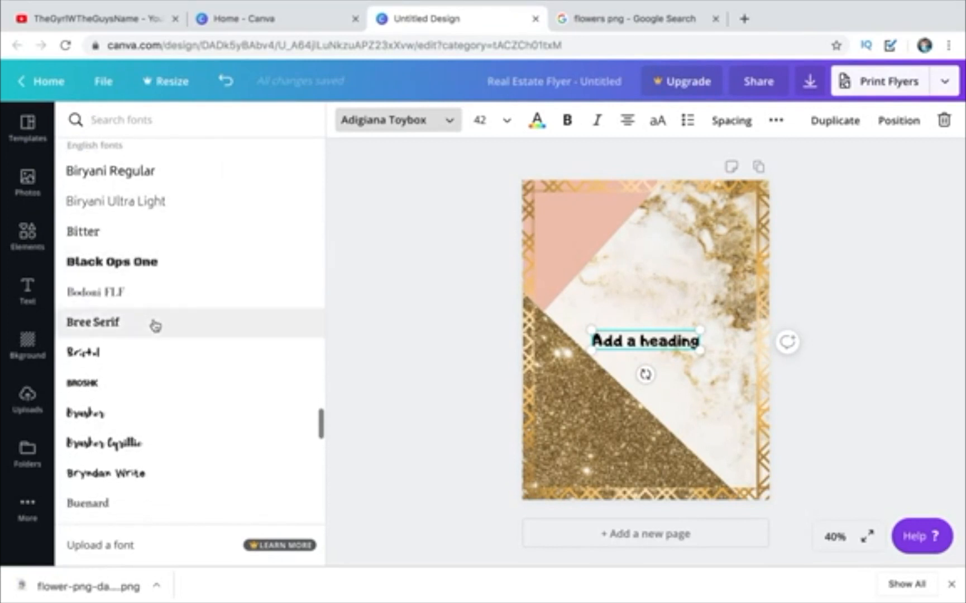
pyautogui.scroll(-4, 155, 326)
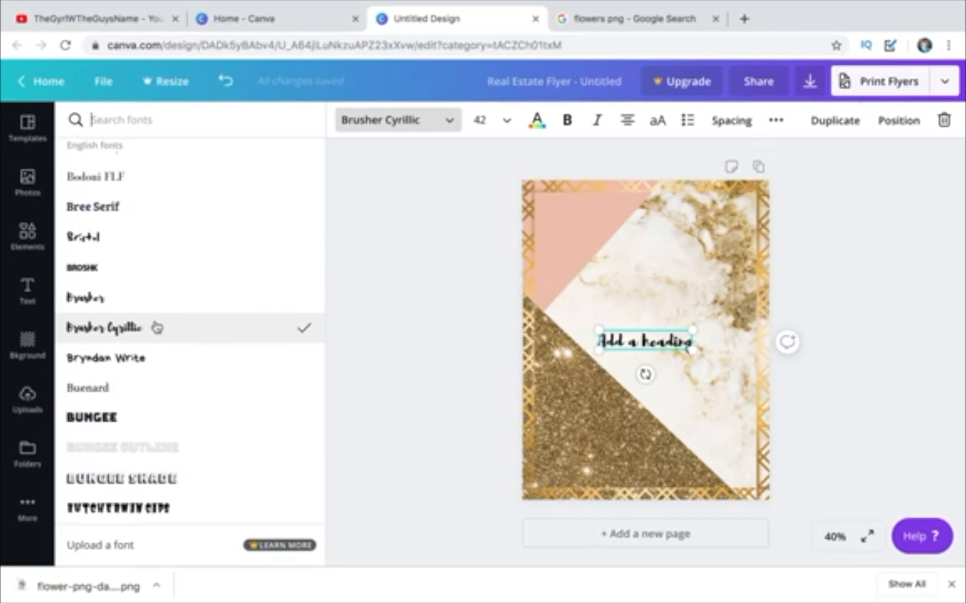
pyautogui.write('thank you.')
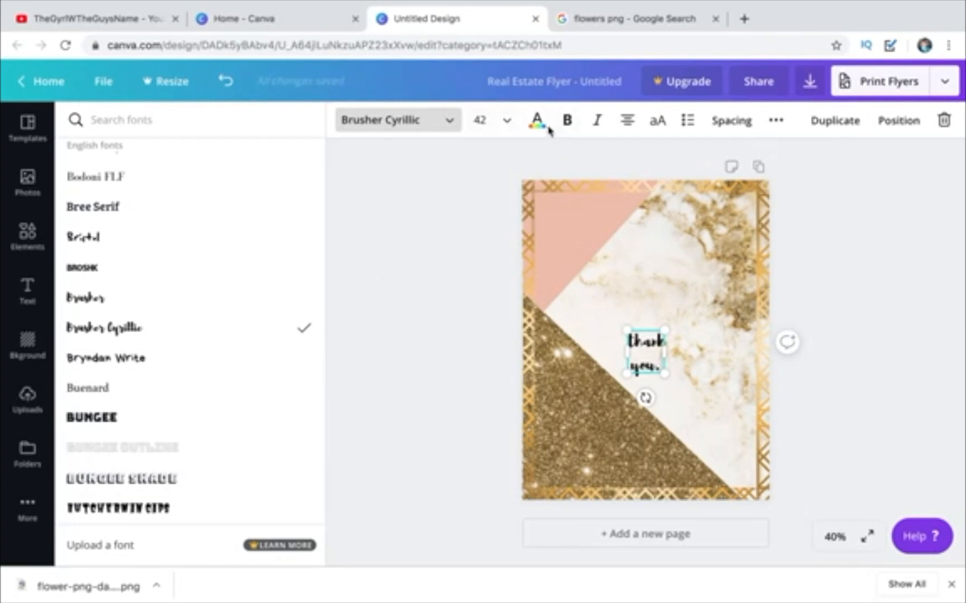
# - Colour the "thank you." heading white and enlarge it to size 127 in the page's upper-left corner
pyautogui.click(540, 127)
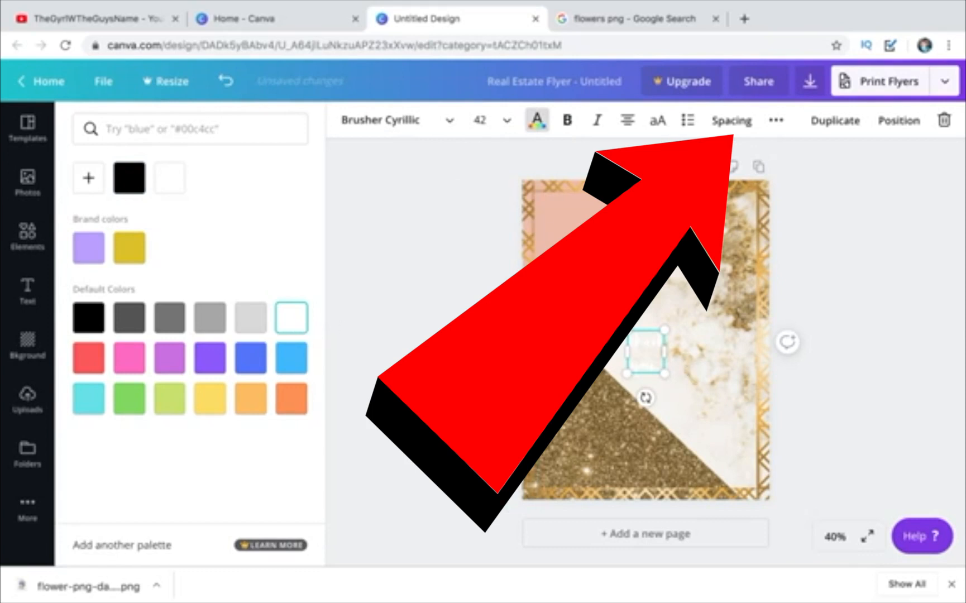
pyautogui.moveTo(629, 331); pyautogui.dragTo(512, 275)
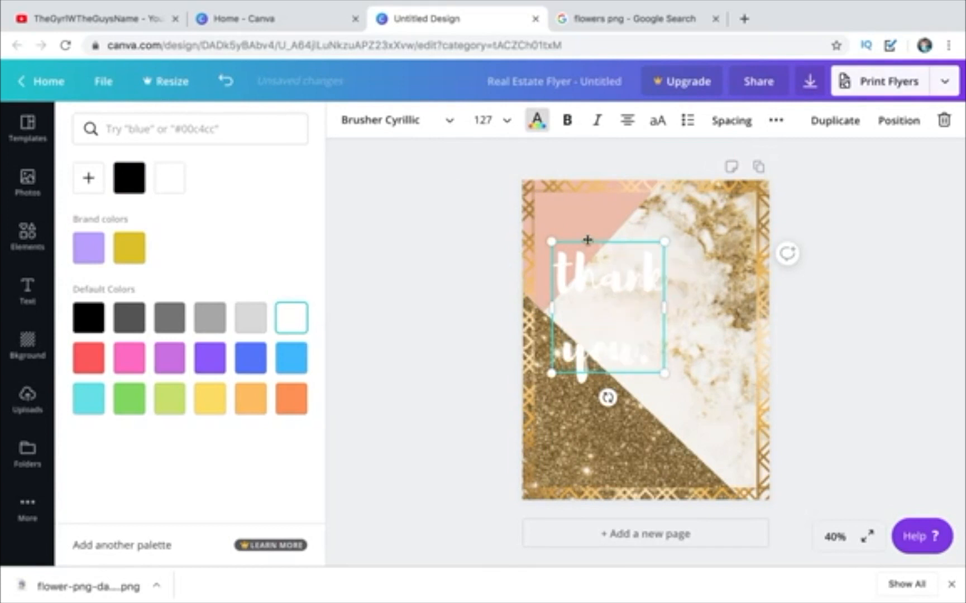
pyautogui.moveTo(588, 240); pyautogui.dragTo(559, 180)
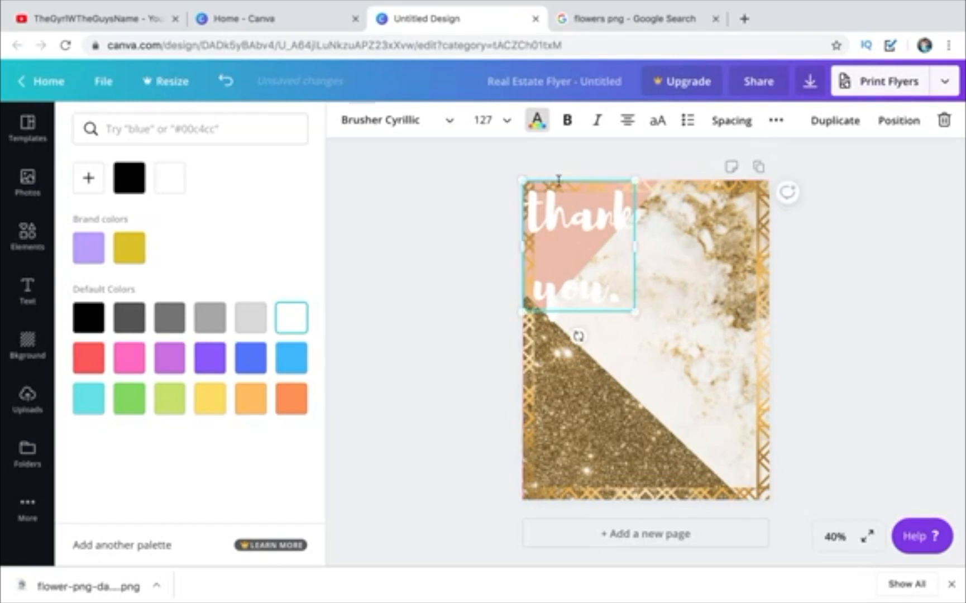
# - Set the heading's letter spacing to 53 and line height to 0.5, with a wider text box shifted toward the page's left edge
pyautogui.click(734, 122)
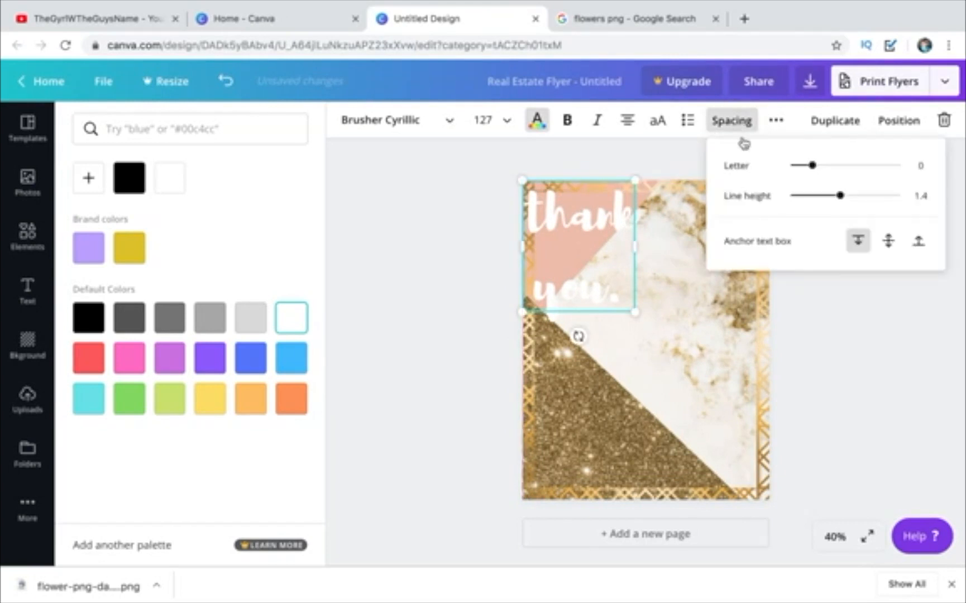
pyautogui.moveTo(838, 200); pyautogui.dragTo(819, 174)
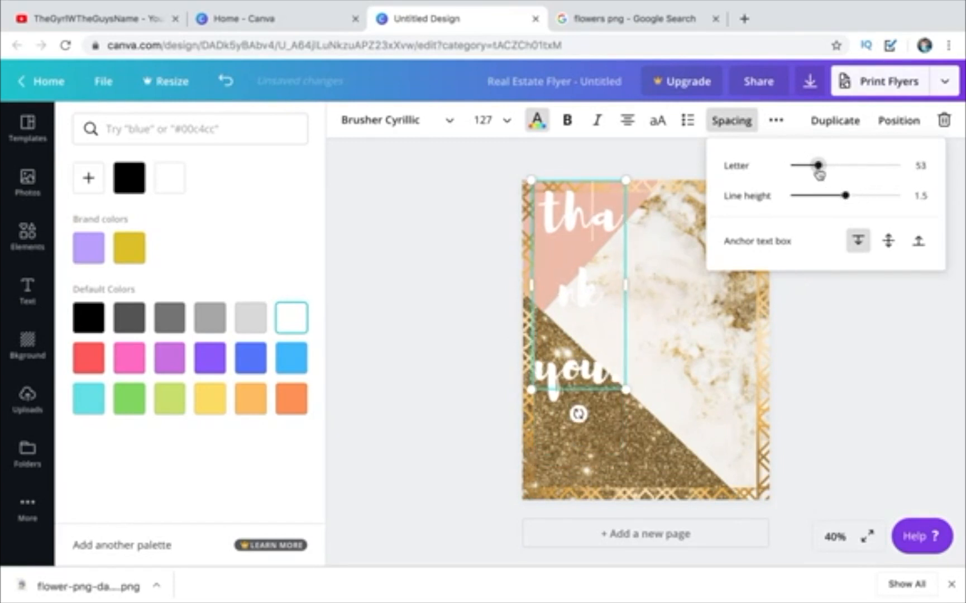
pyautogui.moveTo(629, 284); pyautogui.dragTo(724, 267)
pyautogui.click(731, 124)
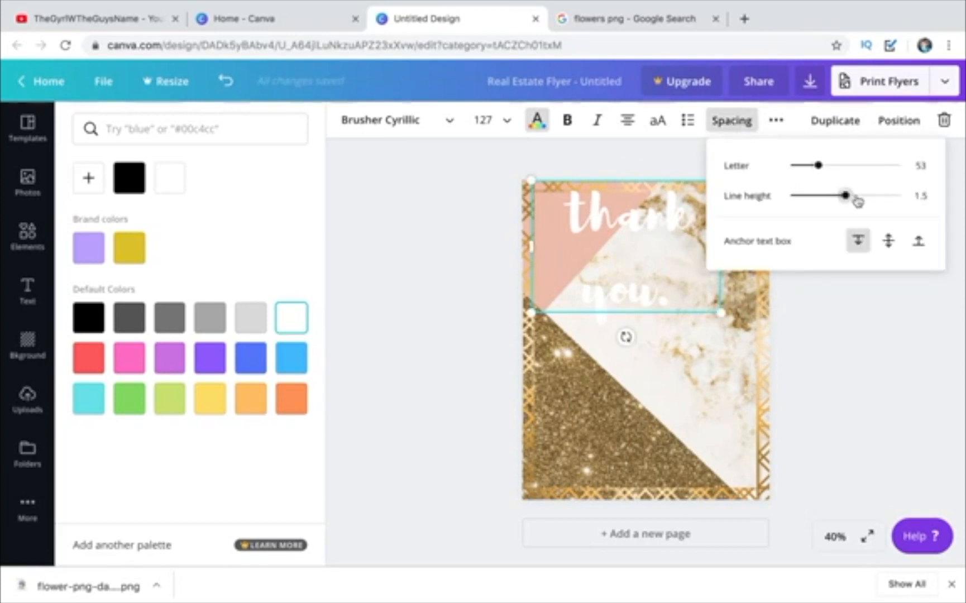
pyautogui.moveTo(844, 196); pyautogui.dragTo(766, 192)
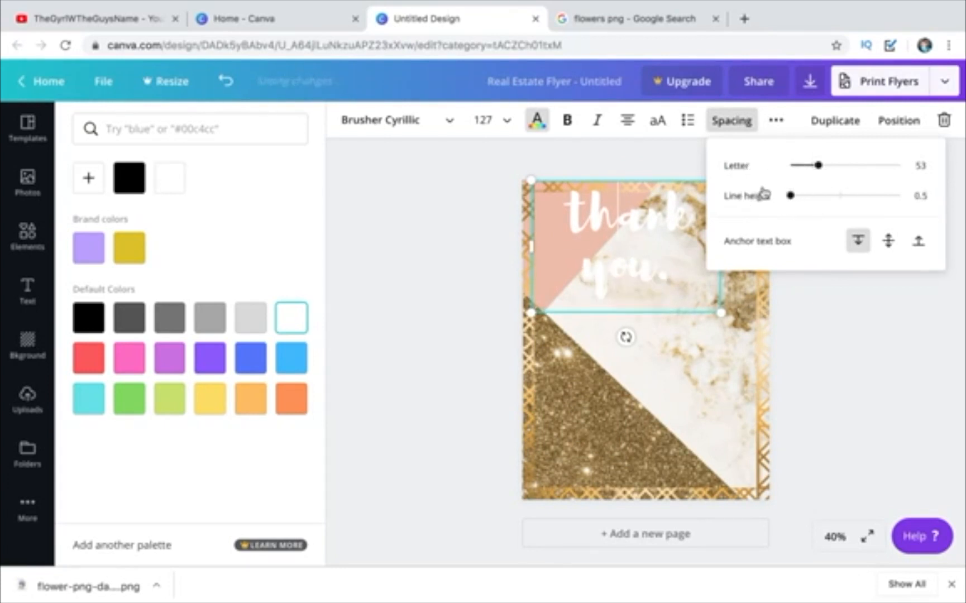
pyautogui.click(713, 310)
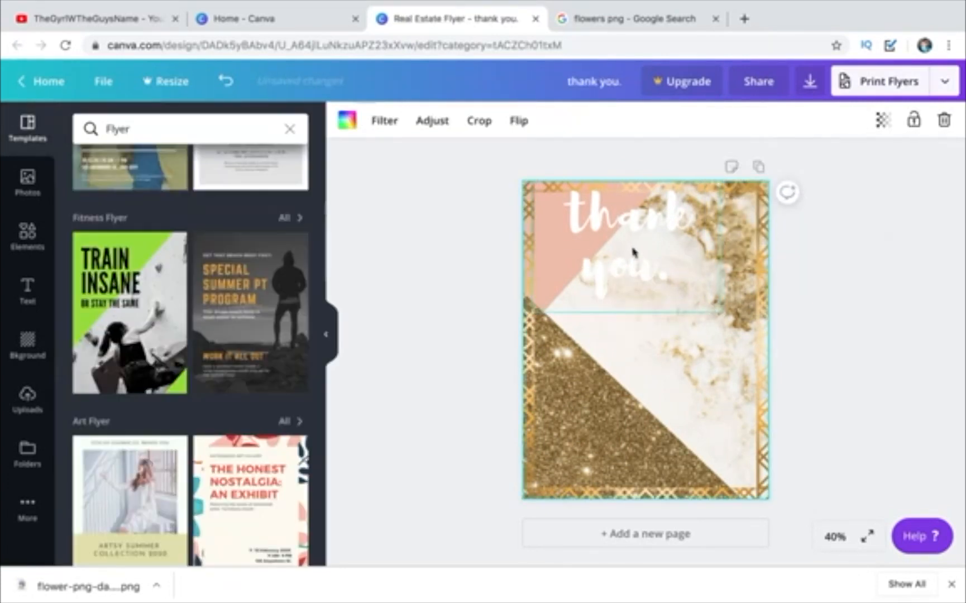
pyautogui.moveTo(630, 217); pyautogui.dragTo(588, 215)
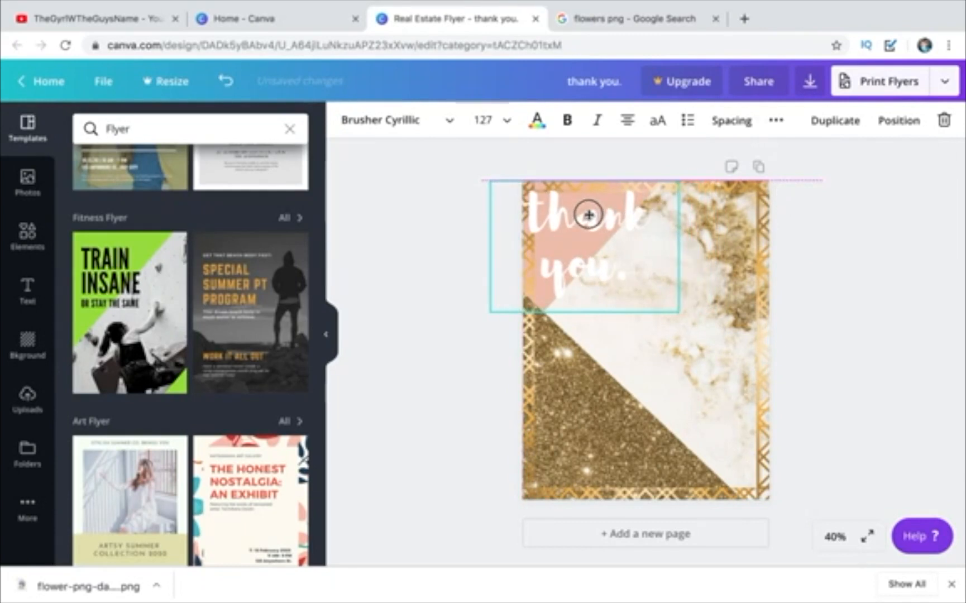
# - Try out palette colours such as pink, yellow, purple, blue, gold and white on the "thank you." heading and settle on black
pyautogui.click(532, 129)
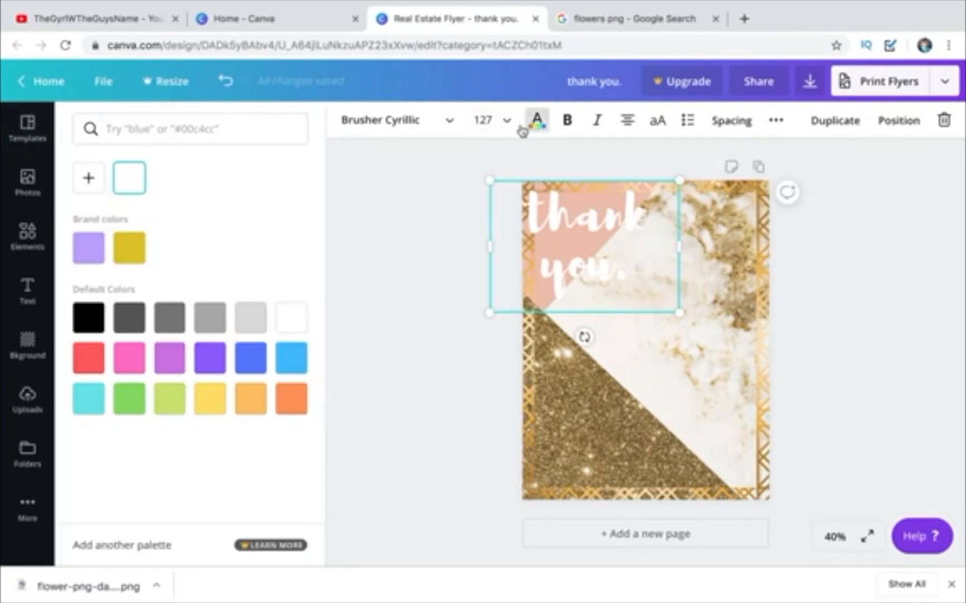
pyautogui.click(90, 320)
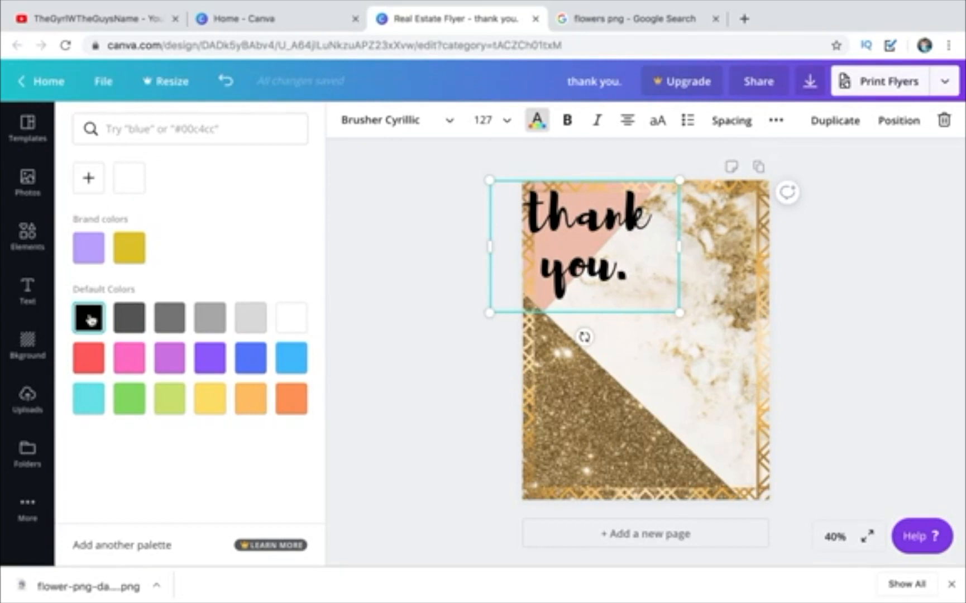
pyautogui.click(87, 355)
pyautogui.click(117, 360)
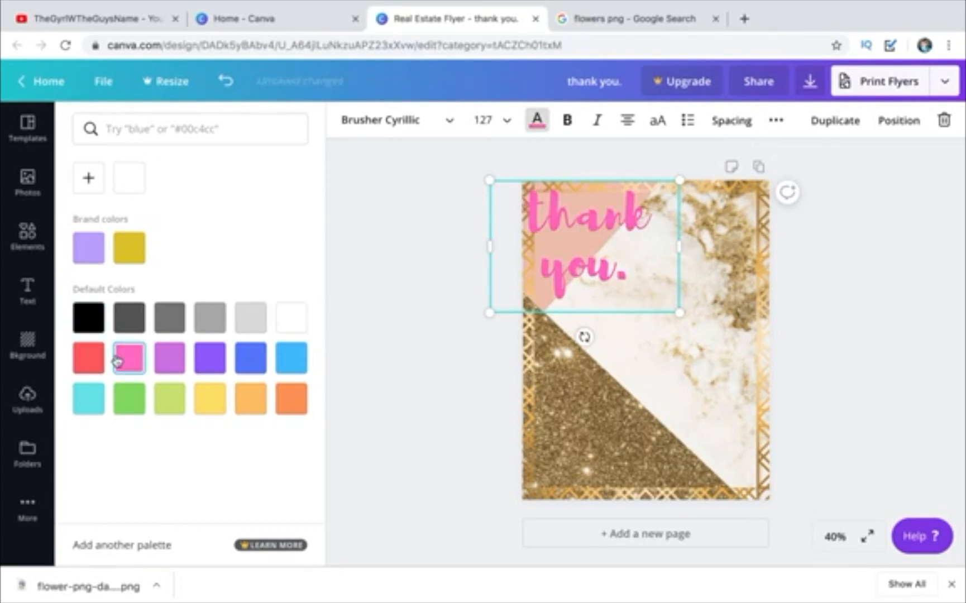
pyautogui.click(127, 398)
pyautogui.click(163, 399)
pyautogui.click(197, 400)
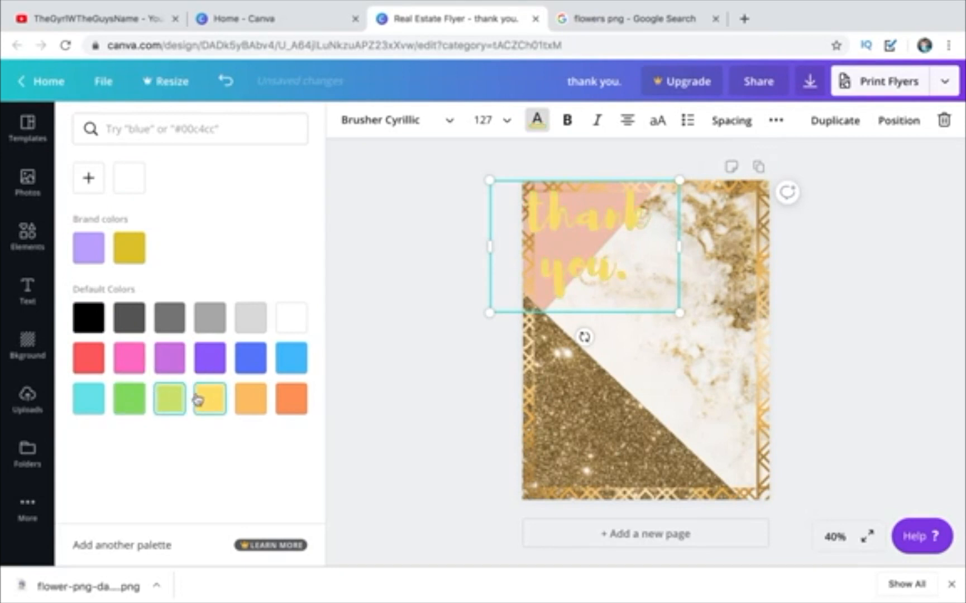
pyautogui.click(210, 357)
pyautogui.click(241, 360)
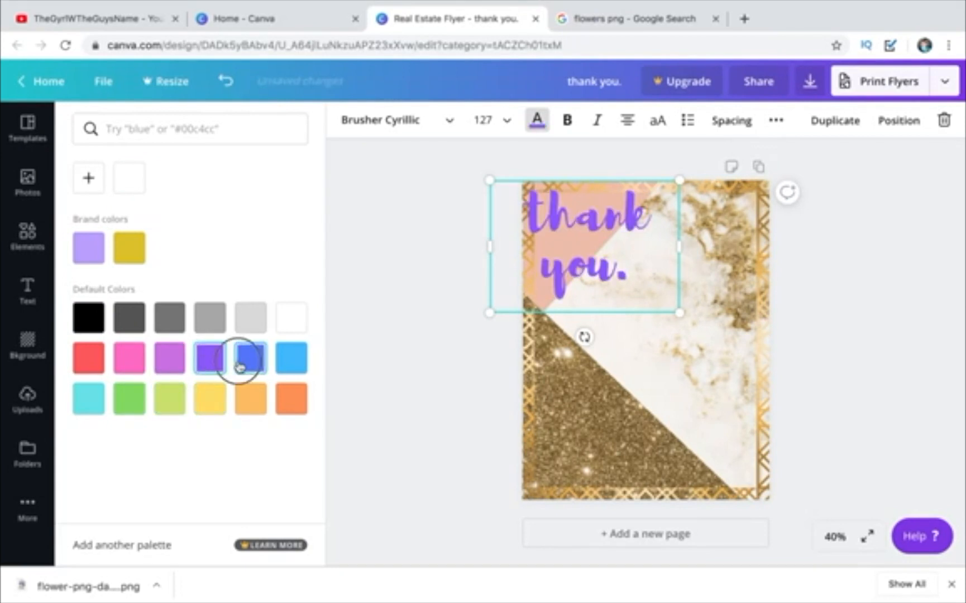
pyautogui.click(279, 367)
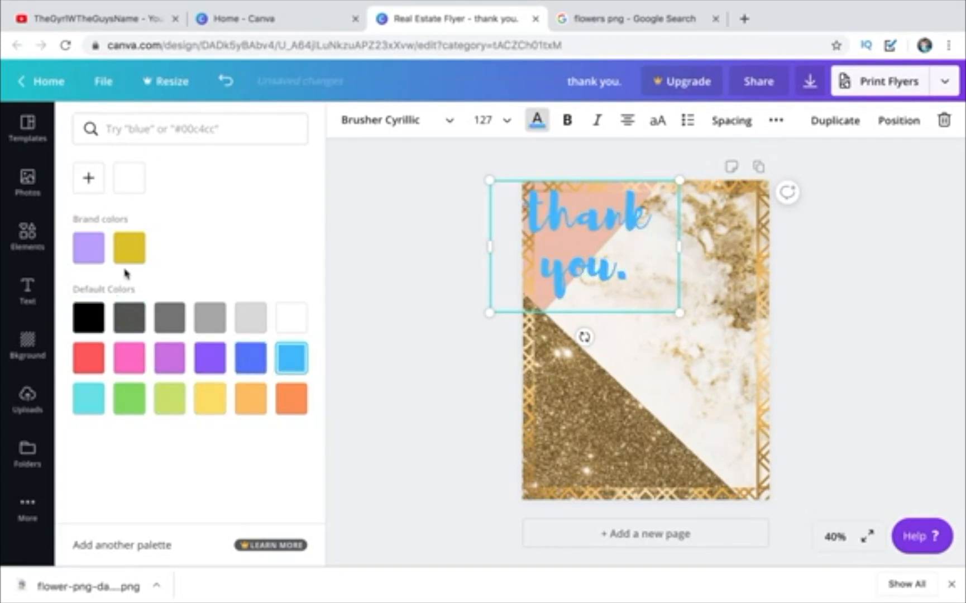
pyautogui.click(129, 249)
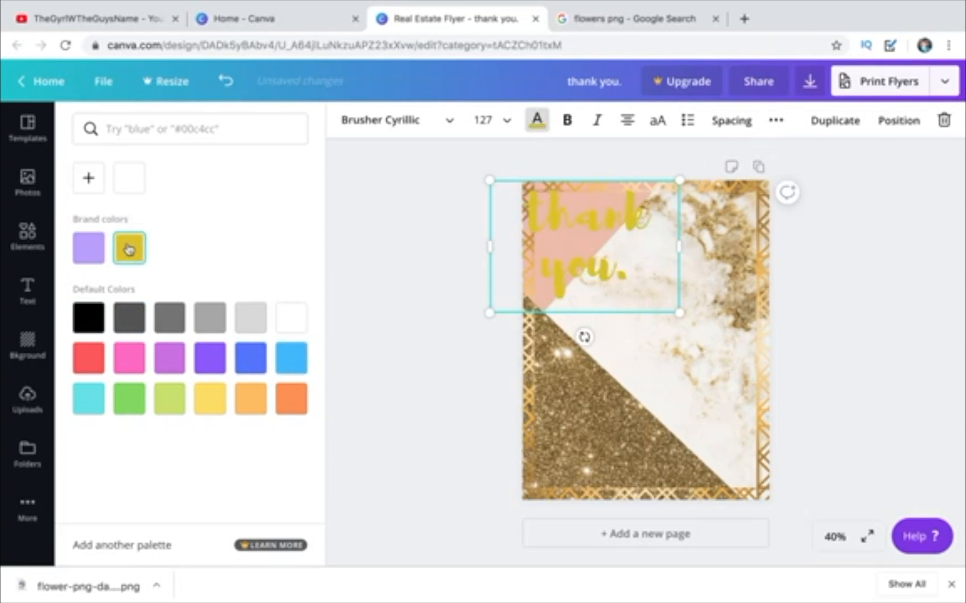
pyautogui.click(281, 323)
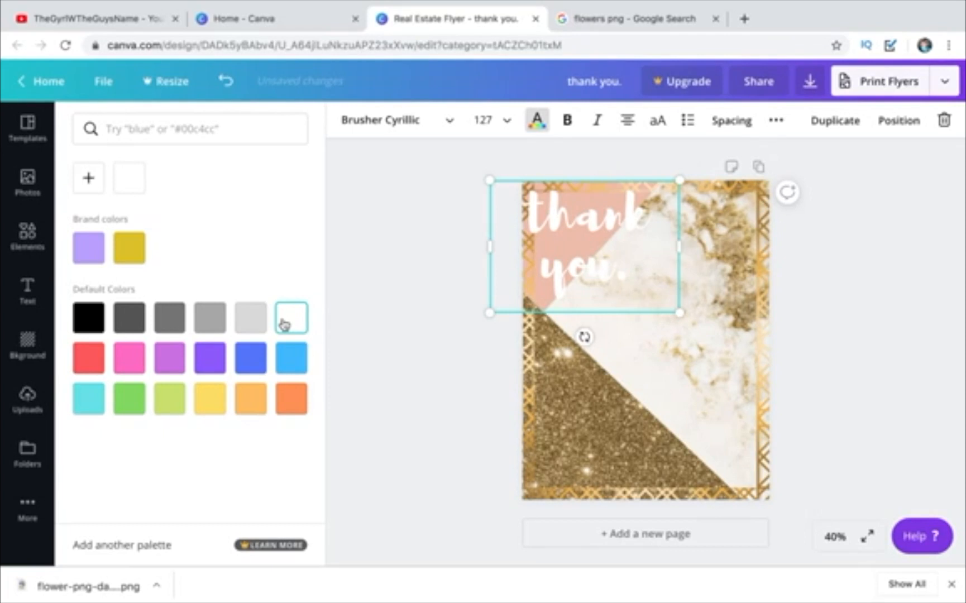
pyautogui.click(83, 318)
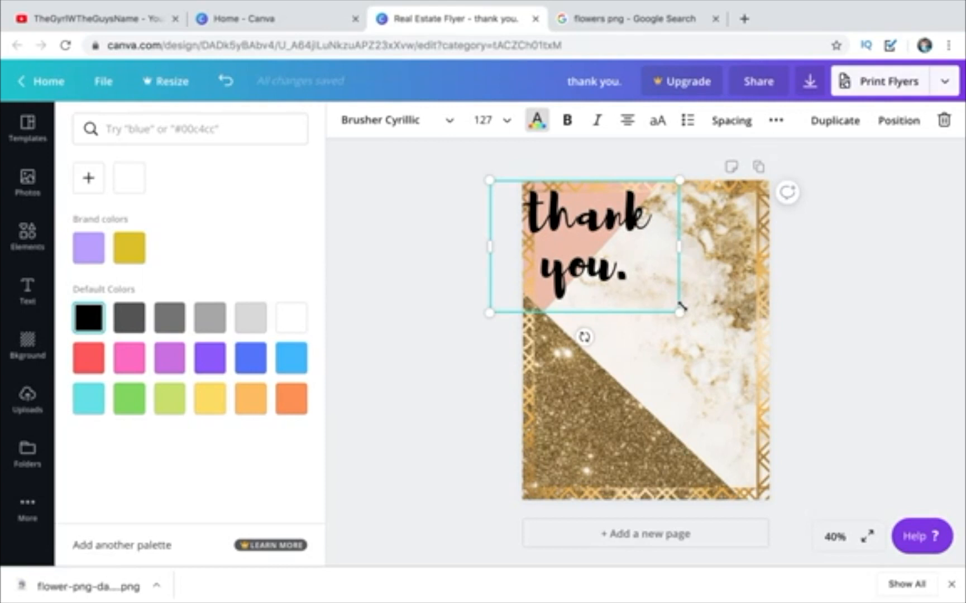
# - Place a copy of the "thank you." heading below the original over the marble area and change its text to "so much."
pyautogui.click(604, 265)
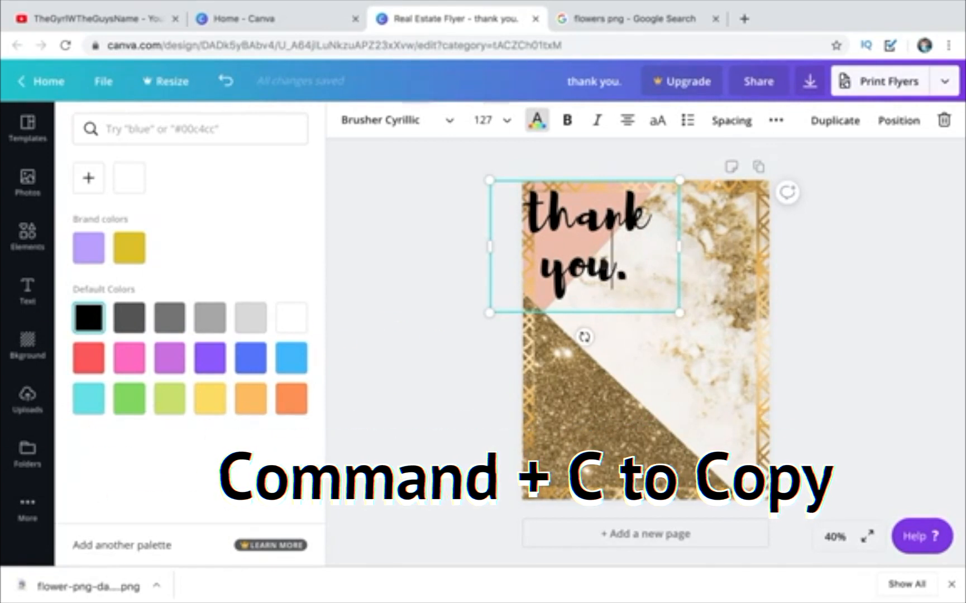
pyautogui.click(632, 319)
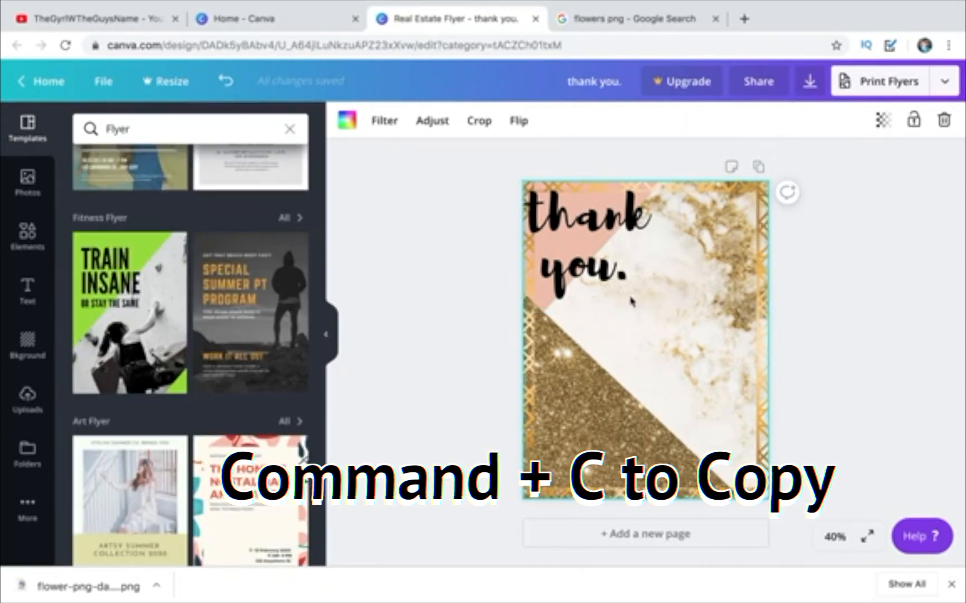
pyautogui.click(609, 247)
pyautogui.press('super+c')
pyautogui.press('super+v')
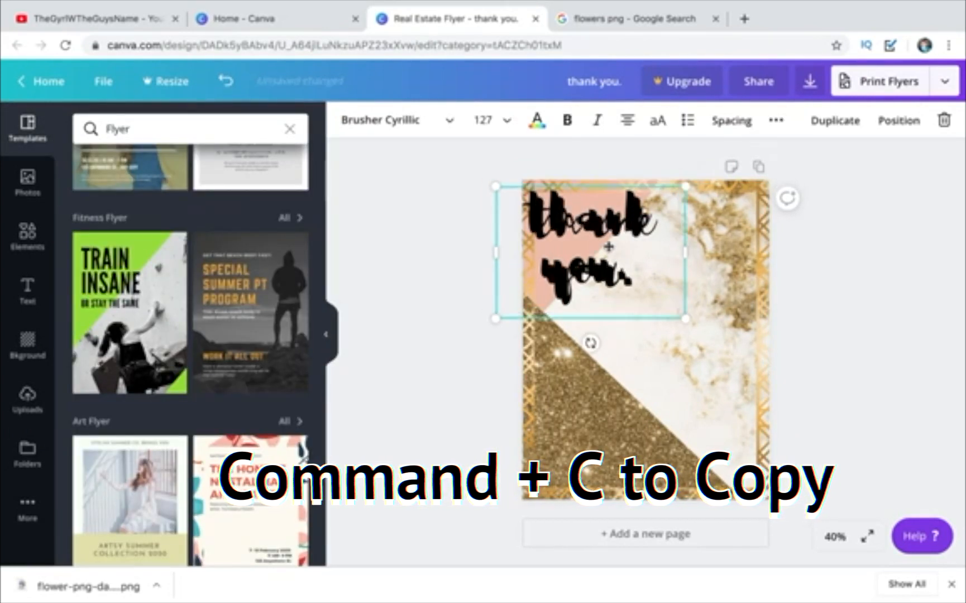
pyautogui.moveTo(608, 246); pyautogui.dragTo(604, 356)
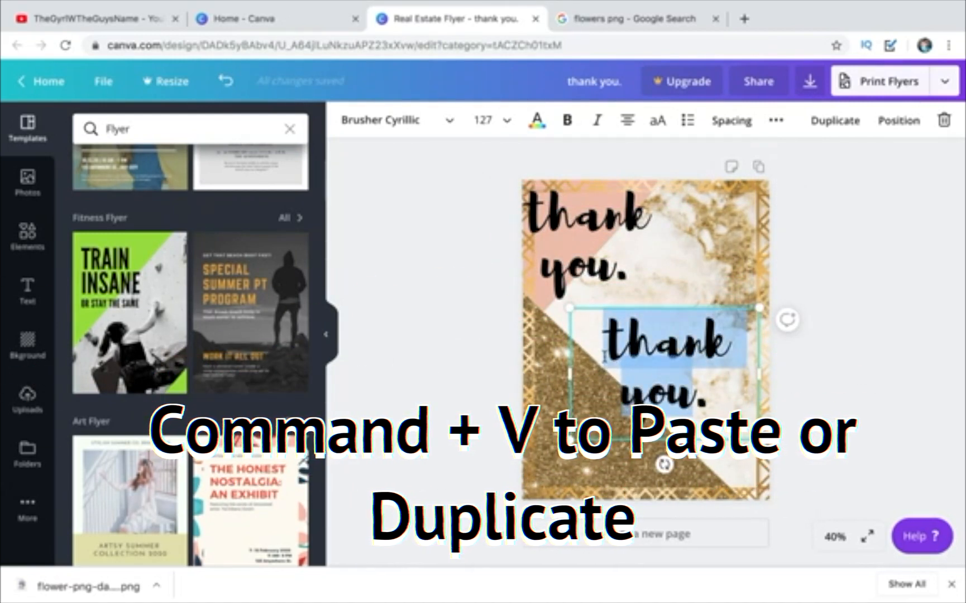
pyautogui.write('so mu')
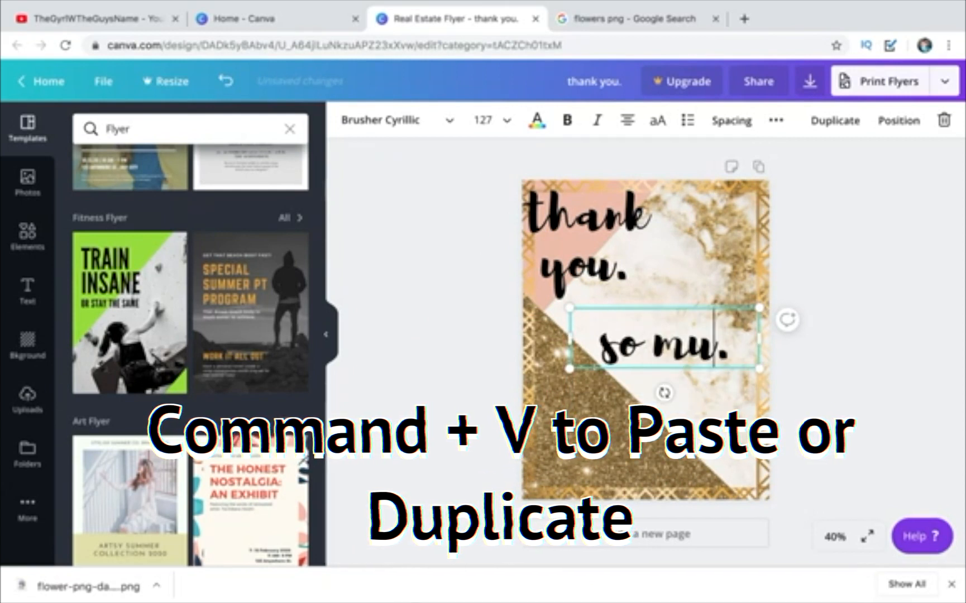
pyautogui.write('ch')
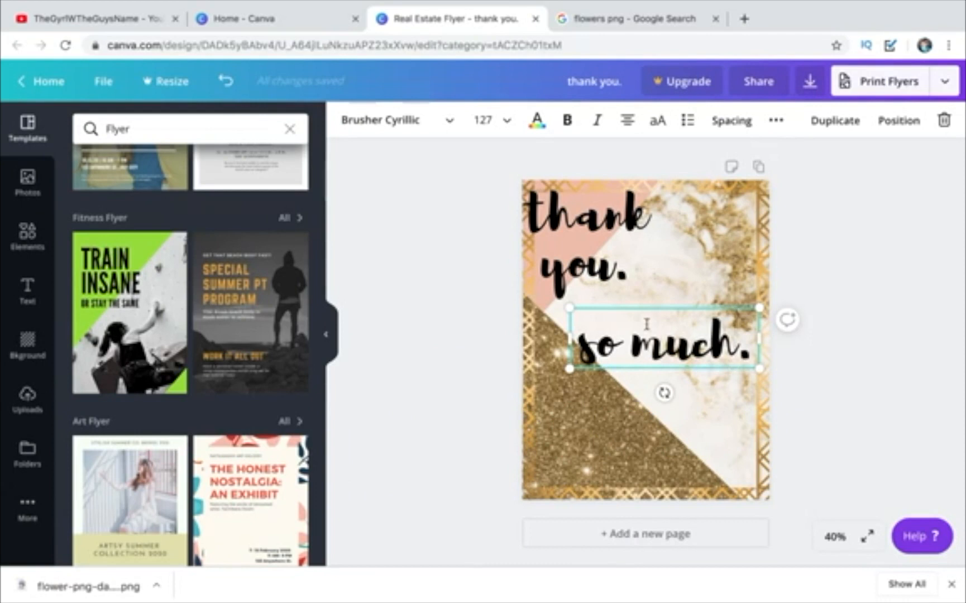
# - Move the "so much." heading down to the page's bottom edge and recolour its selected letters white
pyautogui.moveTo(645, 305); pyautogui.dragTo(659, 434)
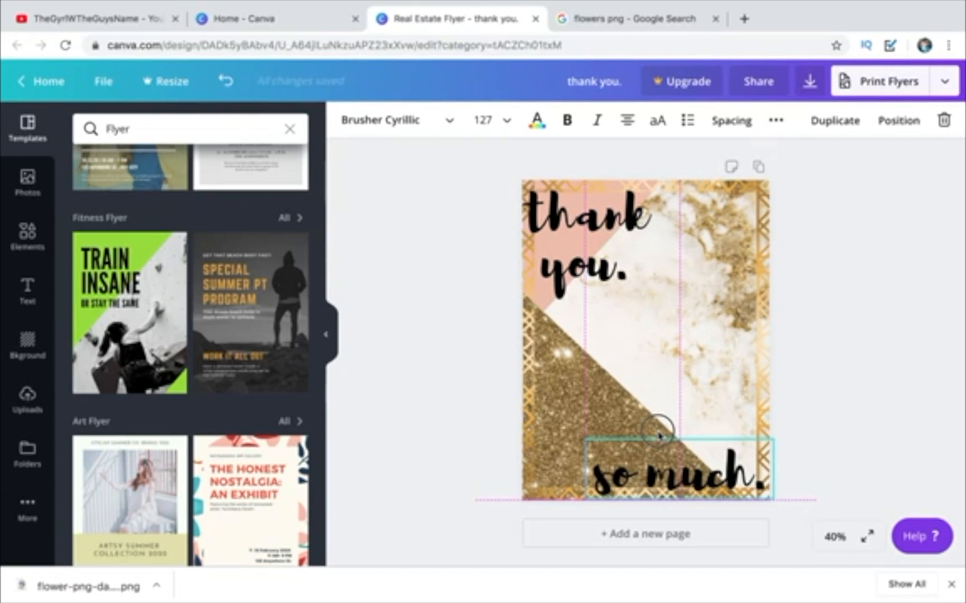
pyautogui.moveTo(660, 435)
pyautogui.mouseDown()
pyautogui.moveTo(669, 425)
pyautogui.moveTo(657, 429)
pyautogui.mouseUp()
pyautogui.moveTo(716, 464); pyautogui.dragTo(578, 464)
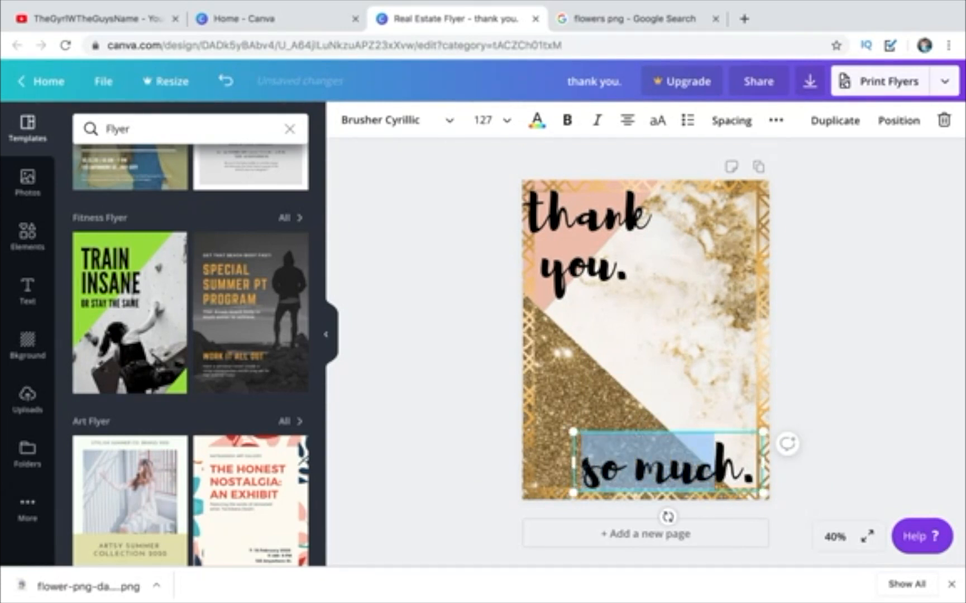
pyautogui.click(536, 121)
pyautogui.click(292, 318)
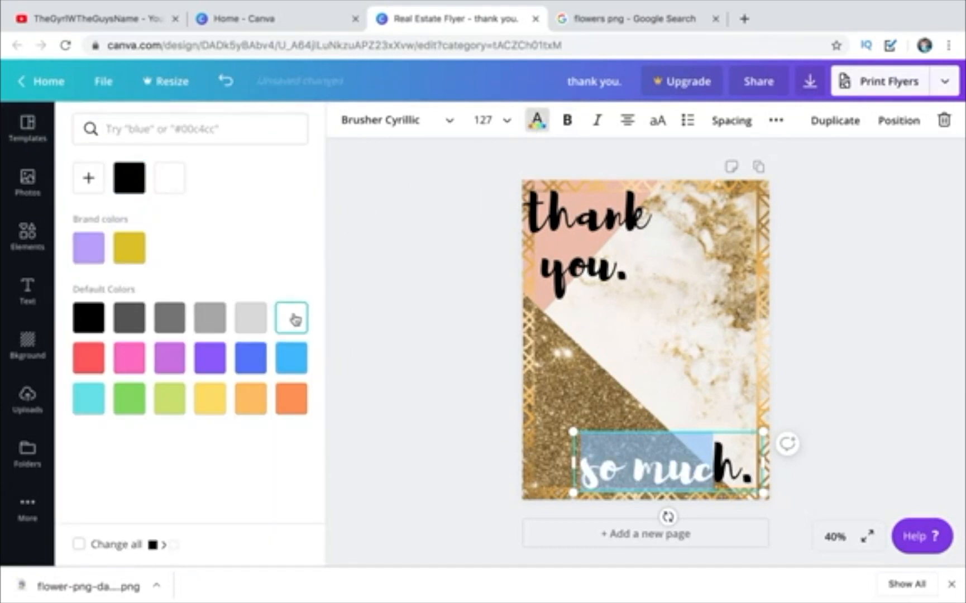
pyautogui.click(445, 349)
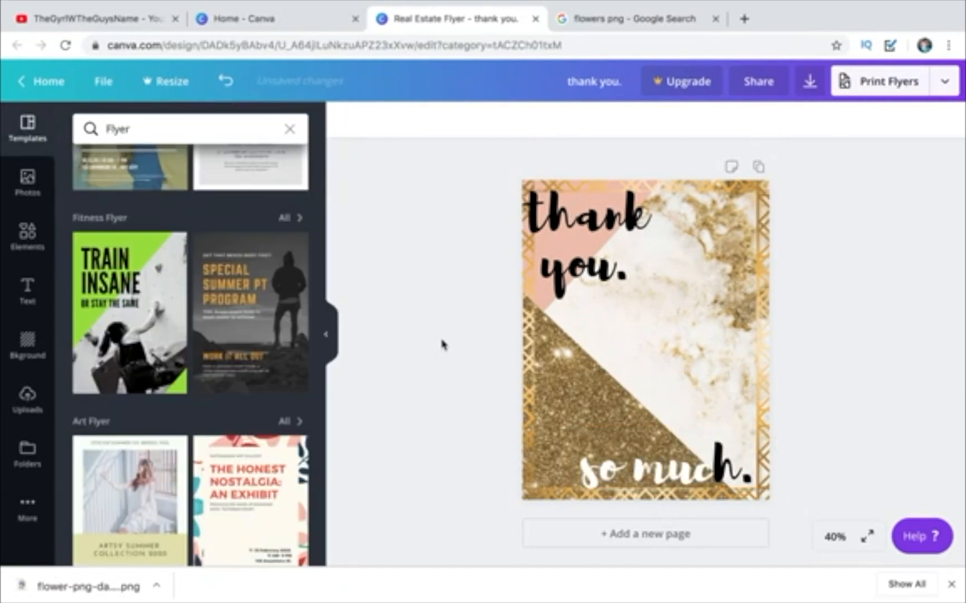
# - Move the "thank you." heading to the page's upper-right corner over the marble area
pyautogui.moveTo(598, 250); pyautogui.dragTo(710, 248)
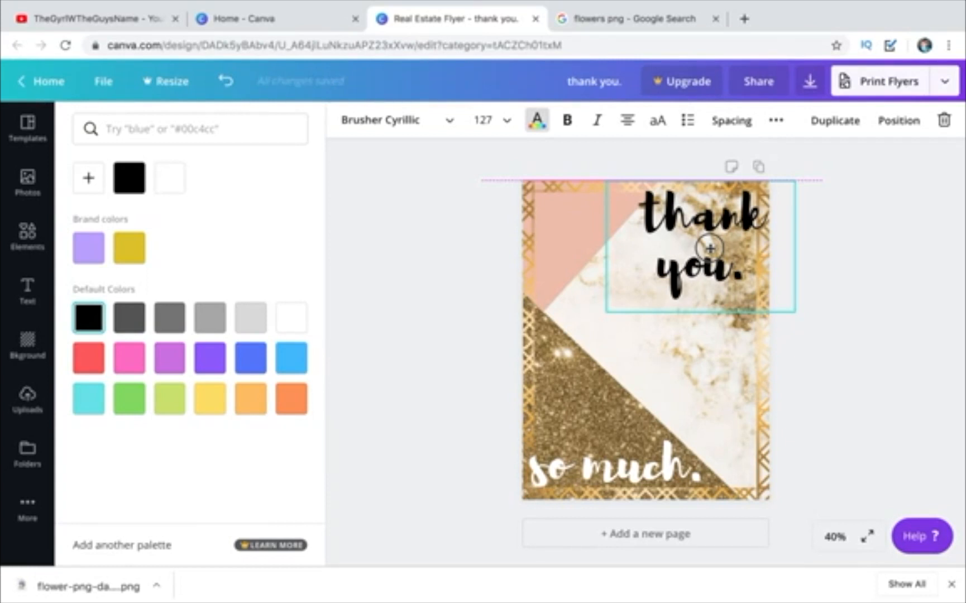
pyautogui.moveTo(710, 248)
pyautogui.mouseDown()
pyautogui.moveTo(598, 250)
pyautogui.moveTo(709, 249)
pyautogui.mouseUp()
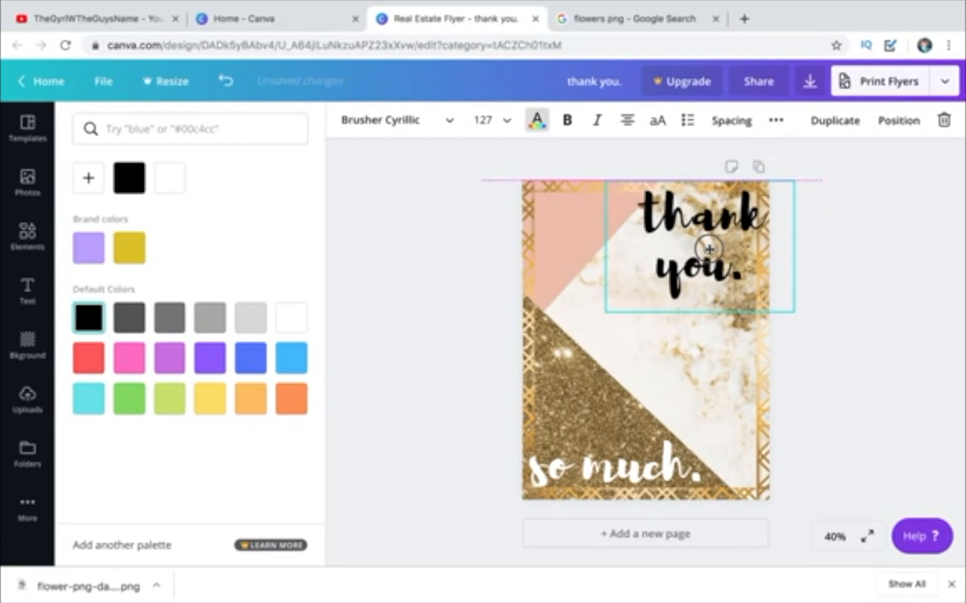
pyautogui.moveTo(710, 249); pyautogui.dragTo(709, 249)
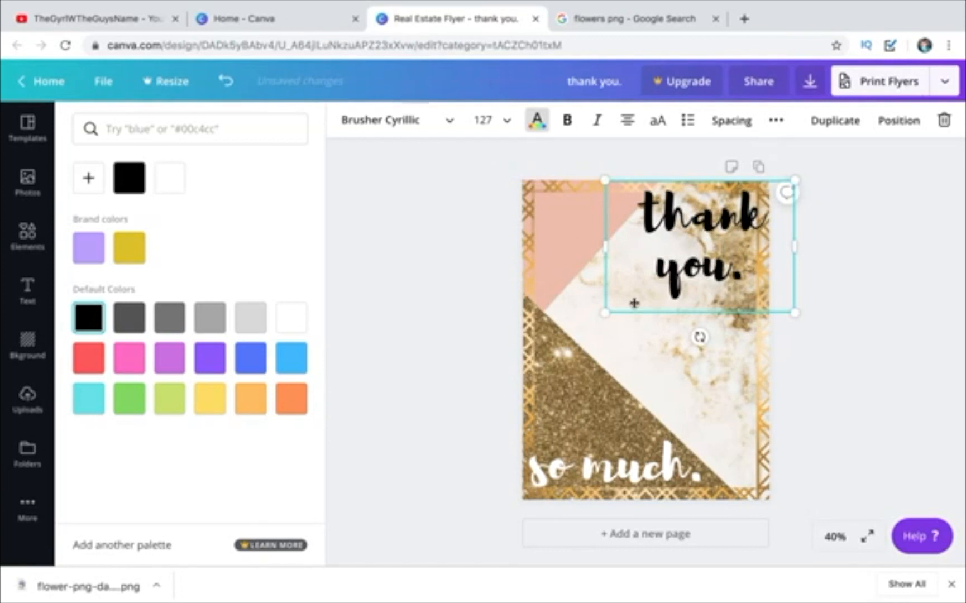
pyautogui.click(593, 465)
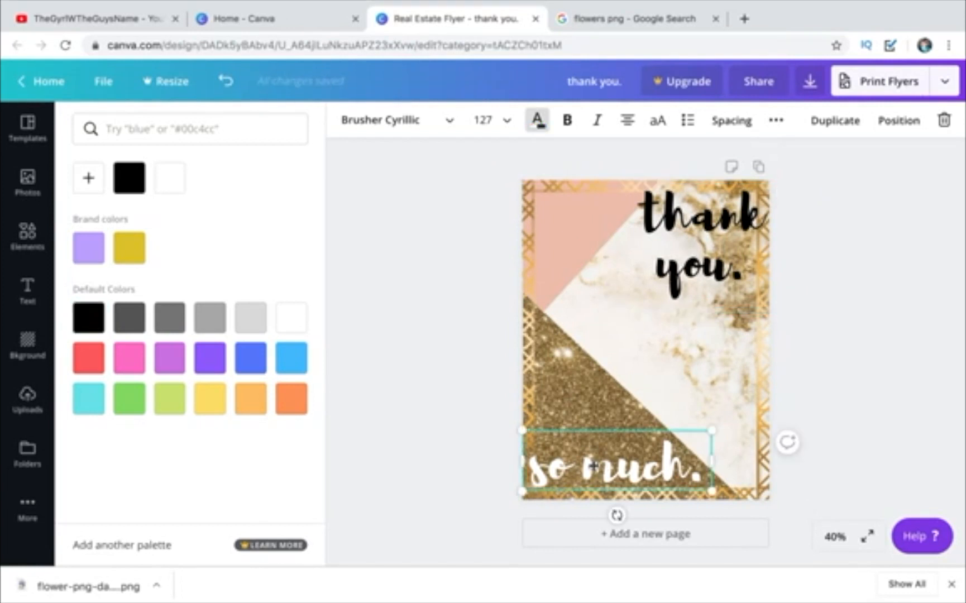
pyautogui.click(713, 255)
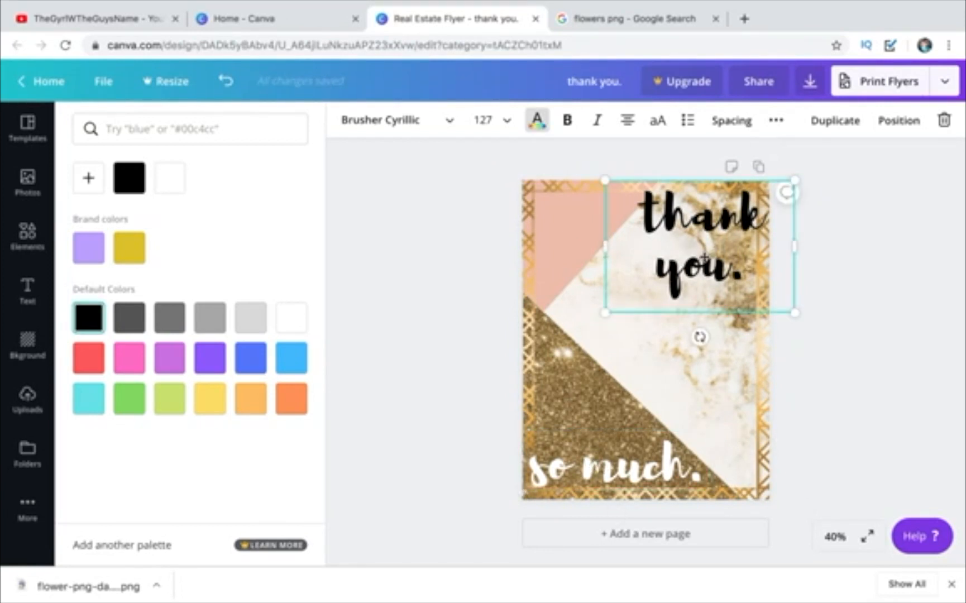
# - Enlarge the "thank you." heading to size 141 and set its line height to 0.65
pyautogui.moveTo(607, 314); pyautogui.dragTo(583, 326)
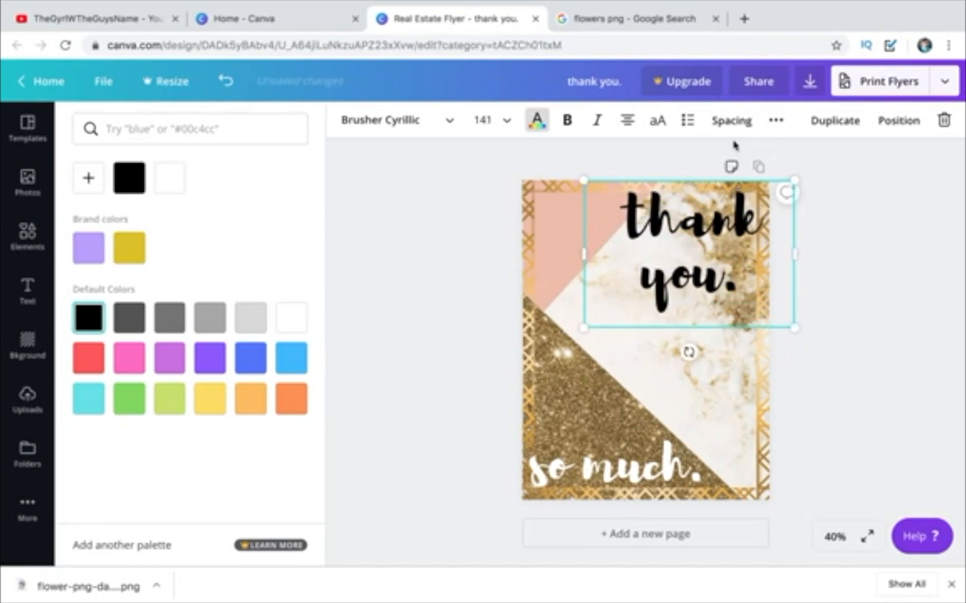
pyautogui.click(731, 120)
pyautogui.moveTo(790, 195)
pyautogui.mouseDown()
pyautogui.moveTo(777, 201)
pyautogui.moveTo(799, 199)
pyautogui.mouseUp()
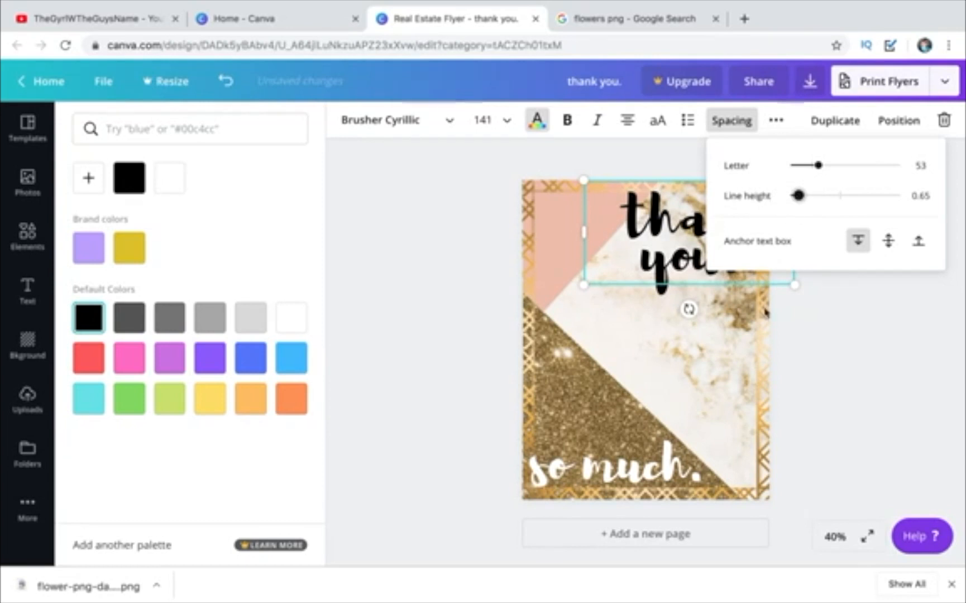
pyautogui.click(729, 338)
# - Nudge the "thank you." heading toward the page's right edge and raise the "so much." heading slightly
pyautogui.click(691, 224)
pyautogui.moveTo(691, 223)
pyautogui.mouseDown()
pyautogui.moveTo(700, 223)
pyautogui.moveTo(691, 223)
pyautogui.mouseUp()
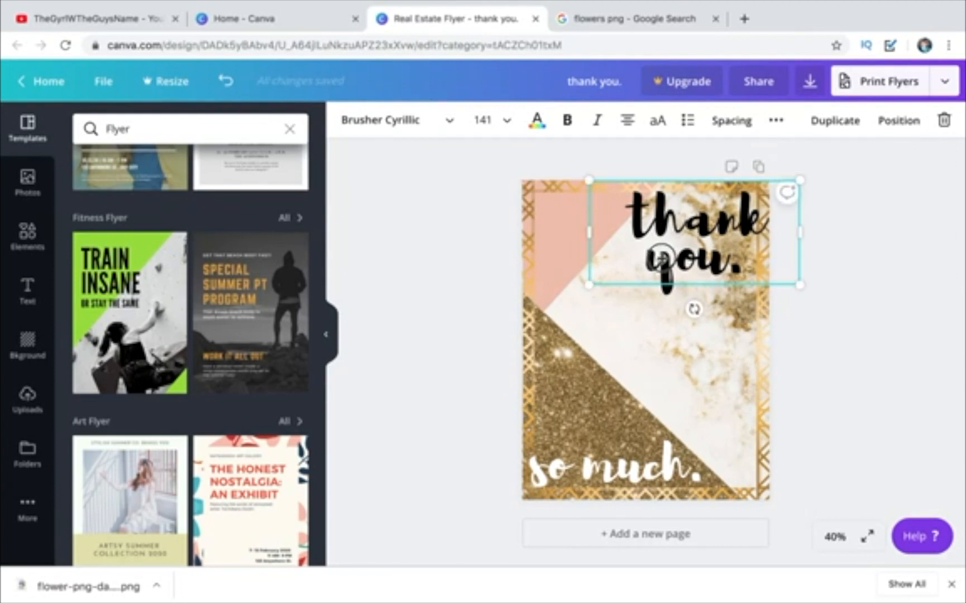
pyautogui.moveTo(661, 257); pyautogui.dragTo(664, 257)
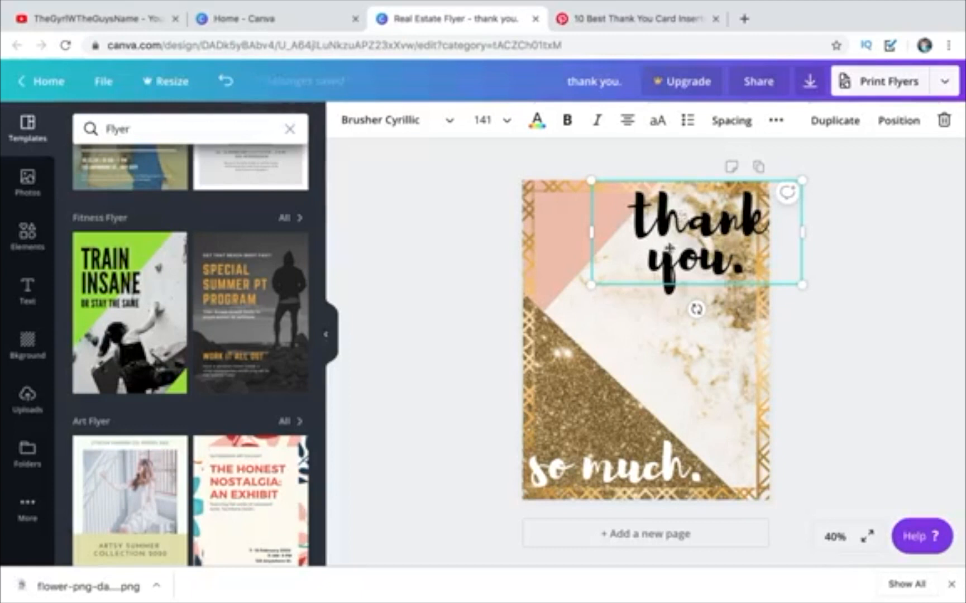
pyautogui.moveTo(608, 467)
pyautogui.mouseDown()
pyautogui.moveTo(647, 421)
pyautogui.moveTo(684, 304)
pyautogui.moveTo(657, 371)
pyautogui.moveTo(592, 464)
pyautogui.moveTo(614, 461)
pyautogui.mouseUp()
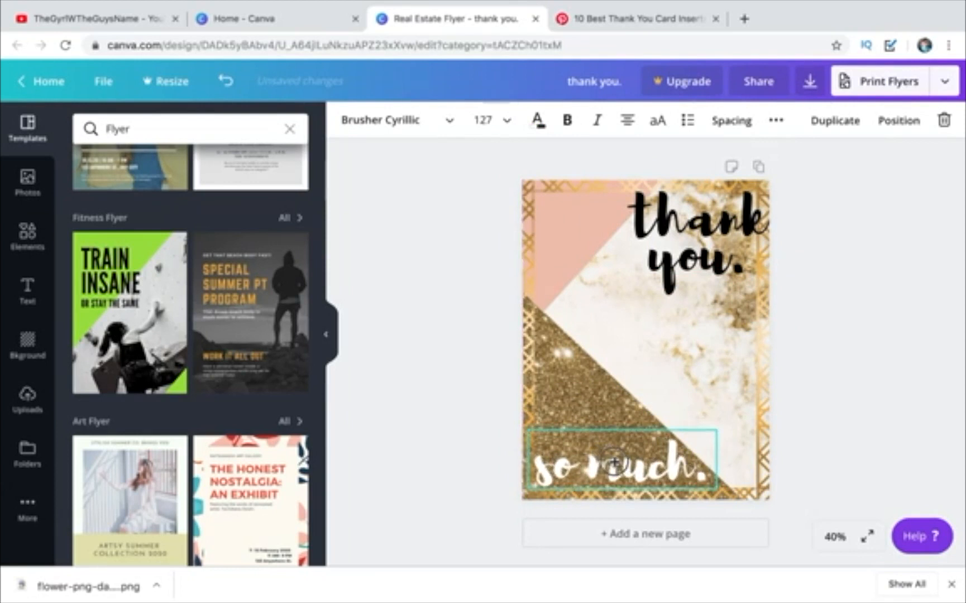
pyautogui.moveTo(614, 461)
pyautogui.mouseDown()
pyautogui.moveTo(614, 438)
pyautogui.moveTo(610, 460)
pyautogui.mouseUp()
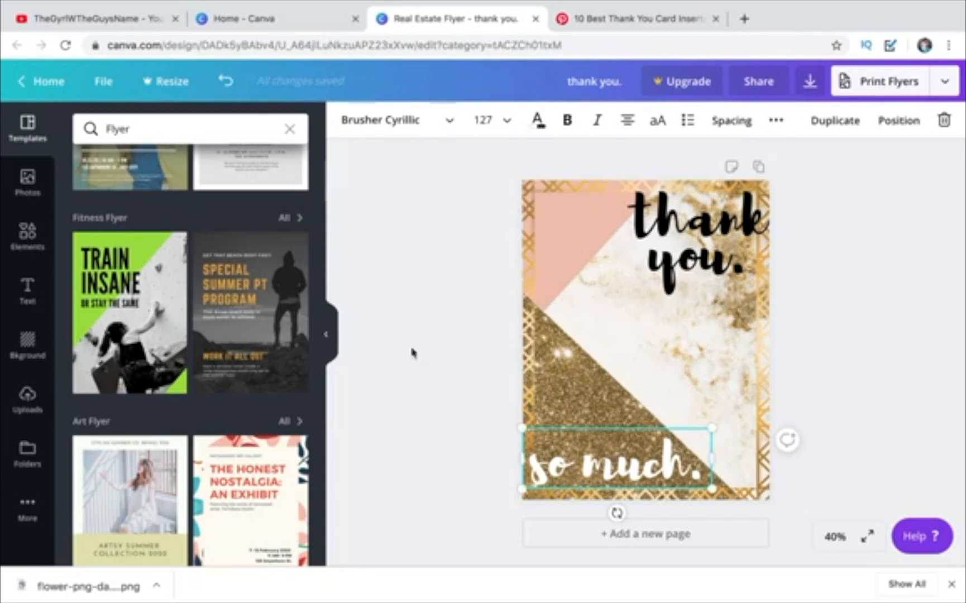
# - Add a subheading in the middle of the page reading "for your purchase !" in the Aileron Heavy font
pyautogui.click(29, 304)
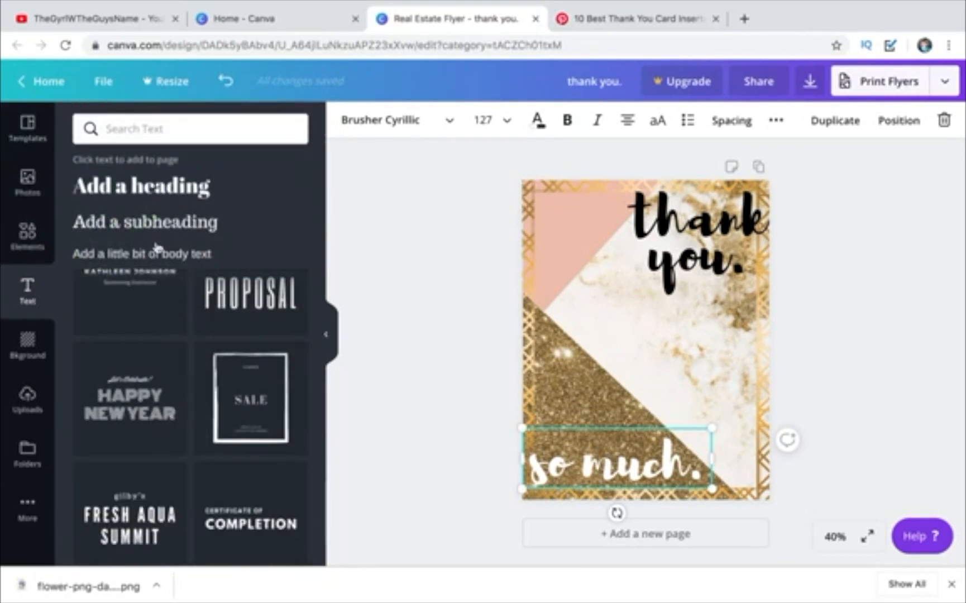
pyautogui.click(156, 224)
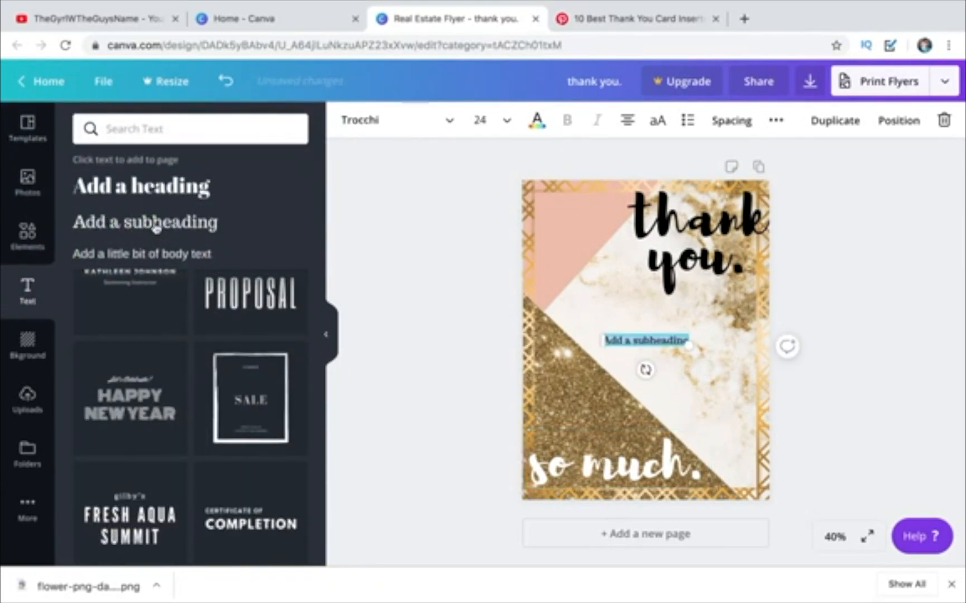
pyautogui.click(373, 123)
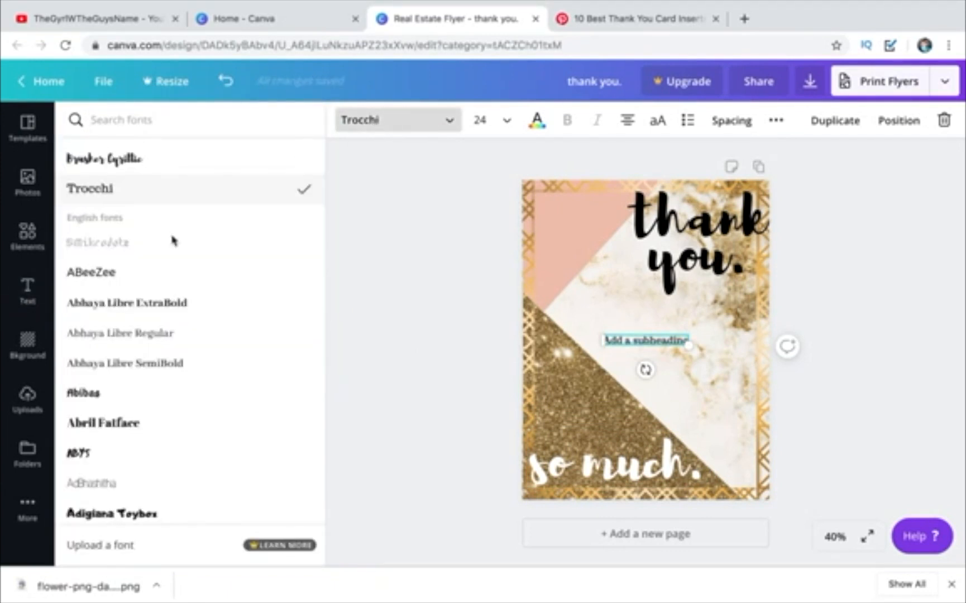
pyautogui.scroll(-6, 157, 276)
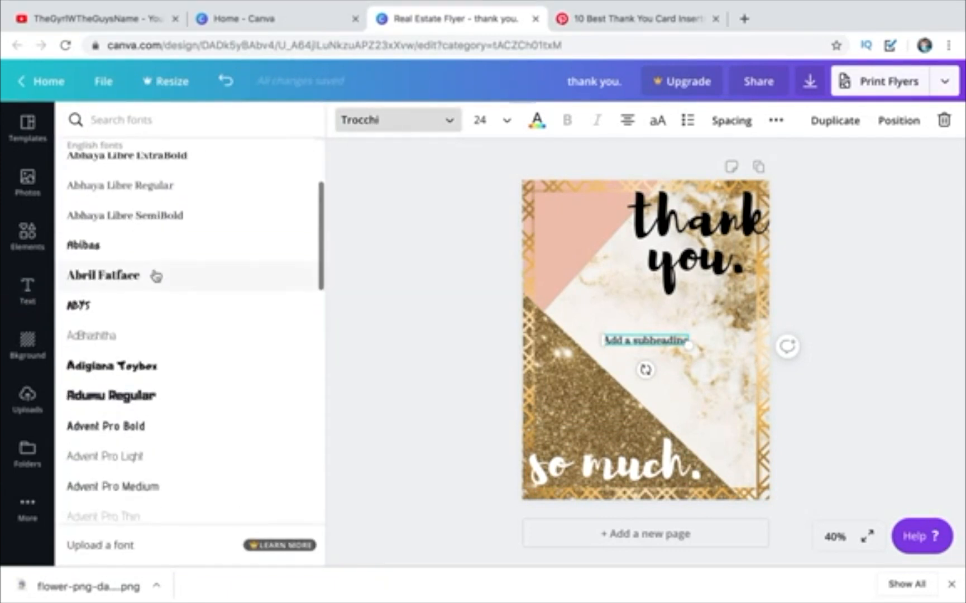
pyautogui.scroll(-3, 157, 275)
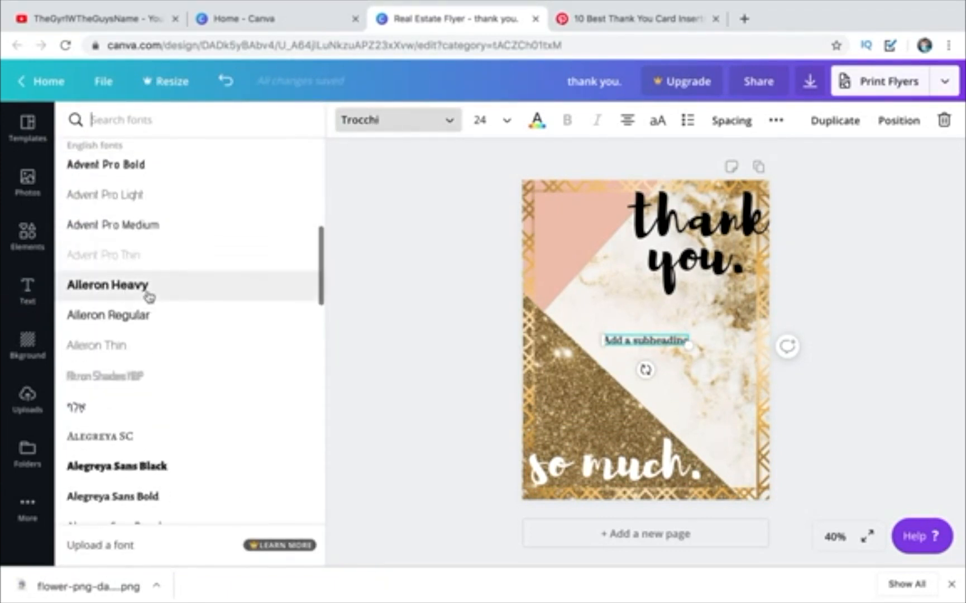
pyautogui.click(149, 294)
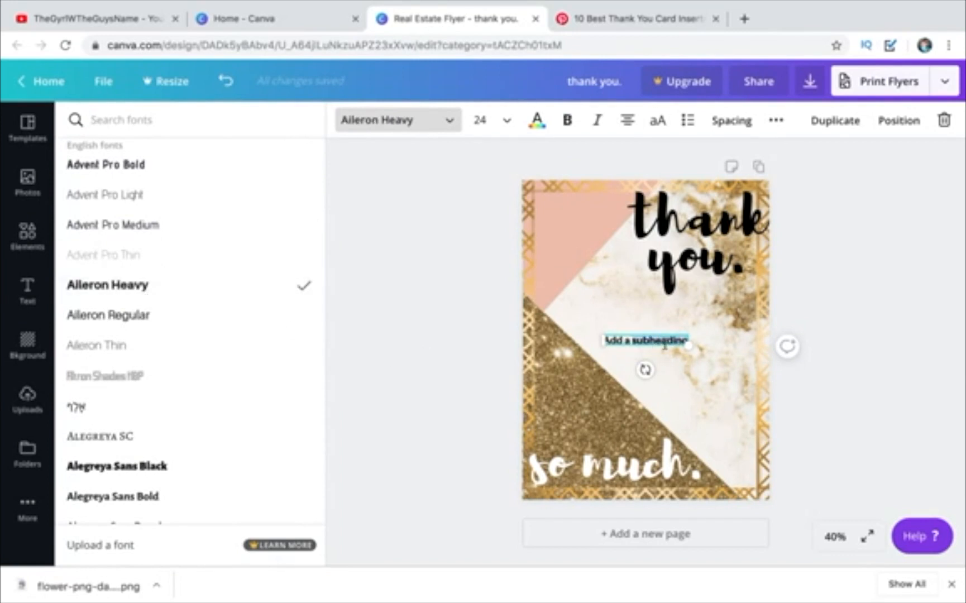
pyautogui.write('for your')
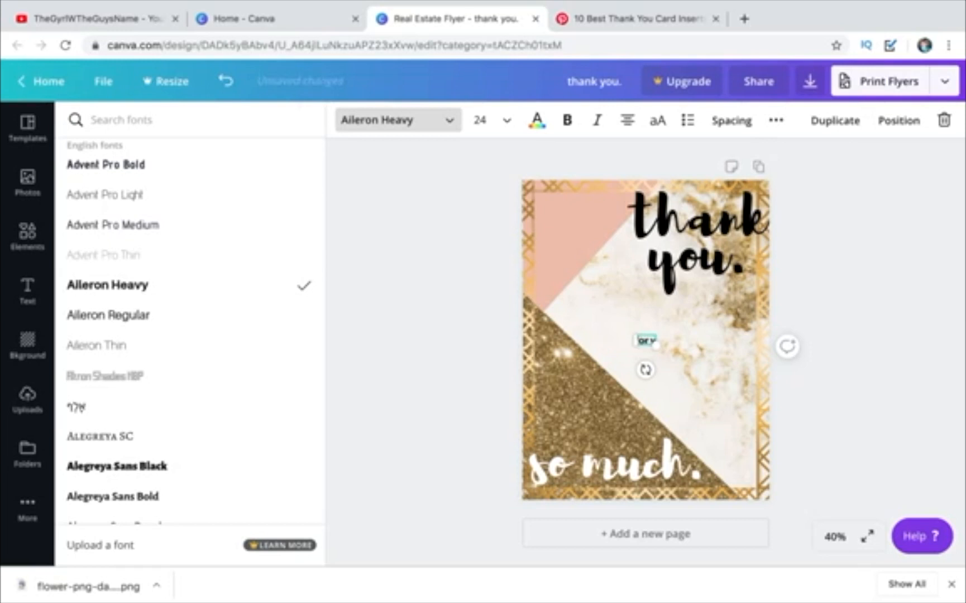
pyautogui.write(' purchase')
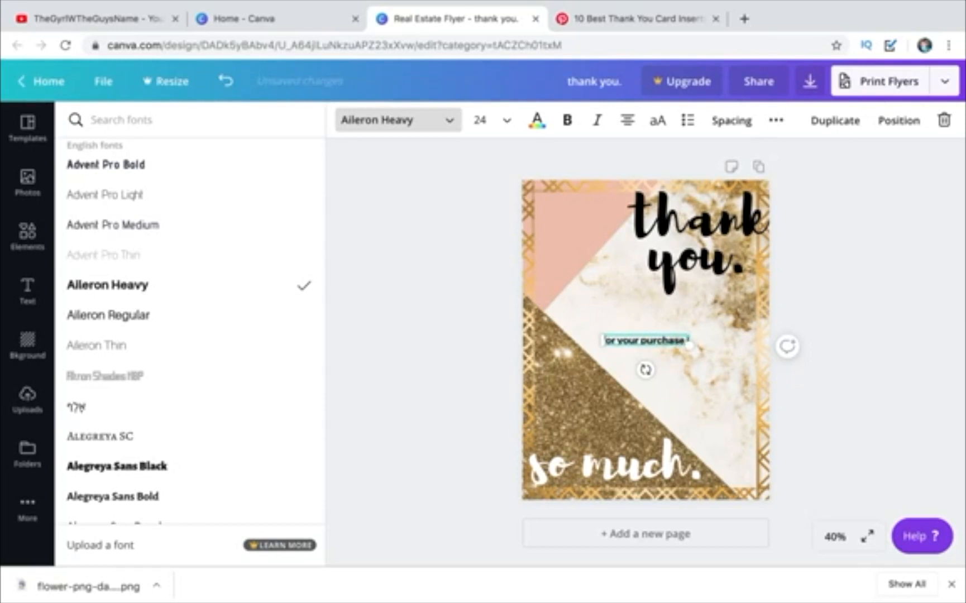
# - Try the Architects Daughter and Asset fonts on the "for your purchase !" subheading, returning to Architects Daughter
pyautogui.scroll(-15, 262, 451)
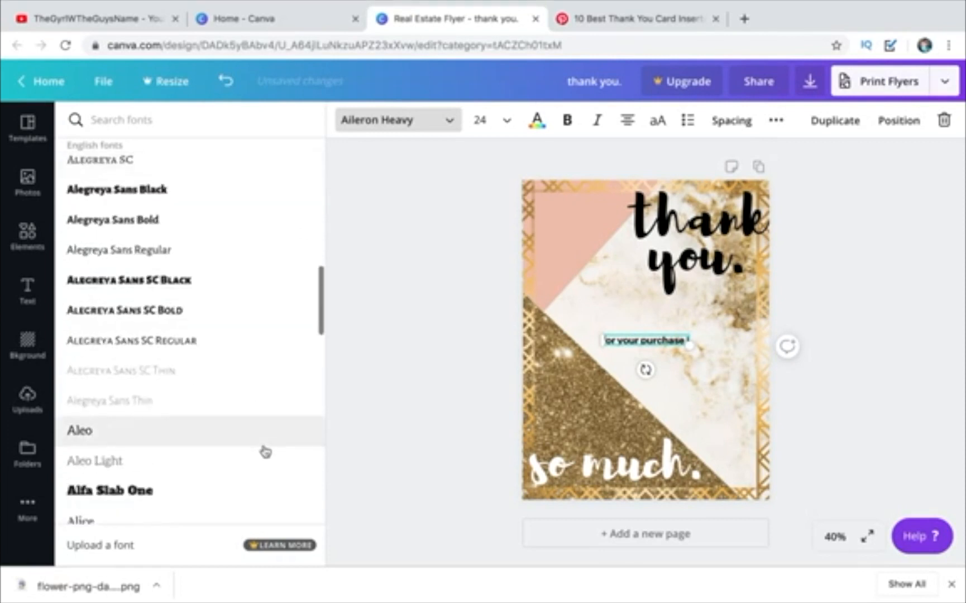
pyautogui.scroll(-3, 263, 451)
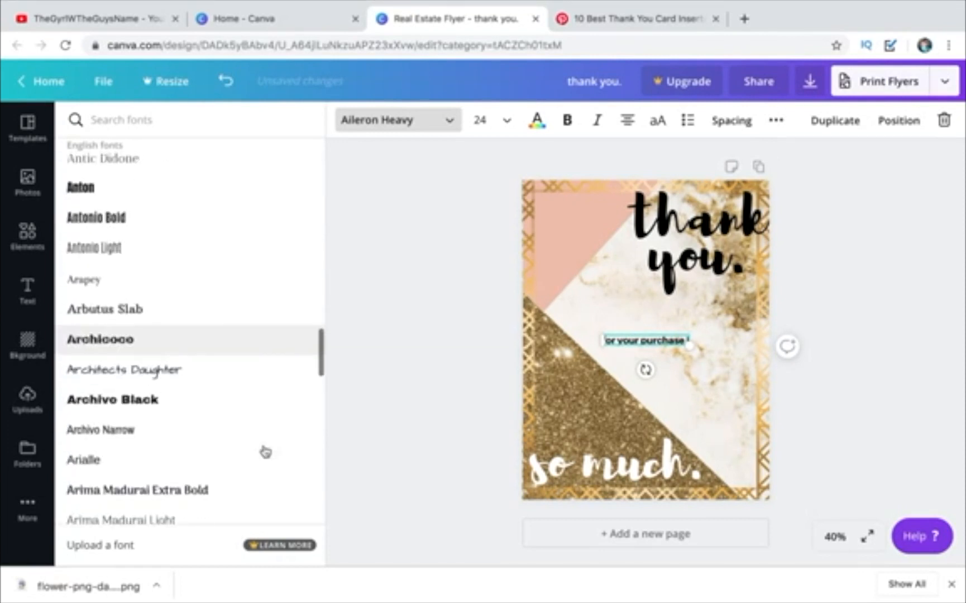
pyautogui.click(244, 377)
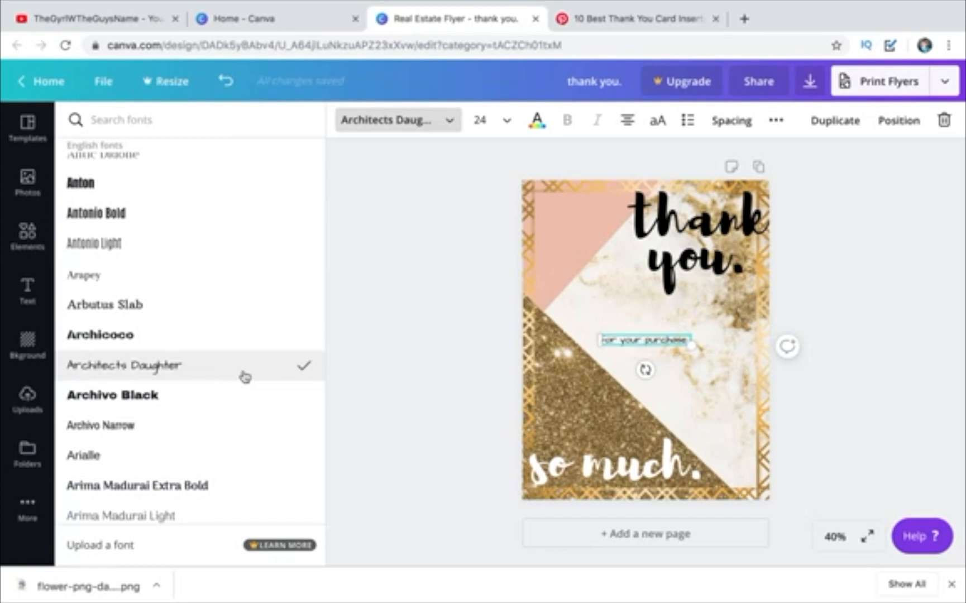
pyautogui.scroll(-8, 211, 384)
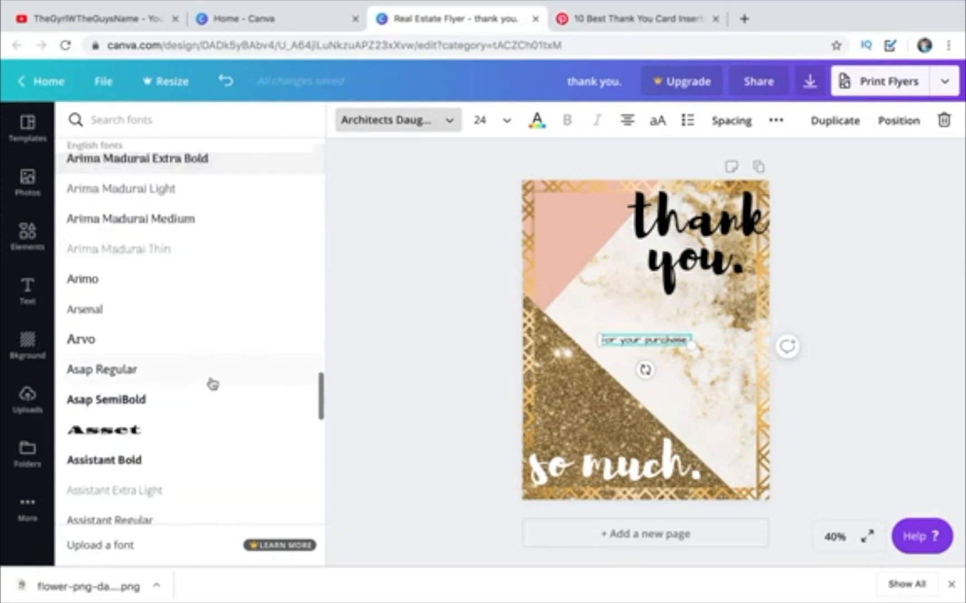
pyautogui.click(205, 317)
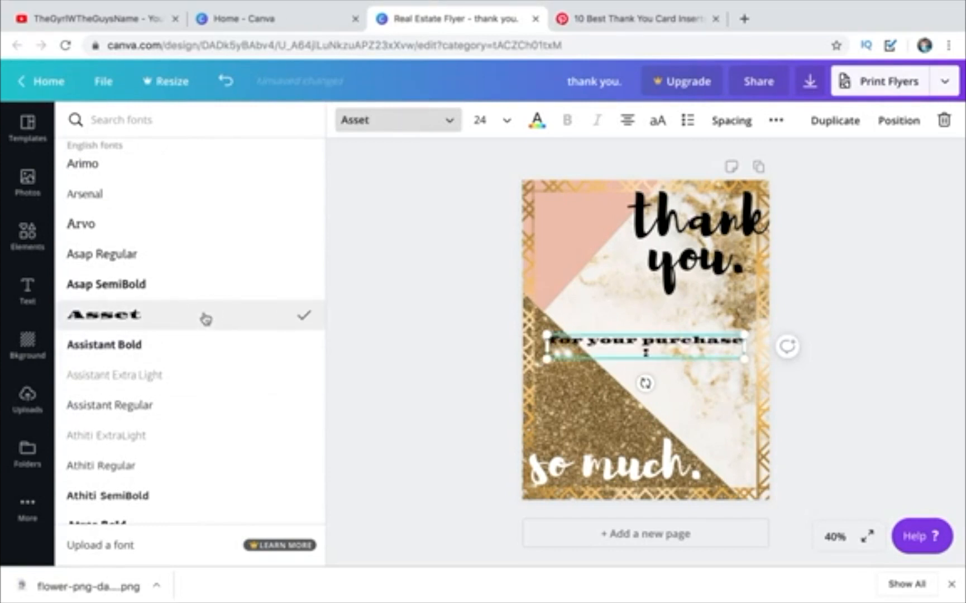
pyautogui.scroll(8, 206, 317)
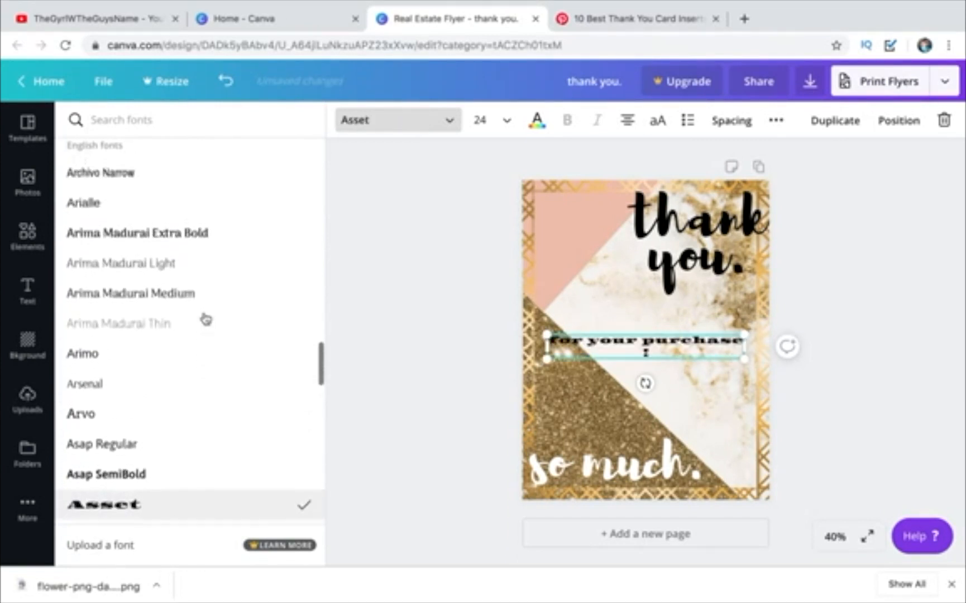
pyautogui.click(199, 283)
# - Set the "for your purchase !" subheading in the Beach Resort font and enlarge it to size 51.9
pyautogui.scroll(-10, 200, 288)
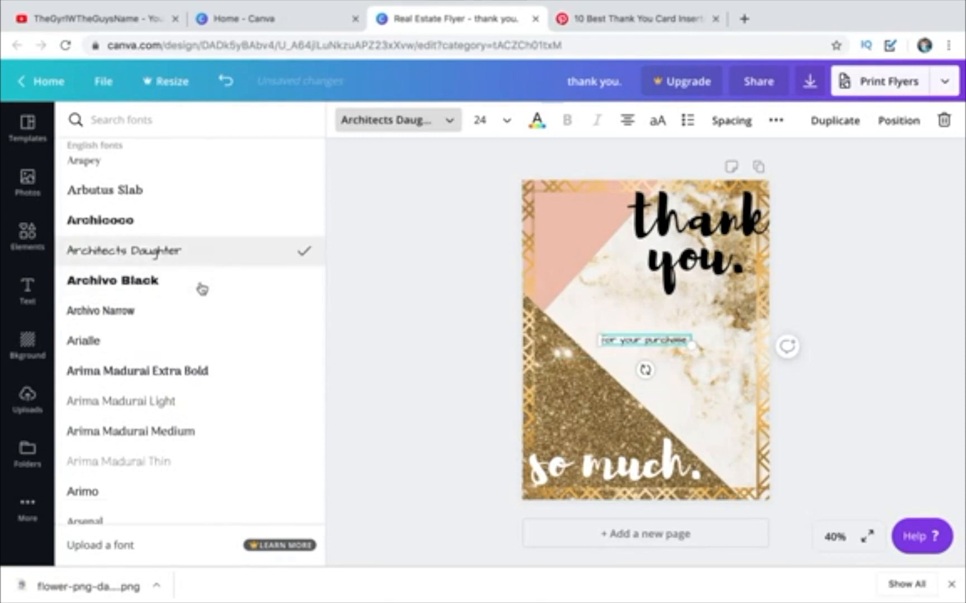
pyautogui.scroll(-6, 202, 289)
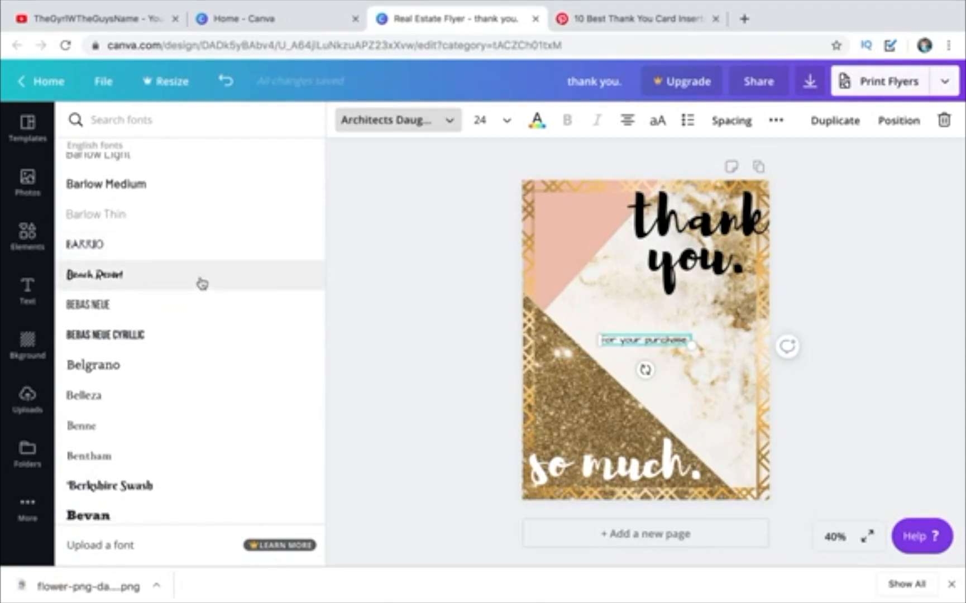
pyautogui.click(202, 283)
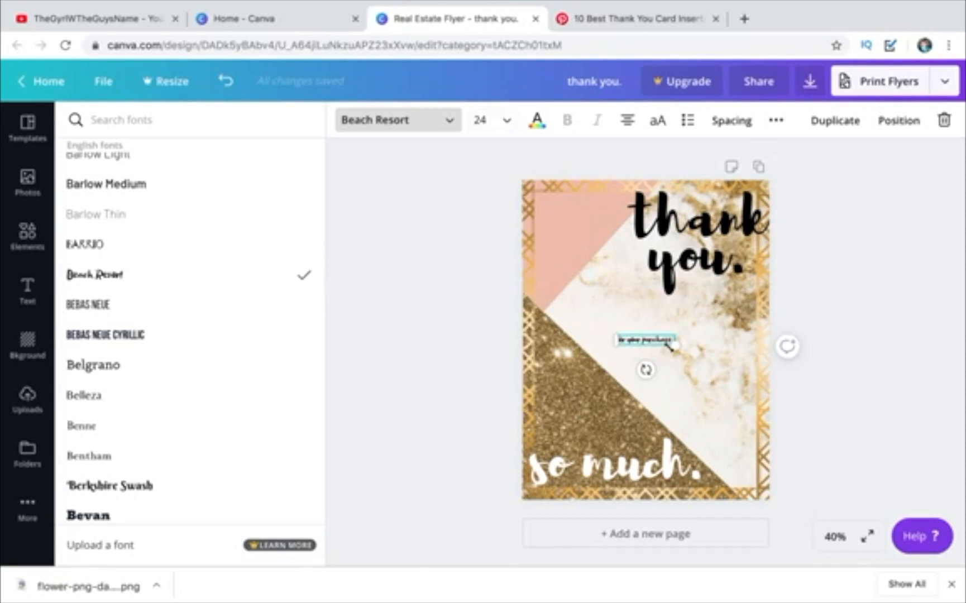
pyautogui.moveTo(676, 345); pyautogui.dragTo(740, 389)
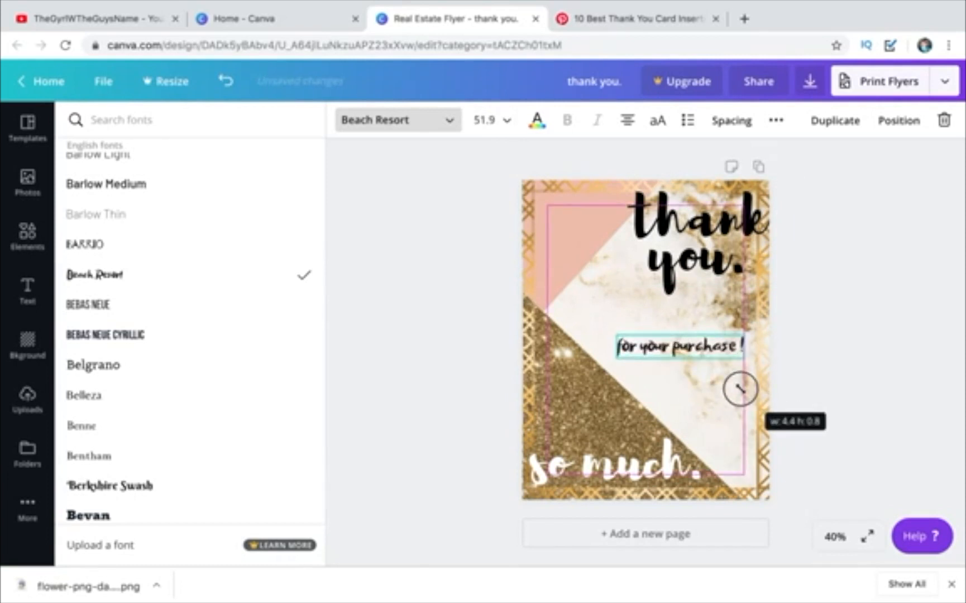
# - Set the "for your purchase !" subheading in the Give You Glory font, trying Glacial Indifference before returning to Give You Glory
pyautogui.scroll(-10, 231, 338)
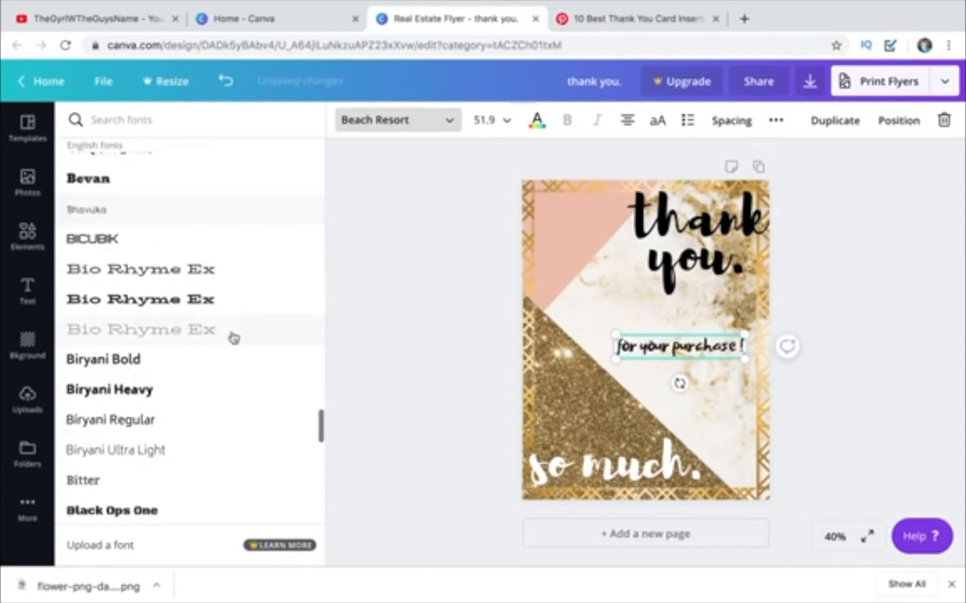
pyautogui.scroll(-12, 233, 338)
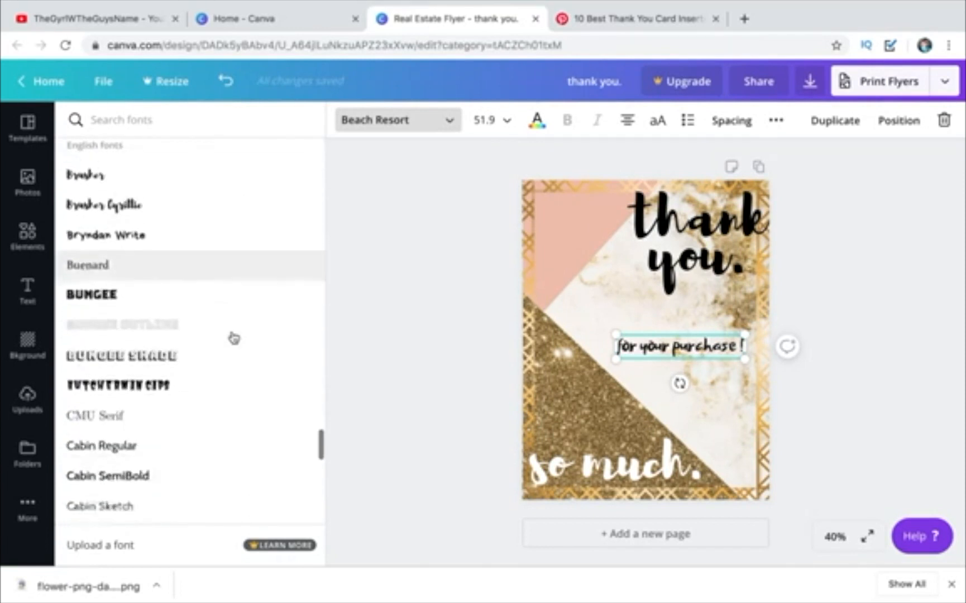
pyautogui.scroll(-12, 233, 338)
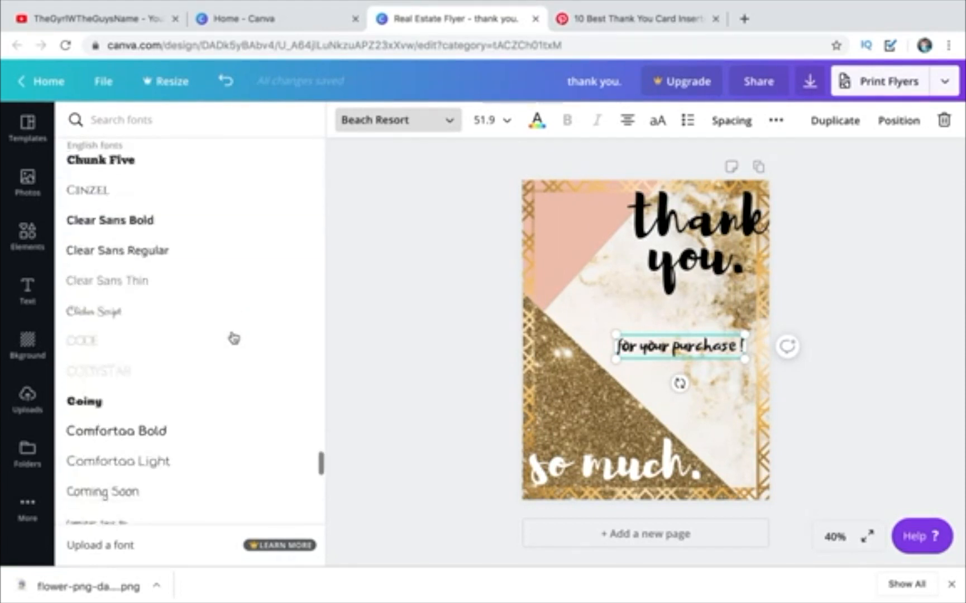
pyautogui.scroll(-12, 233, 337)
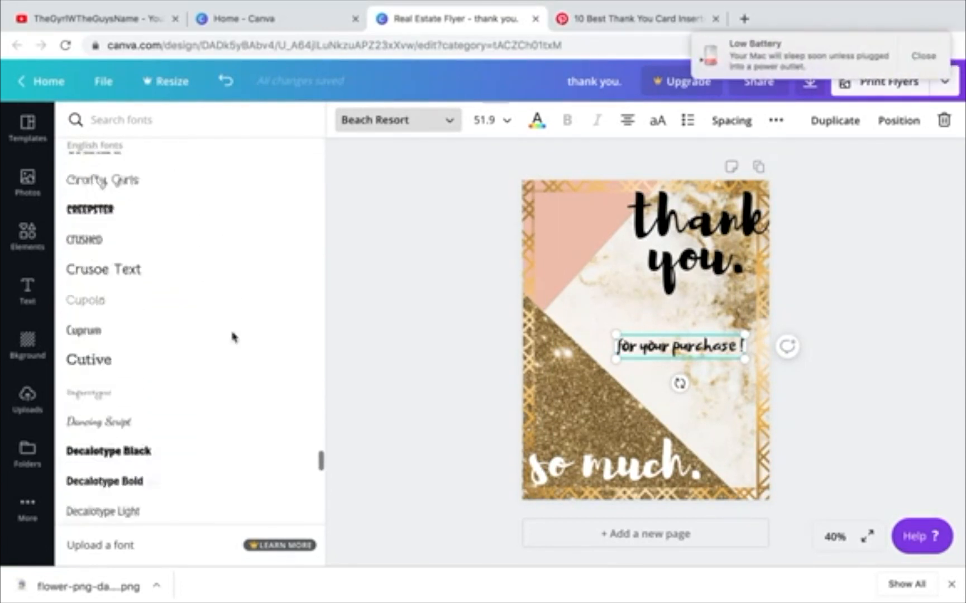
pyautogui.scroll(-10, 234, 338)
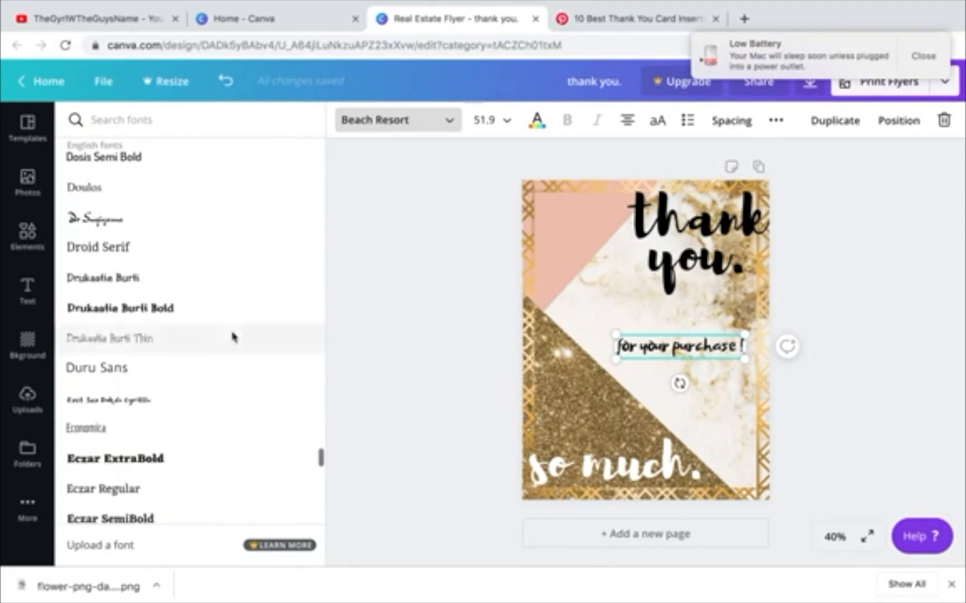
pyautogui.scroll(-9, 234, 337)
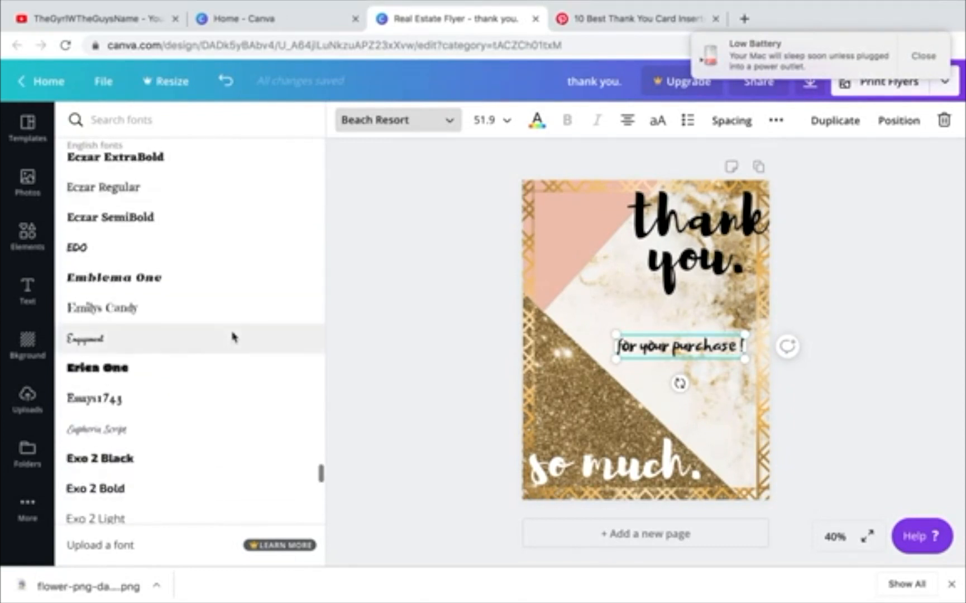
pyautogui.scroll(-10, 234, 337)
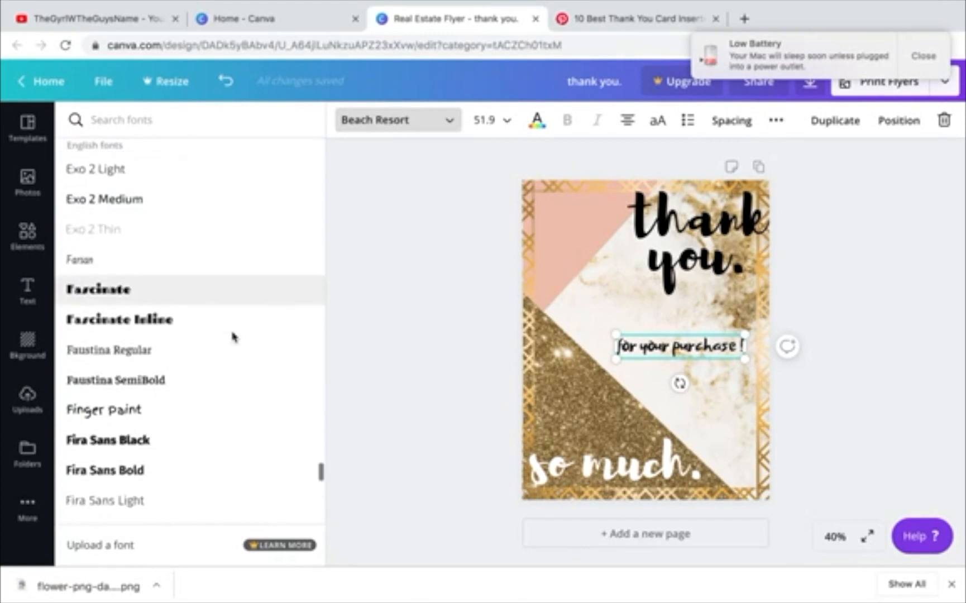
pyautogui.scroll(-10, 234, 337)
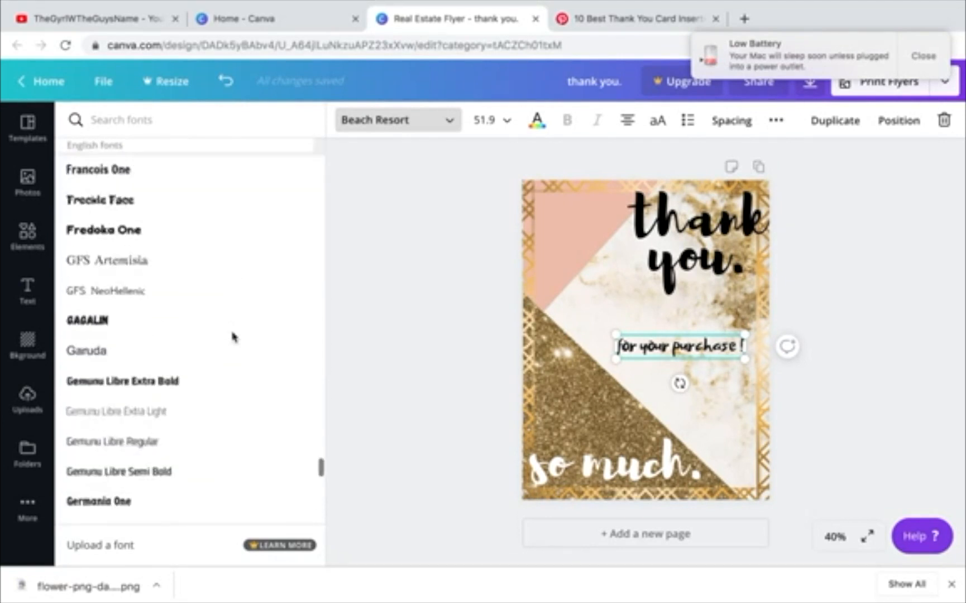
pyautogui.scroll(-1, 234, 337)
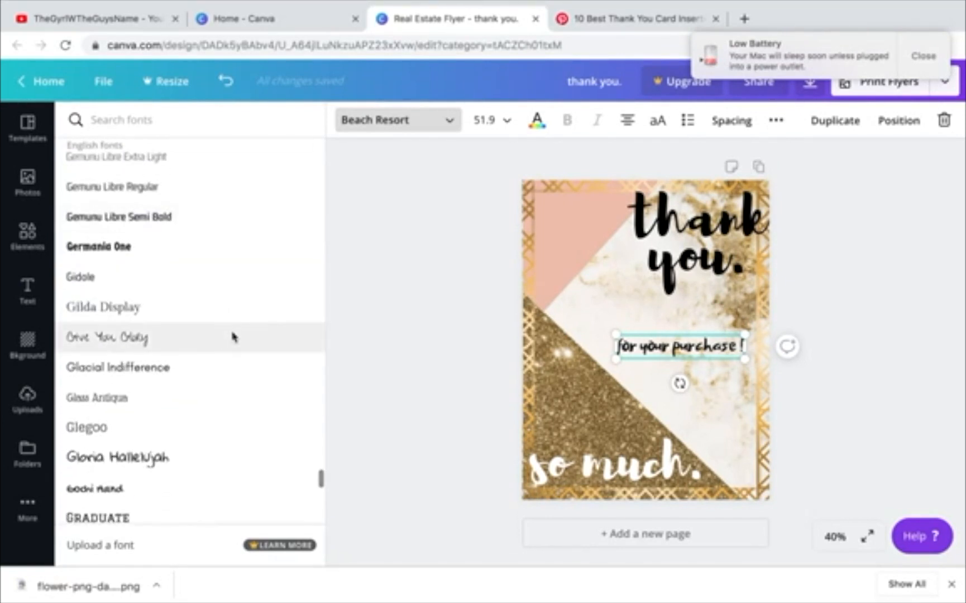
pyautogui.click(234, 337)
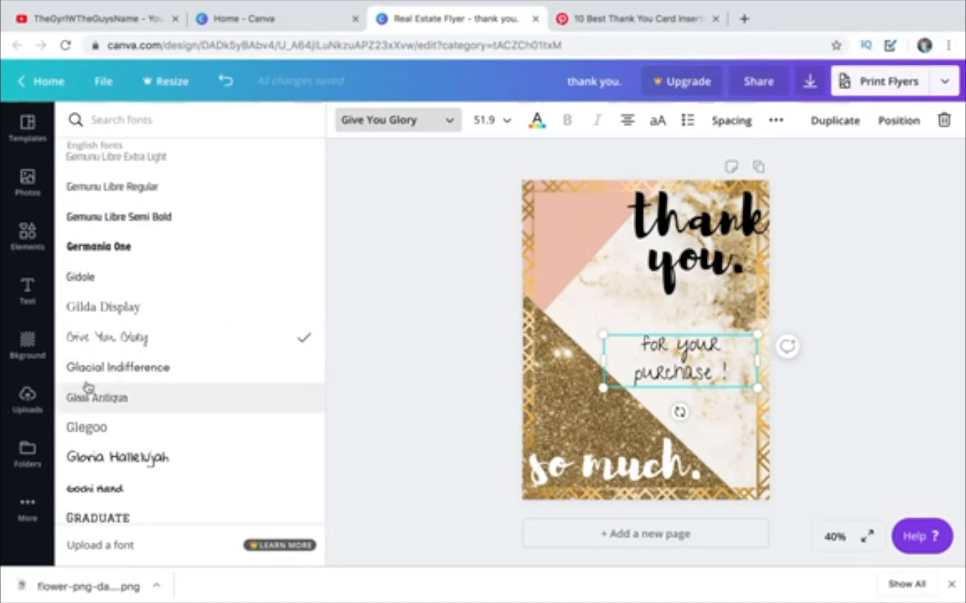
pyautogui.click(109, 361)
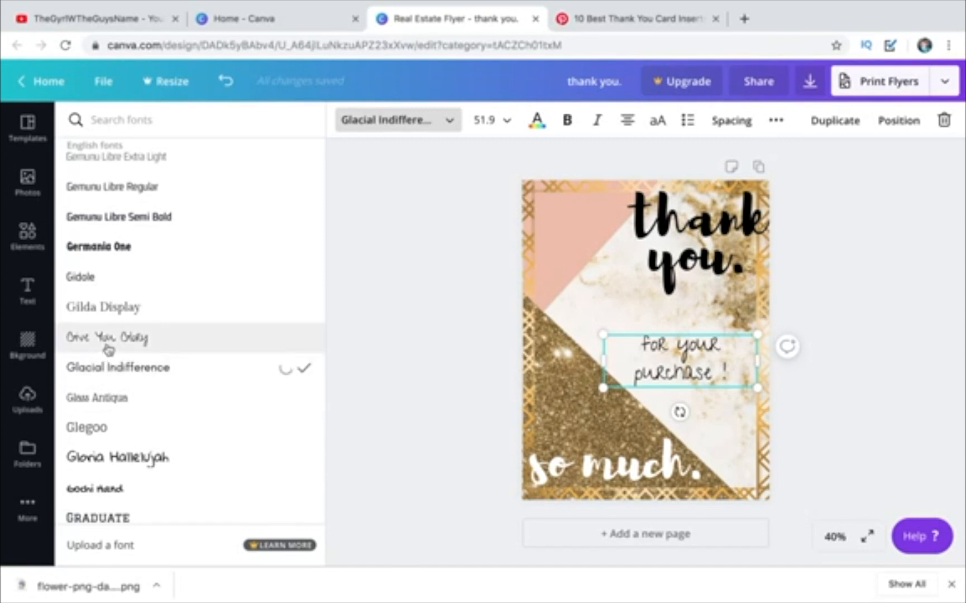
pyautogui.click(107, 344)
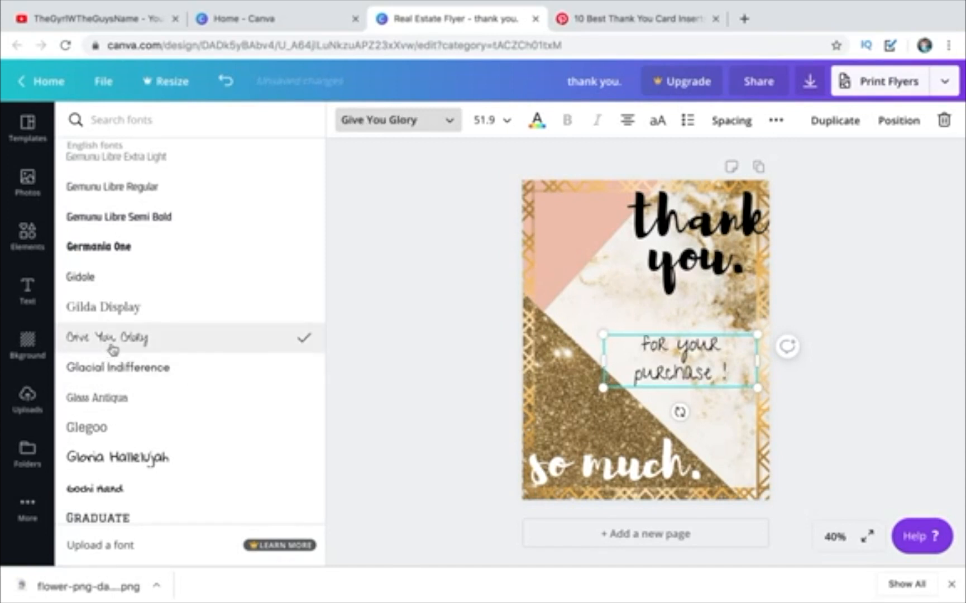
# - Try the Homemade Apple font on the "for your purchase !" subheading, then return to Give You Glory
pyautogui.scroll(-10, 233, 470)
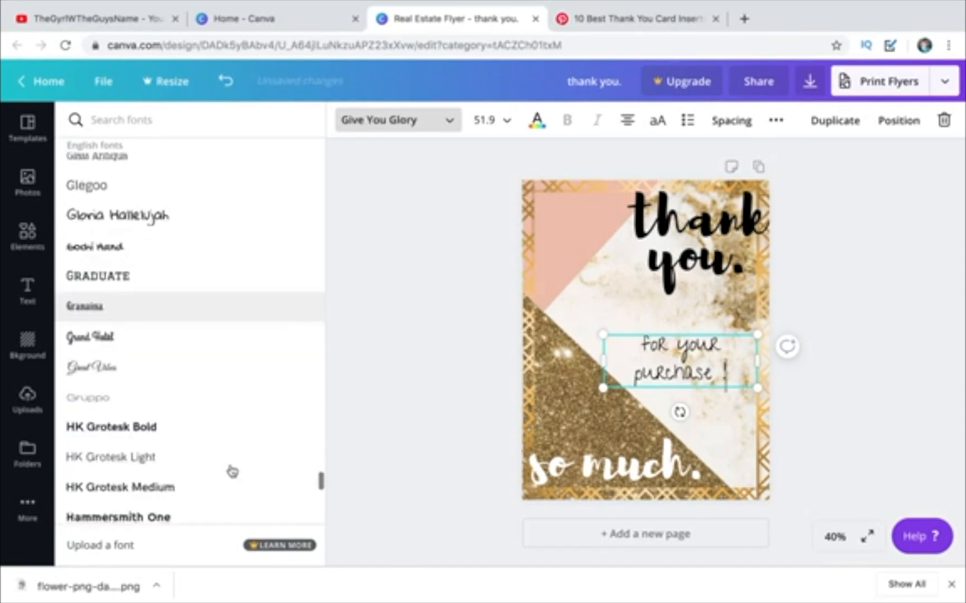
pyautogui.scroll(-9, 233, 472)
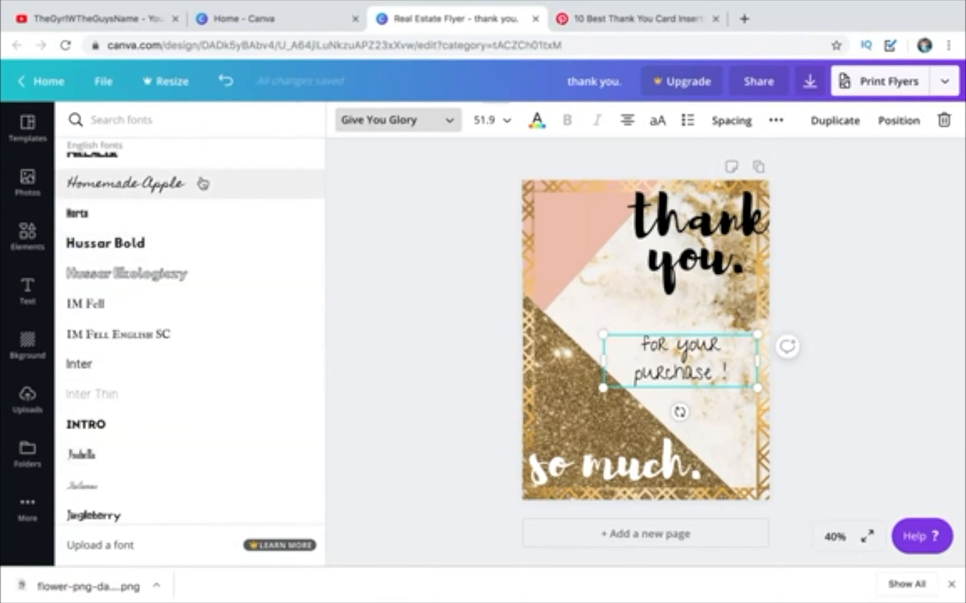
pyautogui.scroll(2, 243, 319)
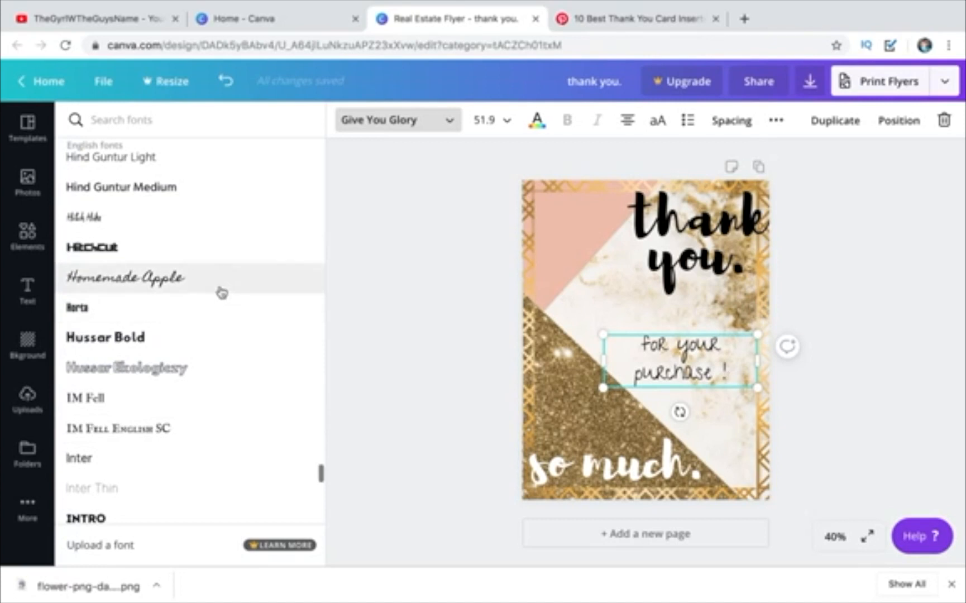
pyautogui.click(222, 290)
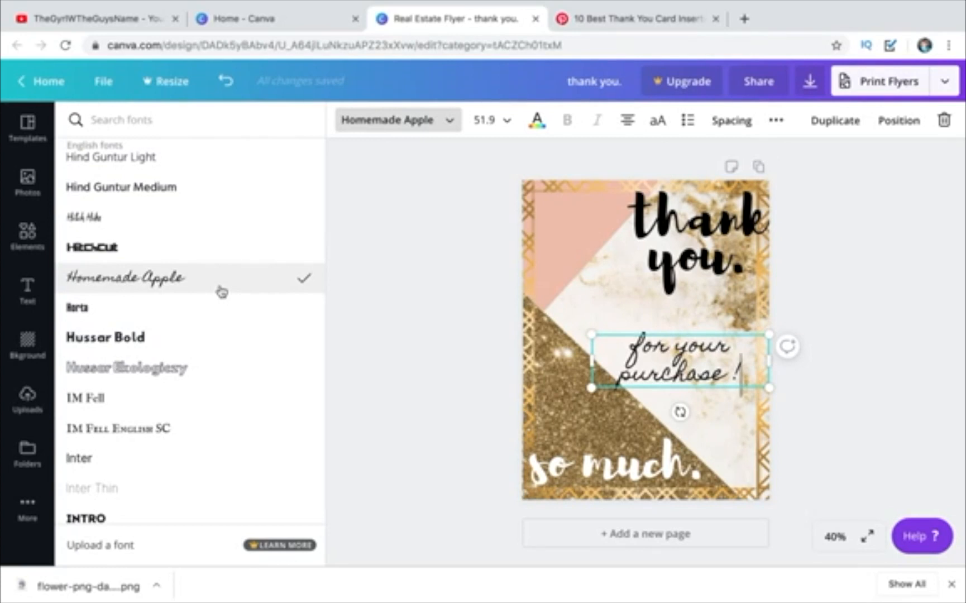
pyautogui.scroll(10, 222, 292)
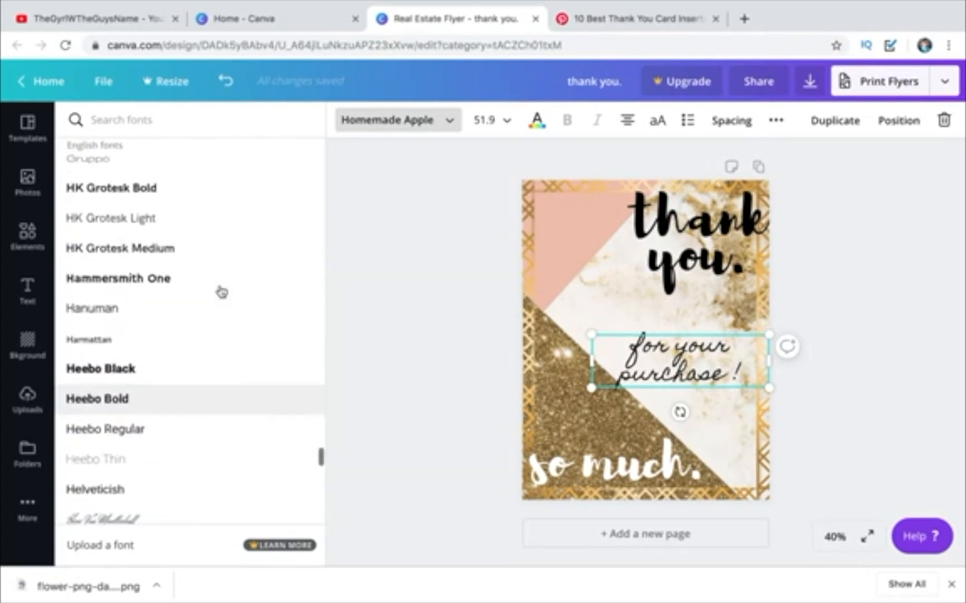
pyautogui.scroll(7, 222, 292)
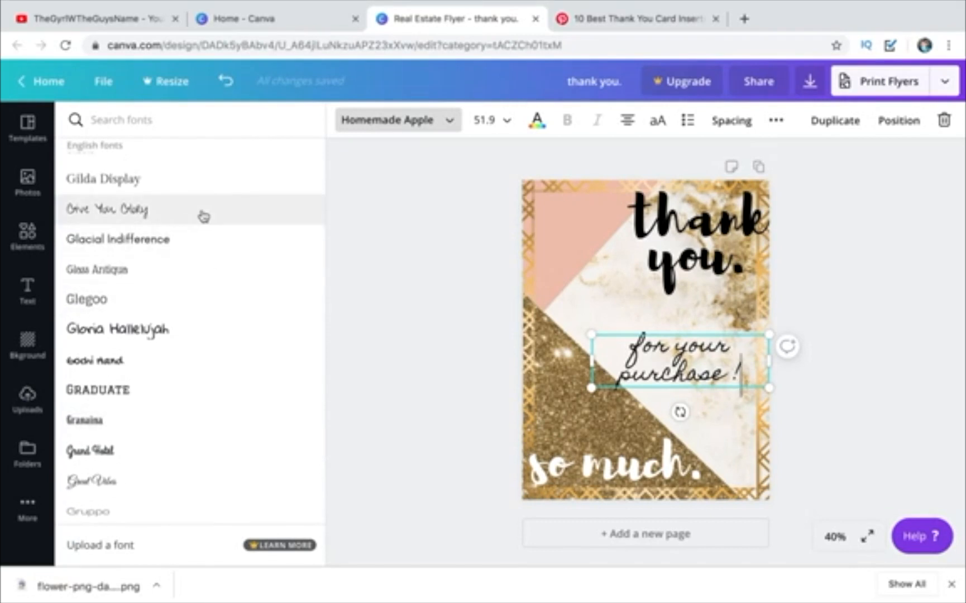
pyautogui.click(204, 216)
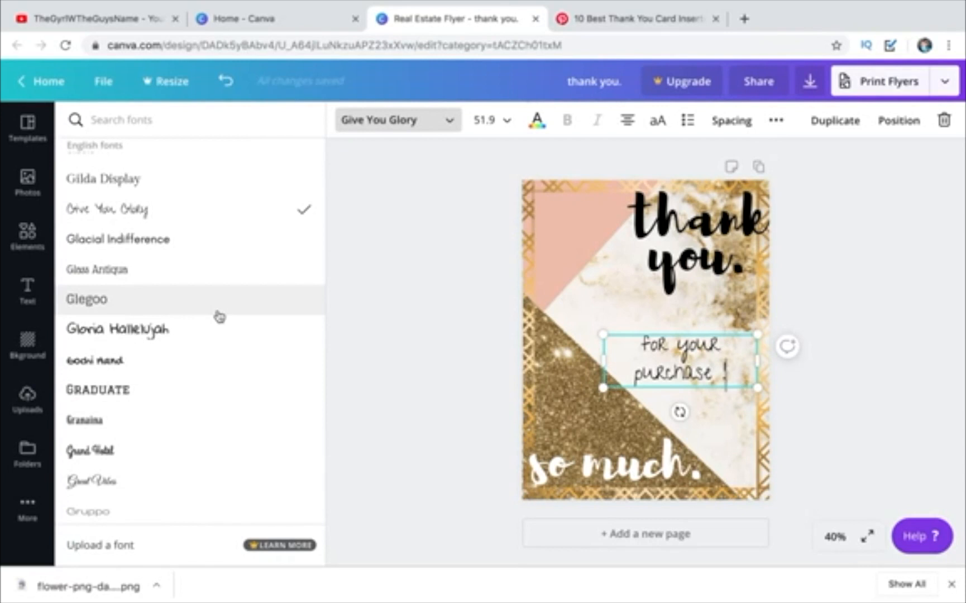
# - Set the "so much." heading in the Give You Glory font and shift it slightly up and toward the page's left edge
pyautogui.click(585, 469)
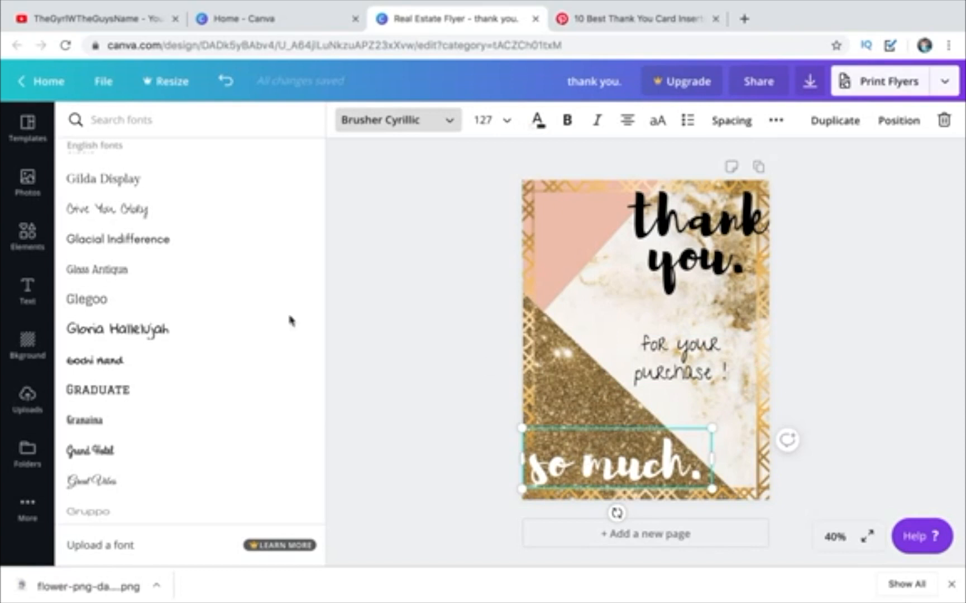
pyautogui.click(179, 210)
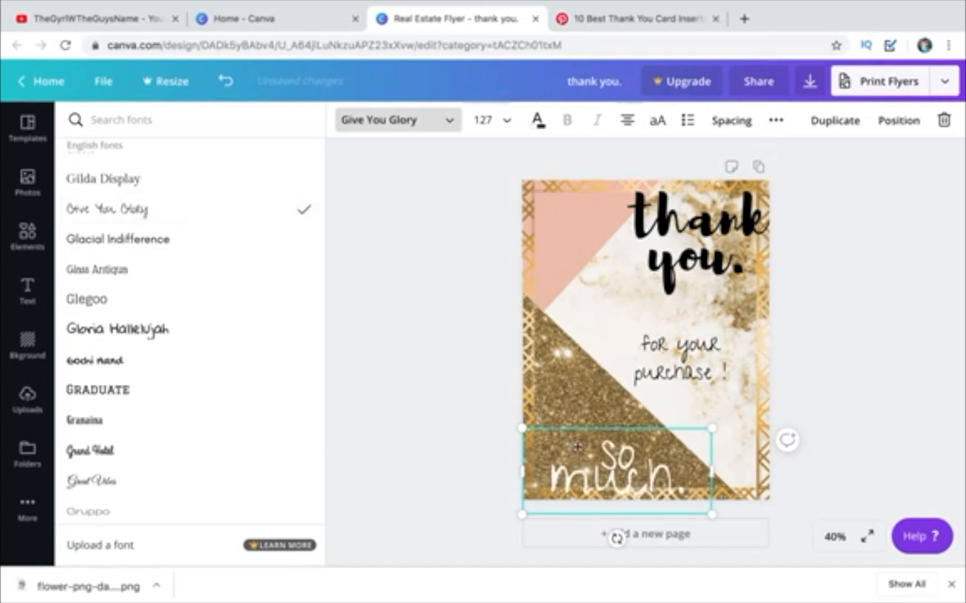
pyautogui.moveTo(580, 429)
pyautogui.mouseDown()
pyautogui.moveTo(559, 411)
pyautogui.moveTo(551, 415)
pyautogui.moveTo(569, 415)
pyautogui.mouseUp()
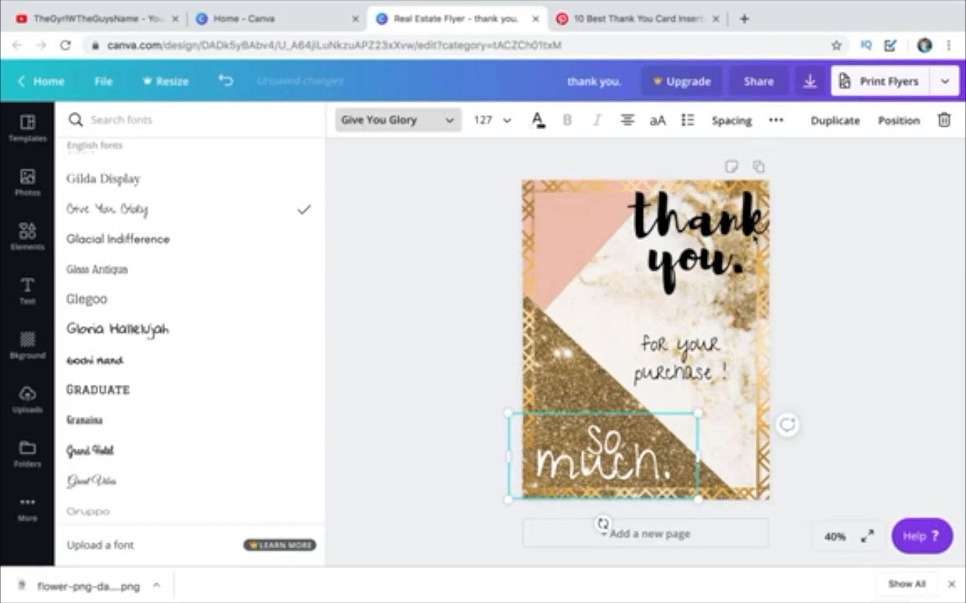
# - Set the line height of the "so much." heading to 0.68 and raise it so the text box ends at the page's bottom edge
pyautogui.click(727, 130)
pyautogui.moveTo(792, 196); pyautogui.dragTo(800, 204)
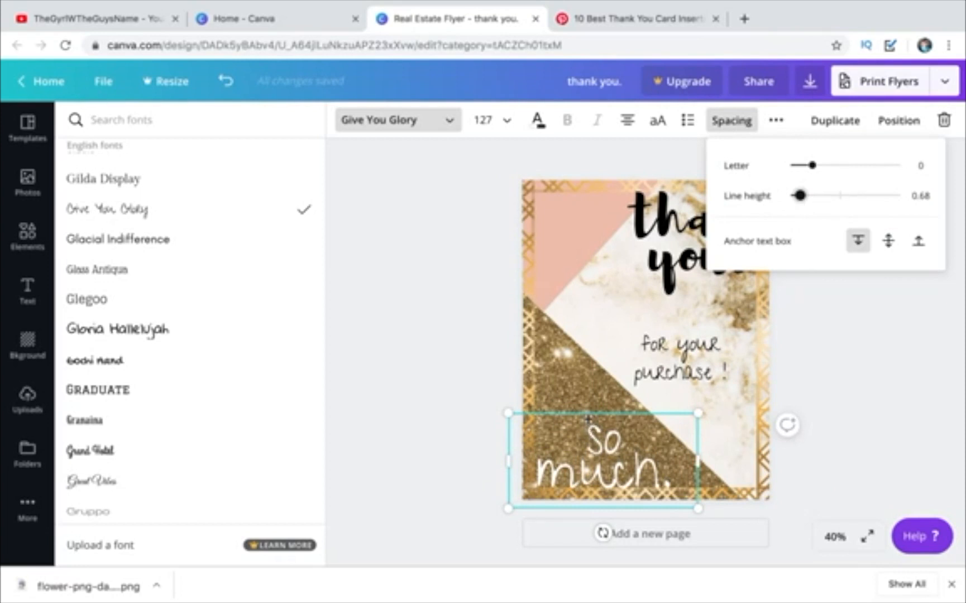
pyautogui.moveTo(588, 419); pyautogui.dragTo(590, 409)
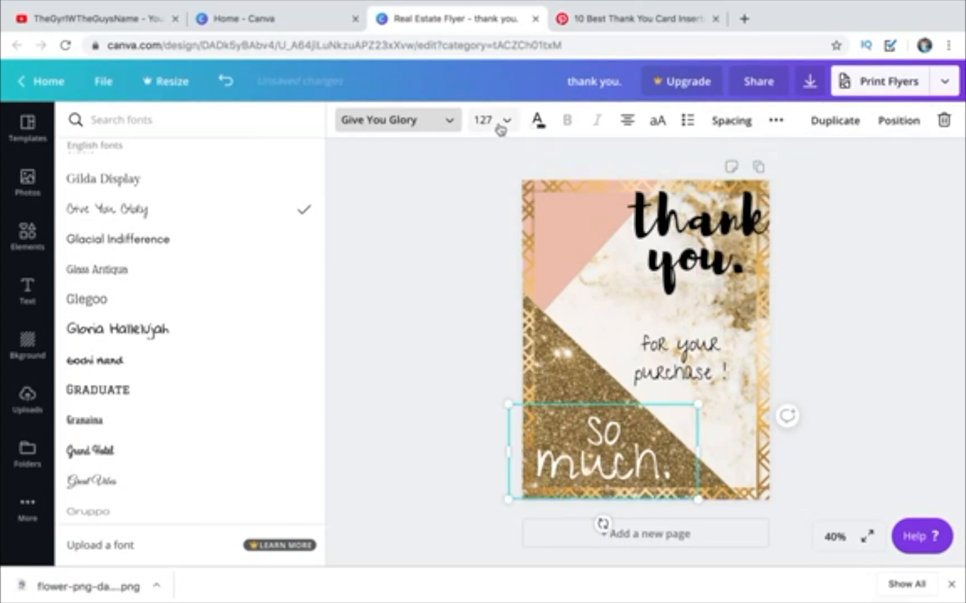
# - Fine-tune the size and position of the "so much." heading over the gold glitter triangle
pyautogui.moveTo(507, 398); pyautogui.dragTo(460, 378)
pyautogui.moveTo(612, 409); pyautogui.dragTo(634, 415)
pyautogui.moveTo(501, 388); pyautogui.dragTo(522, 398)
pyautogui.moveTo(619, 423); pyautogui.dragTo(603, 423)
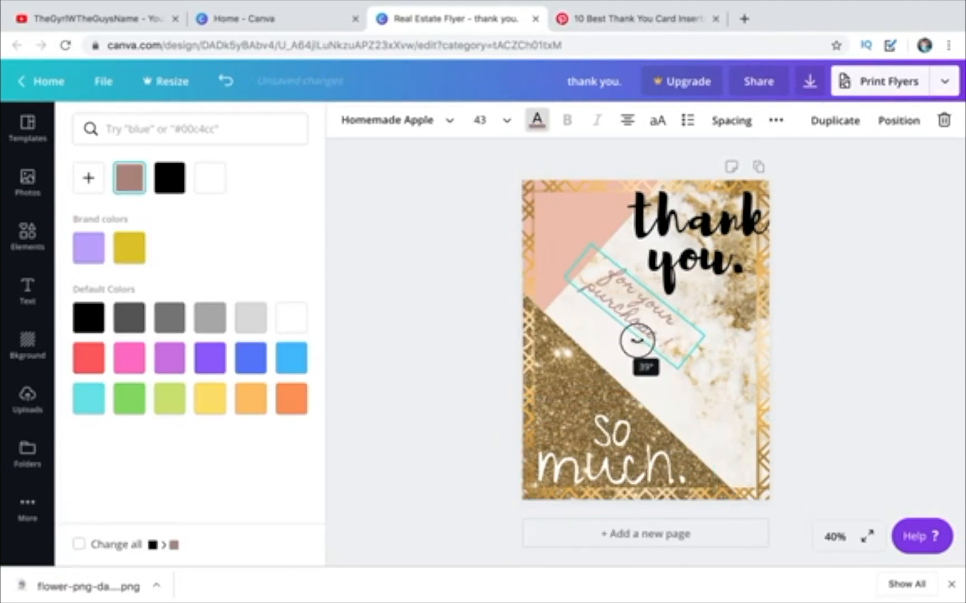
# - Tilt the "for your purchase !" subheading to run along the pink triangle's diagonal edge and reduce it to size 40.1
pyautogui.moveTo(636, 339); pyautogui.dragTo(665, 342)
pyautogui.moveTo(625, 317); pyautogui.dragTo(593, 297)
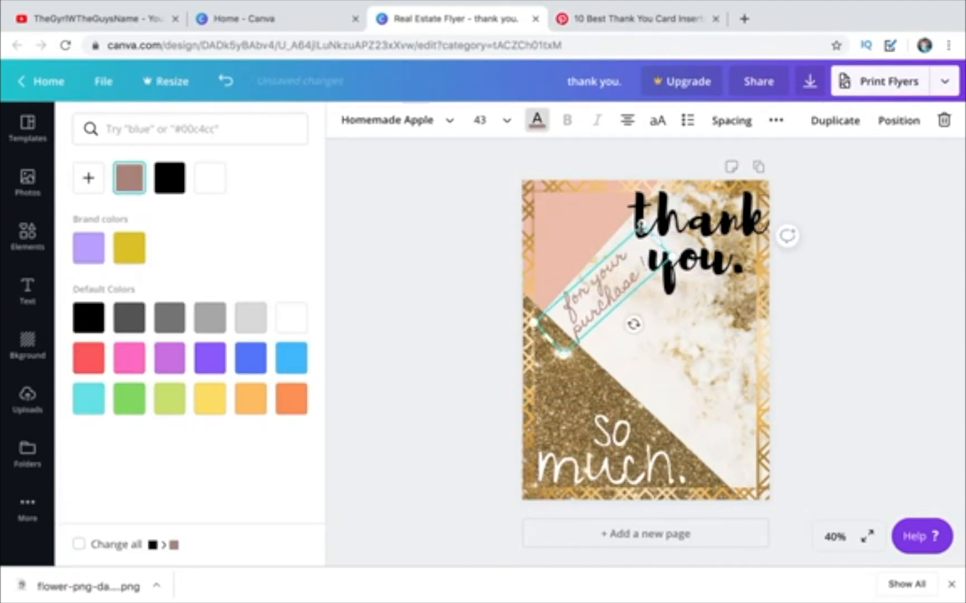
pyautogui.moveTo(638, 224); pyautogui.dragTo(632, 231)
# - Place the "for your purchase !" subheading along the lower end of the gold triangle's diagonal edge, tilted to match, at size 33.2
pyautogui.moveTo(635, 320); pyautogui.dragTo(681, 419)
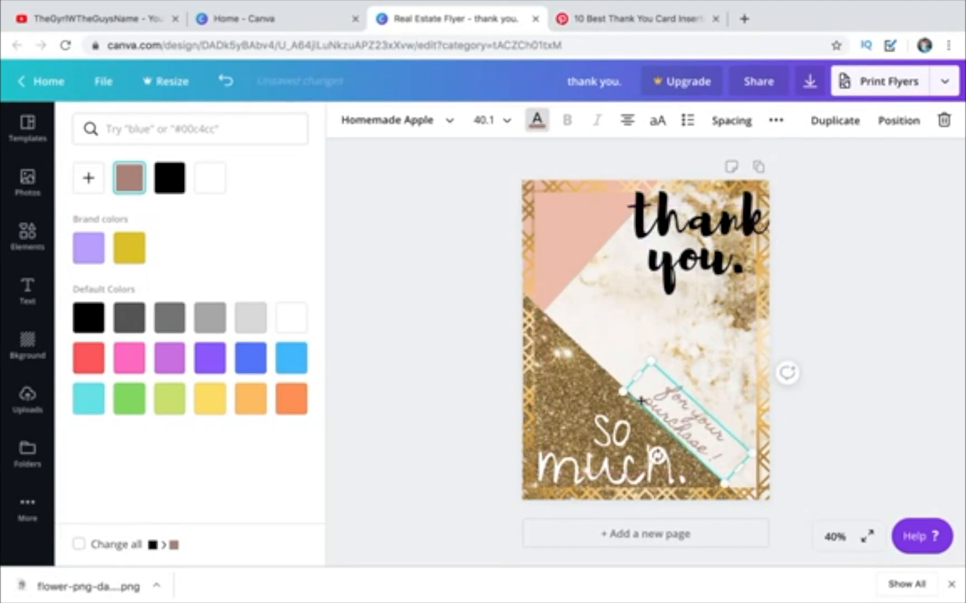
pyautogui.moveTo(624, 390); pyautogui.dragTo(648, 400)
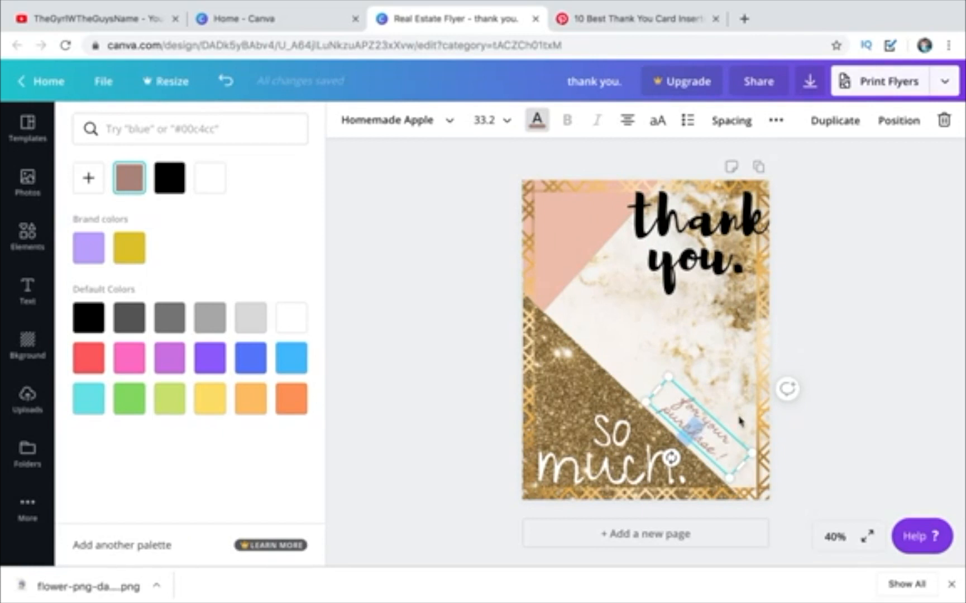
pyautogui.moveTo(671, 458); pyautogui.dragTo(703, 447)
pyautogui.moveTo(691, 474)
pyautogui.mouseDown()
pyautogui.moveTo(683, 476)
pyautogui.moveTo(692, 476)
pyautogui.mouseUp()
pyautogui.moveTo(713, 442); pyautogui.dragTo(722, 444)
pyautogui.click(591, 294)
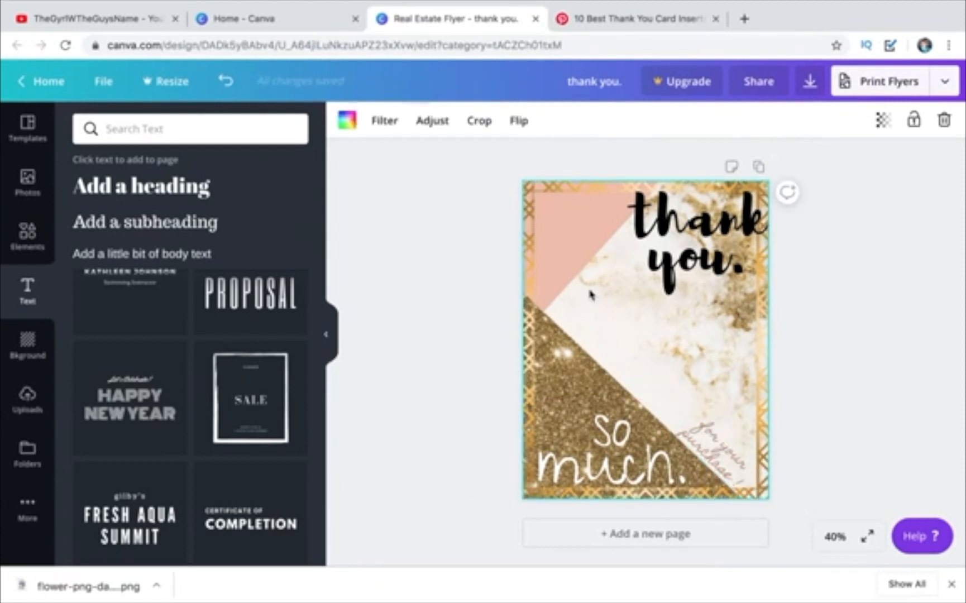
# - Level the "for your purchase !" subheading, place it just below the "thank you." heading and resize it to 37.2
pyautogui.click(712, 449)
pyautogui.moveTo(712, 450); pyautogui.dragTo(603, 330)
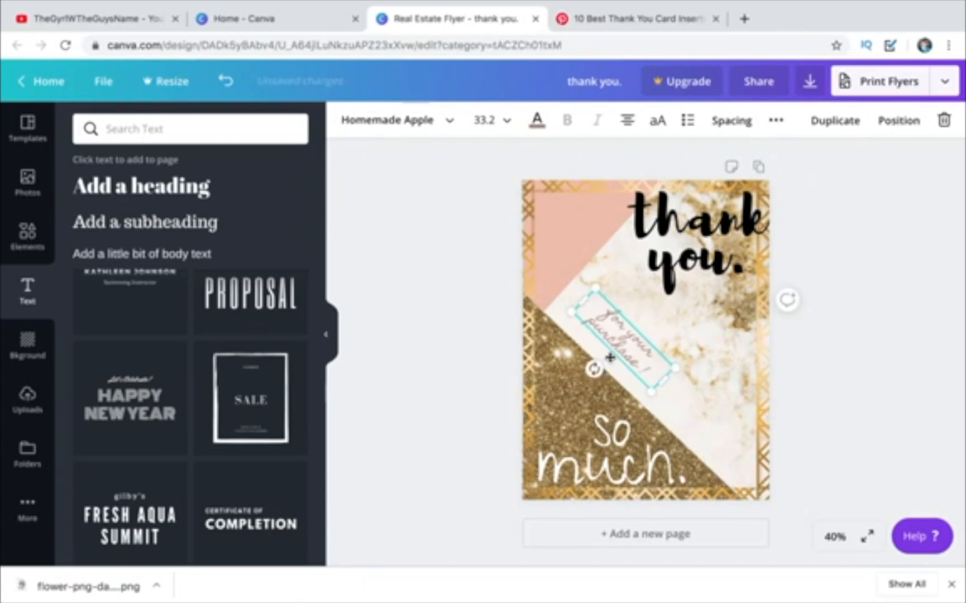
pyautogui.moveTo(593, 369); pyautogui.dragTo(628, 381)
pyautogui.moveTo(567, 323); pyautogui.dragTo(507, 307)
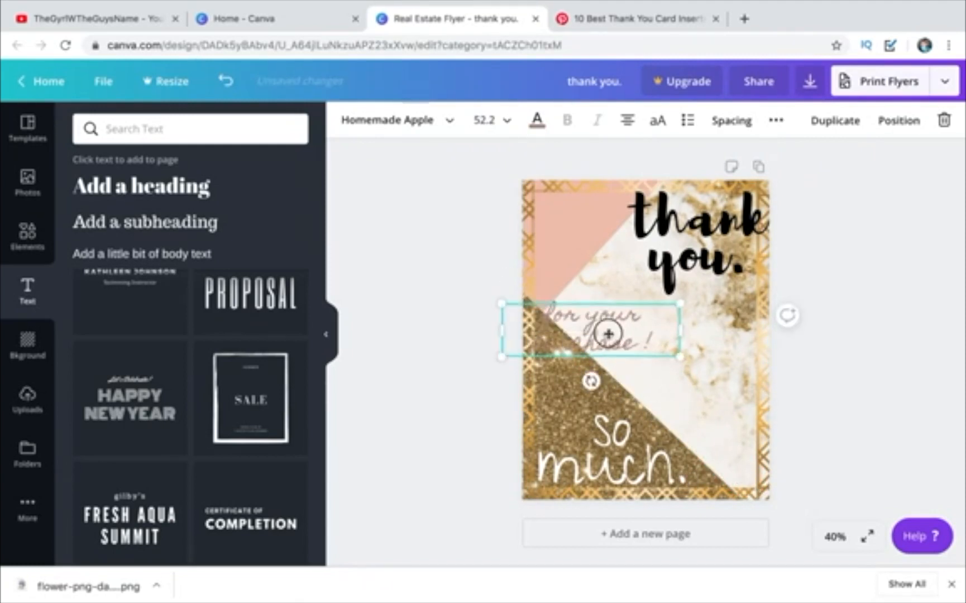
pyautogui.moveTo(608, 334); pyautogui.dragTo(625, 302)
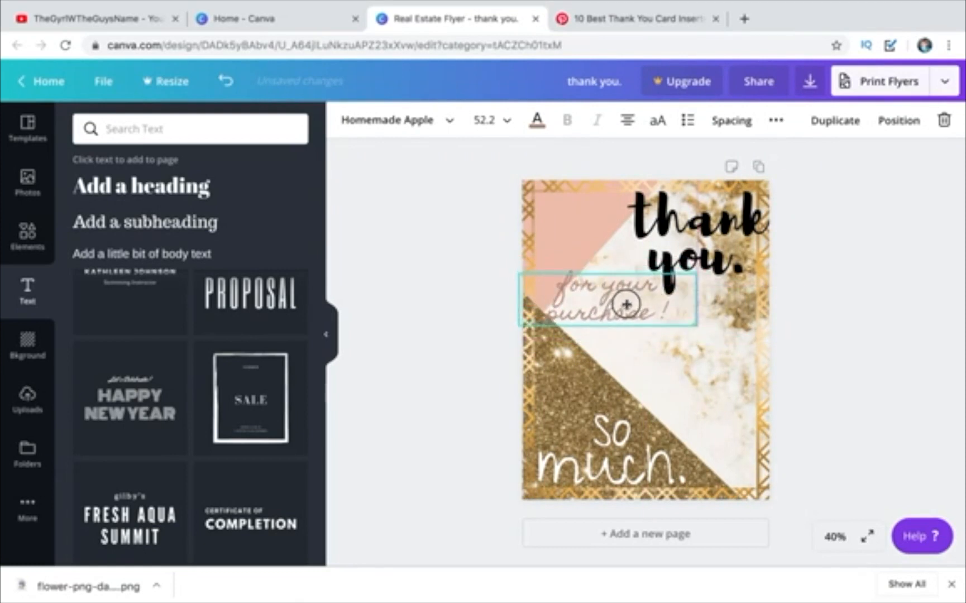
pyautogui.moveTo(694, 324); pyautogui.dragTo(657, 292)
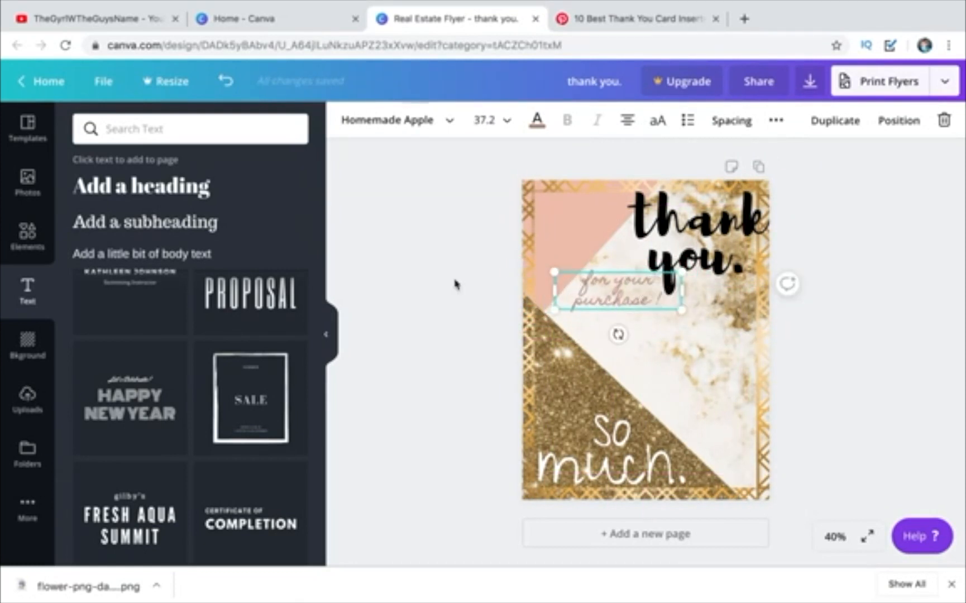
# - Look through the ready-made text combinations for a design that suits the flyer
pyautogui.scroll(-15, 195, 418)
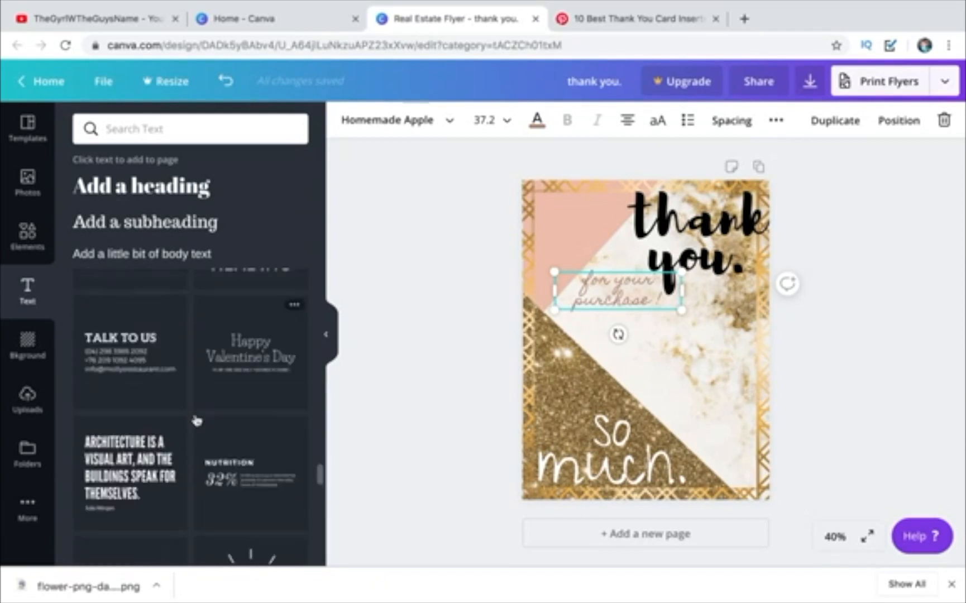
pyautogui.scroll(-2, 197, 420)
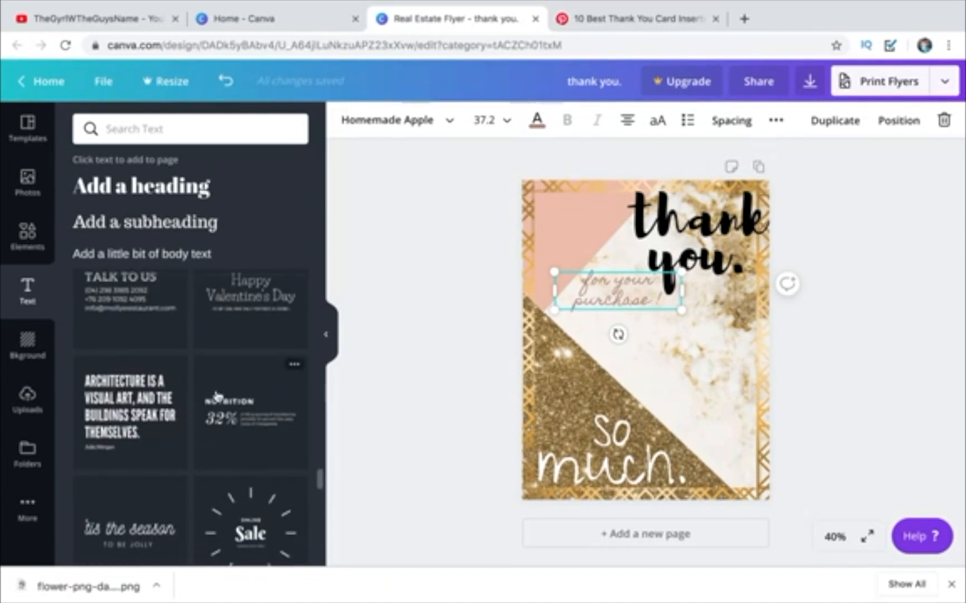
pyautogui.scroll(-3, 217, 395)
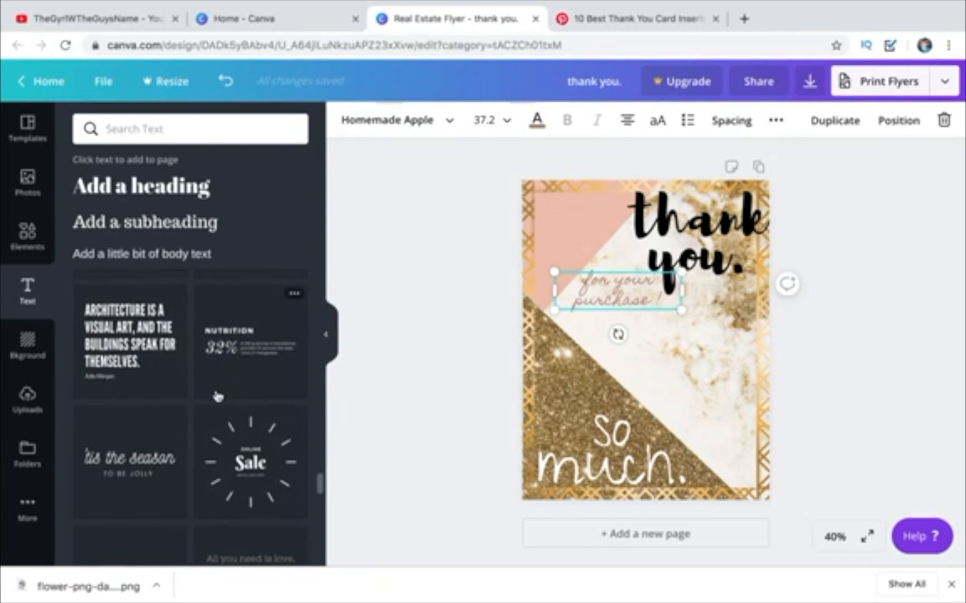
pyautogui.scroll(-3, 218, 397)
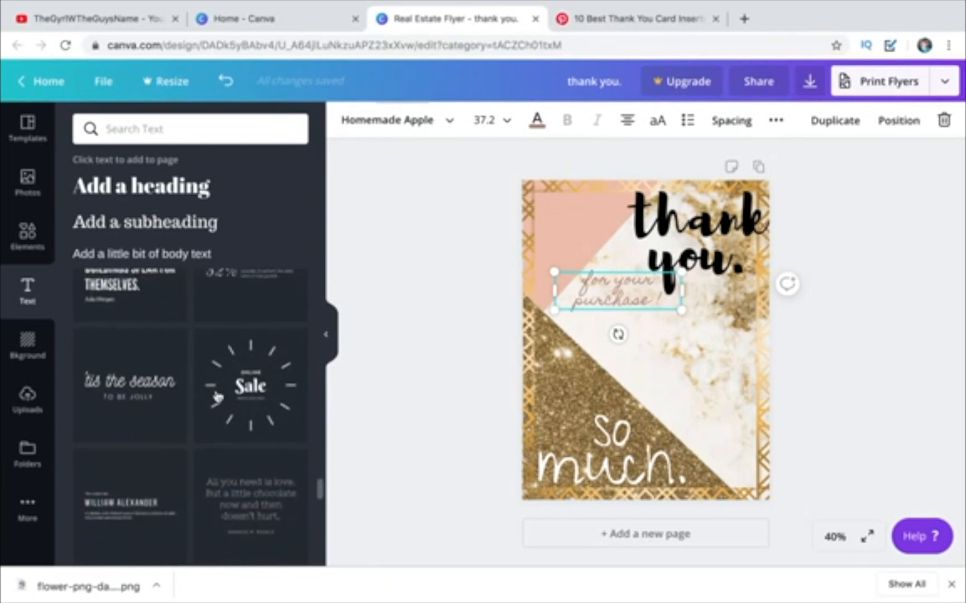
pyautogui.scroll(-10, 218, 397)
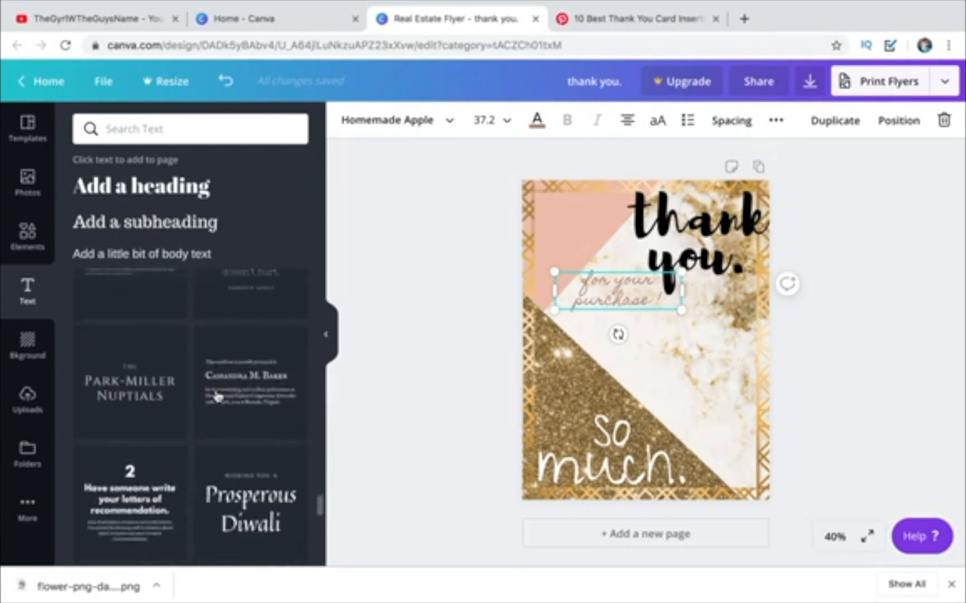
pyautogui.scroll(-6, 217, 396)
pyautogui.scroll(-1, 217, 396)
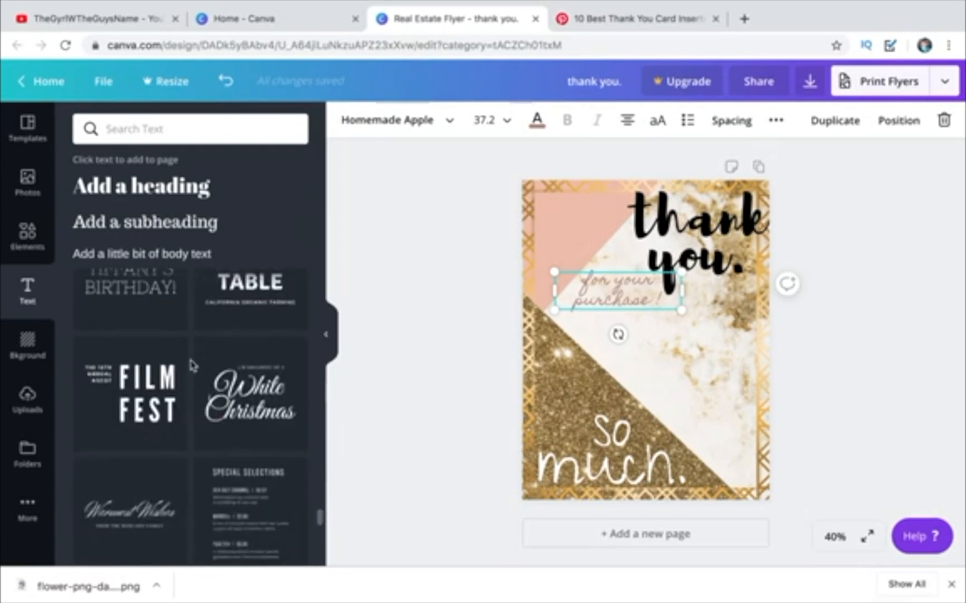
pyautogui.scroll(-9, 192, 366)
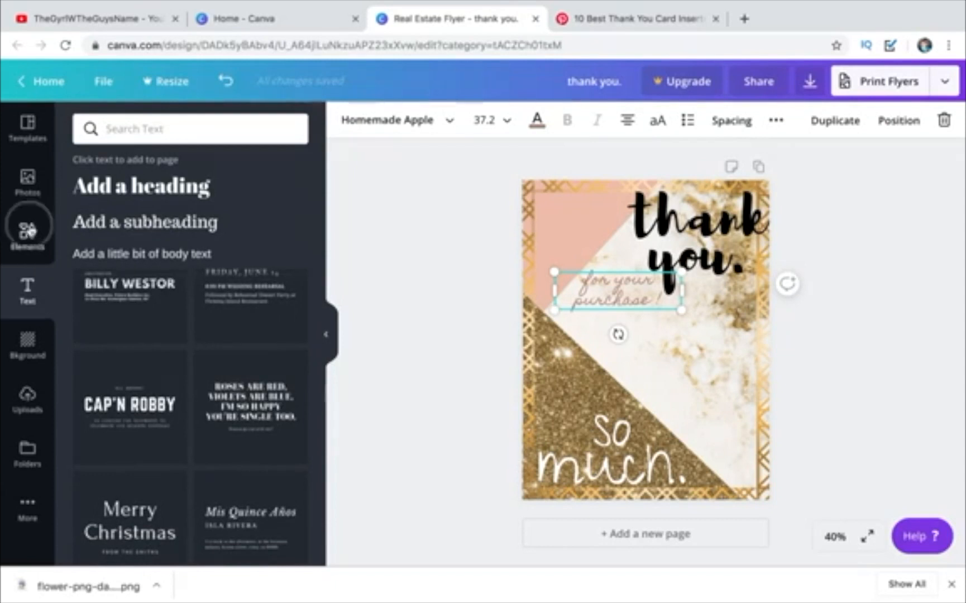
# - Add the gold frame with fan-shaped corners from the border elements, trying it in white and black
pyautogui.click(27, 231)
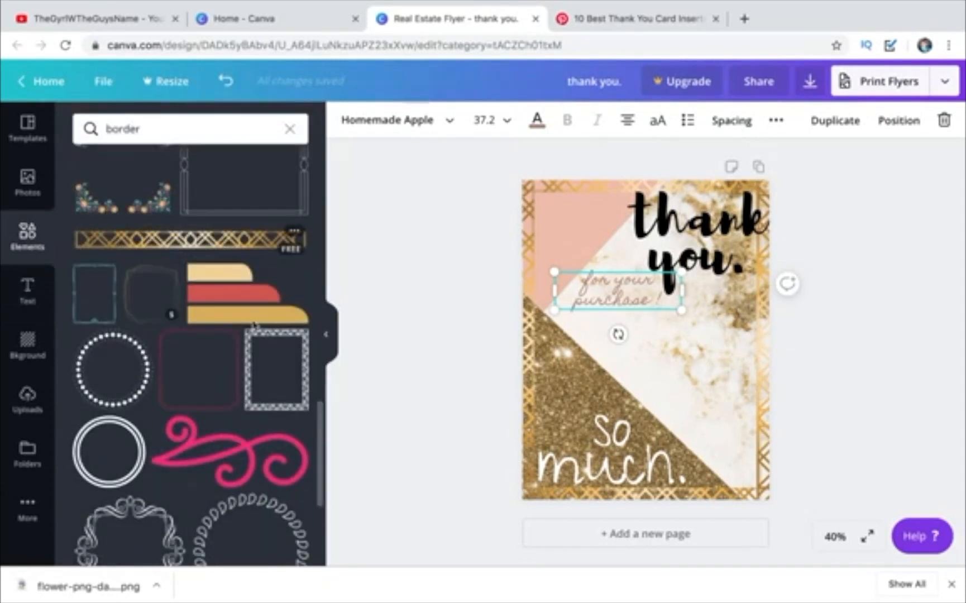
pyautogui.scroll(-5, 255, 342)
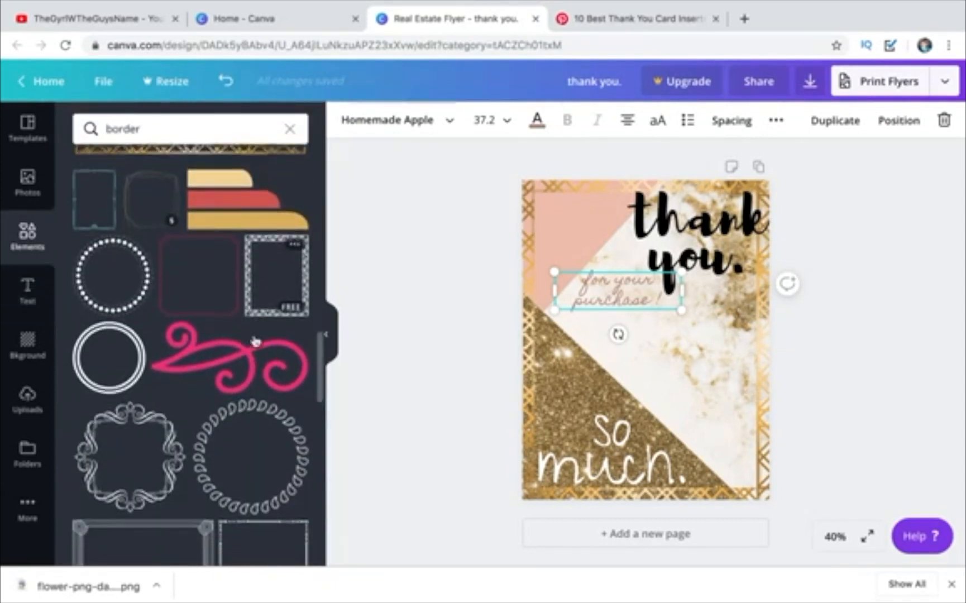
pyautogui.scroll(-2, 255, 342)
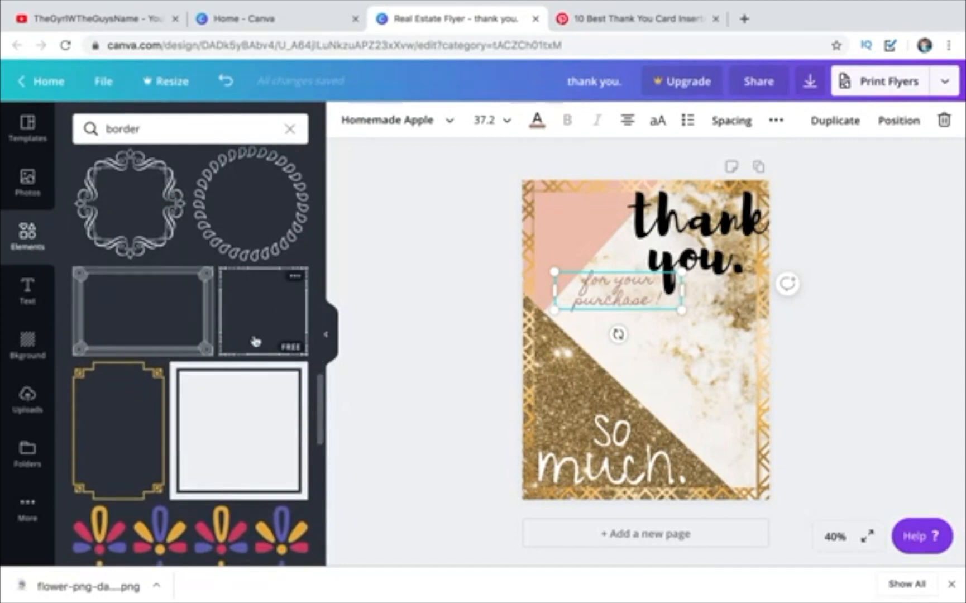
pyautogui.scroll(-4, 254, 342)
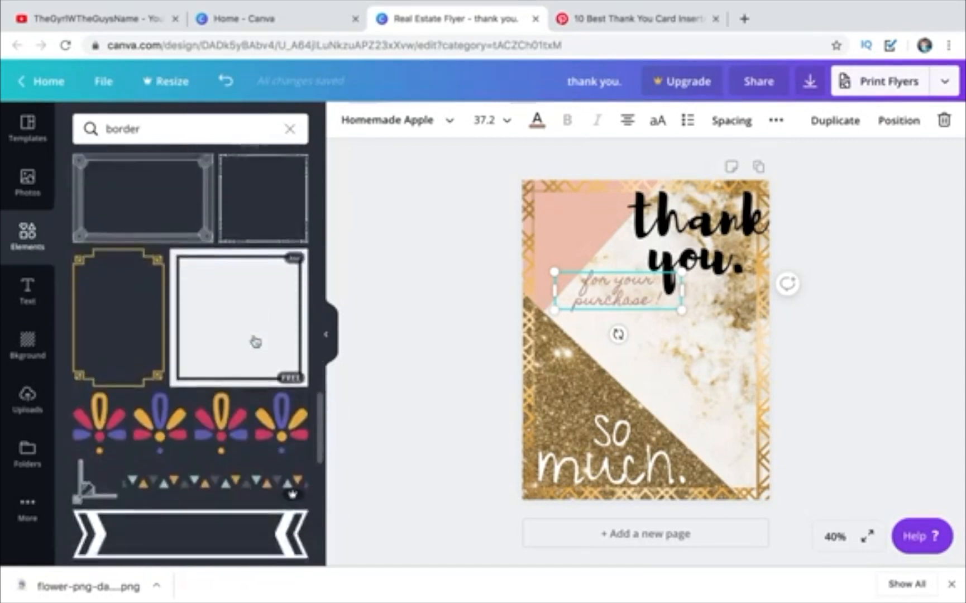
pyautogui.scroll(-5, 255, 342)
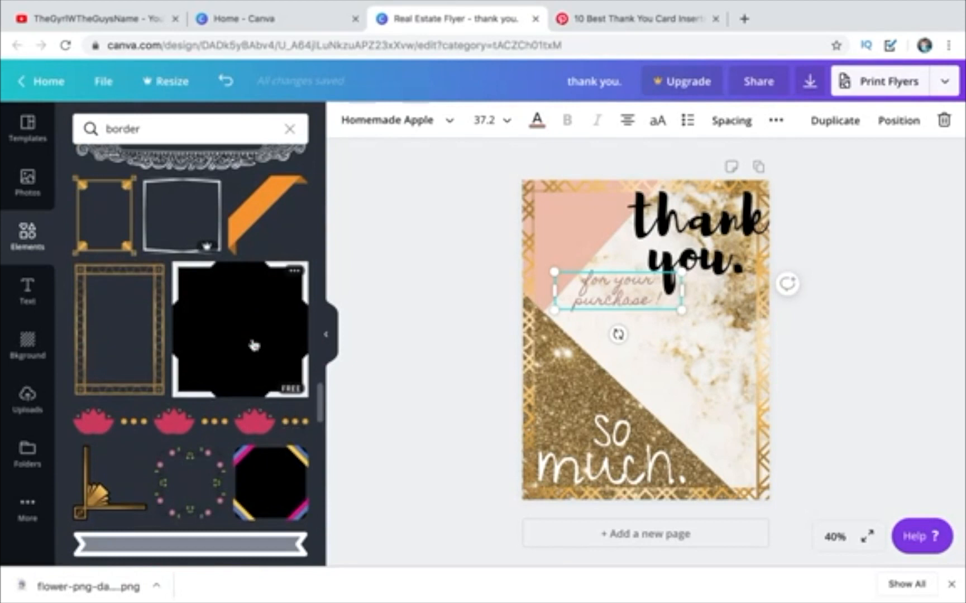
pyautogui.scroll(3, 252, 343)
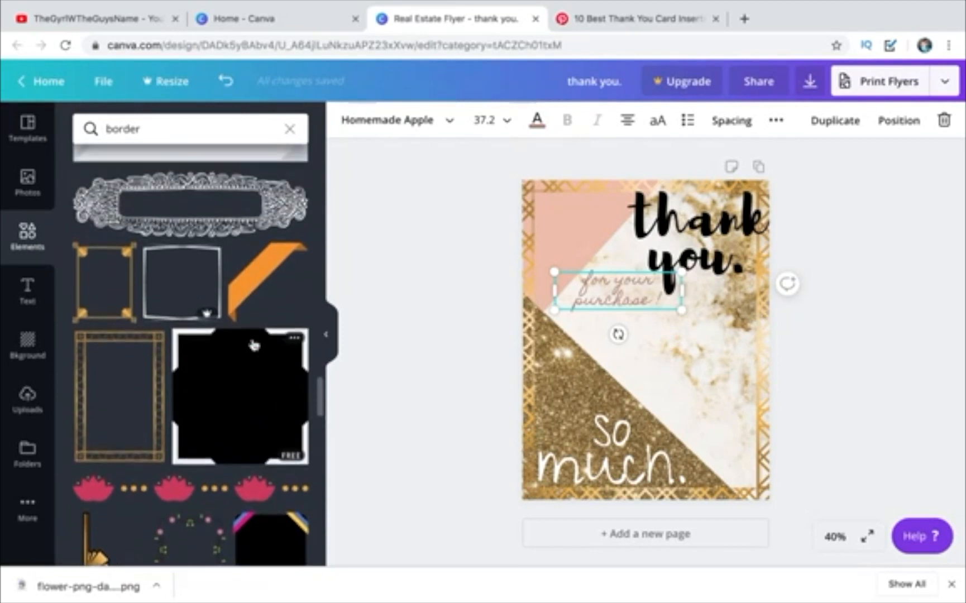
pyautogui.click(112, 304)
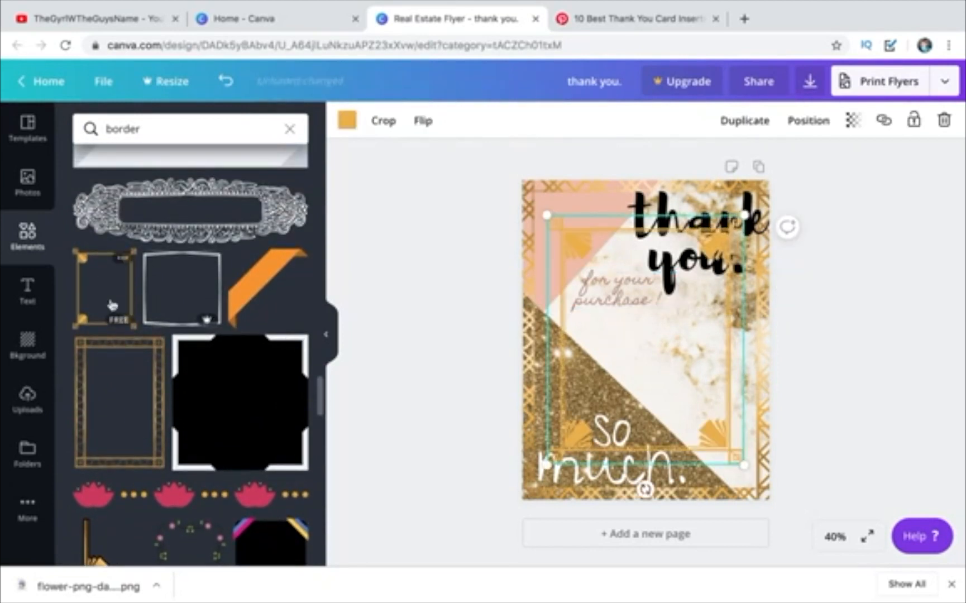
pyautogui.click(346, 120)
pyautogui.click(289, 327)
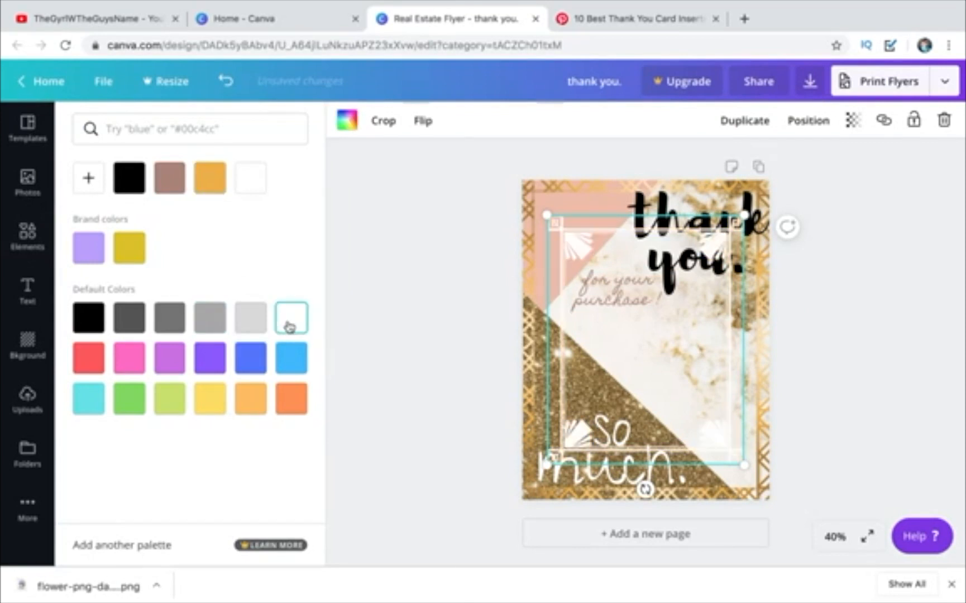
pyautogui.click(133, 184)
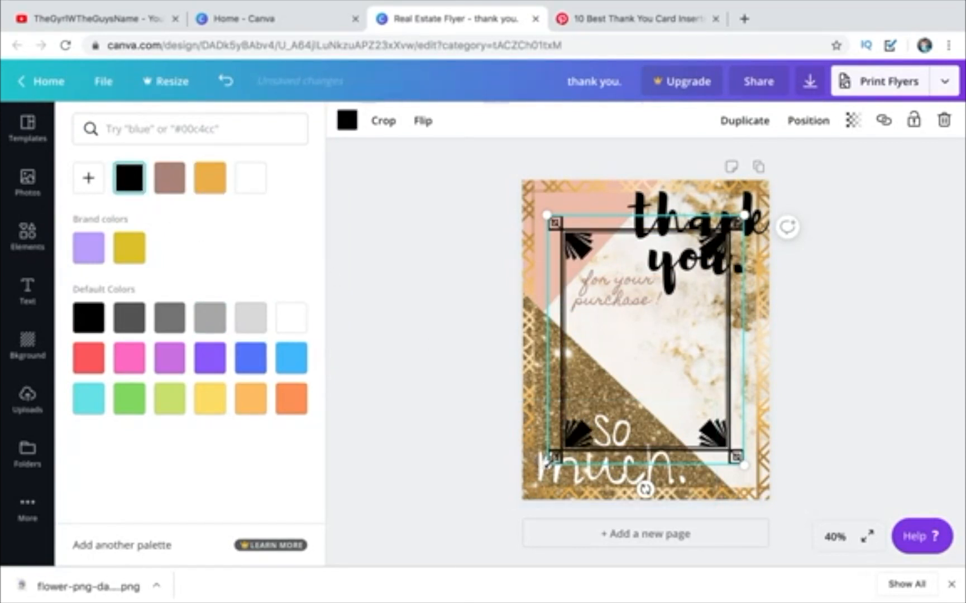
# - Delete the fan-cornered frame and try the gold patterned rectangular frame in its place, deleting that one too
pyautogui.moveTo(546, 463); pyautogui.dragTo(648, 334)
pyautogui.press('Delete')
pyautogui.click(101, 371)
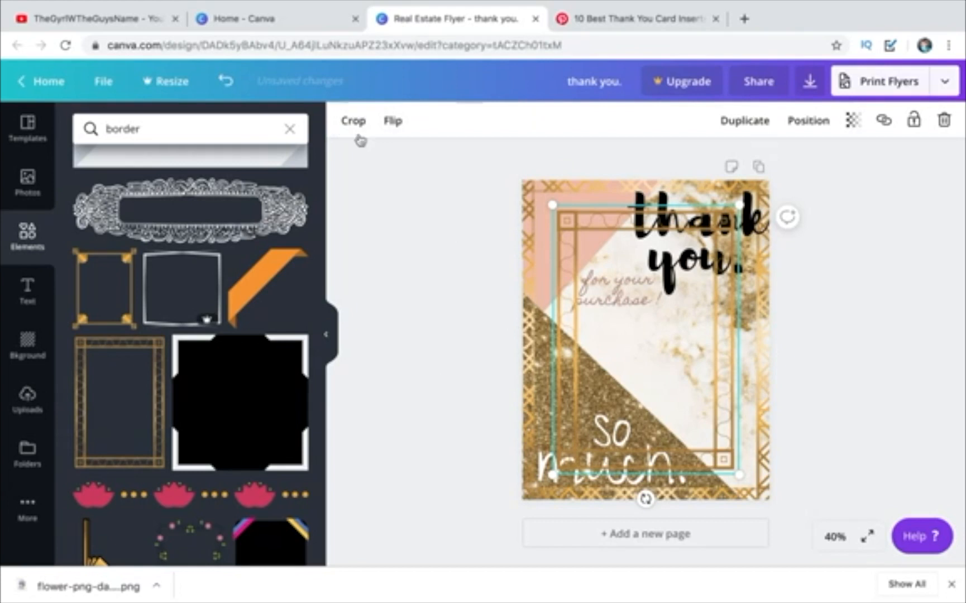
pyautogui.press('Delete')
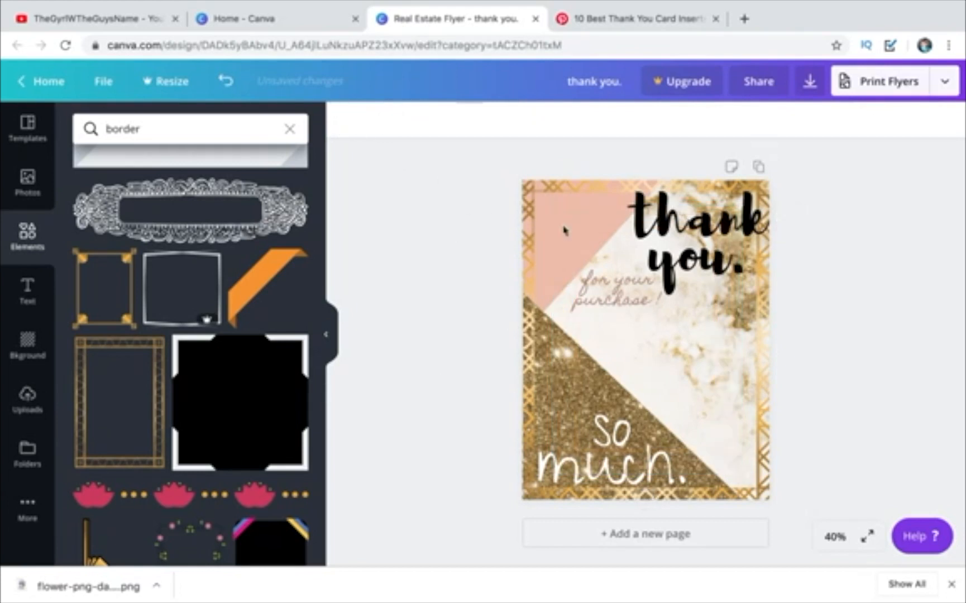
# - Add the white art-deco frame with side ornaments from the border elements and shrink it to less than half size
pyautogui.scroll(-5, 141, 317)
pyautogui.scroll(-3, 142, 317)
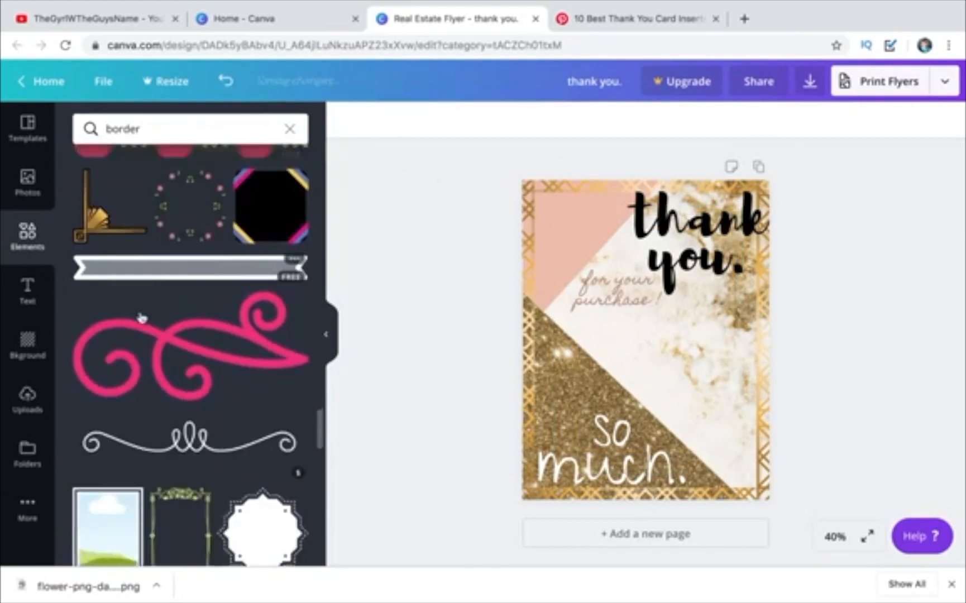
pyautogui.scroll(5, 141, 318)
pyautogui.scroll(5, 141, 324)
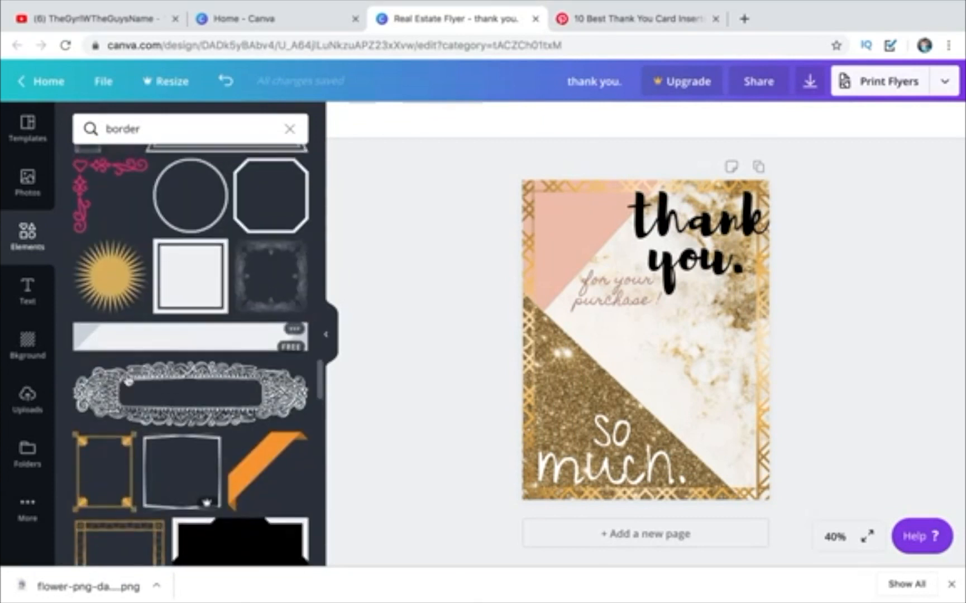
pyautogui.scroll(3, 177, 328)
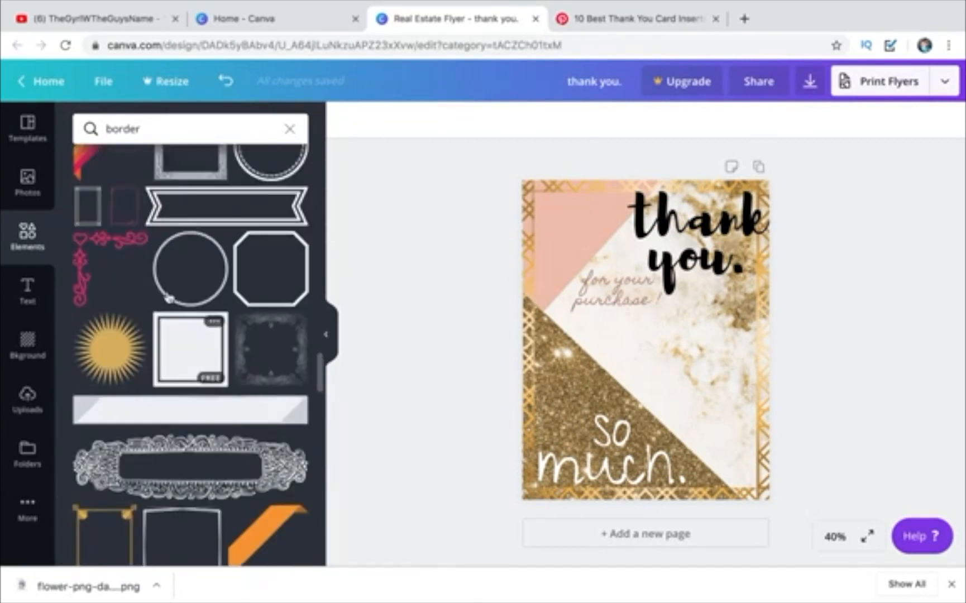
pyautogui.scroll(2, 169, 298)
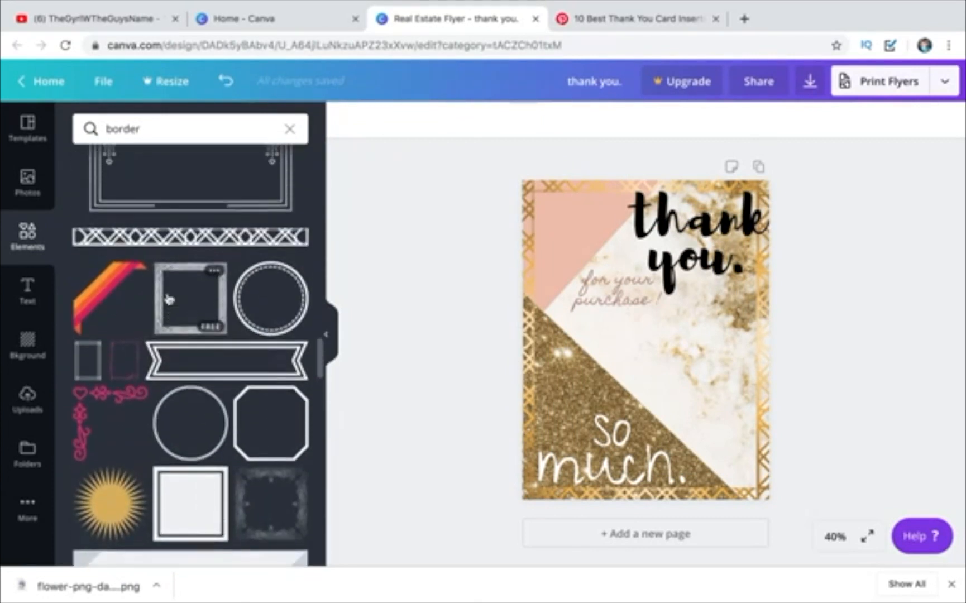
pyautogui.scroll(2, 169, 297)
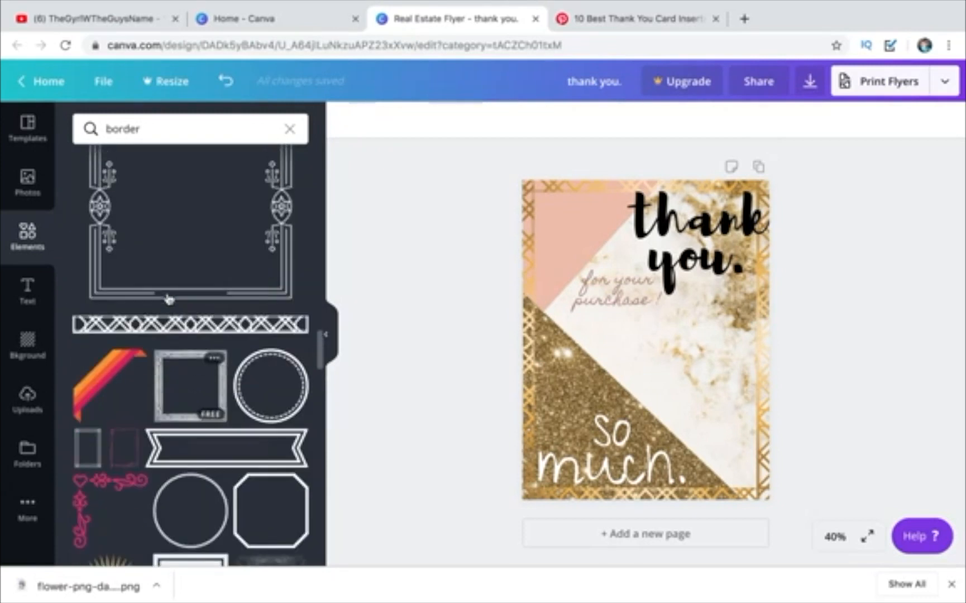
pyautogui.click(169, 281)
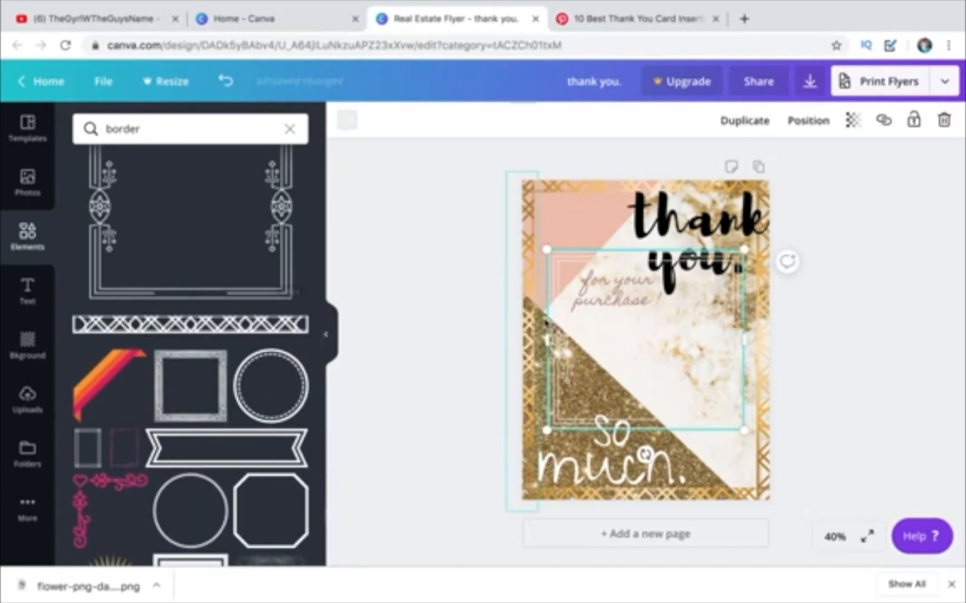
pyautogui.moveTo(547, 429); pyautogui.dragTo(657, 331)
# - Recolor the art-deco frame black and fit it as a small box in the marble area below "thank you."
pyautogui.click(347, 120)
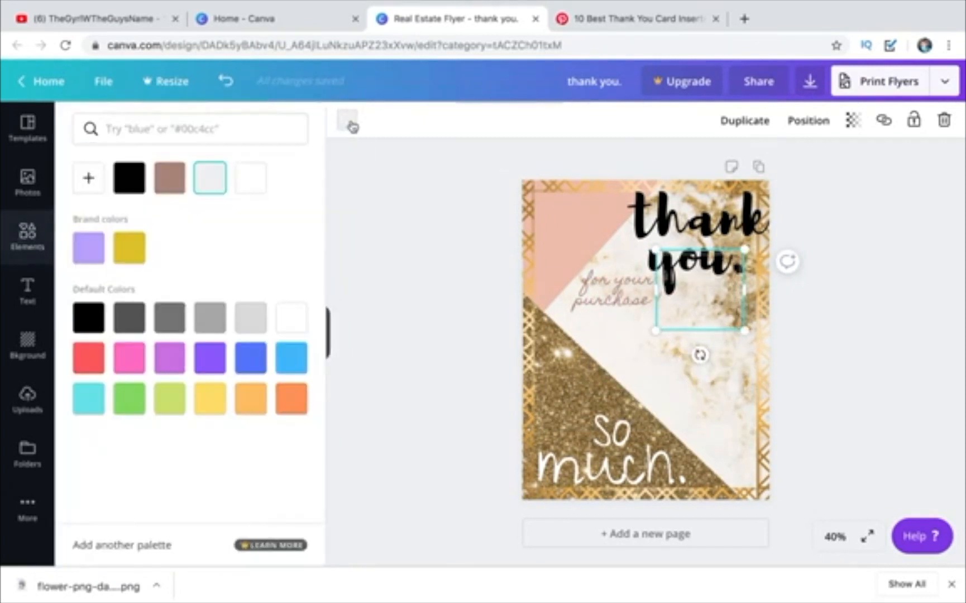
pyautogui.click(129, 177)
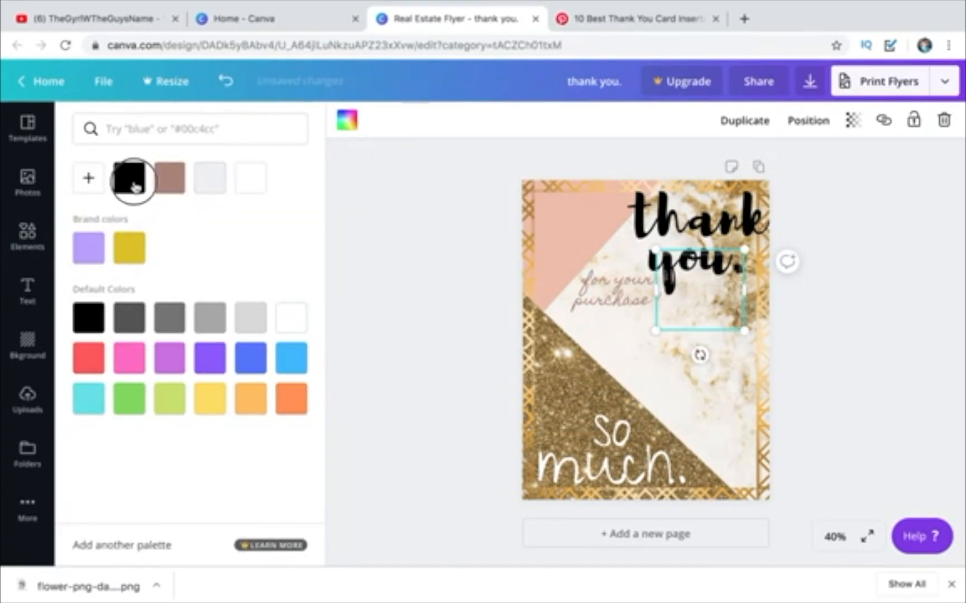
pyautogui.click(347, 120)
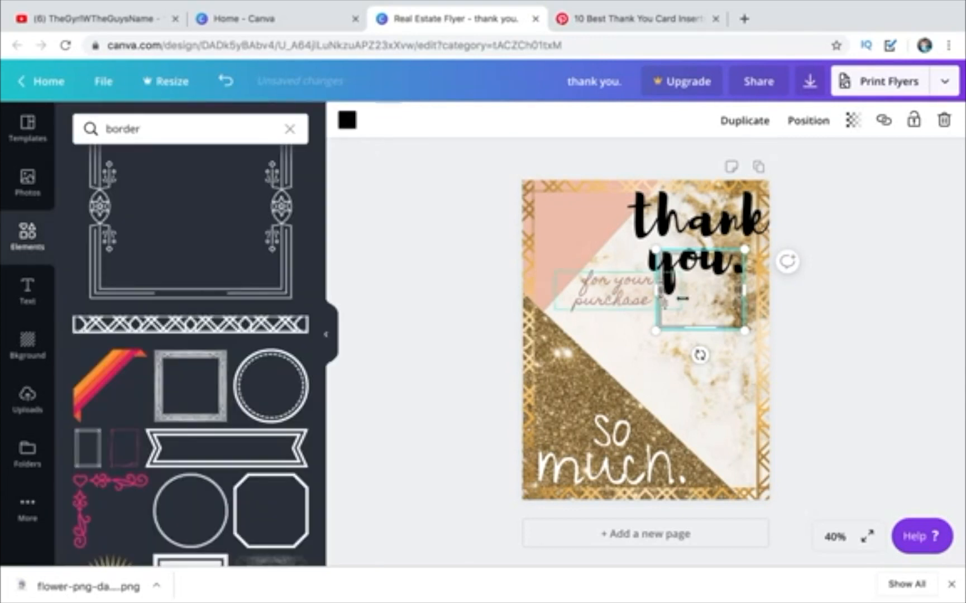
pyautogui.moveTo(692, 311); pyautogui.dragTo(604, 351)
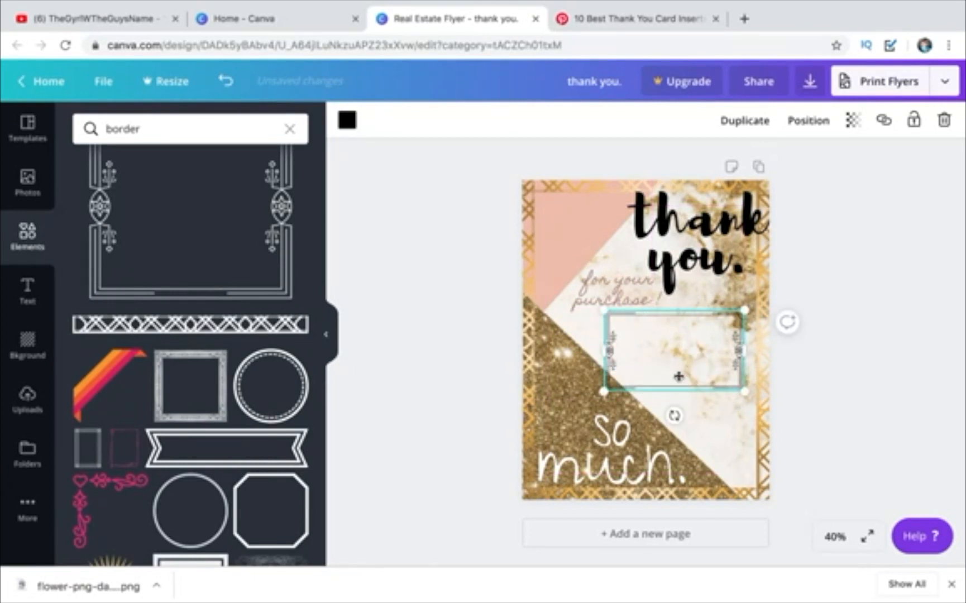
pyautogui.moveTo(684, 377); pyautogui.dragTo(689, 380)
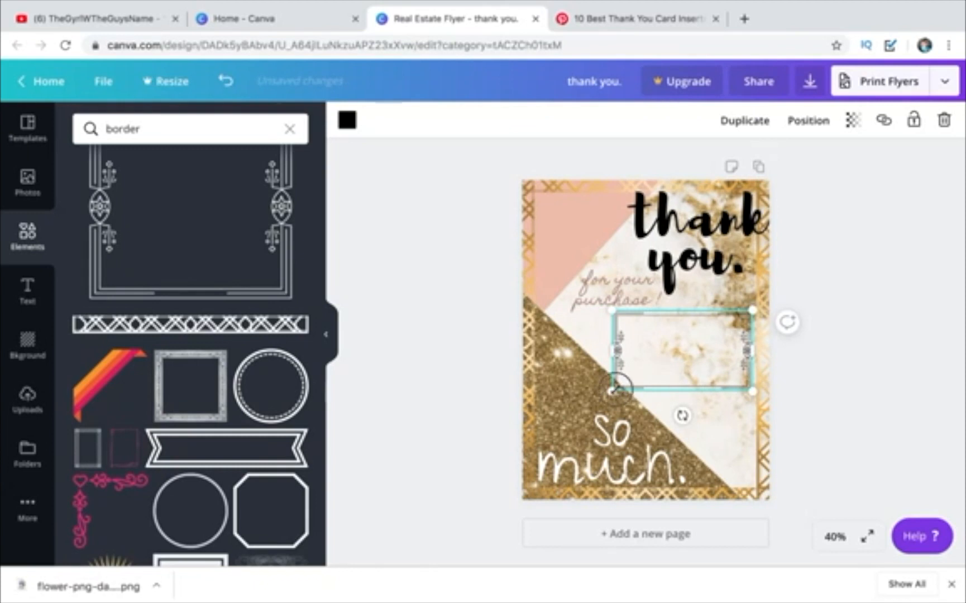
pyautogui.moveTo(615, 387); pyautogui.dragTo(691, 369)
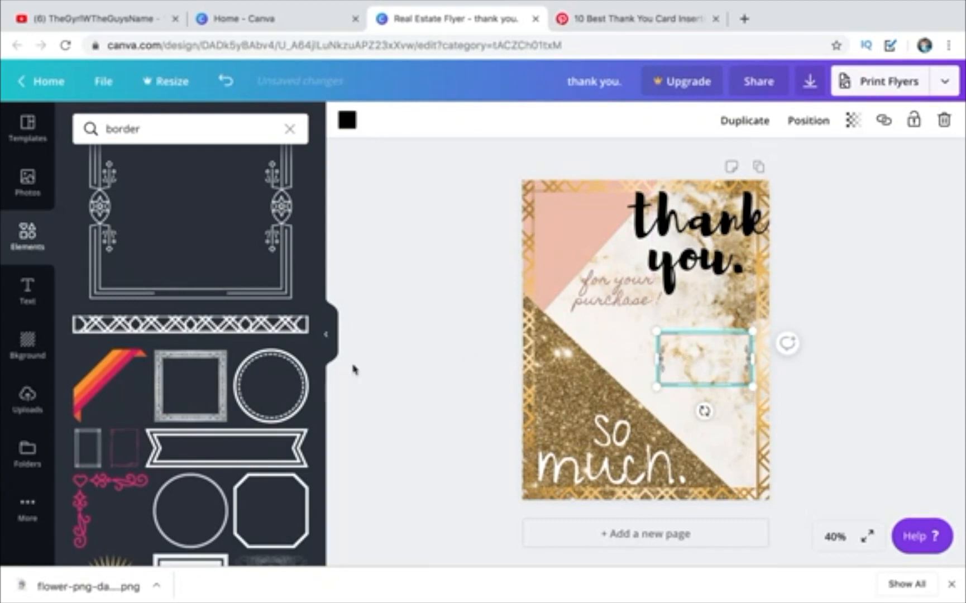
# - Replace the art-deco frame with the ornate square frame, reduced and placed on the marble area below the "thank you." heading
pyautogui.click(200, 385)
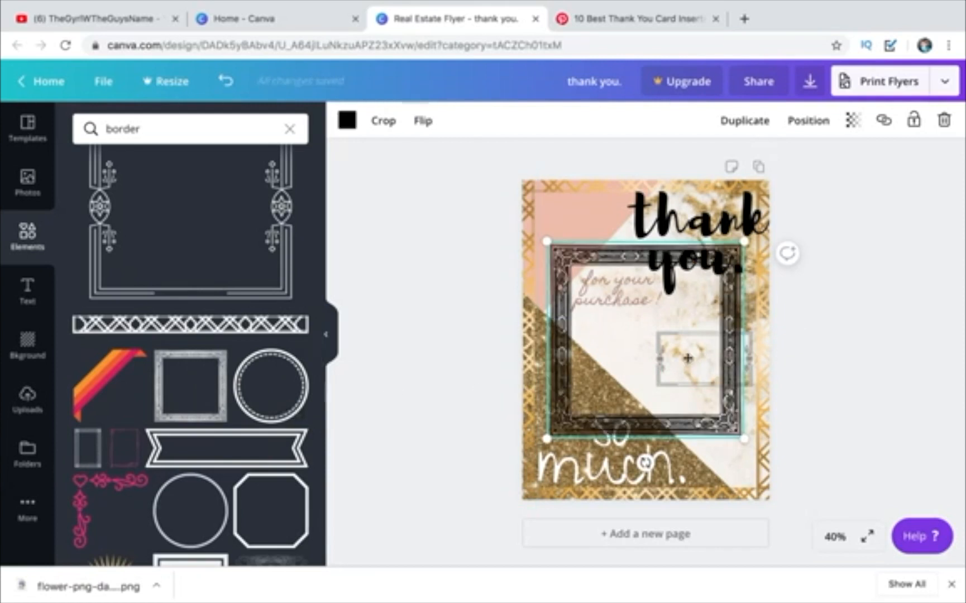
pyautogui.moveTo(688, 413); pyautogui.dragTo(615, 352)
pyautogui.click(718, 375)
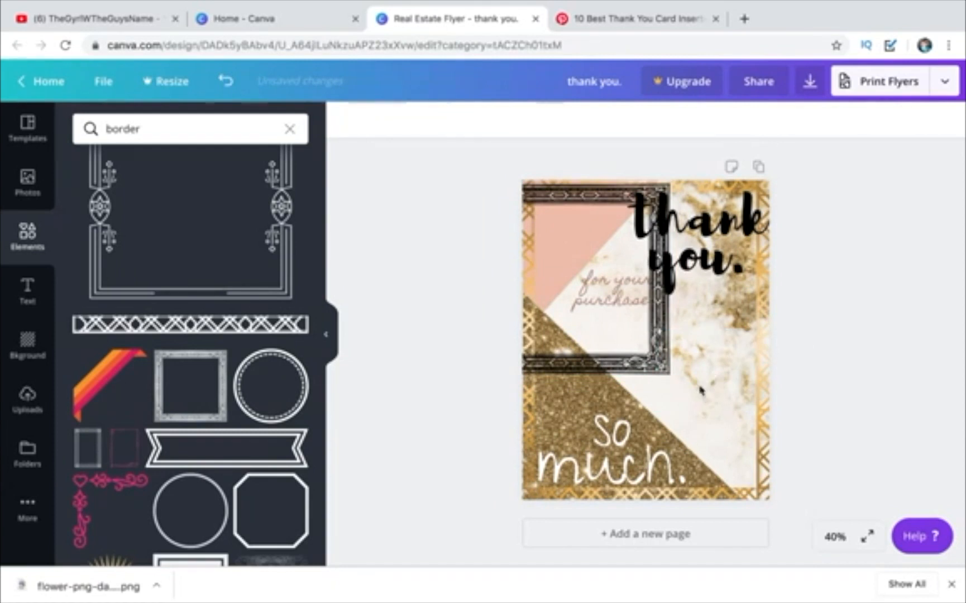
pyautogui.click(551, 320)
pyautogui.moveTo(574, 331); pyautogui.dragTo(655, 377)
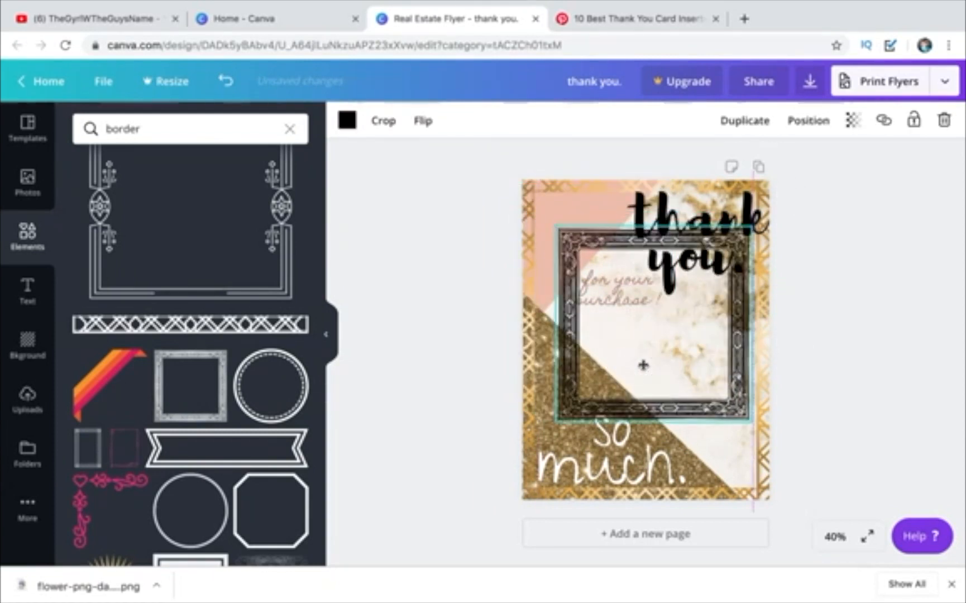
pyautogui.moveTo(556, 423); pyautogui.dragTo(655, 317)
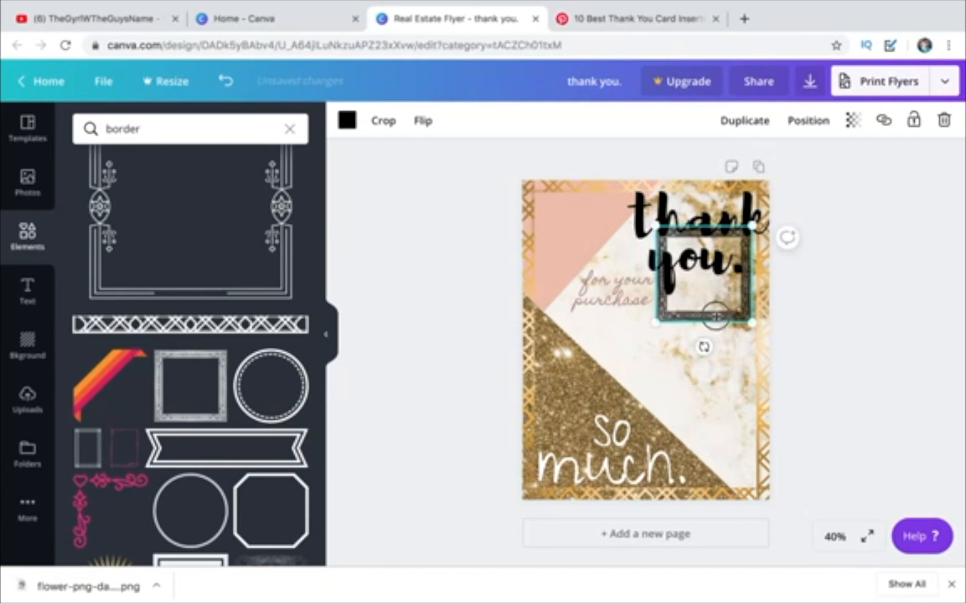
pyautogui.moveTo(714, 318); pyautogui.dragTo(718, 375)
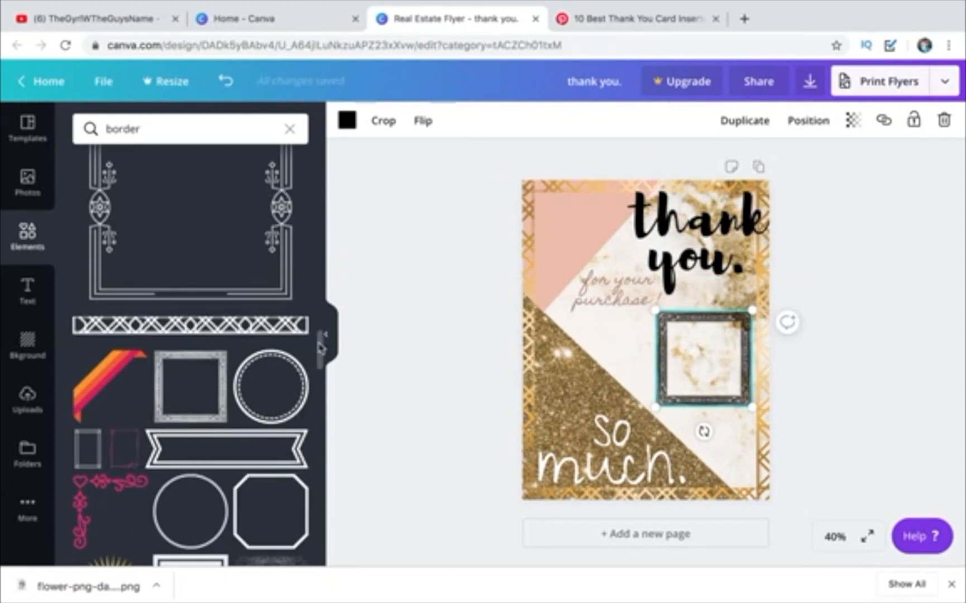
# - Add the square scrollwork frame from the border elements and delete the ornate square frame from the marble area
pyautogui.scroll(3, 319, 288)
pyautogui.scroll(5, 318, 288)
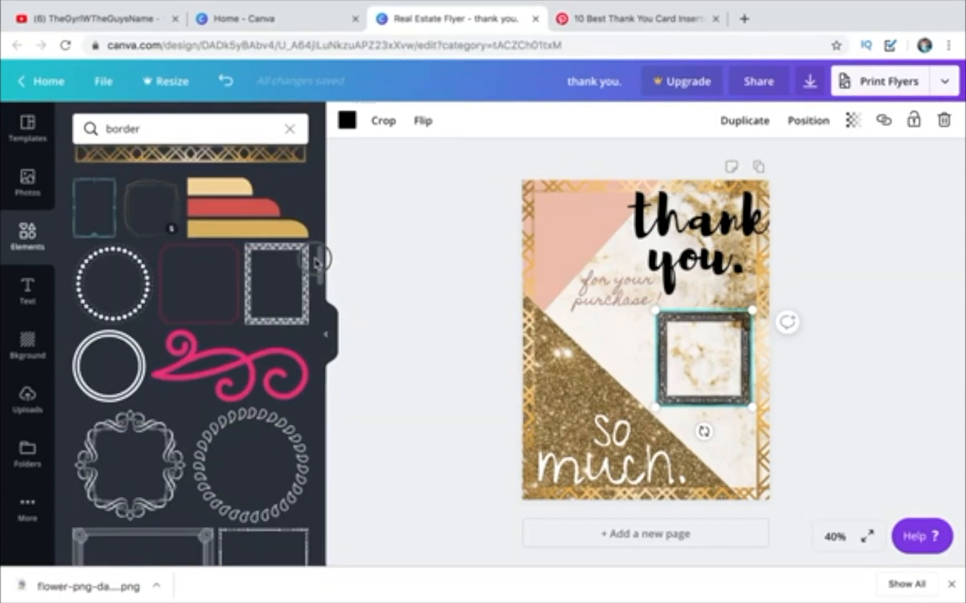
pyautogui.click(159, 451)
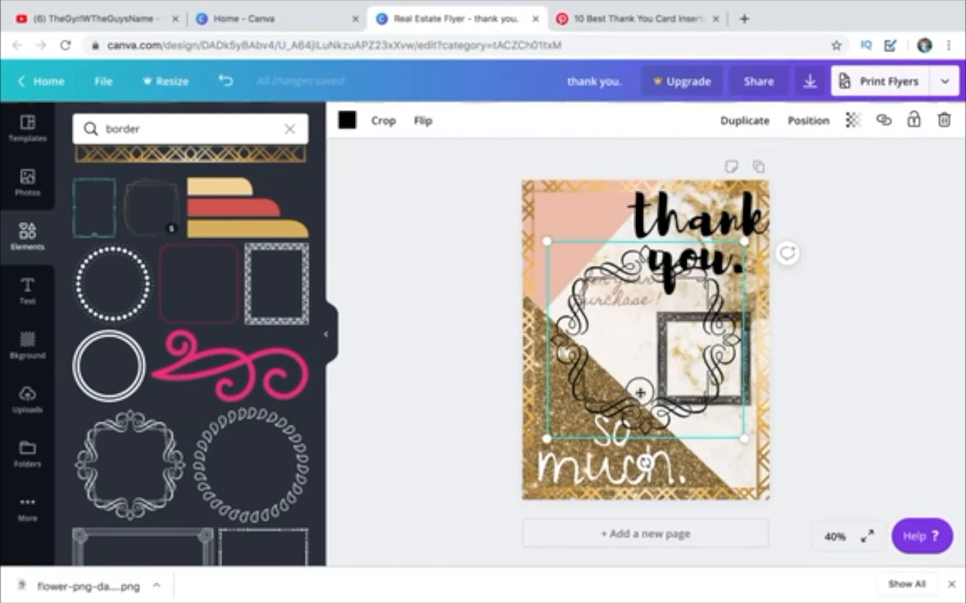
pyautogui.moveTo(681, 393); pyautogui.dragTo(617, 395)
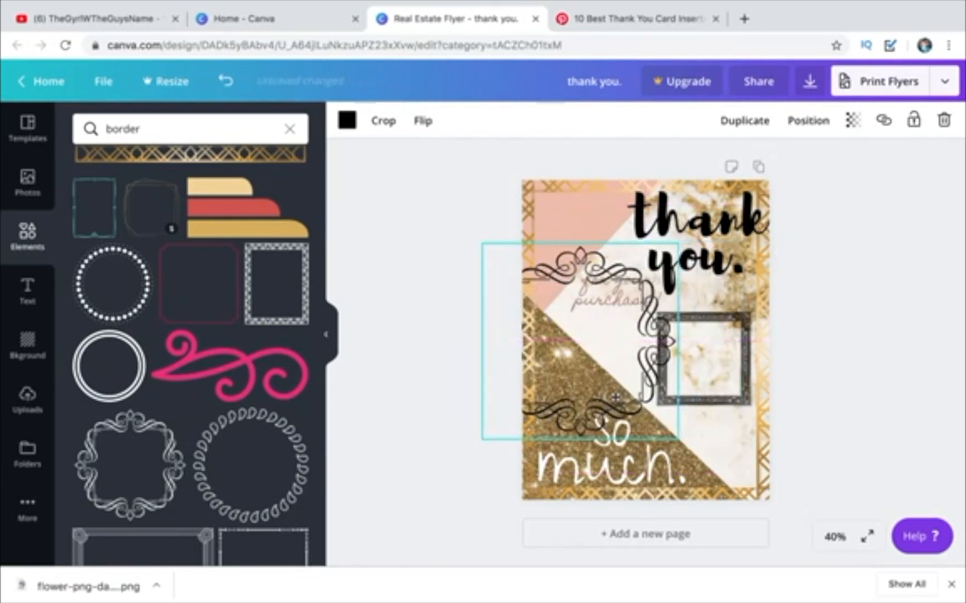
pyautogui.click(737, 377)
pyautogui.press('Delete')
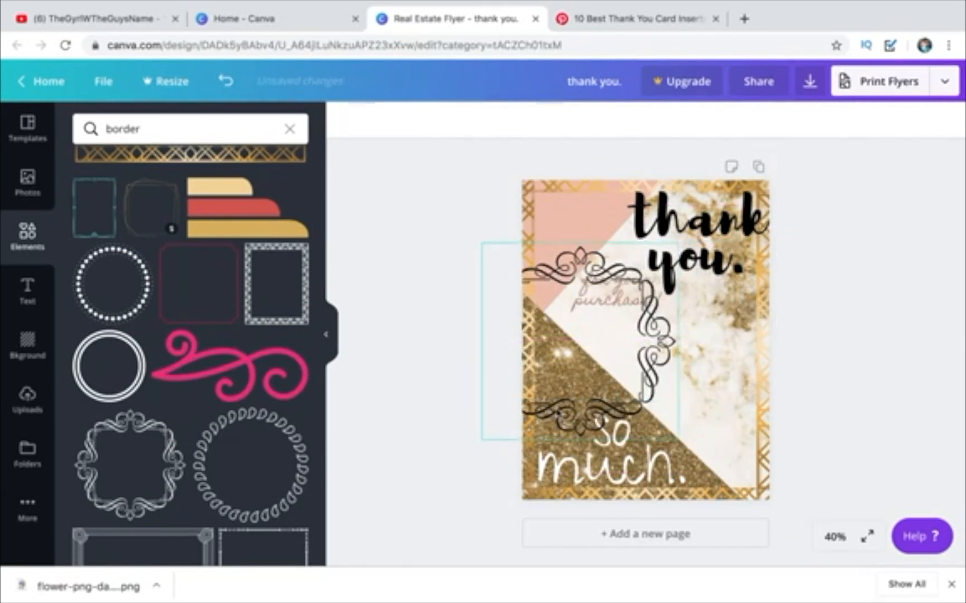
# - Shrink the scrollwork frame to a little over half size and place it on the marble area below "thank you."
pyautogui.moveTo(606, 346); pyautogui.dragTo(701, 343)
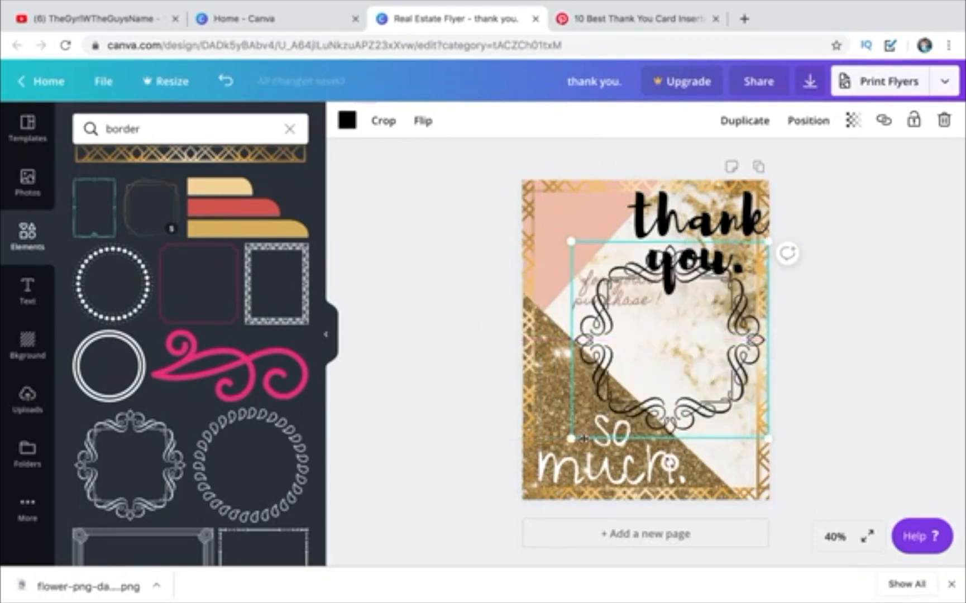
pyautogui.moveTo(570, 438); pyautogui.dragTo(646, 363)
pyautogui.moveTo(687, 333); pyautogui.dragTo(684, 392)
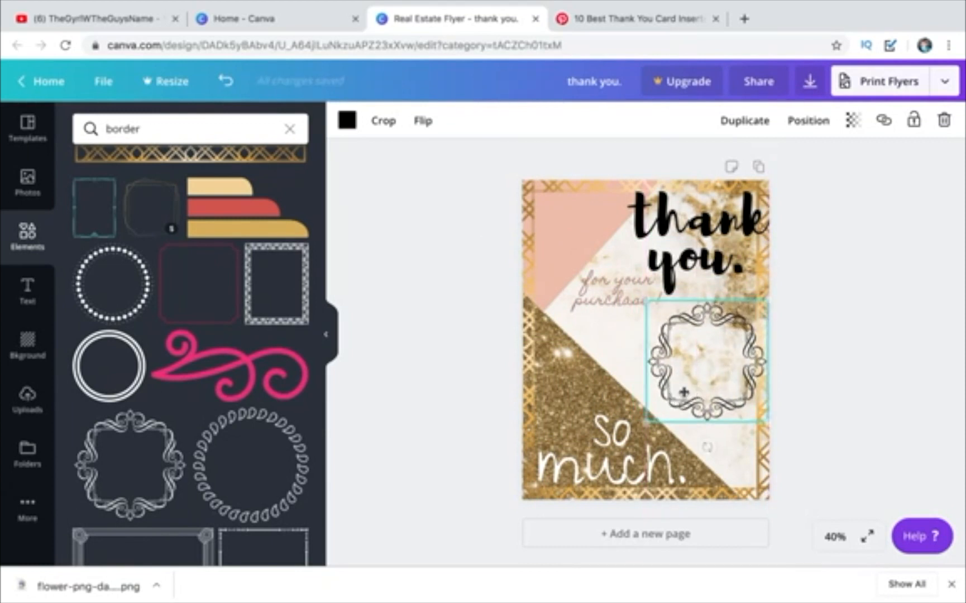
pyautogui.click(608, 289)
pyautogui.moveTo(607, 288); pyautogui.dragTo(607, 288)
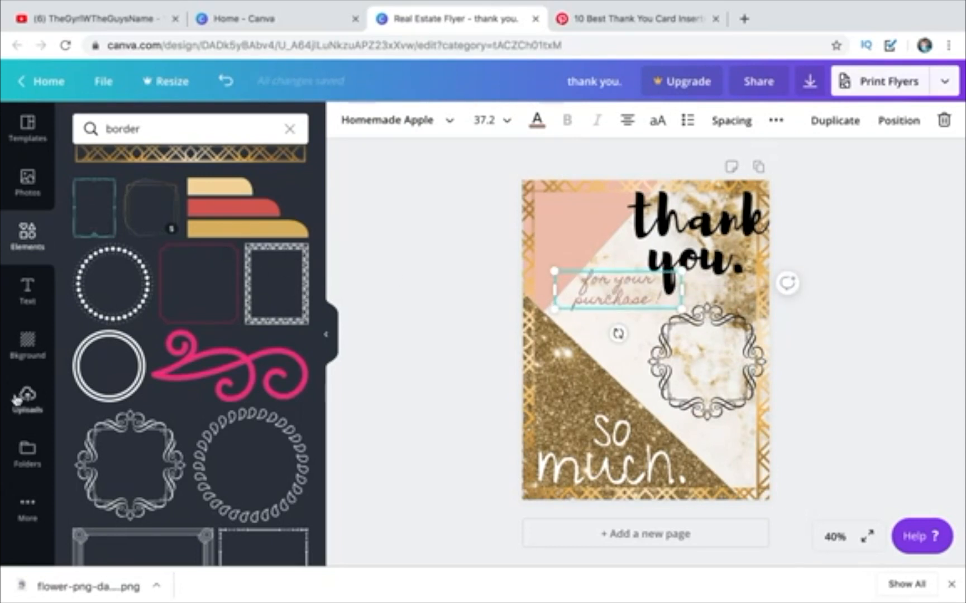
# - Search the elements for "line" and add the green tapered dotted line to the flyer
pyautogui.click(139, 129)
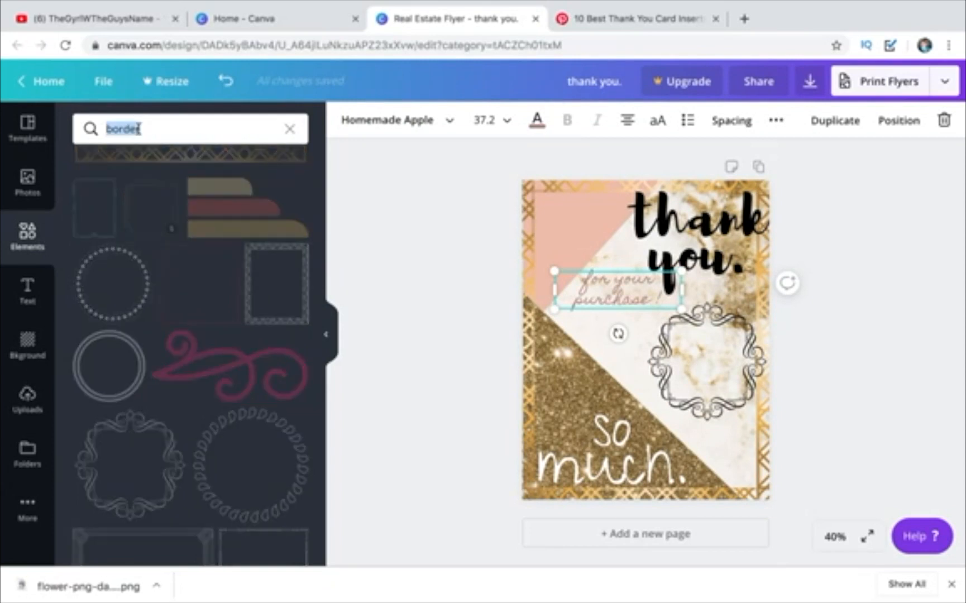
pyautogui.write('line')
pyautogui.press('Return')
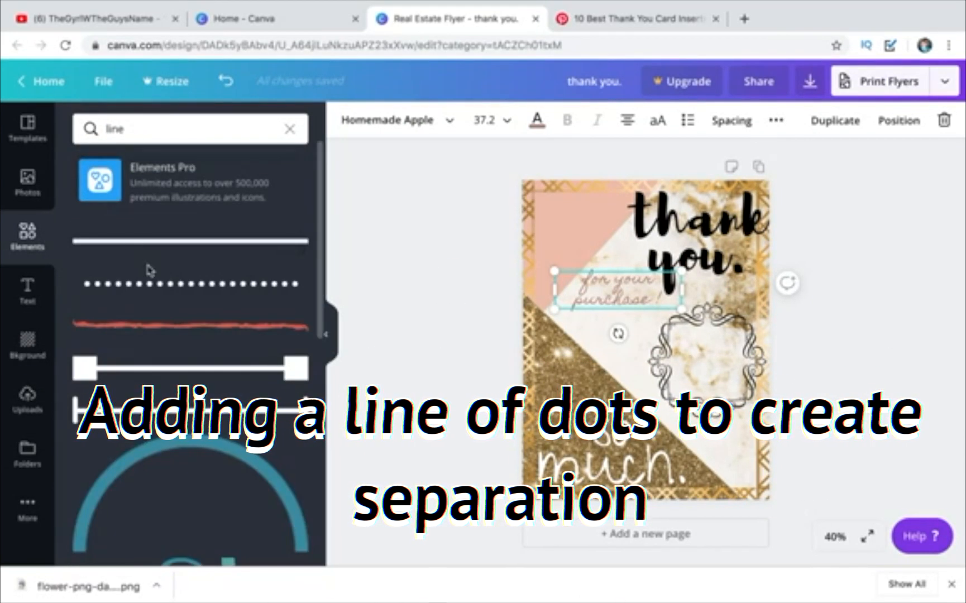
pyautogui.scroll(-10, 147, 271)
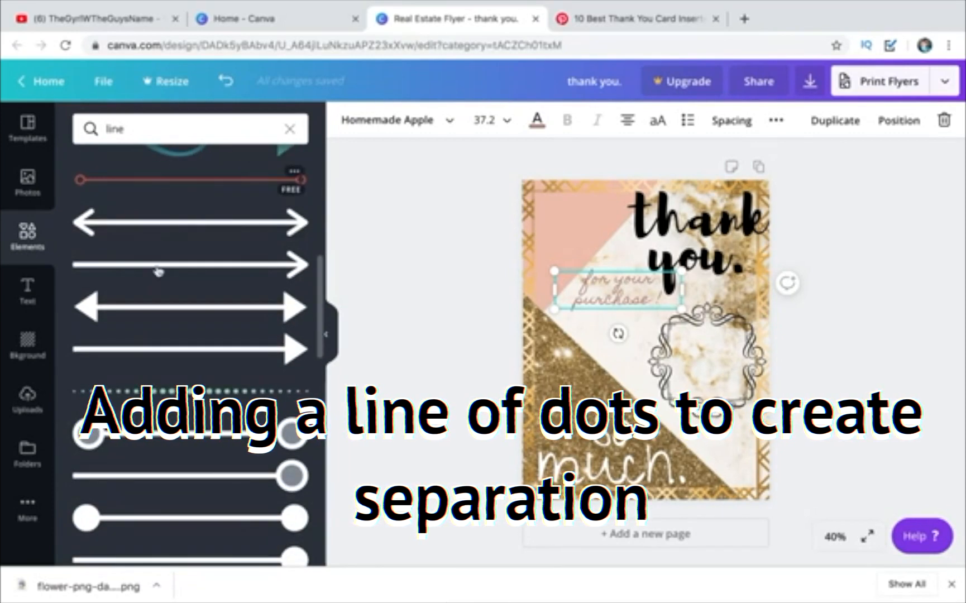
pyautogui.scroll(-3, 159, 271)
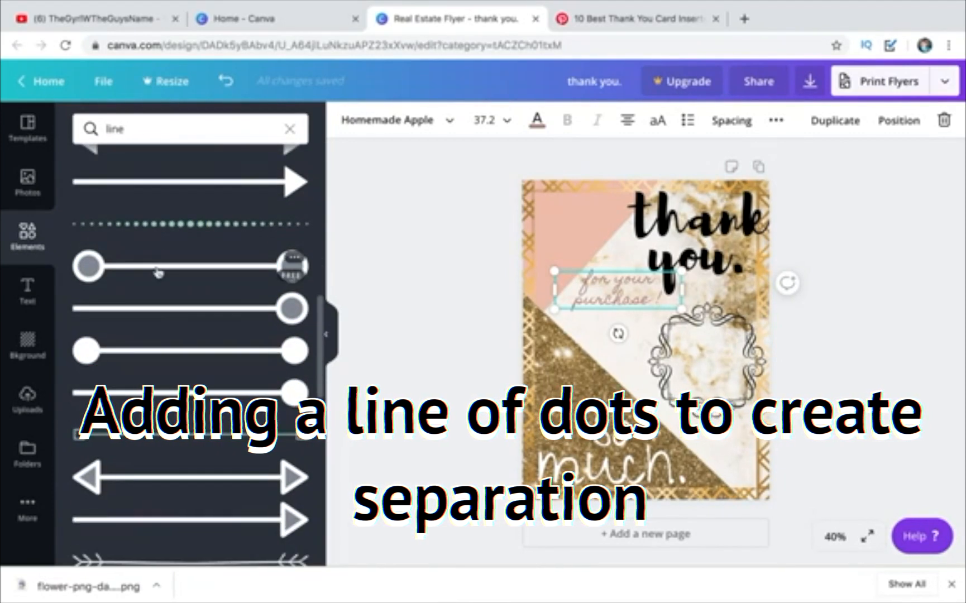
pyautogui.click(176, 225)
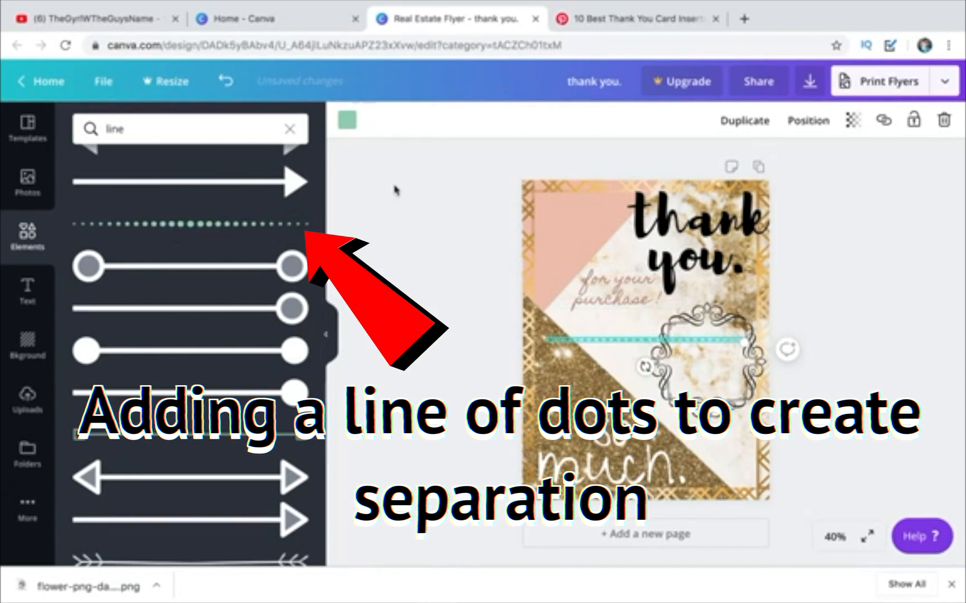
# - Shorten the dotted line, place it directly under "for your purchase!" and recolor it the subheading's dusty brown
pyautogui.click(347, 122)
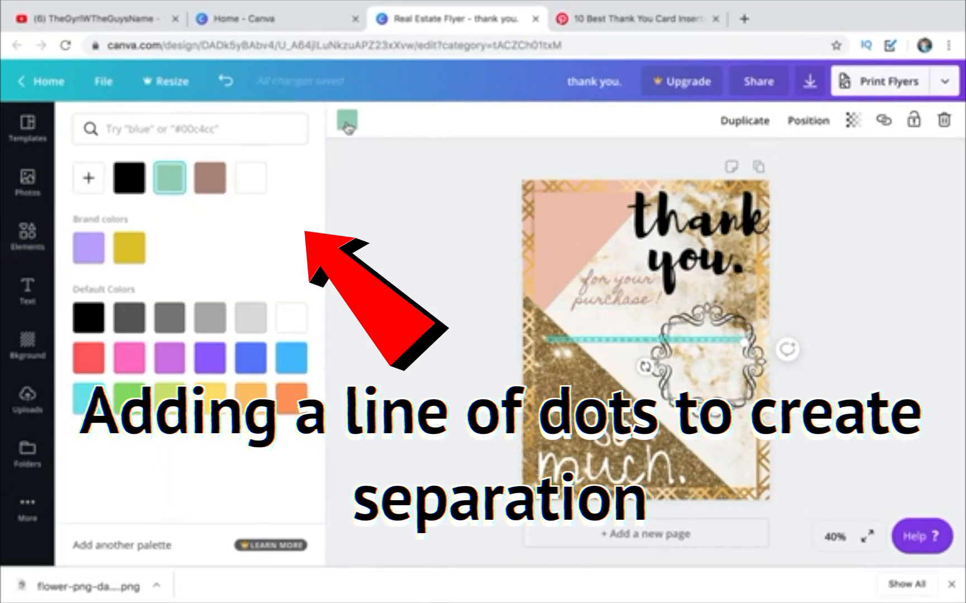
pyautogui.click(291, 318)
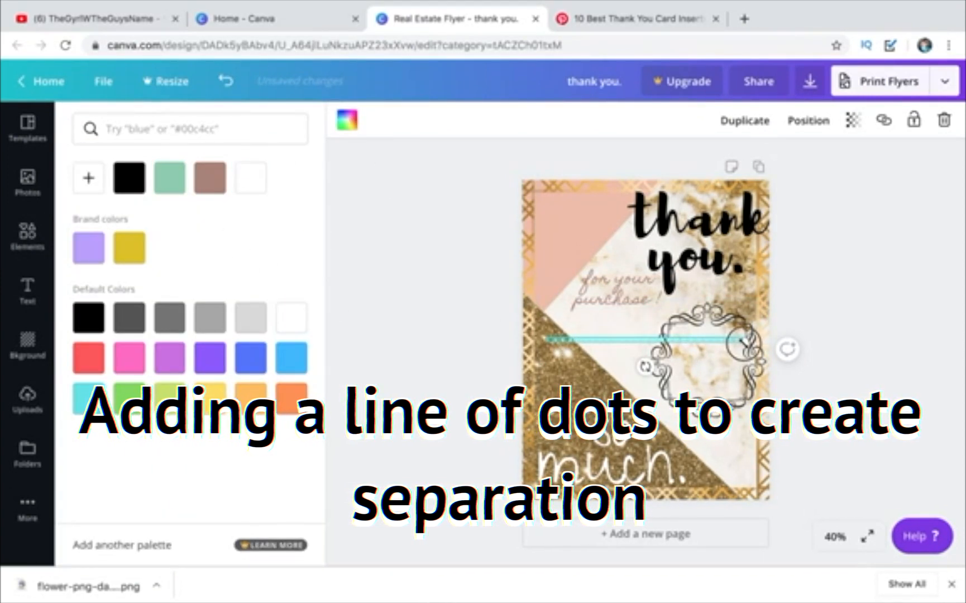
pyautogui.moveTo(746, 342); pyautogui.dragTo(620, 317)
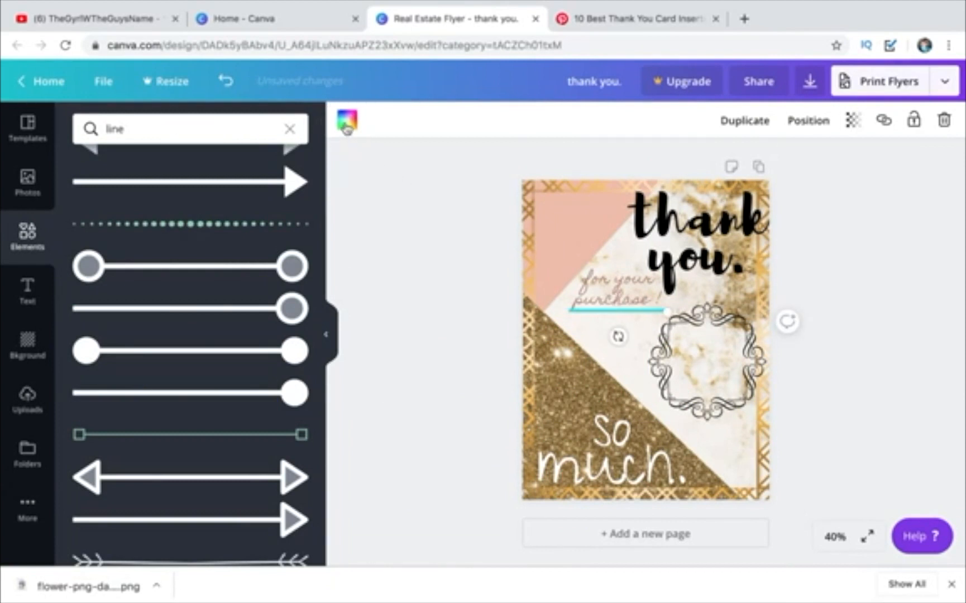
pyautogui.click(347, 121)
pyautogui.click(179, 180)
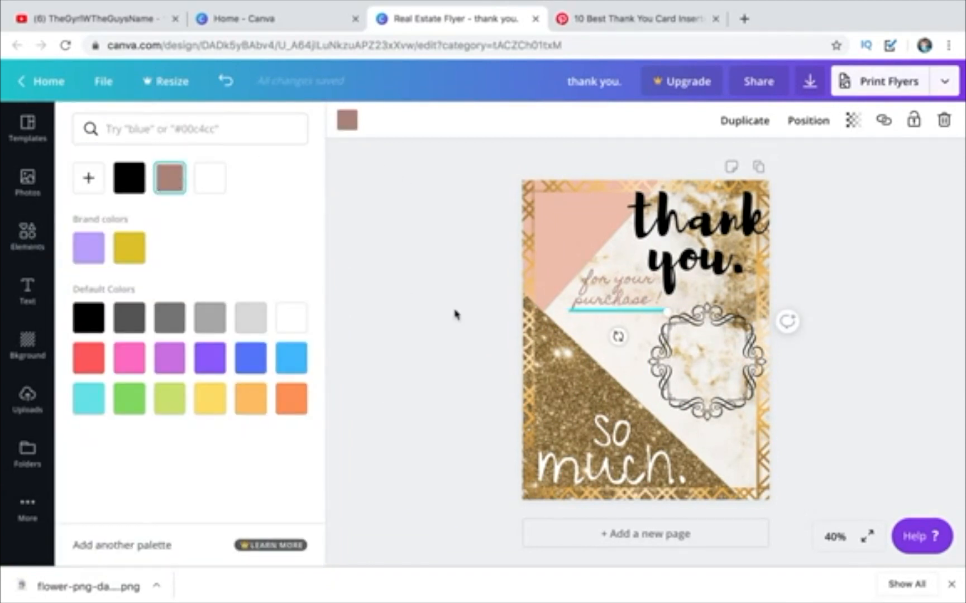
# - Adjust the dotted line's length and position so it underlines the subheading and ends just short of the scrollwork frame
pyautogui.moveTo(666, 311); pyautogui.dragTo(715, 310)
pyautogui.moveTo(643, 311); pyautogui.dragTo(619, 309)
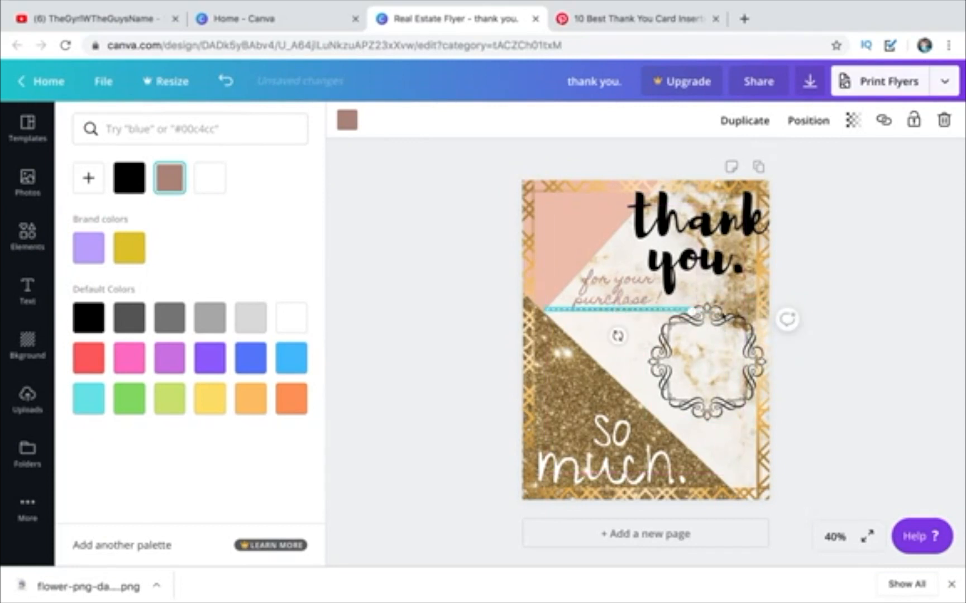
pyautogui.moveTo(694, 310); pyautogui.dragTo(635, 311)
pyautogui.click(631, 318)
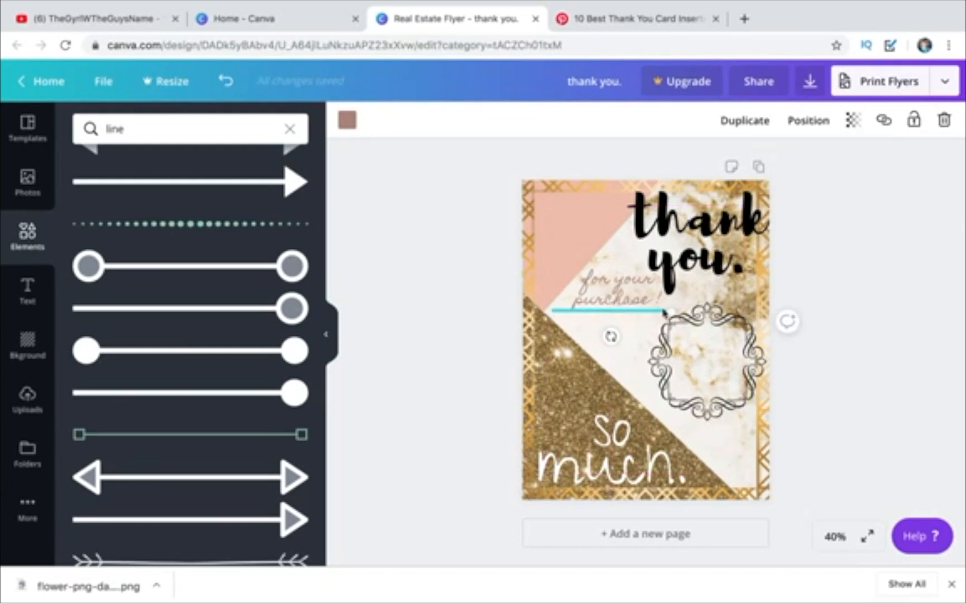
pyautogui.click(845, 262)
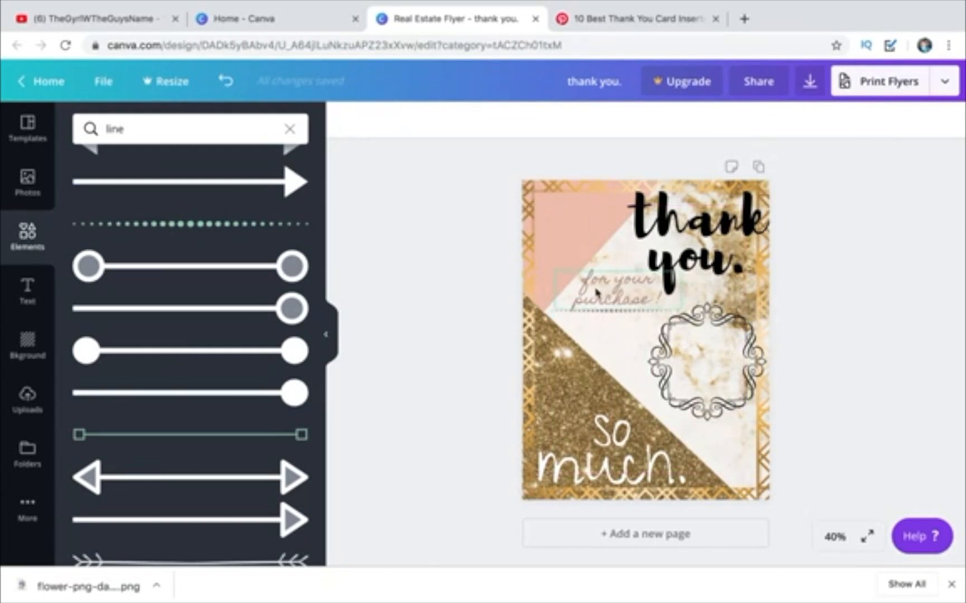
# - Shift the "for your purchase!" subheading and its dotted line slightly up and to the left, clear of the "thank you." heading
pyautogui.moveTo(596, 291); pyautogui.dragTo(600, 315)
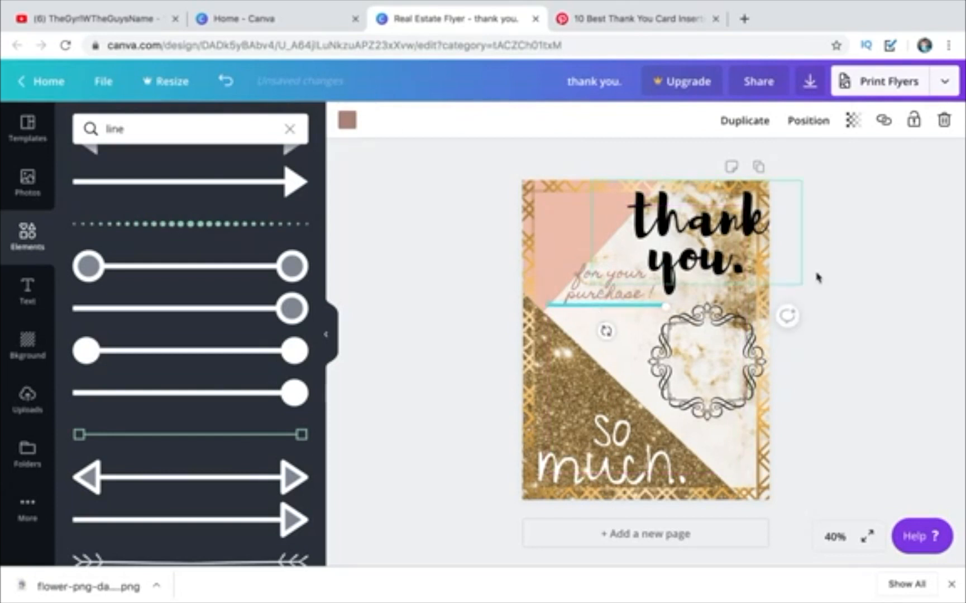
pyautogui.click(837, 258)
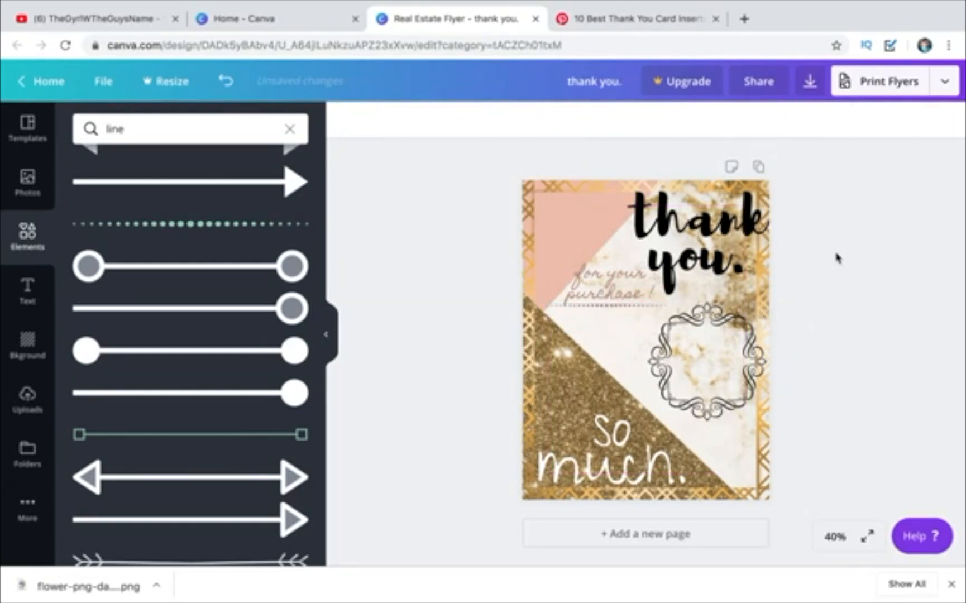
pyautogui.moveTo(612, 285); pyautogui.dragTo(607, 277)
pyautogui.click(612, 305)
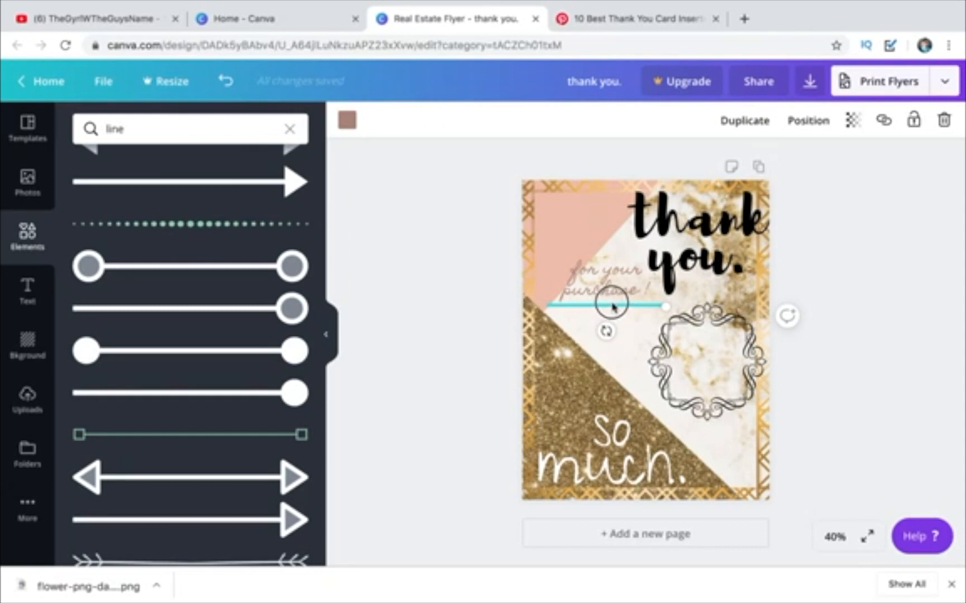
pyautogui.moveTo(614, 306); pyautogui.dragTo(610, 302)
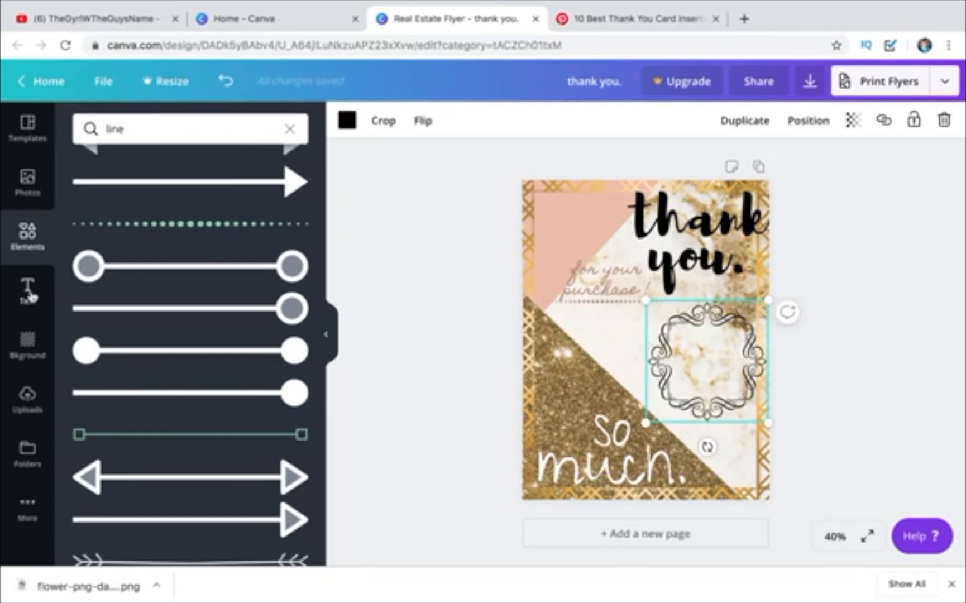
# - Search the elements library for "box" graphics
pyautogui.click(28, 289)
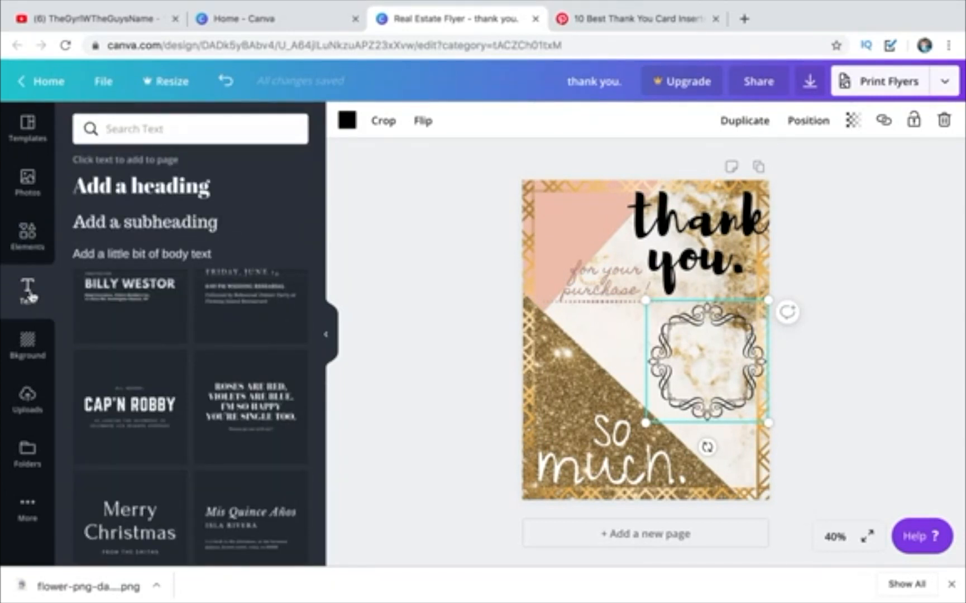
pyautogui.click(27, 233)
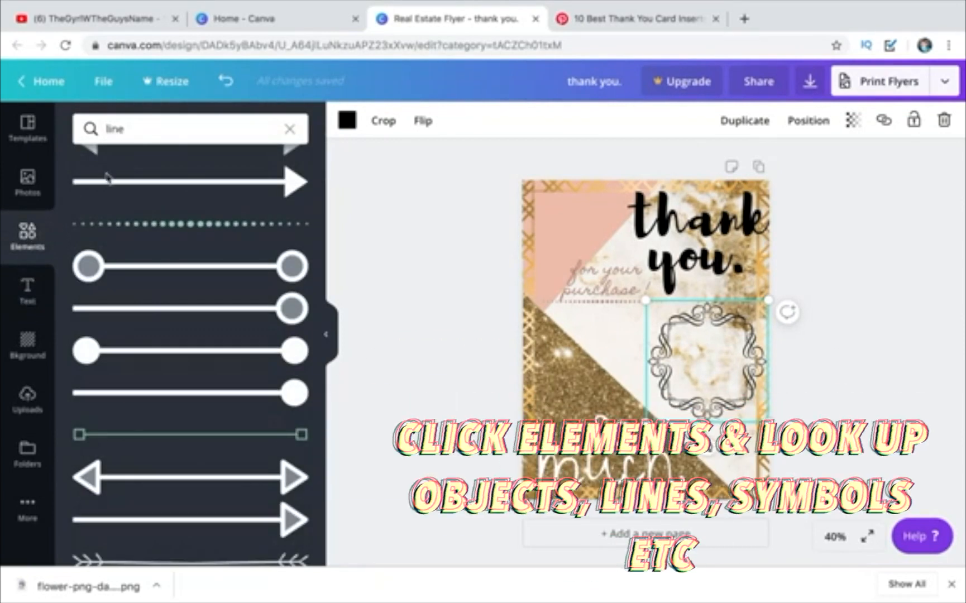
pyautogui.click(137, 127)
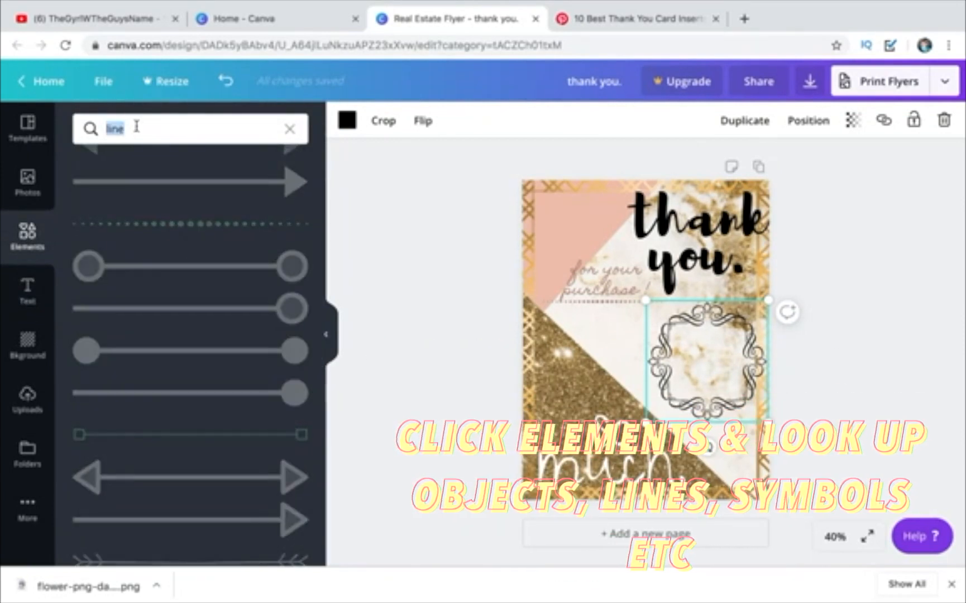
pyautogui.write('box')
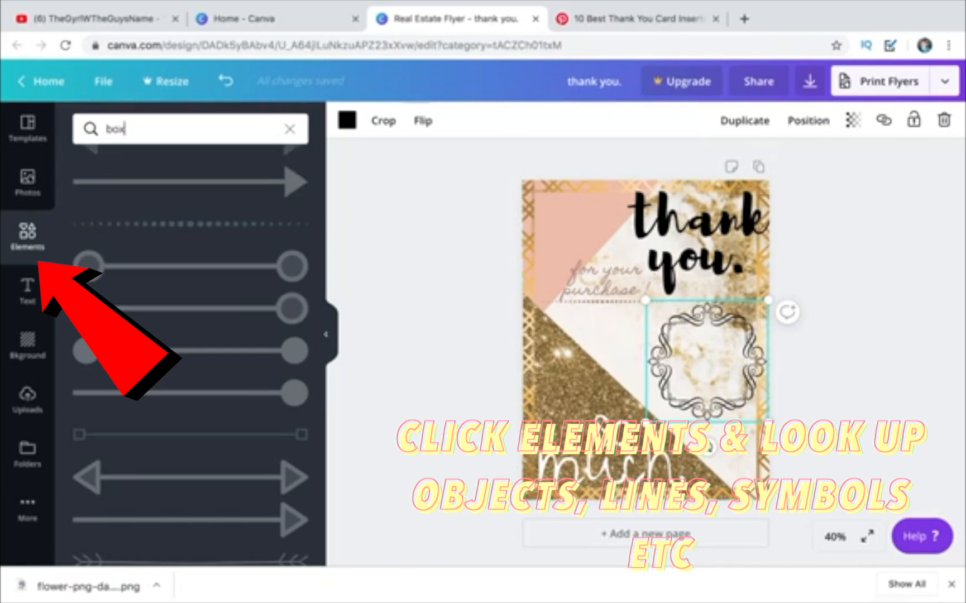
pyautogui.press('Return')
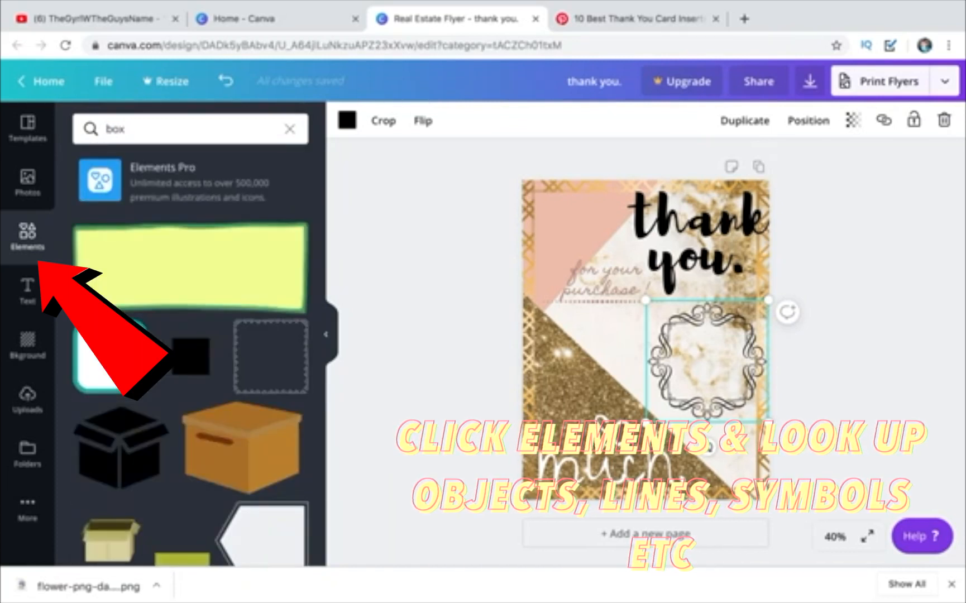
# - Search the elements for "quotations" and browse the available quotation mark and speech bubble graphics
pyautogui.click(134, 126)
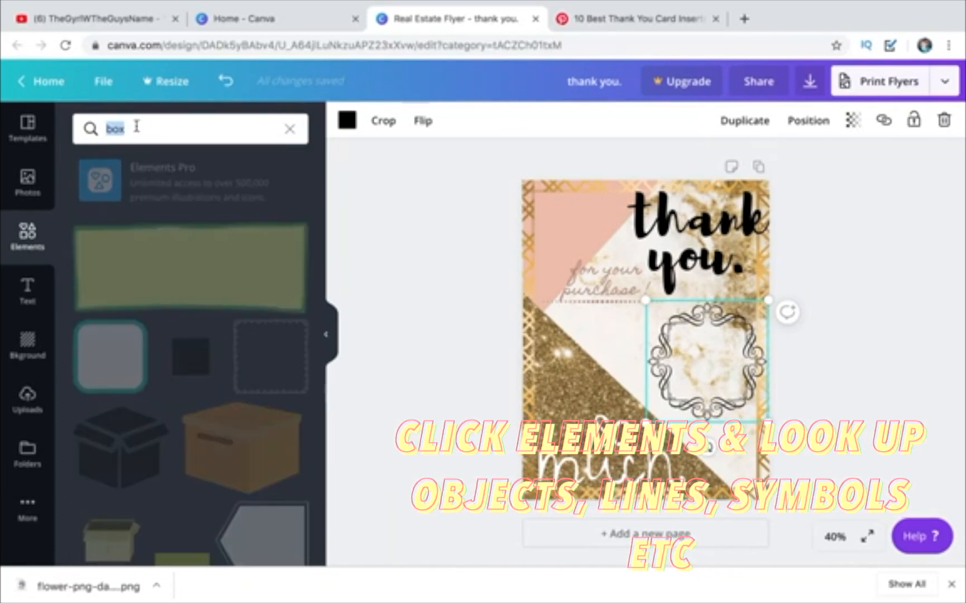
pyautogui.write('quotations')
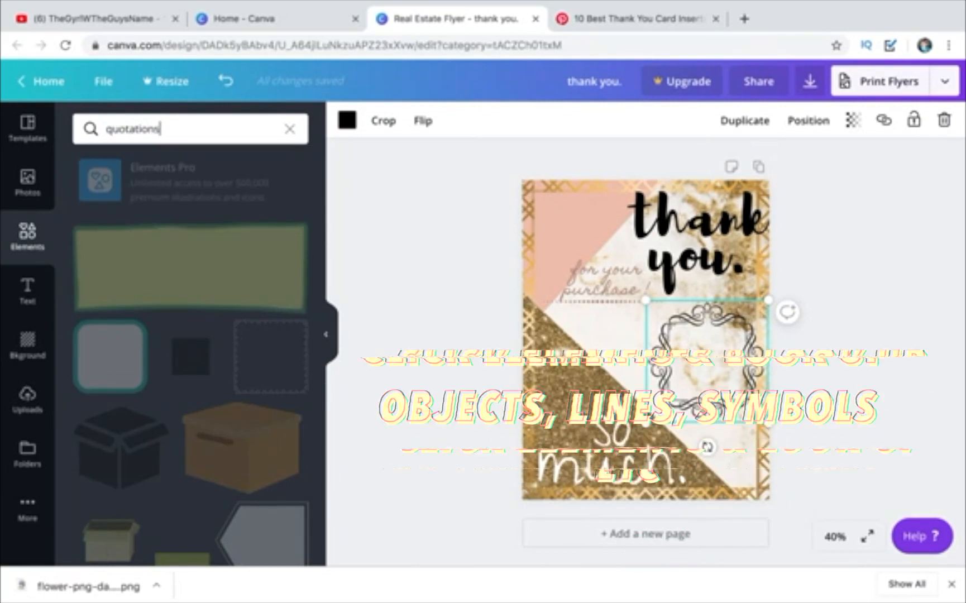
pyautogui.press('Return')
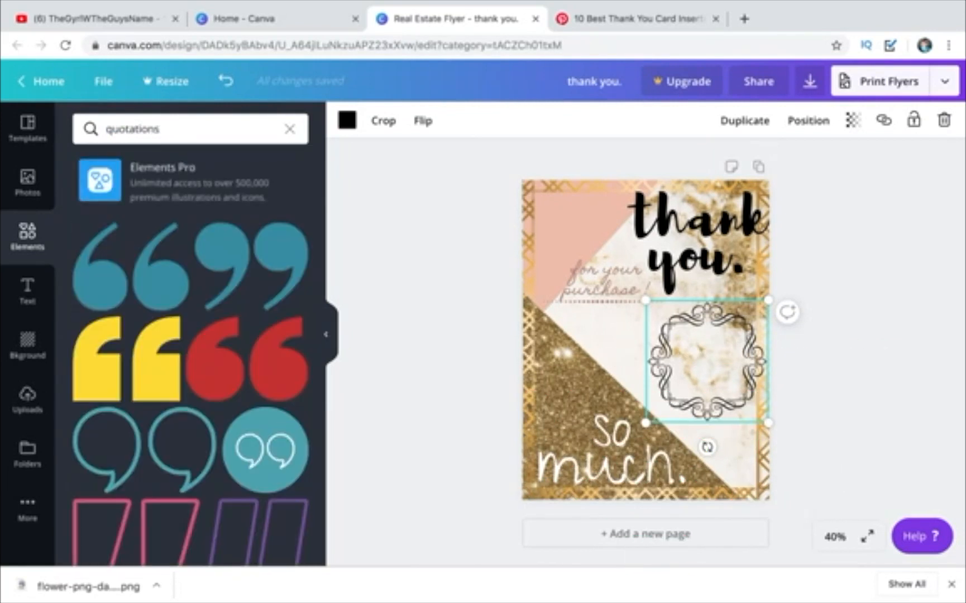
pyautogui.scroll(-5, 226, 274)
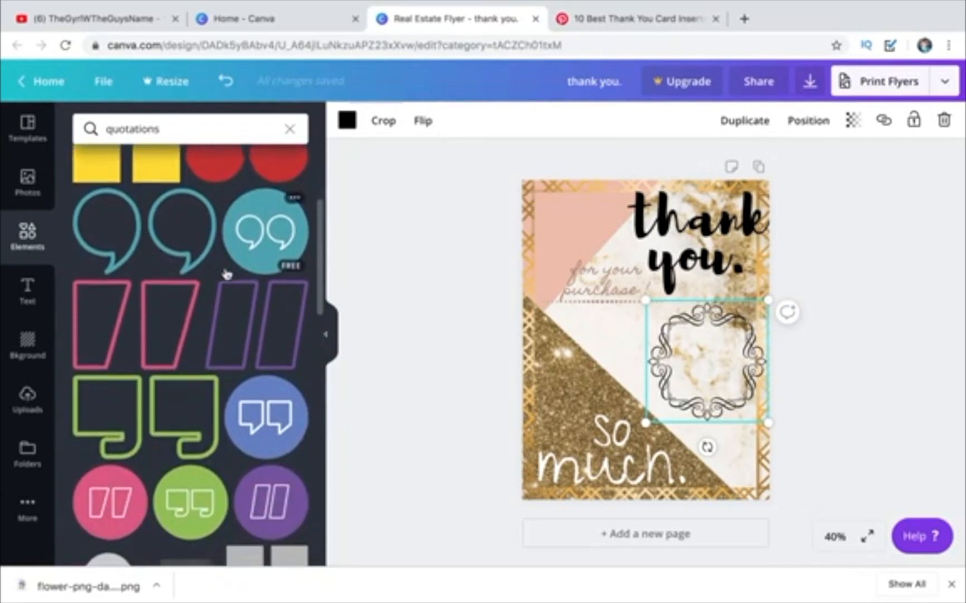
pyautogui.scroll(-3, 226, 273)
pyautogui.scroll(-3, 226, 273)
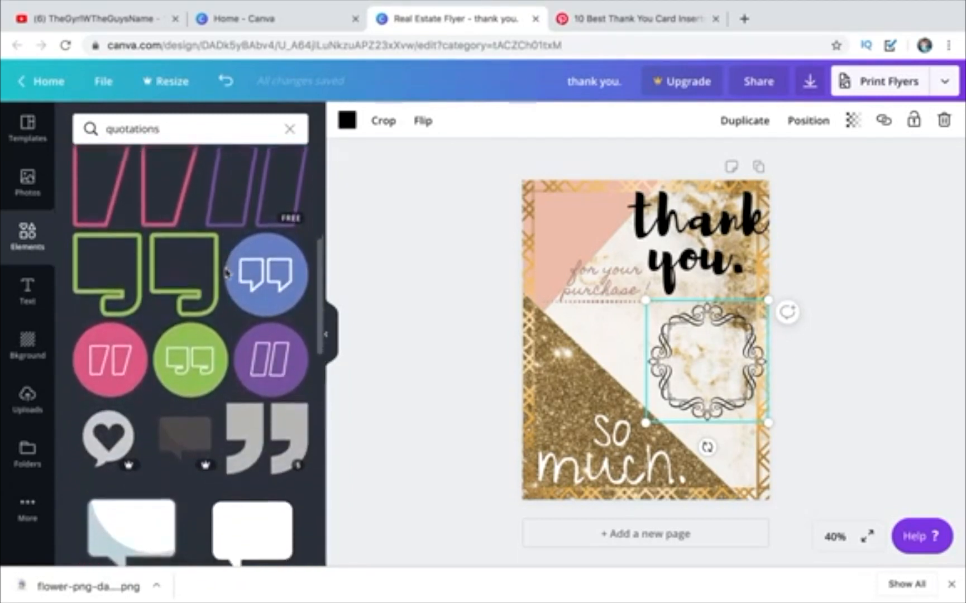
pyautogui.scroll(-1, 226, 277)
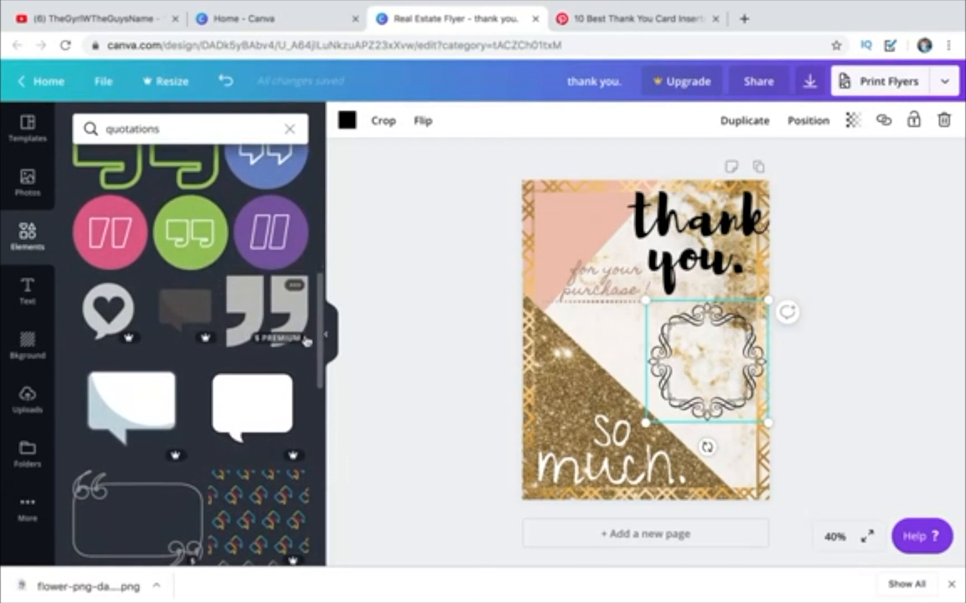
pyautogui.scroll(2, 291, 330)
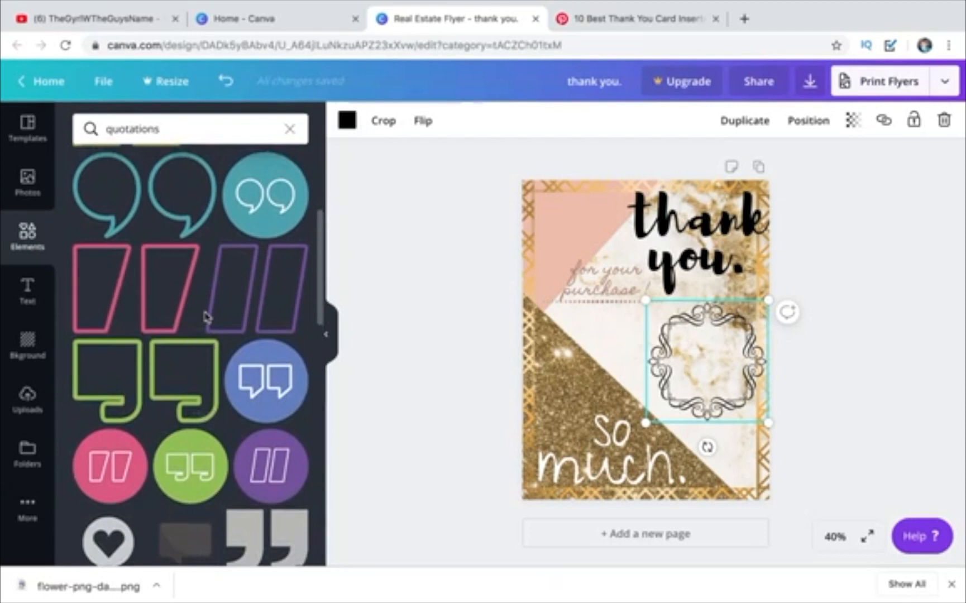
# - Insert the solid teal closing quotation marks, recolour them white, and place them at small size just after "so much."
pyautogui.scroll(2, 207, 317)
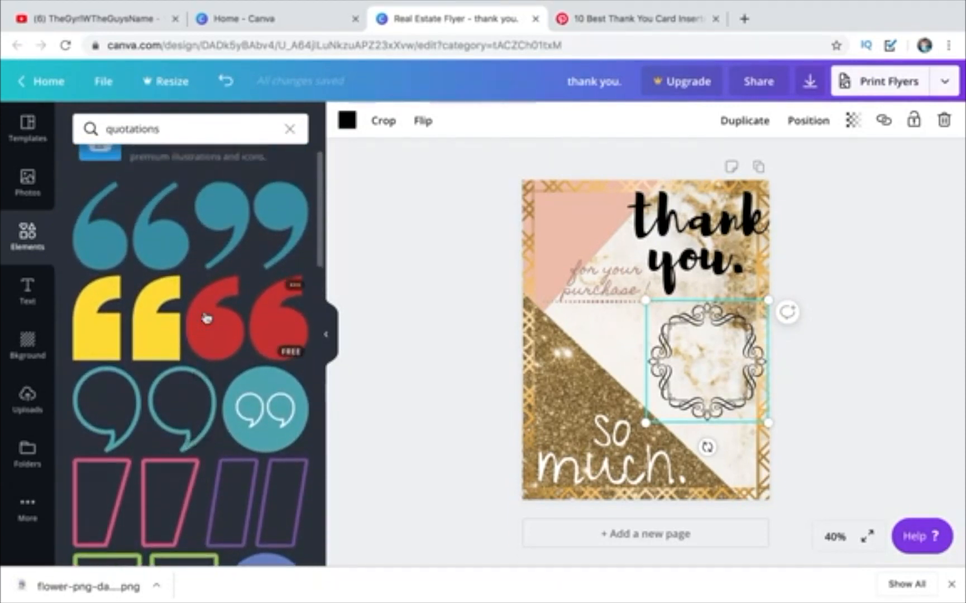
pyautogui.scroll(1, 206, 318)
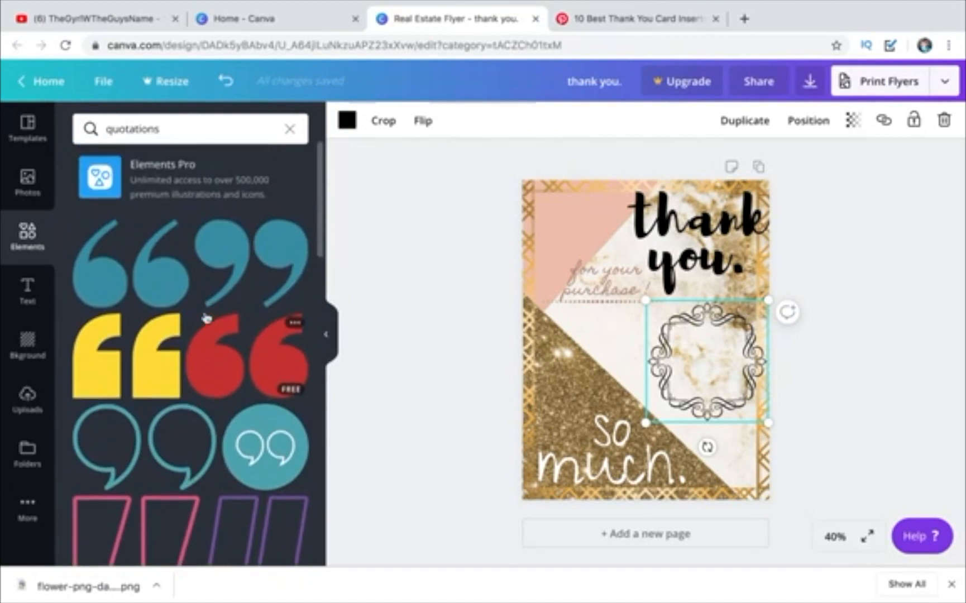
pyautogui.click(226, 279)
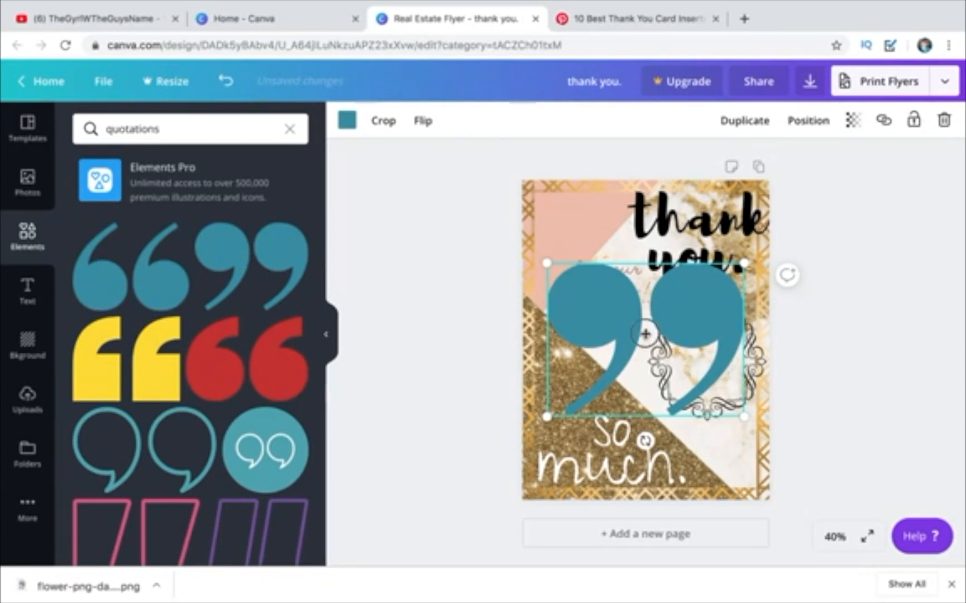
pyautogui.click(349, 122)
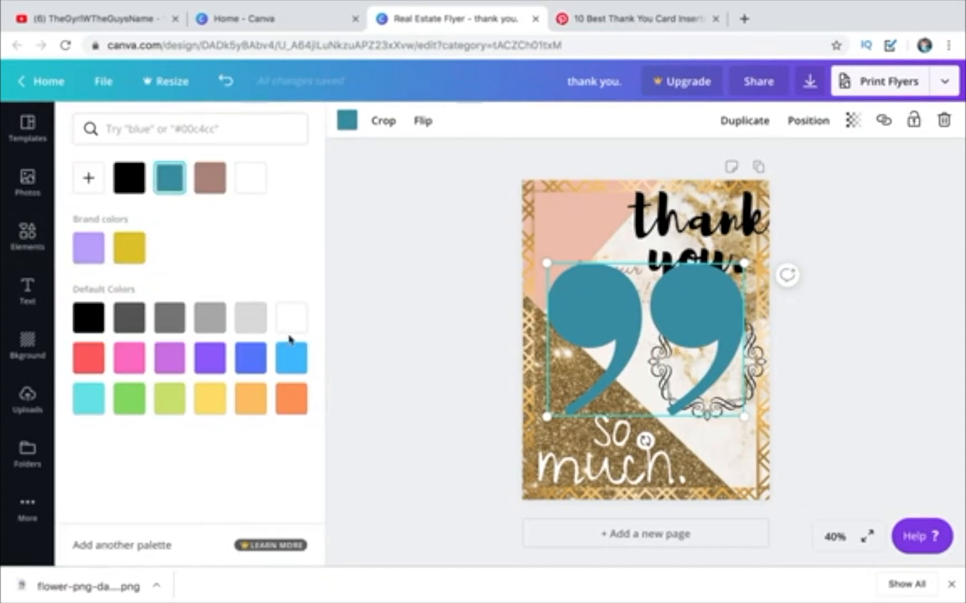
pyautogui.click(305, 311)
pyautogui.moveTo(575, 404); pyautogui.dragTo(665, 443)
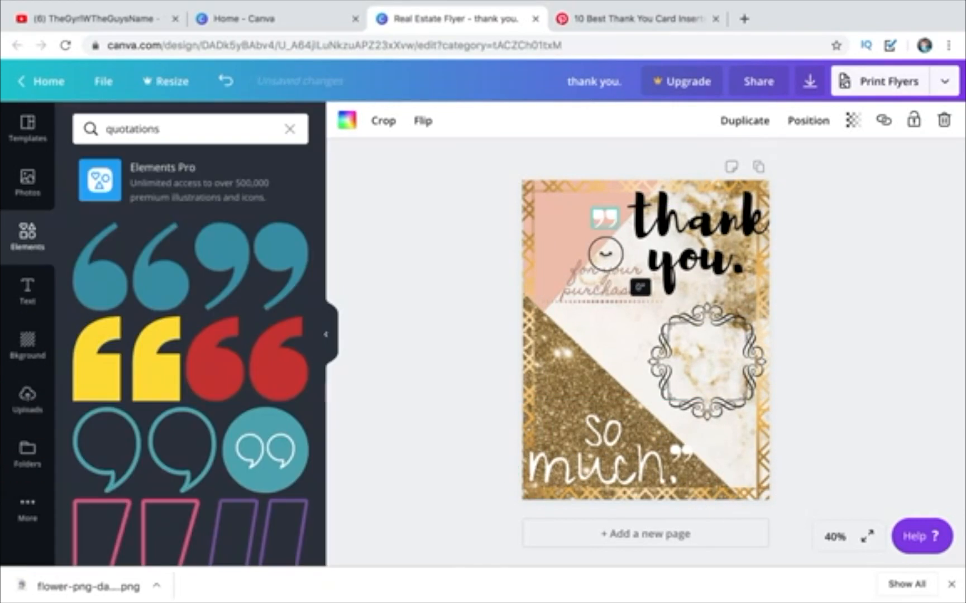
# - Position the second set of white quotation marks beside the "thank you." heading and flip it horizontally
pyautogui.moveTo(607, 218)
pyautogui.mouseDown()
pyautogui.moveTo(637, 218)
pyautogui.moveTo(601, 222)
pyautogui.mouseUp()
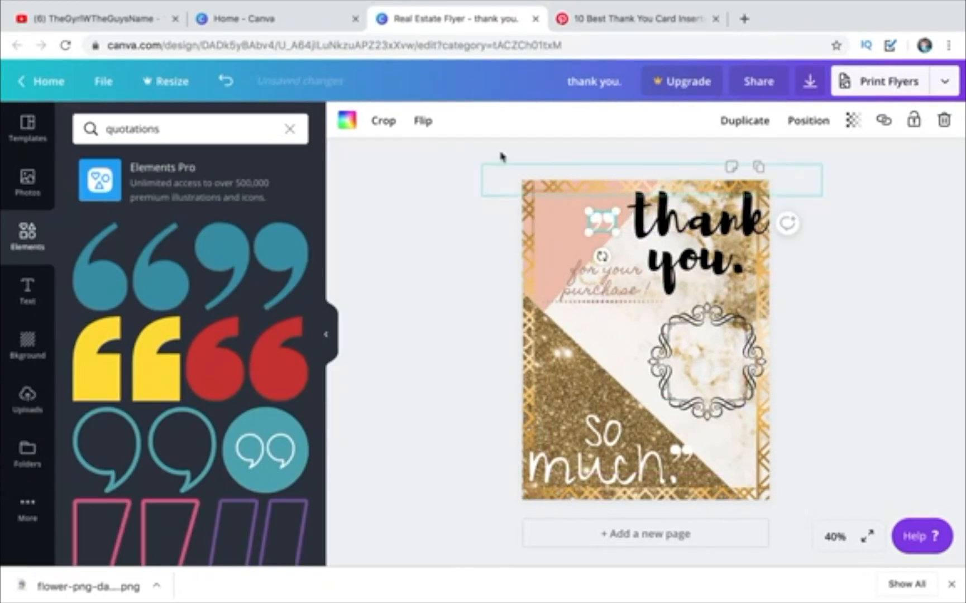
pyautogui.click(423, 123)
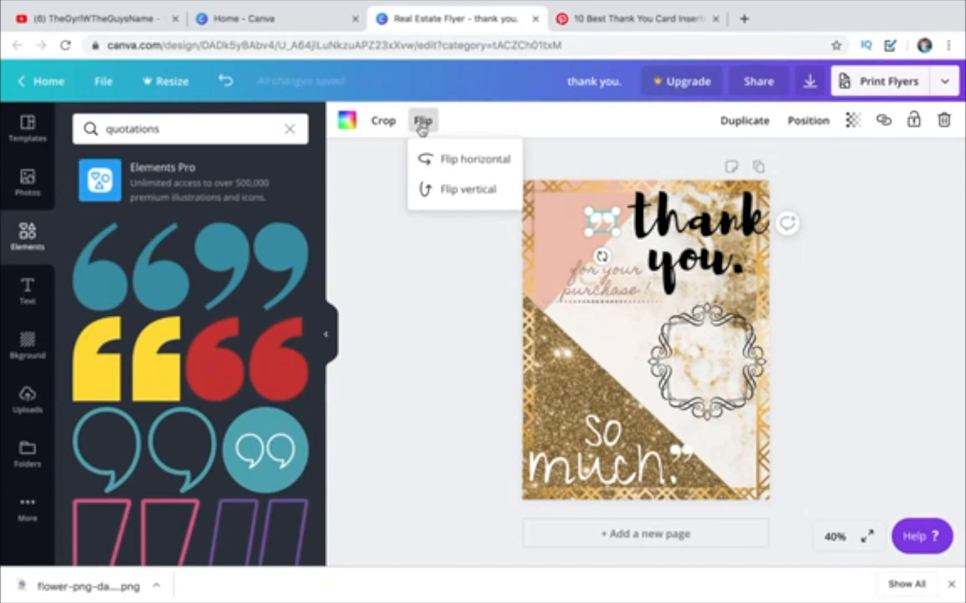
pyautogui.click(439, 162)
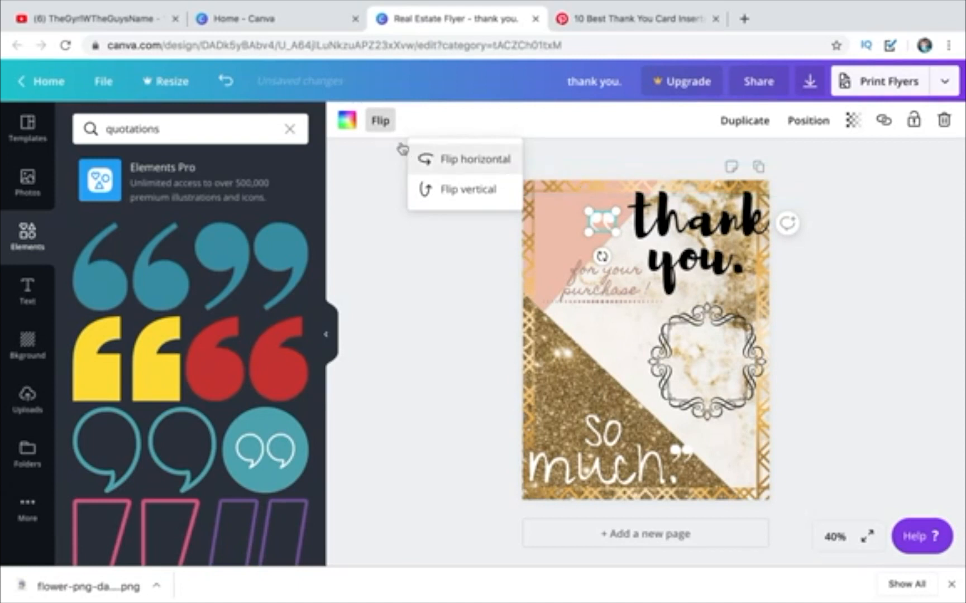
# - Recolour the flipped quotation marks black and move them up to the start of the word "thank"
pyautogui.click(345, 122)
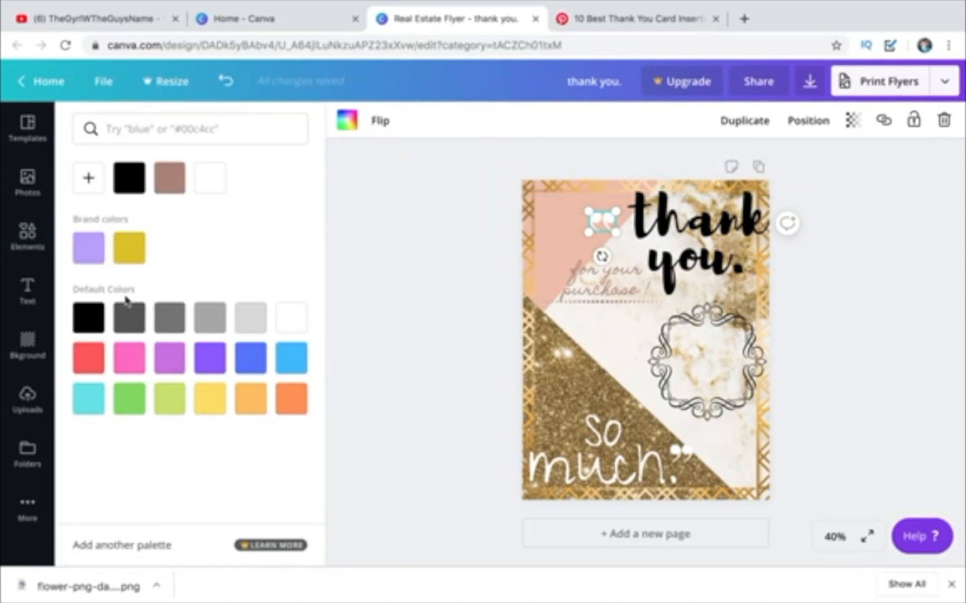
pyautogui.click(98, 316)
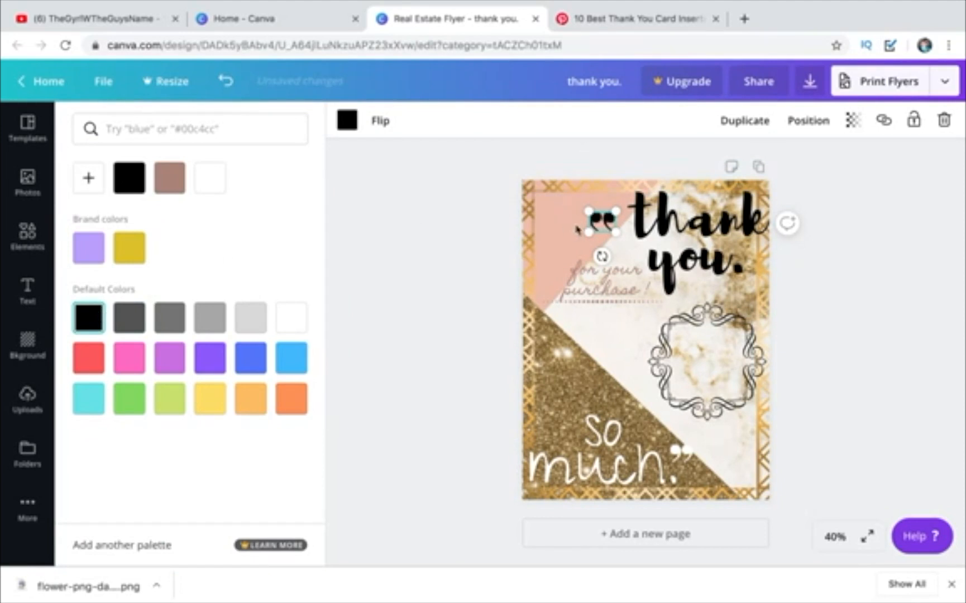
pyautogui.moveTo(603, 217); pyautogui.dragTo(612, 195)
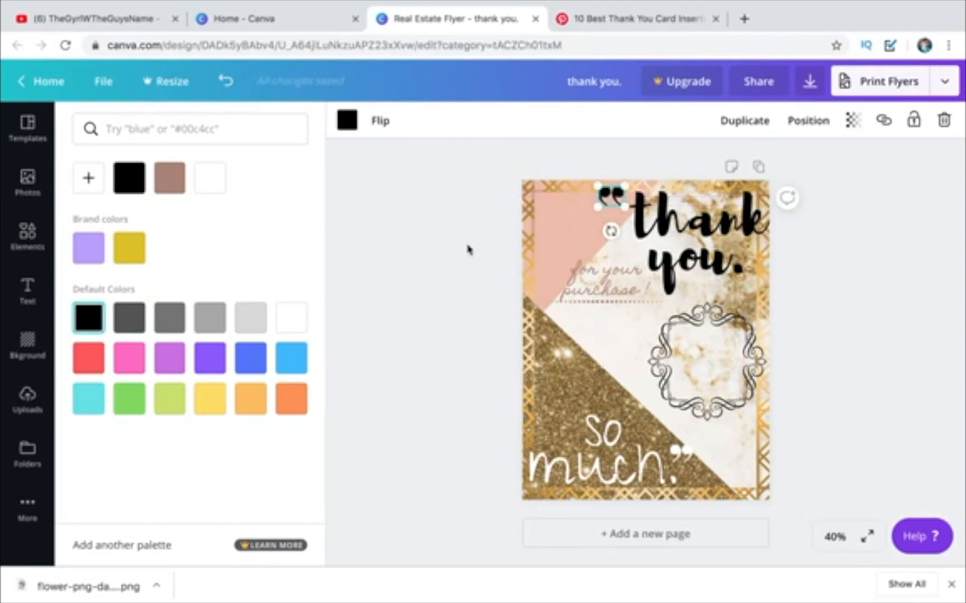
pyautogui.click(466, 248)
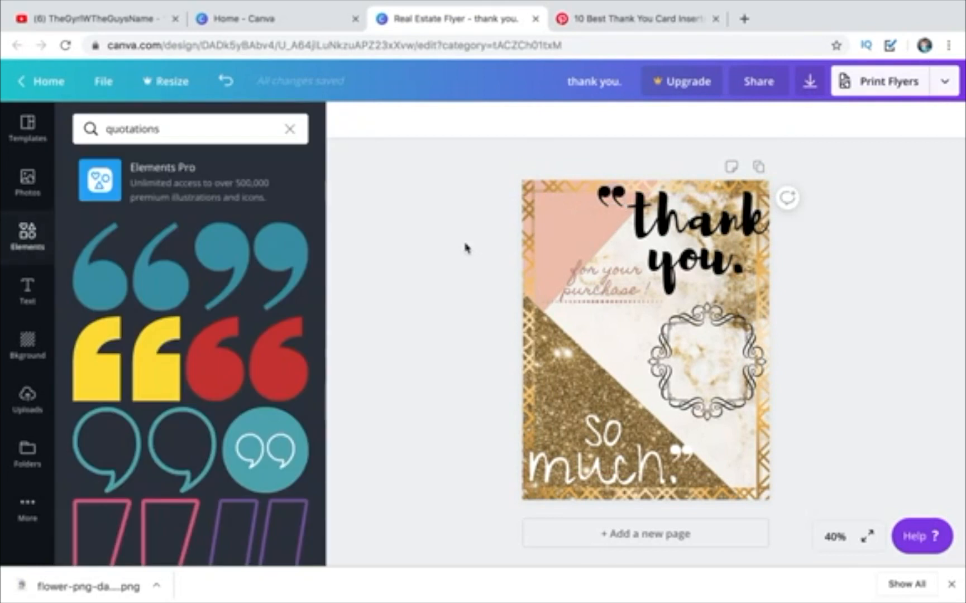
# - Nudge the black opening quotation mark slightly closer to the word "thank"
pyautogui.click(610, 197)
pyautogui.moveTo(597, 205); pyautogui.dragTo(603, 203)
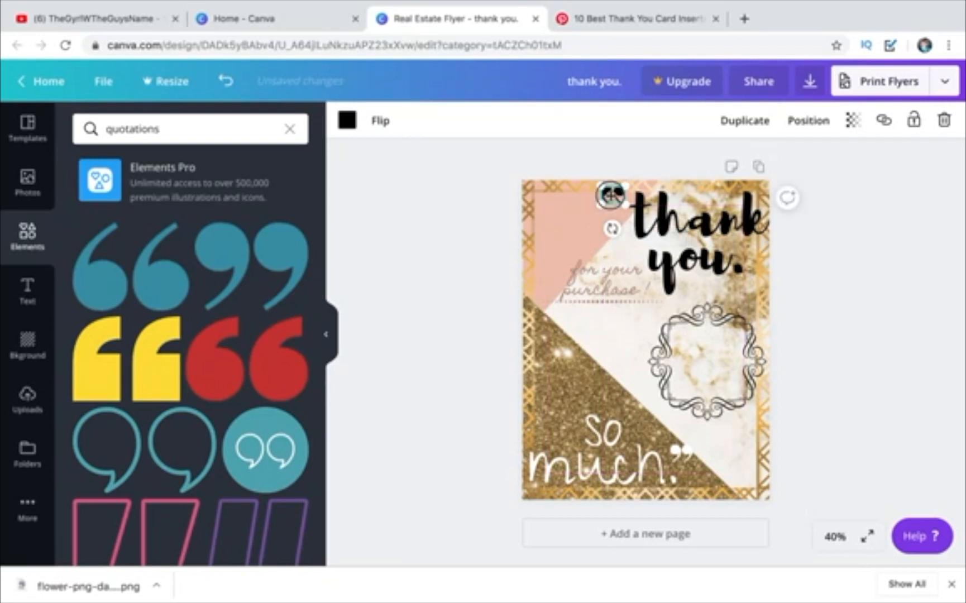
pyautogui.click(507, 168)
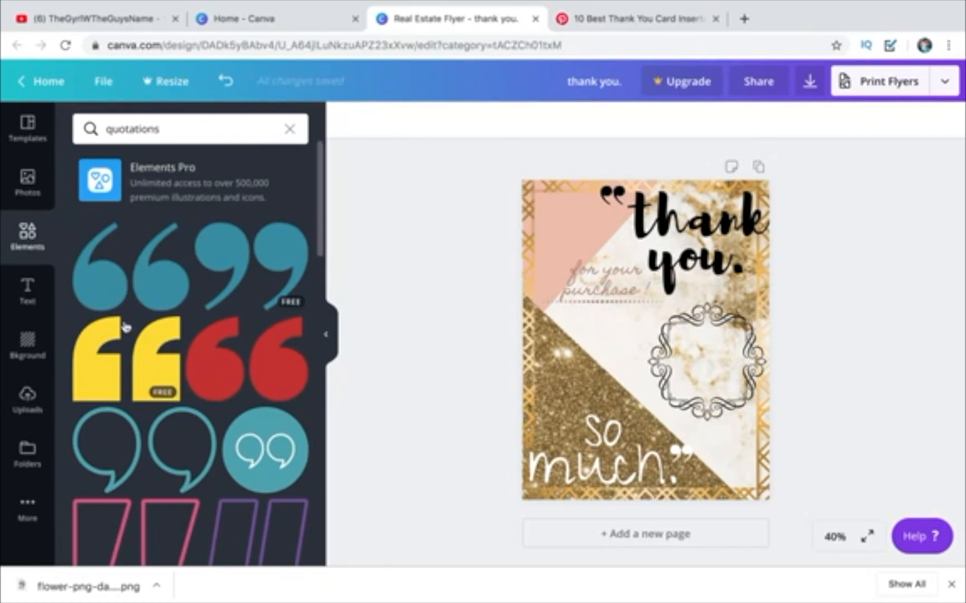
# - Search the elements library for "rectangle"
pyautogui.click(184, 126)
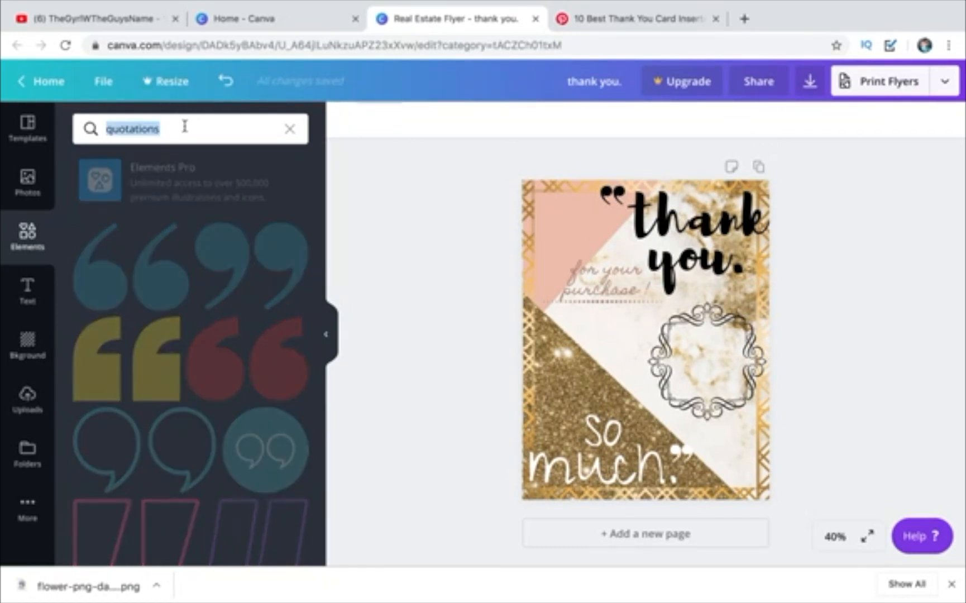
pyautogui.write('s')
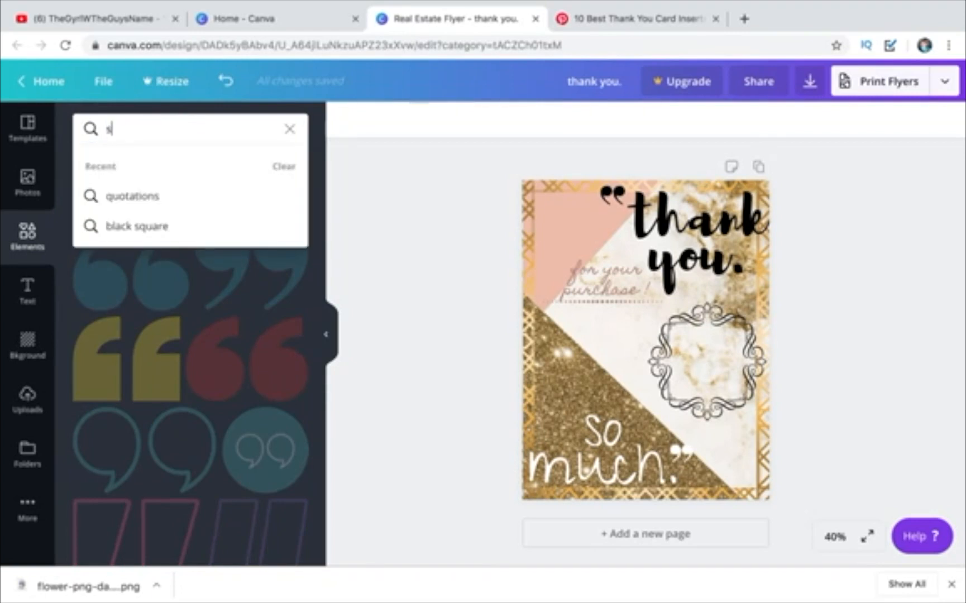
pyautogui.press('BackSpace')
pyautogui.write('rec')
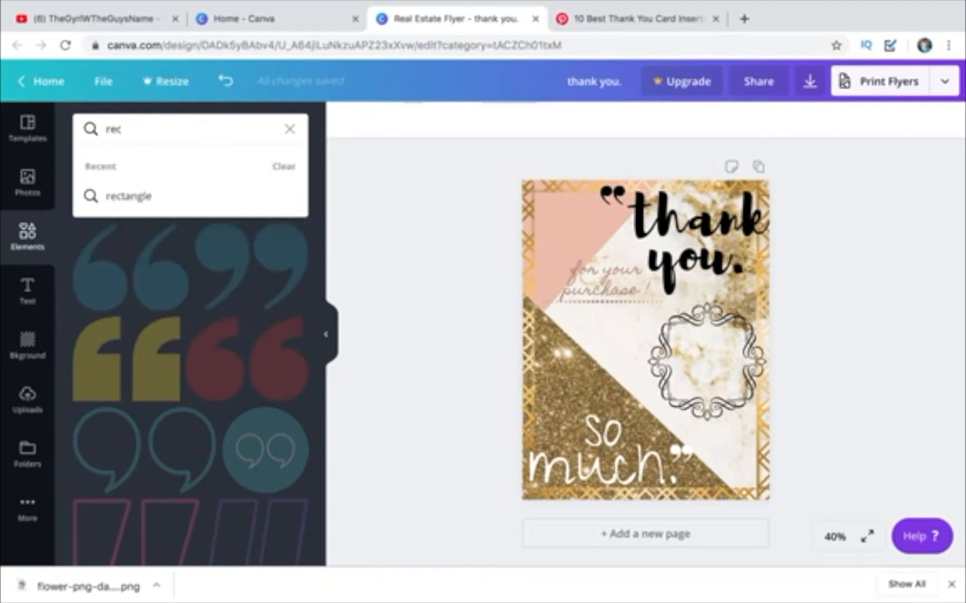
pyautogui.write('t')
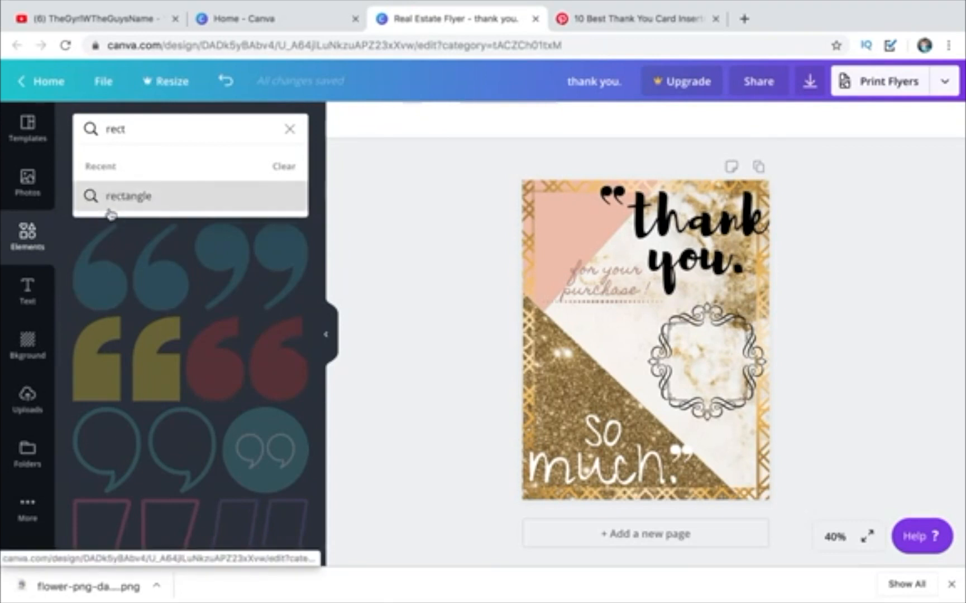
pyautogui.click(128, 195)
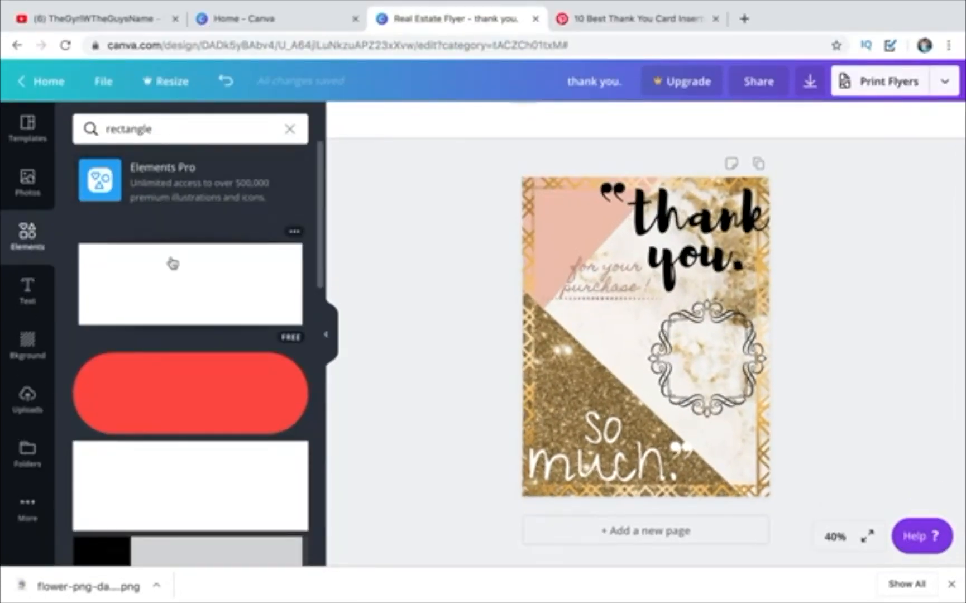
# - Try the orange brush-stroke shape from the rectangle results above the "so much" text, and delete it
pyautogui.scroll(-3, 170, 263)
pyautogui.scroll(-3, 173, 263)
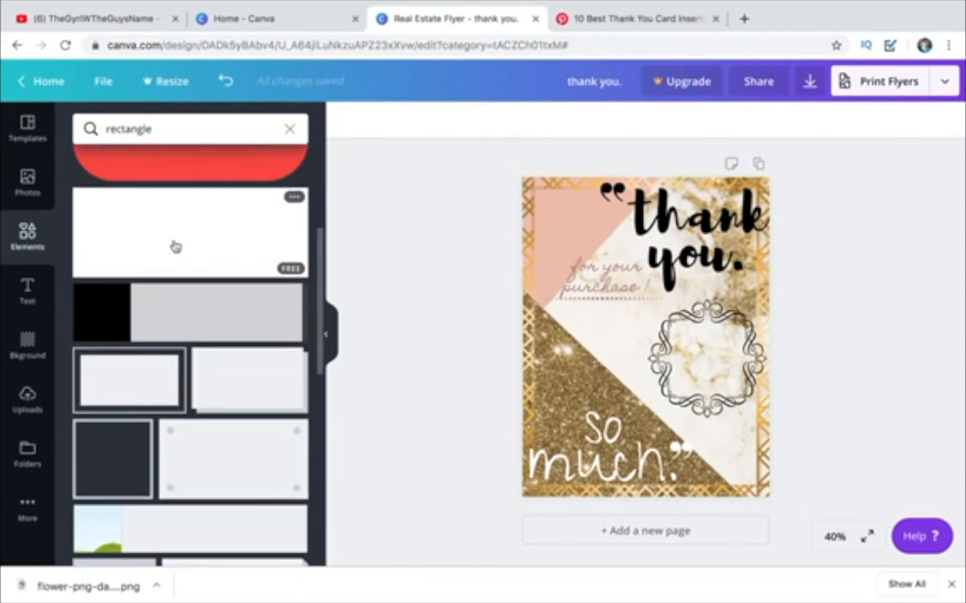
pyautogui.scroll(-5, 176, 247)
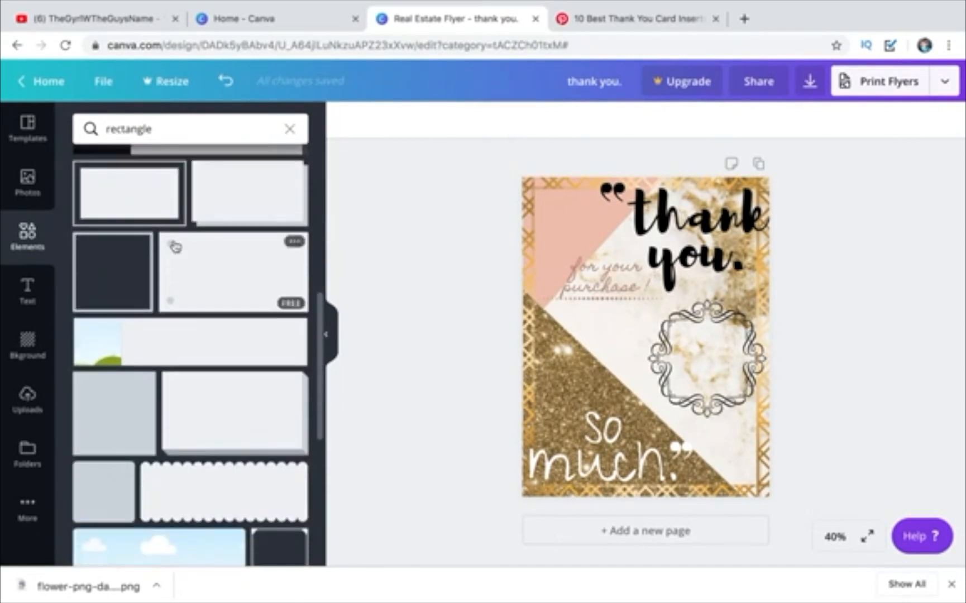
pyautogui.scroll(-10, 176, 247)
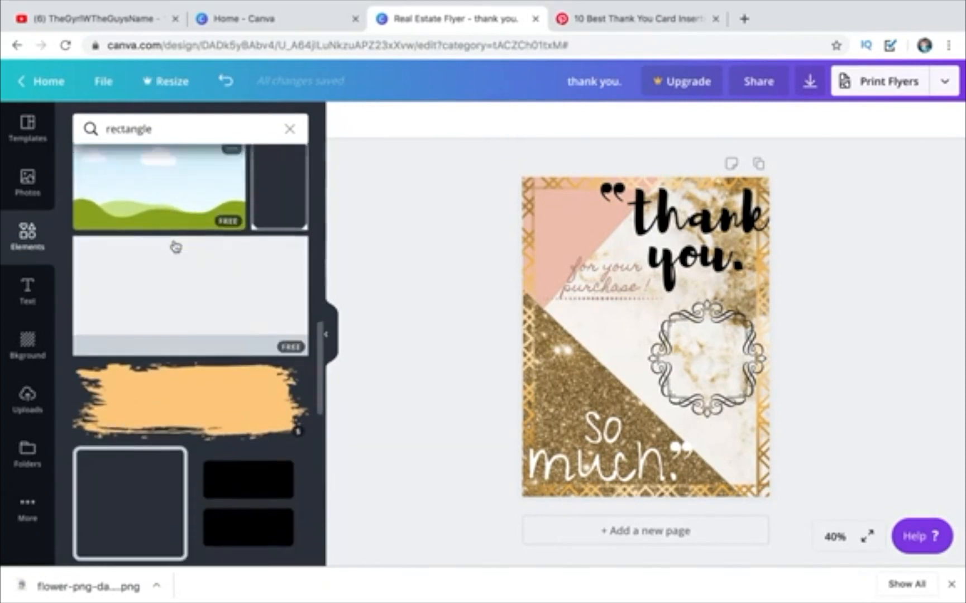
pyautogui.scroll(-4, 176, 247)
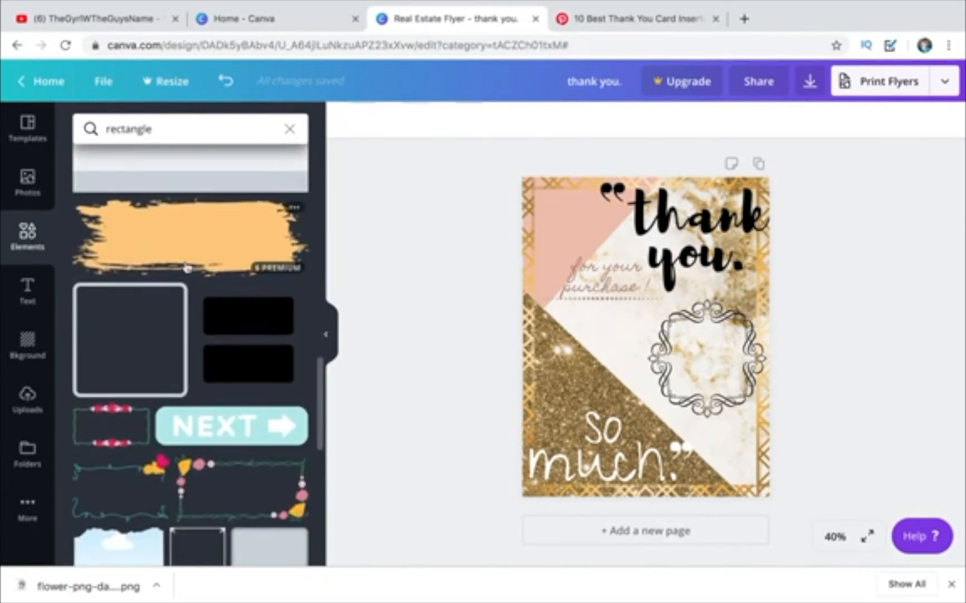
pyautogui.scroll(-3, 187, 268)
pyautogui.scroll(3, 187, 263)
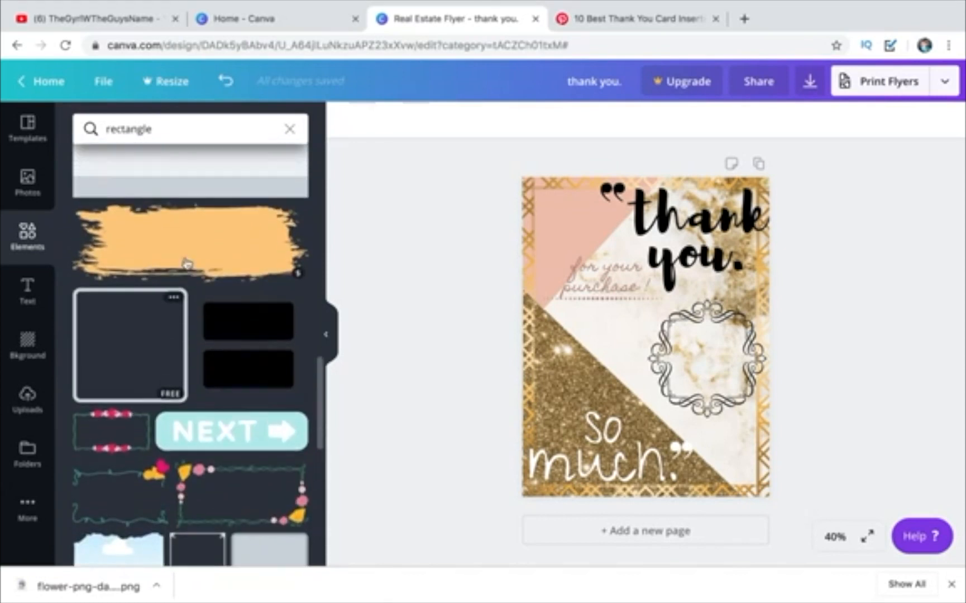
pyautogui.click(184, 244)
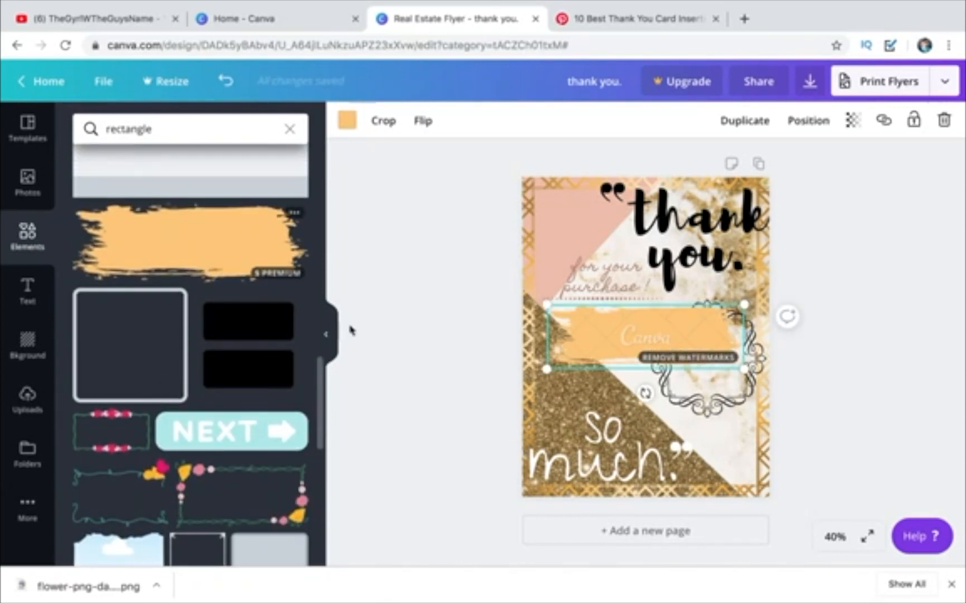
pyautogui.moveTo(593, 335); pyautogui.dragTo(568, 367)
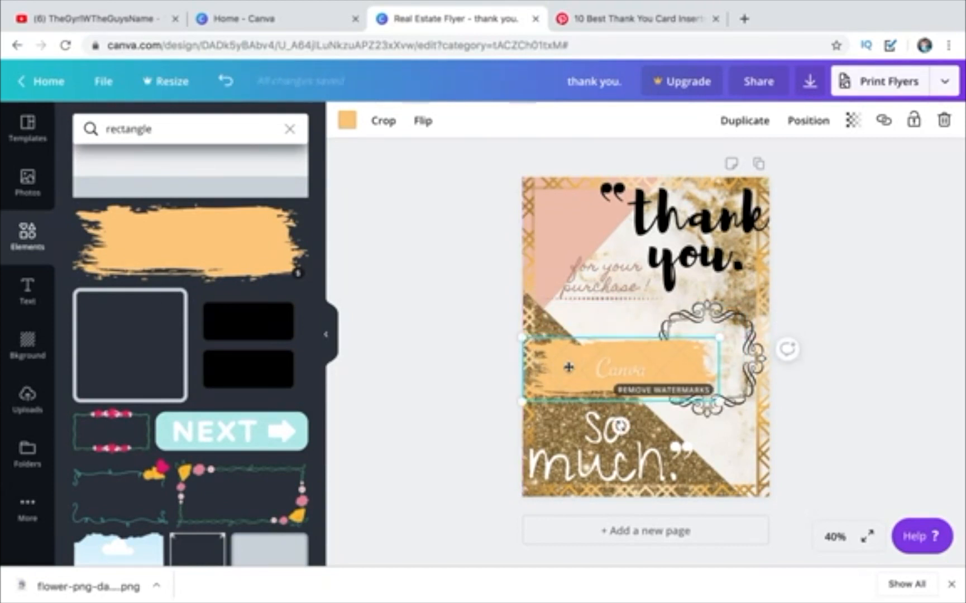
pyautogui.press('Delete')
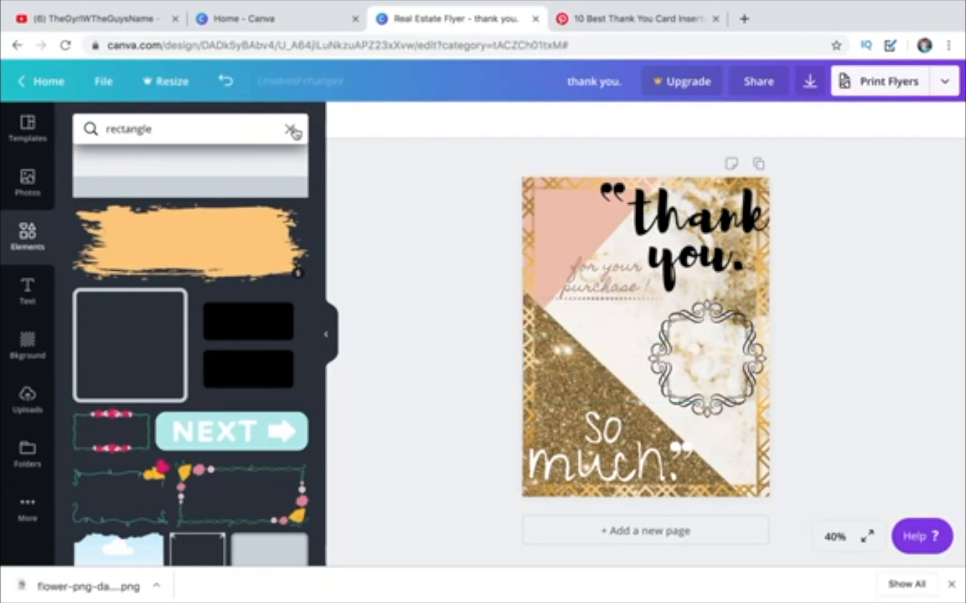
# - Search the elements library for "glitter smudge" and look through the results for a suitable gold shape
pyautogui.click(290, 130)
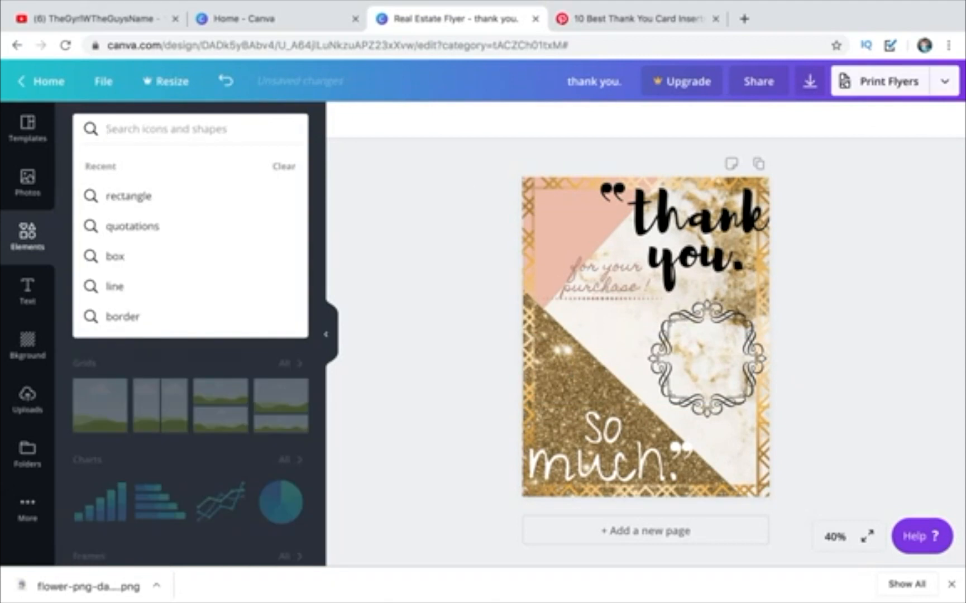
pyautogui.write('glitter')
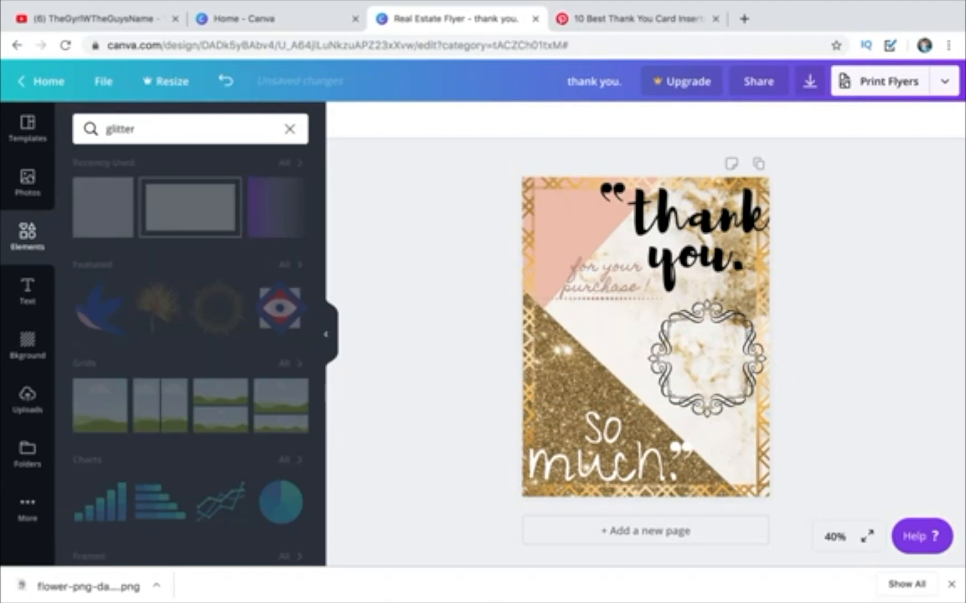
pyautogui.write(' smudge')
pyautogui.press('Return')
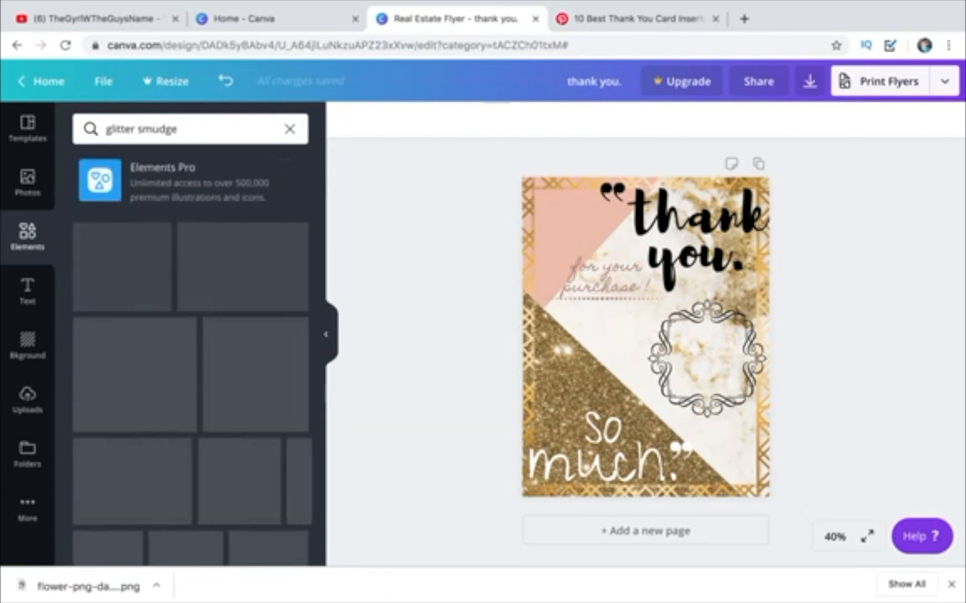
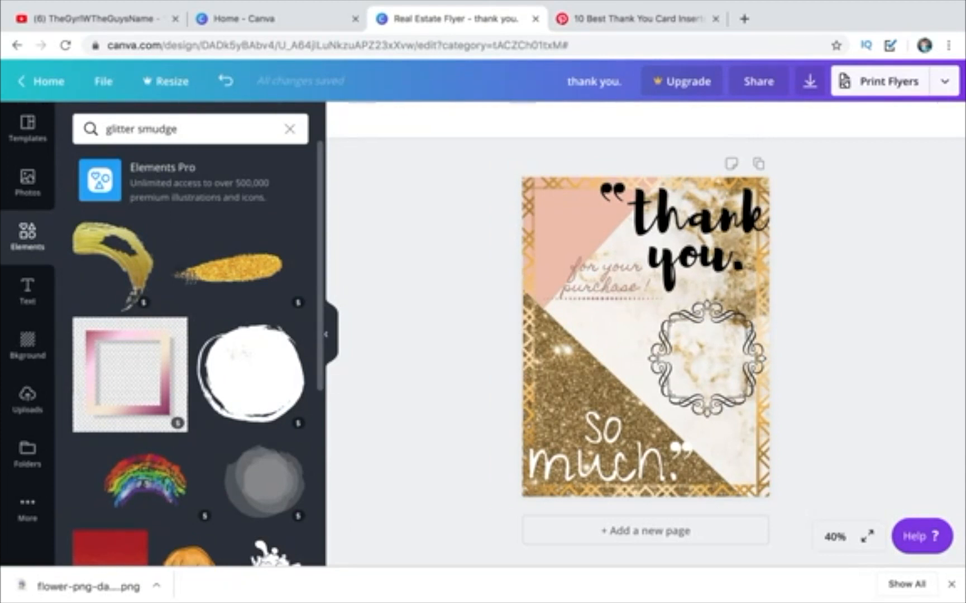
pyautogui.scroll(-4, 180, 274)
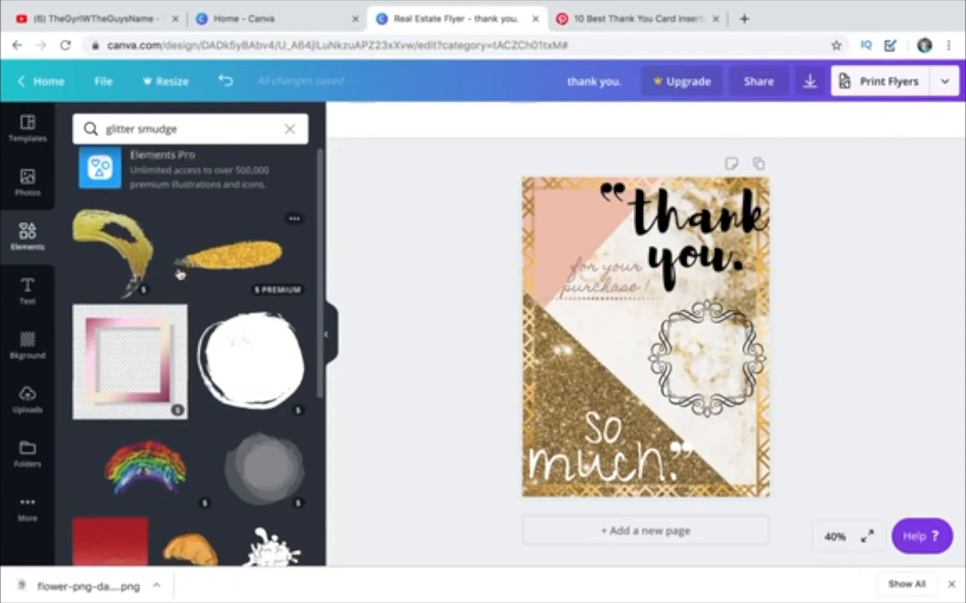
pyautogui.scroll(-6, 180, 274)
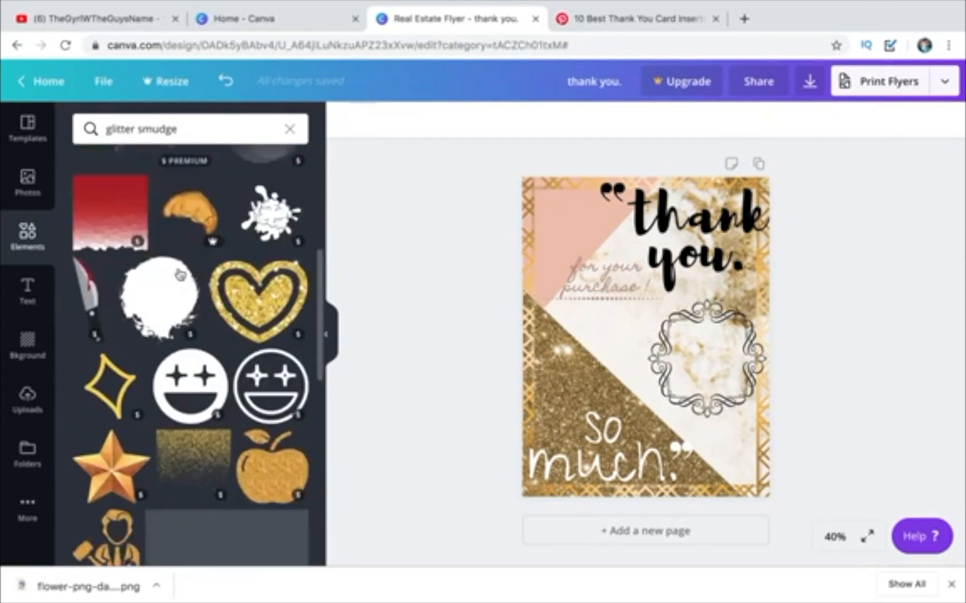
pyautogui.scroll(-5, 178, 272)
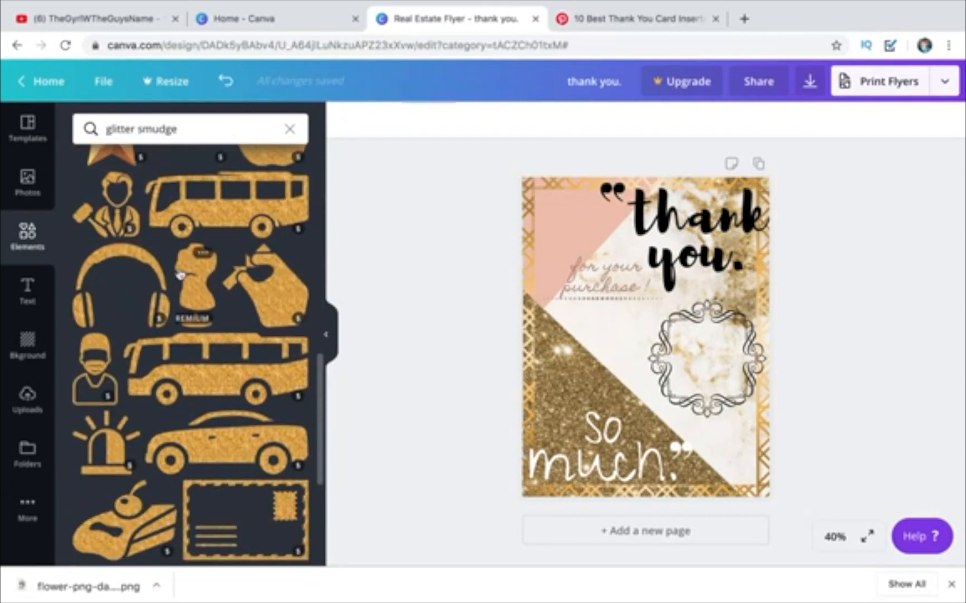
pyautogui.scroll(-6, 173, 324)
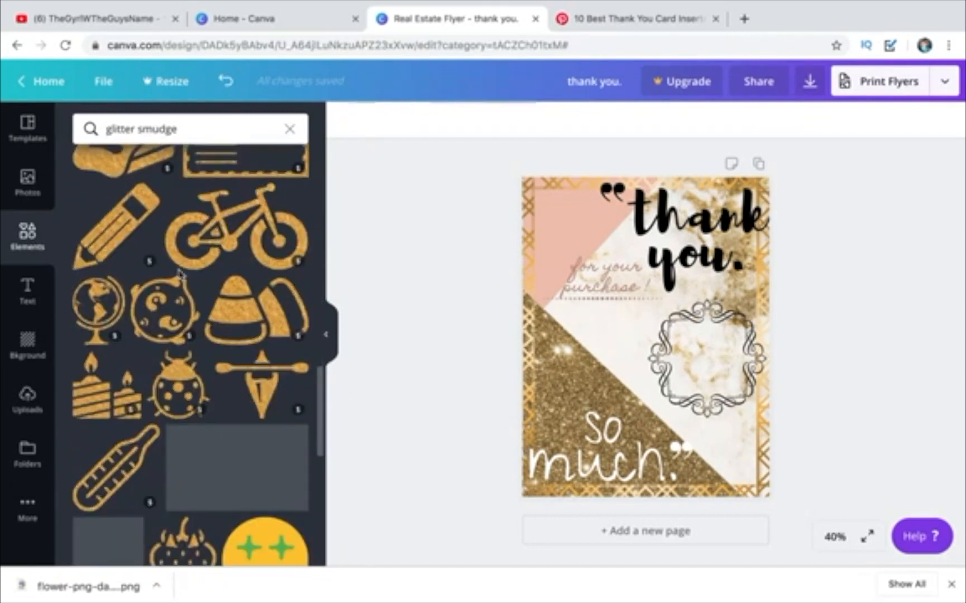
# - Add the gold mosaic pattern image from the uploaded images to the flyer
pyautogui.click(27, 399)
pyautogui.scroll(-5, 207, 373)
pyautogui.scroll(10, 207, 373)
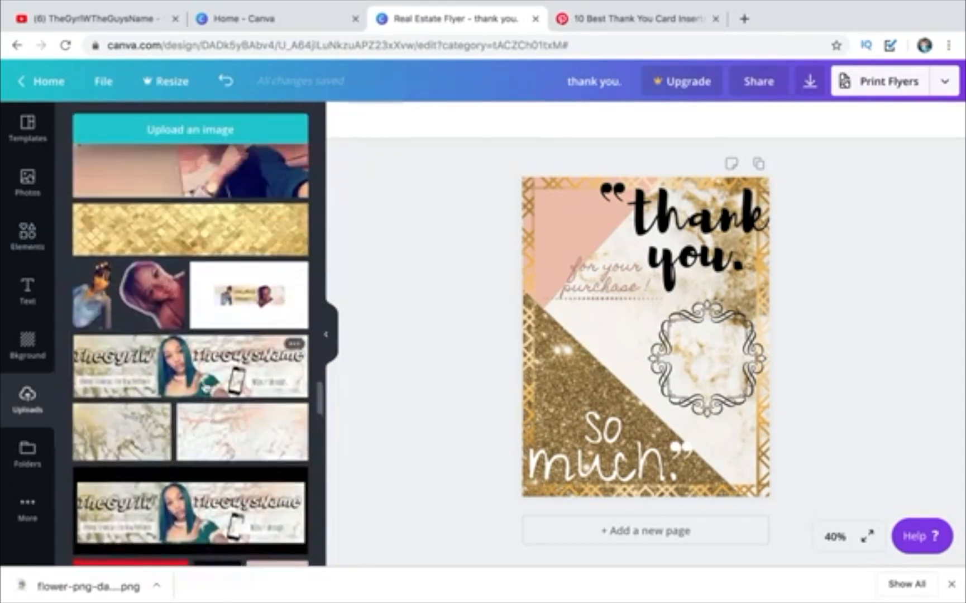
pyautogui.click(207, 352)
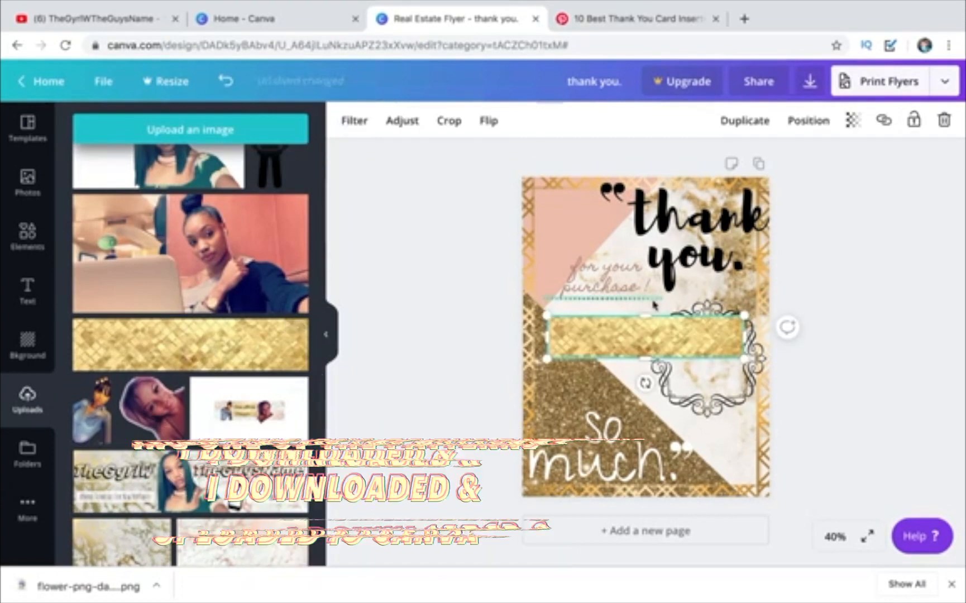
# - Make the gold pattern image taller and narrower, and place it beside the ornate frame above "so much"
pyautogui.moveTo(648, 362); pyautogui.dragTo(651, 417)
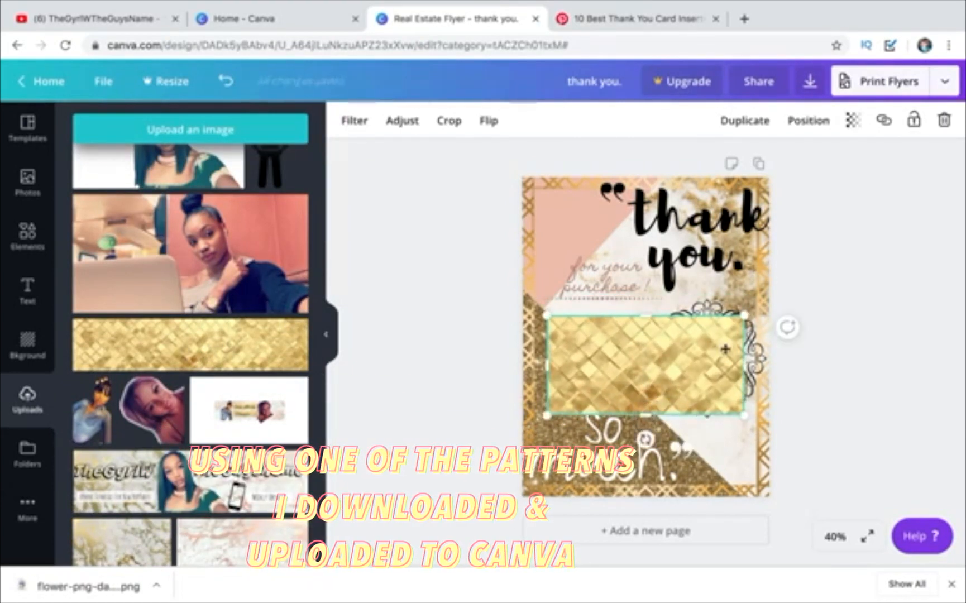
pyautogui.moveTo(731, 369); pyautogui.dragTo(670, 365)
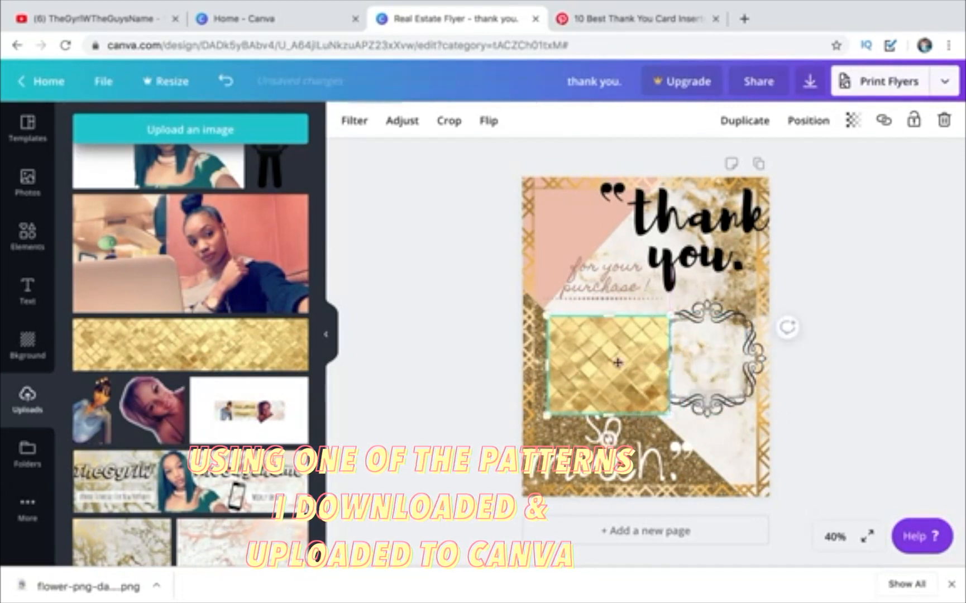
pyautogui.moveTo(607, 363); pyautogui.dragTo(601, 356)
# - Shrink the ornate frame away from the gold pattern and move it slightly down along the flyer's edge
pyautogui.click(657, 416)
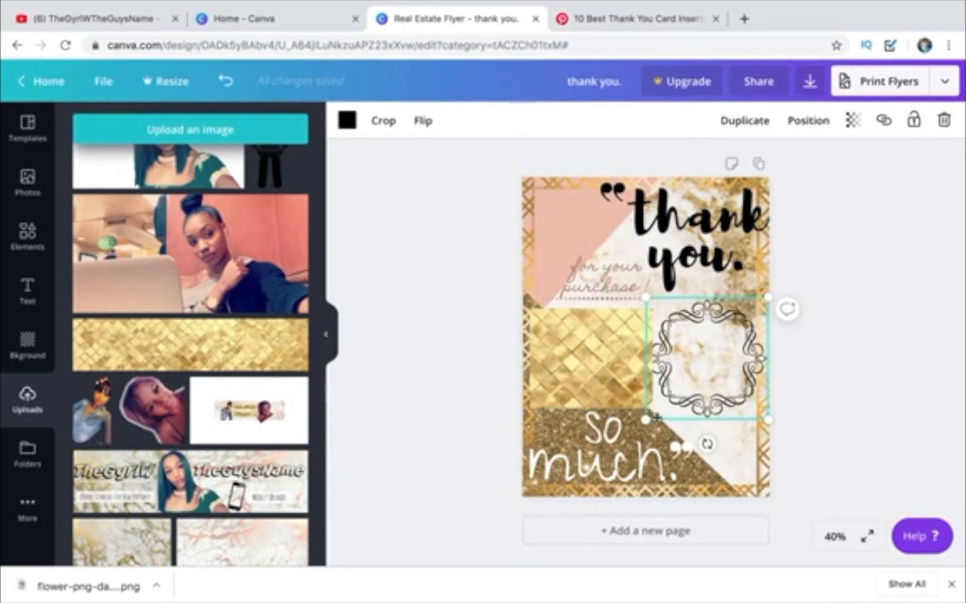
pyautogui.moveTo(648, 418); pyautogui.dragTo(672, 402)
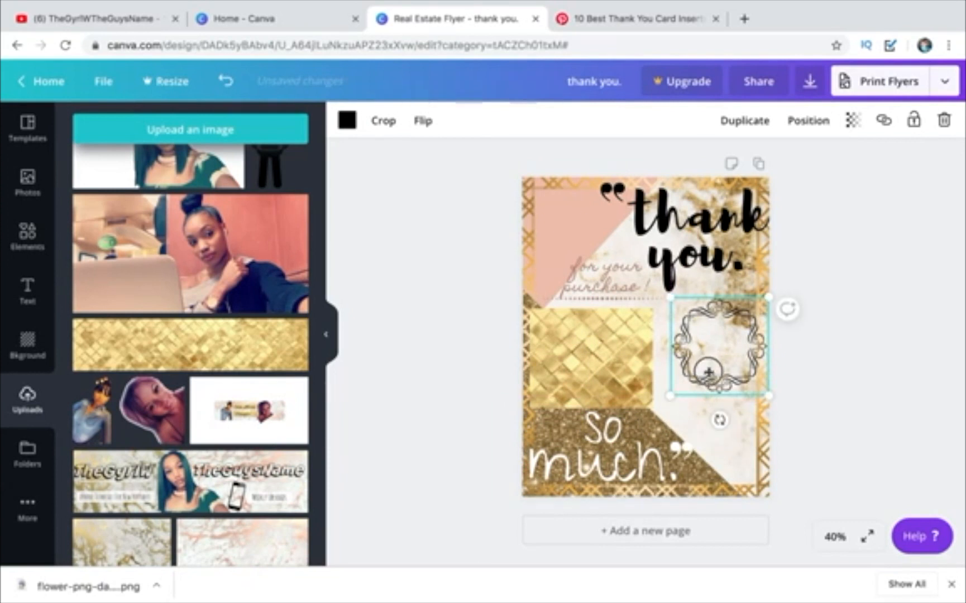
pyautogui.moveTo(708, 371); pyautogui.dragTo(708, 382)
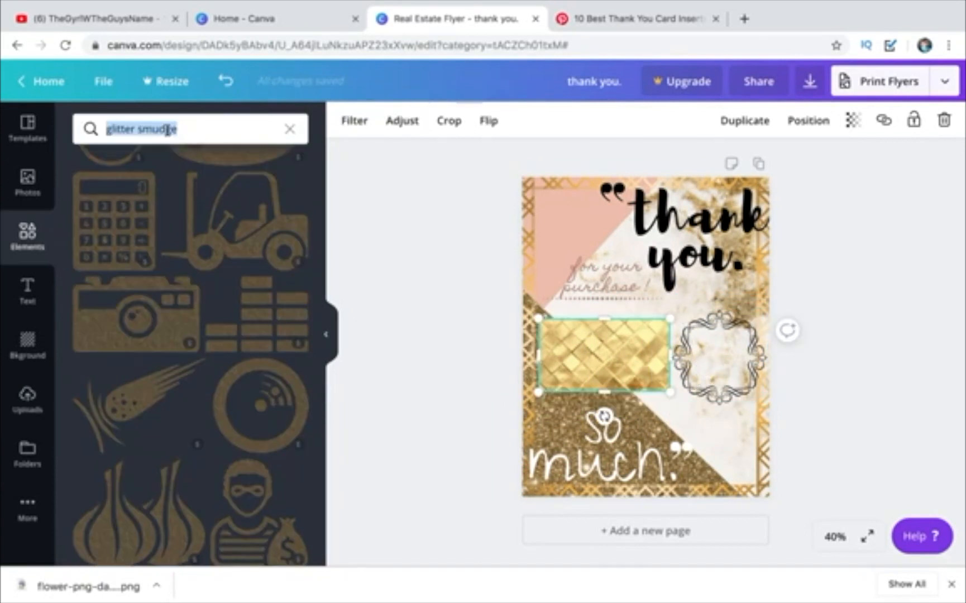
# - Search the elements library for "rectangle"
pyautogui.write('rect')
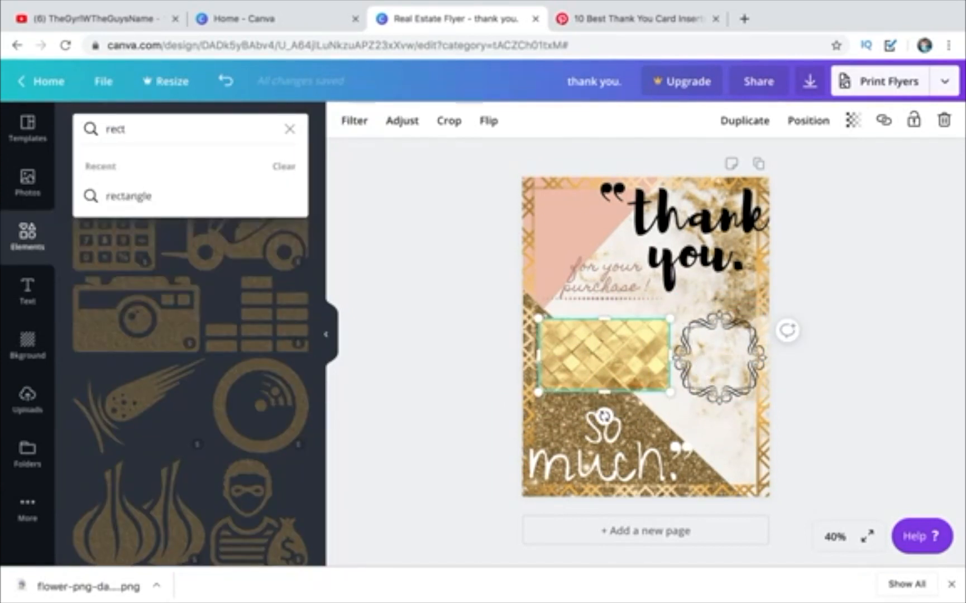
pyautogui.click(168, 195)
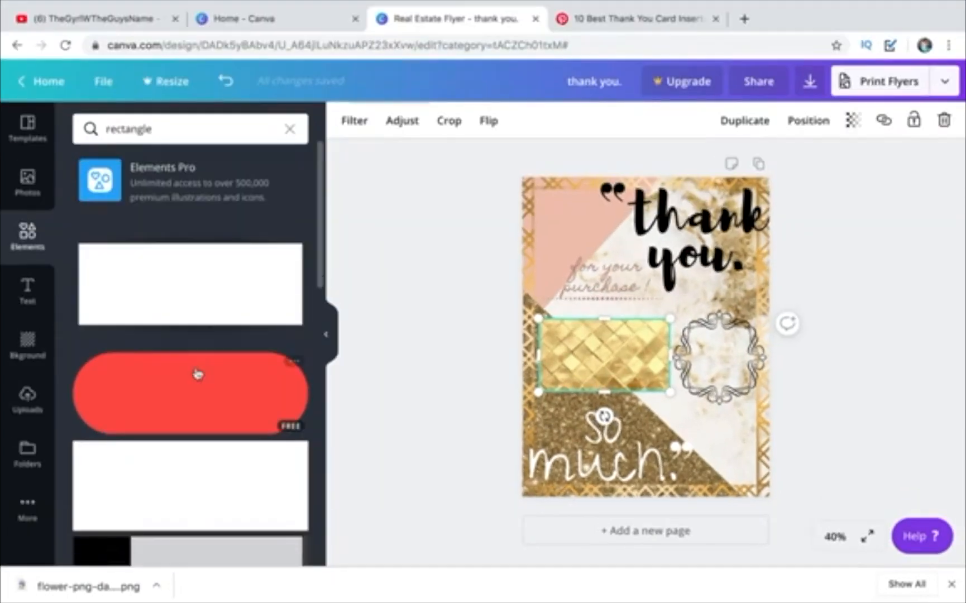
pyautogui.scroll(-2, 198, 374)
pyautogui.scroll(2, 195, 373)
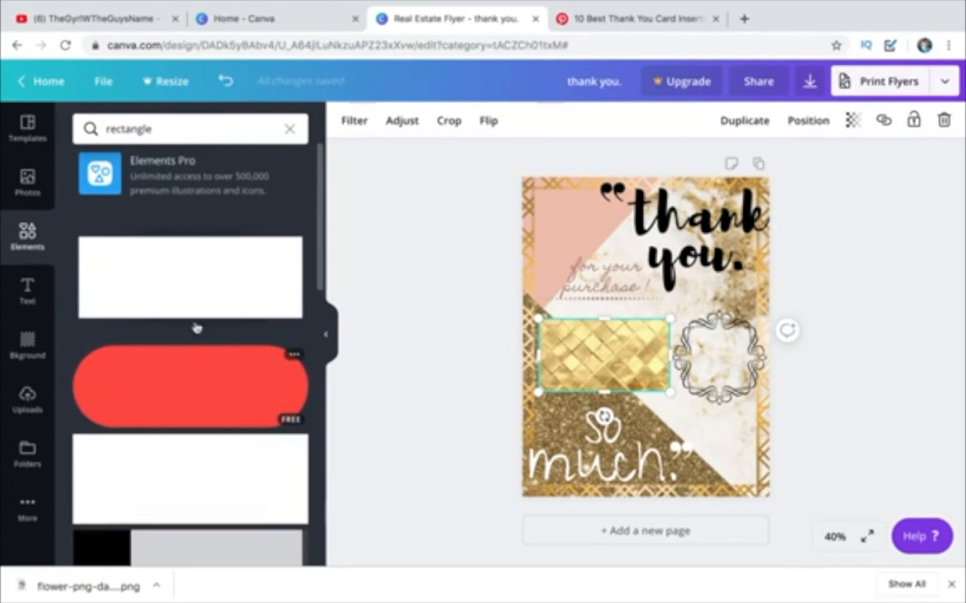
pyautogui.click(196, 304)
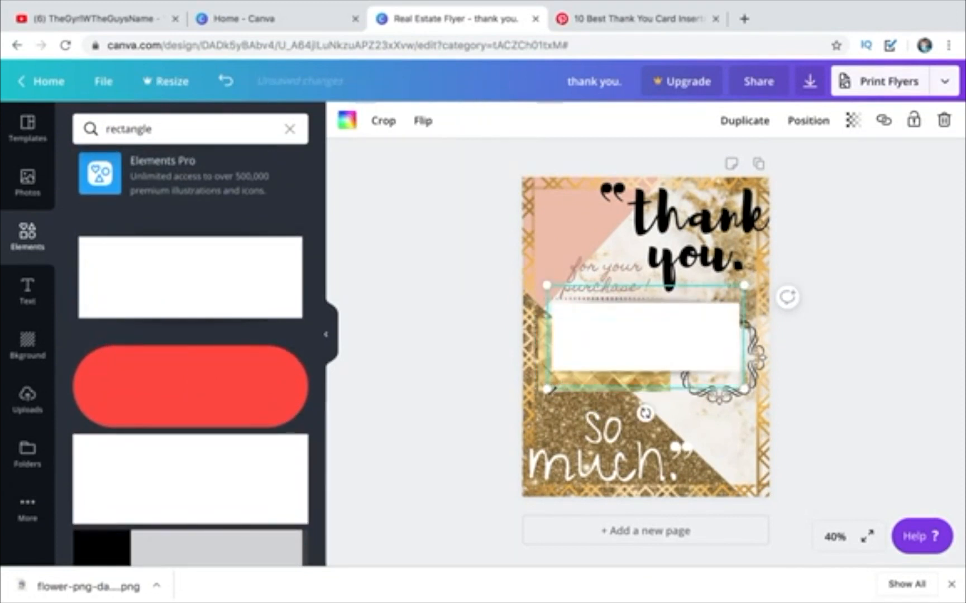
pyautogui.moveTo(548, 389); pyautogui.dragTo(570, 380)
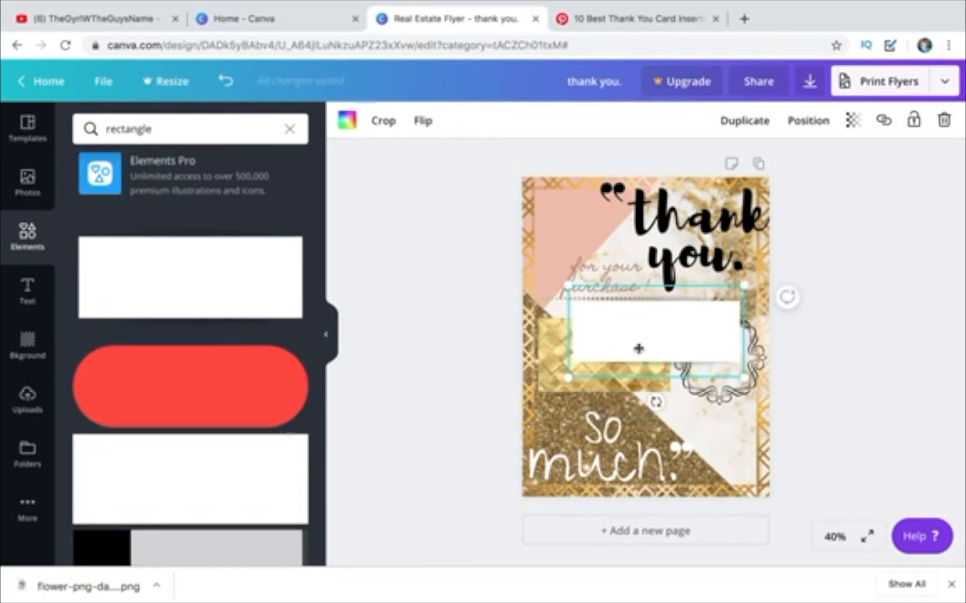
pyautogui.moveTo(655, 336); pyautogui.dragTo(630, 361)
pyautogui.press('Delete')
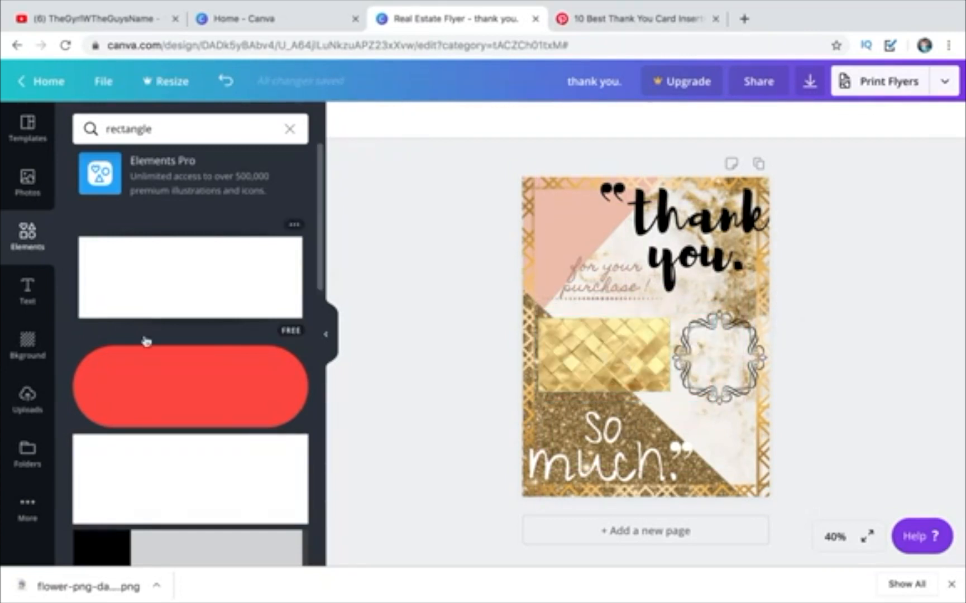
pyautogui.scroll(-4, 145, 340)
pyautogui.click(201, 265)
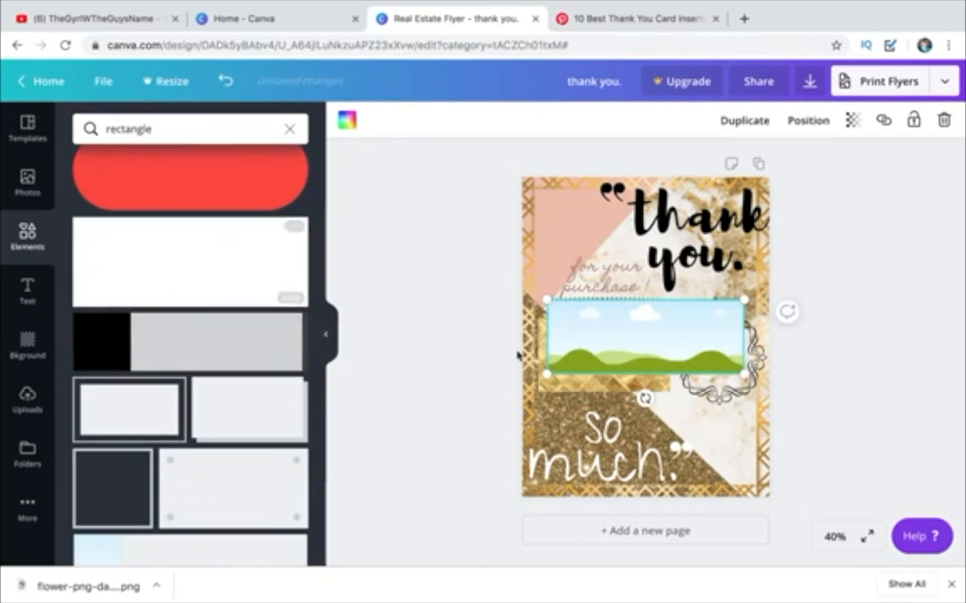
pyautogui.press('Delete')
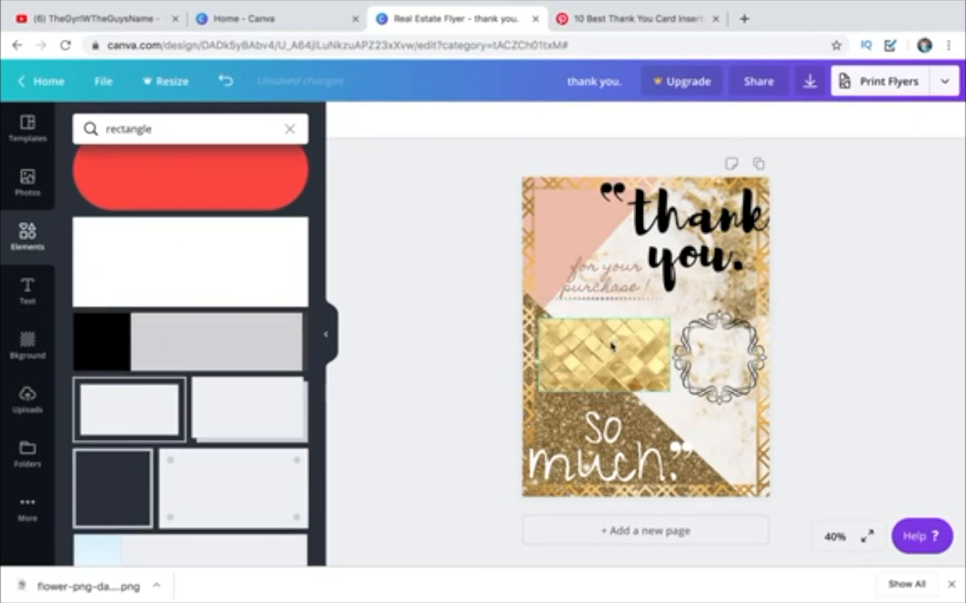
# - Find the plain grey-bordered square among the rectangle results and add it to the flyer
pyautogui.scroll(-3, 170, 365)
pyautogui.scroll(-1, 171, 364)
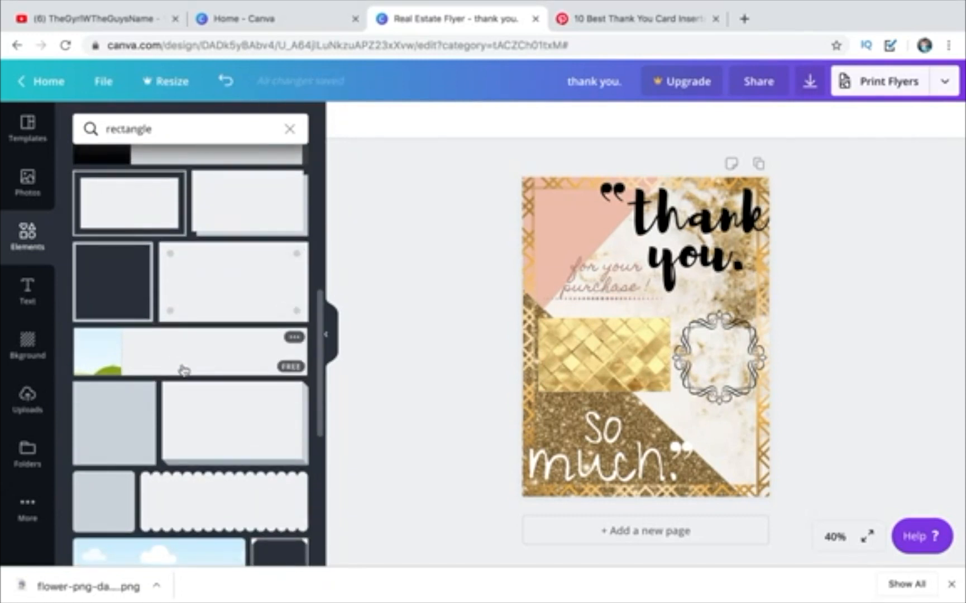
pyautogui.scroll(-4, 185, 370)
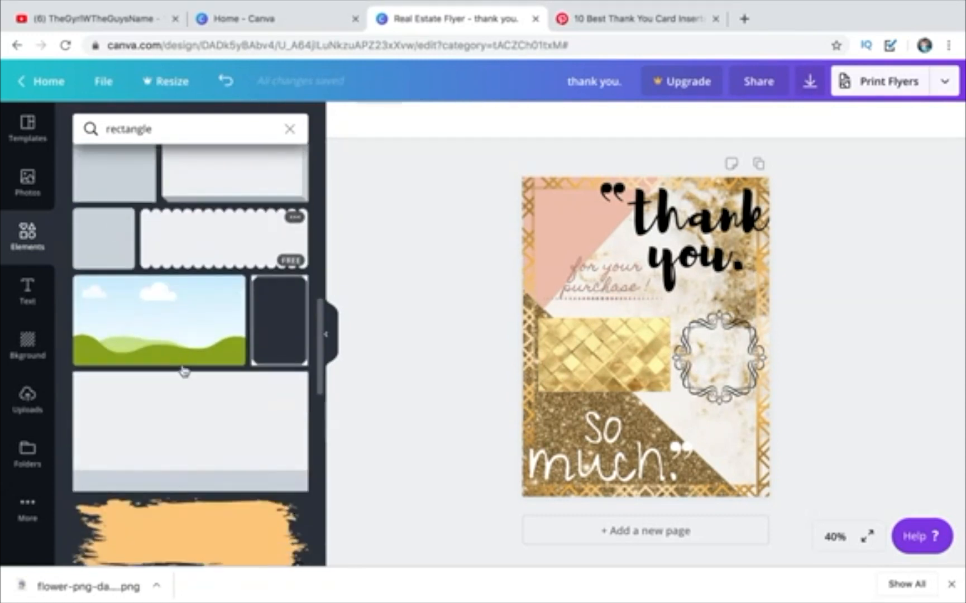
pyautogui.scroll(-8, 184, 371)
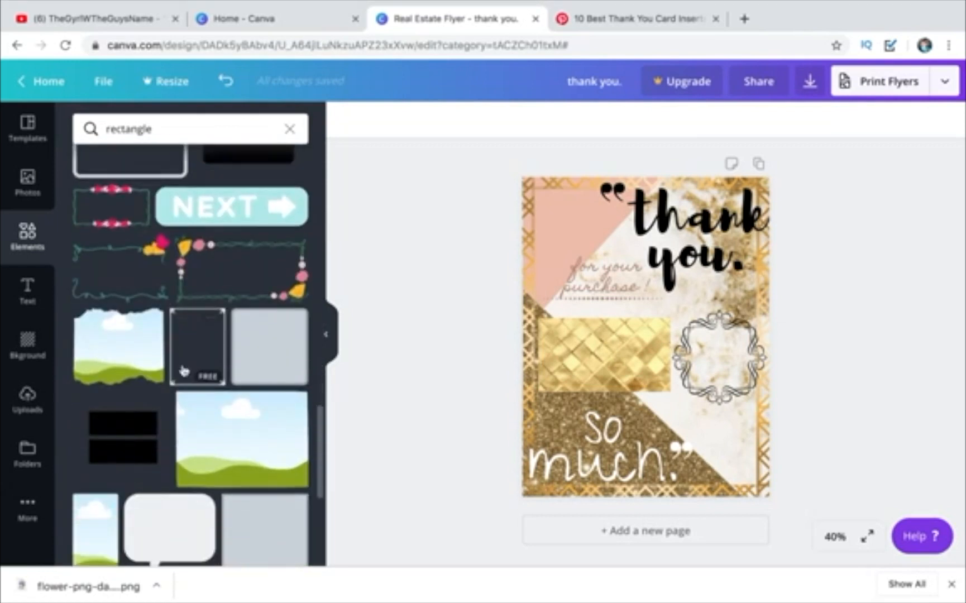
pyautogui.scroll(-4, 183, 371)
pyautogui.scroll(1, 183, 371)
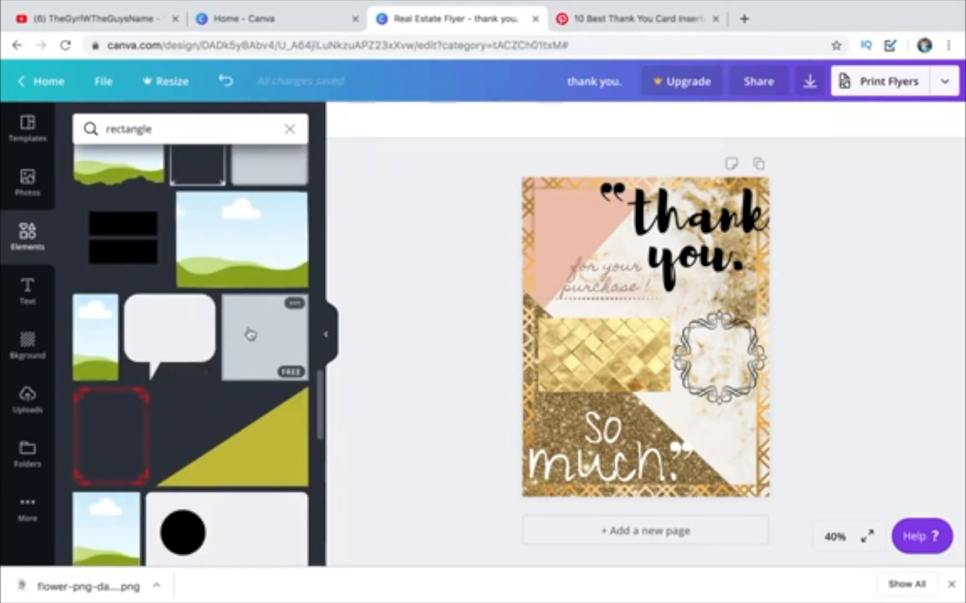
pyautogui.click(251, 333)
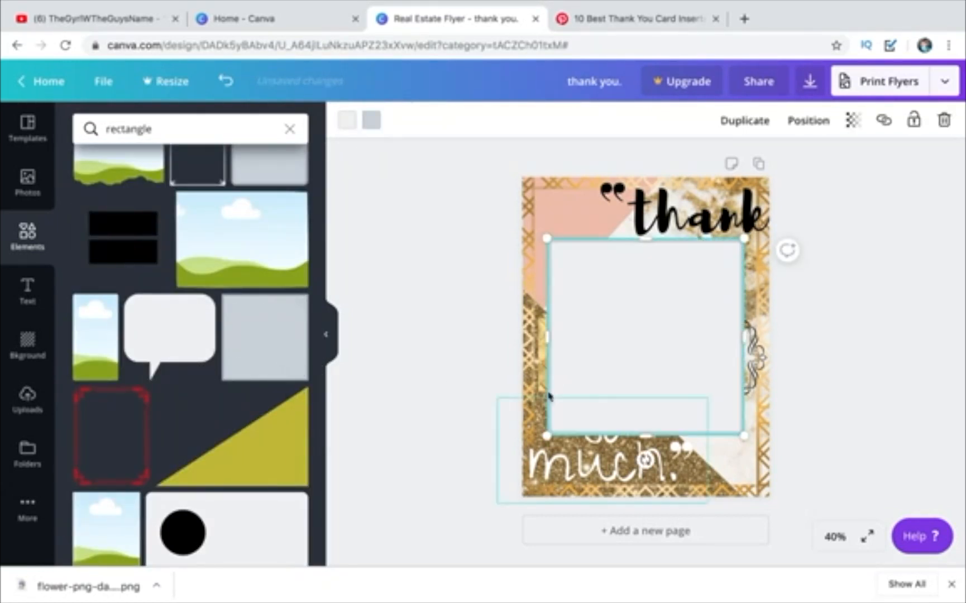
# - Recolour both the border and the fill of the new square white
pyautogui.click(370, 121)
pyautogui.click(283, 318)
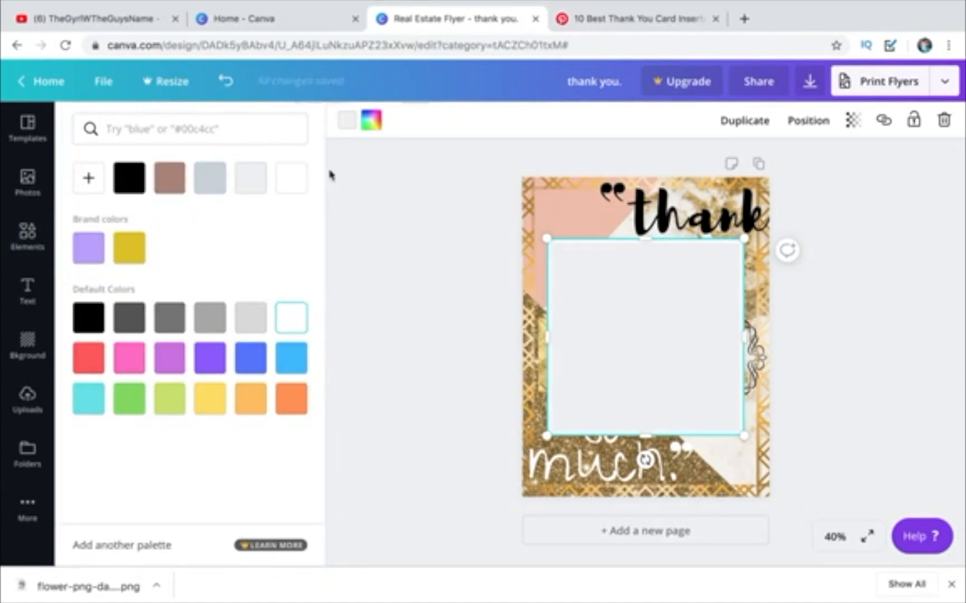
pyautogui.click(302, 320)
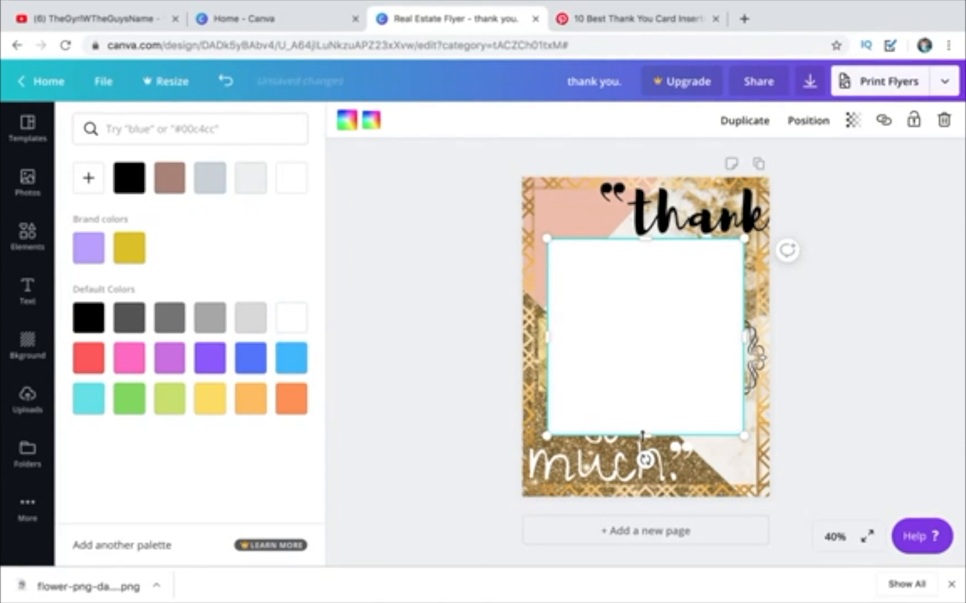
# - Reshape the white square into a wide rectangle about 5.3 in width and move it over the gold pattern block
pyautogui.moveTo(643, 435); pyautogui.dragTo(633, 341)
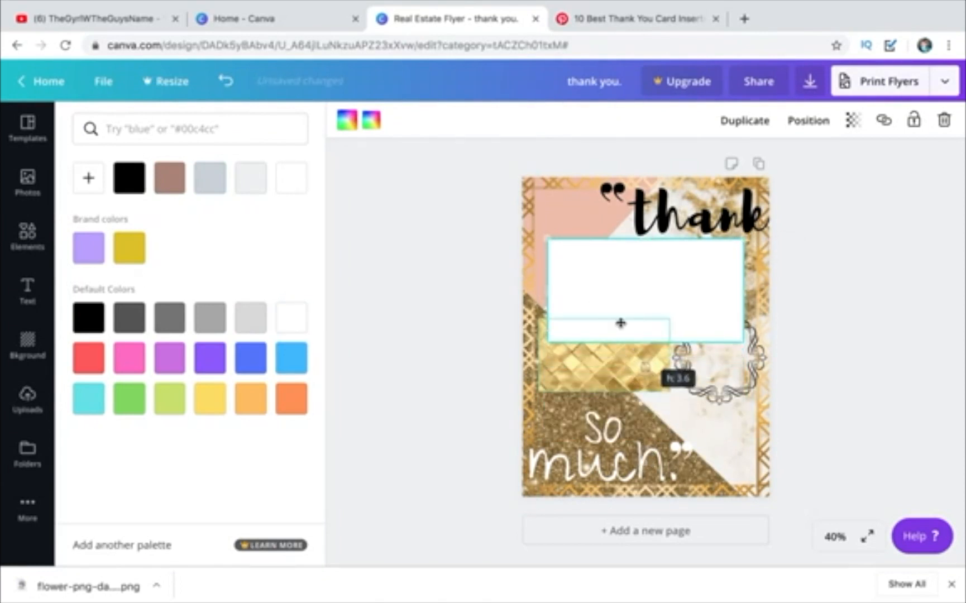
pyautogui.moveTo(550, 286); pyautogui.dragTo(555, 287)
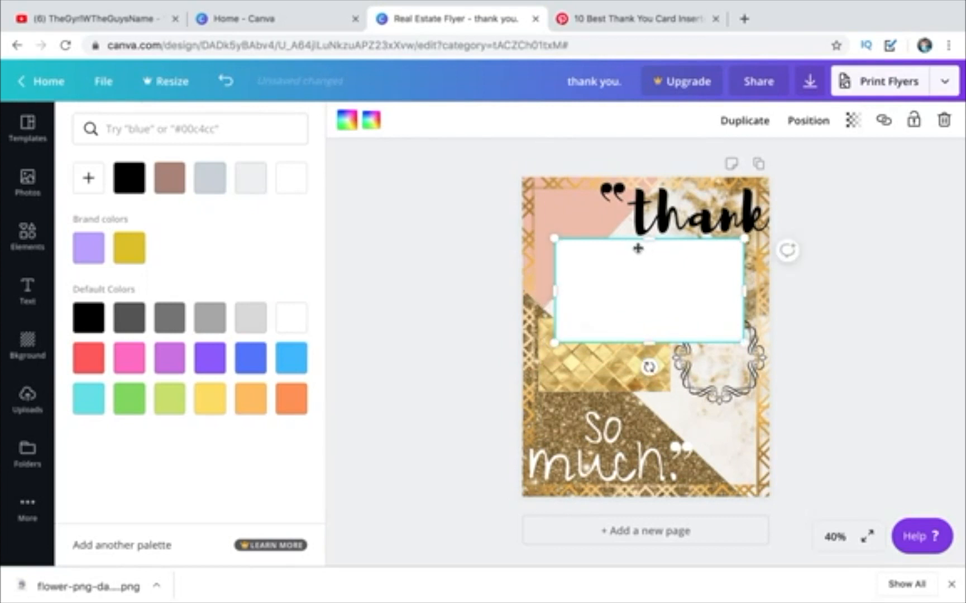
pyautogui.moveTo(648, 242); pyautogui.dragTo(647, 251)
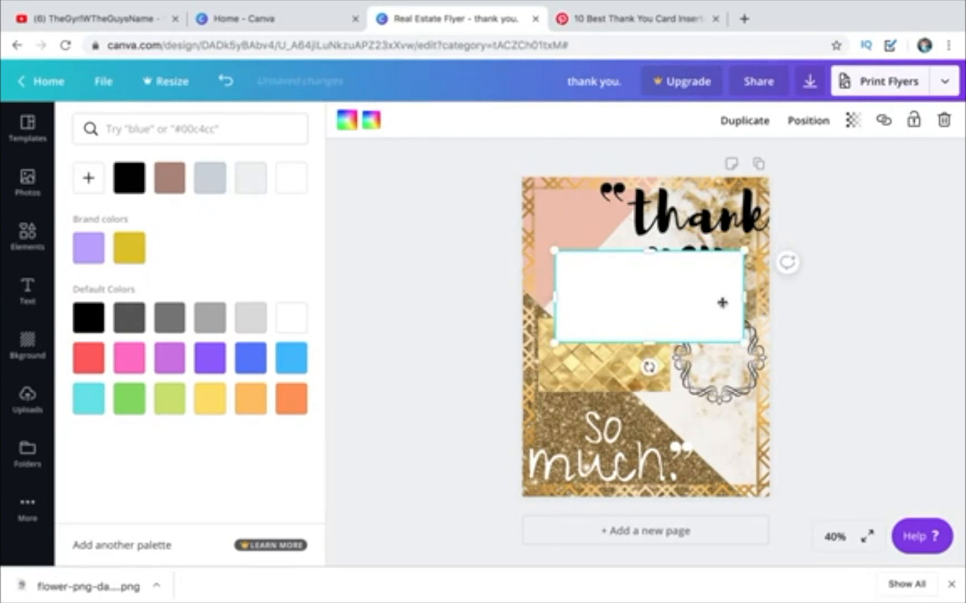
pyautogui.moveTo(745, 301); pyautogui.dragTo(705, 300)
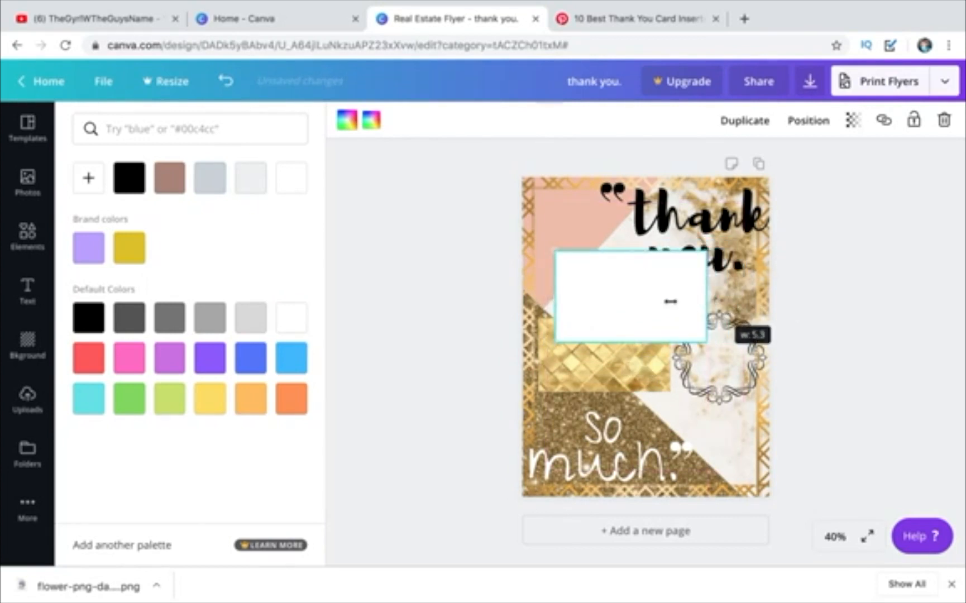
pyautogui.moveTo(647, 311); pyautogui.dragTo(636, 339)
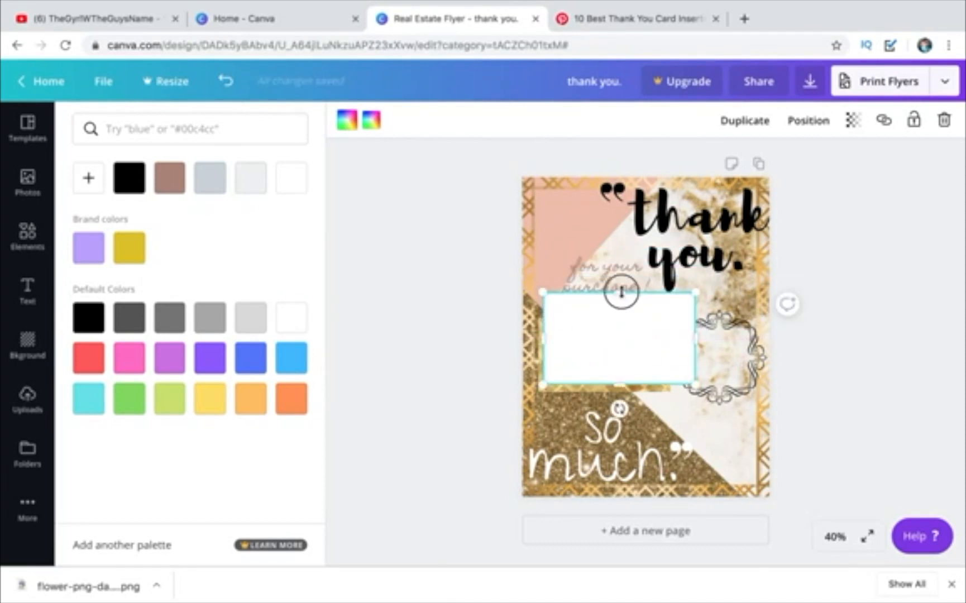
# - Shorten and narrow the white rectangle to fit within the gold pattern block, and move it up onto the block
pyautogui.moveTo(621, 291); pyautogui.dragTo(617, 355)
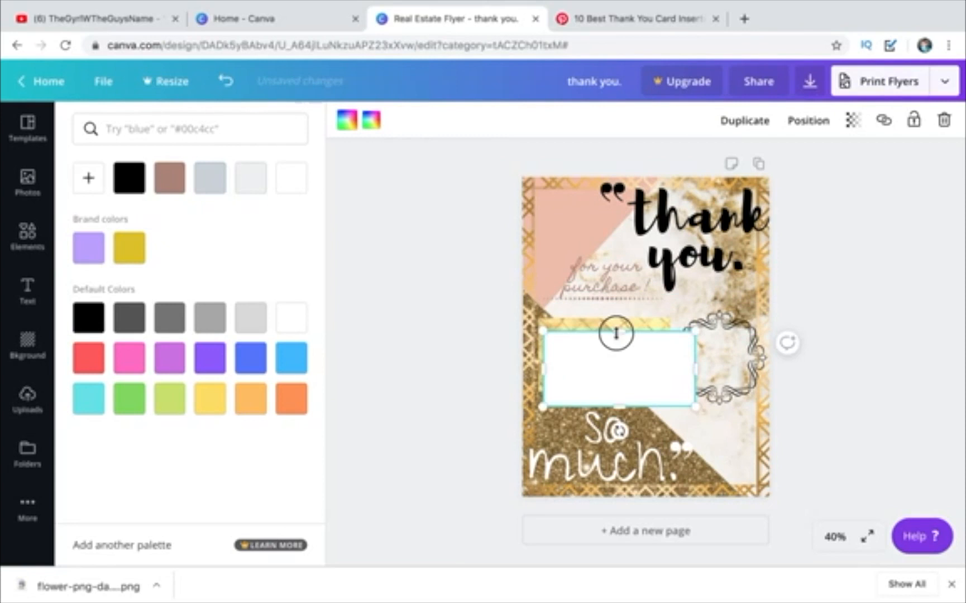
pyautogui.moveTo(617, 333); pyautogui.dragTo(617, 339)
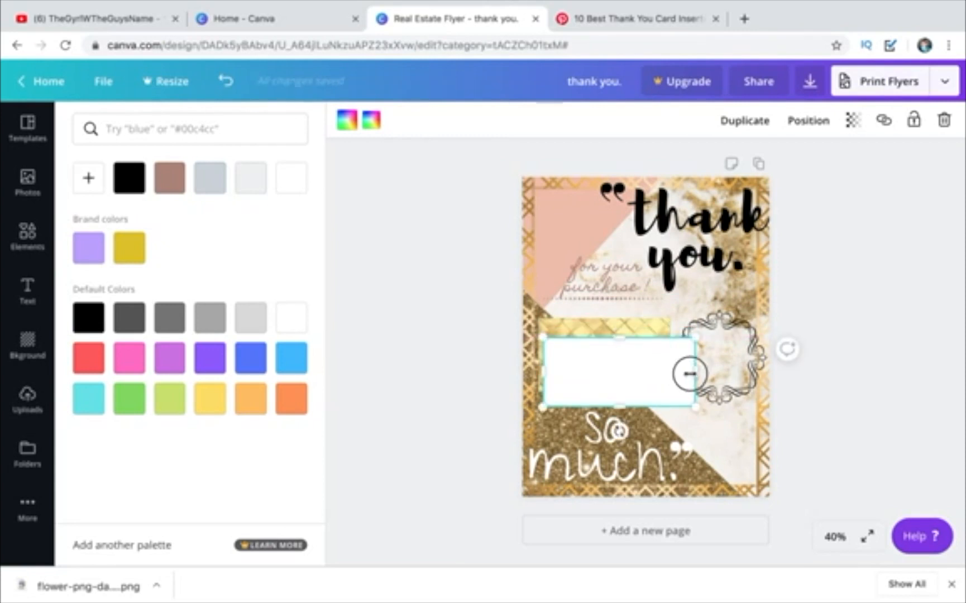
pyautogui.moveTo(694, 373); pyautogui.dragTo(671, 372)
pyautogui.moveTo(615, 409); pyautogui.dragTo(609, 364)
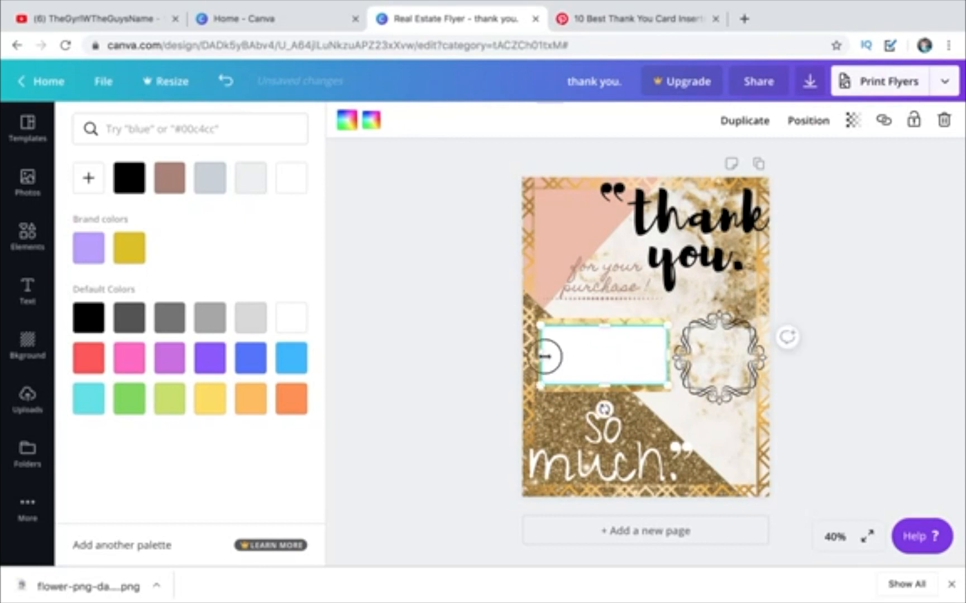
# - Trim the white rectangle's sides, scale it up slightly and centre it on the gold pattern block
pyautogui.moveTo(547, 355); pyautogui.dragTo(549, 356)
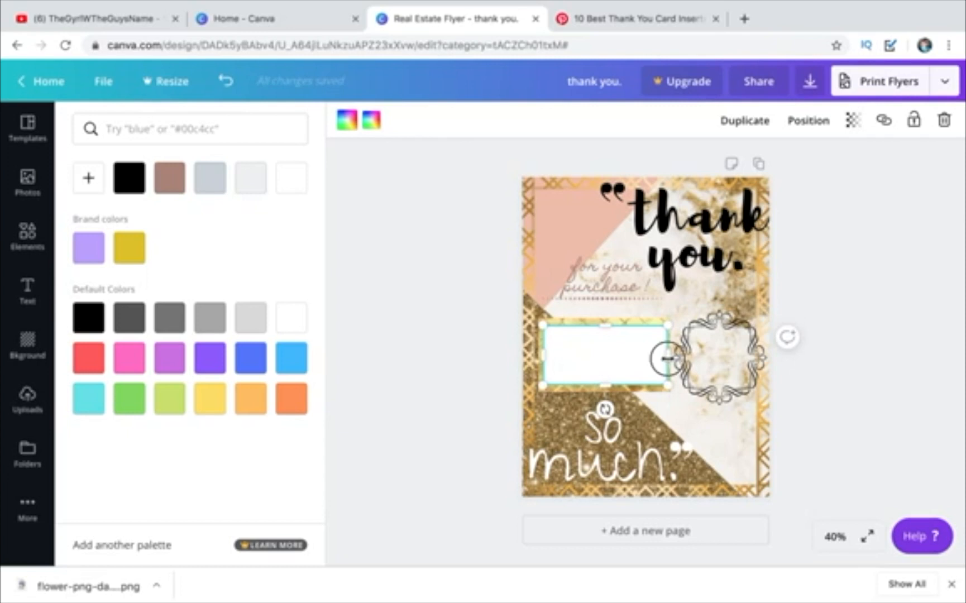
pyautogui.moveTo(664, 358); pyautogui.dragTo(662, 358)
pyautogui.moveTo(607, 371); pyautogui.dragTo(603, 371)
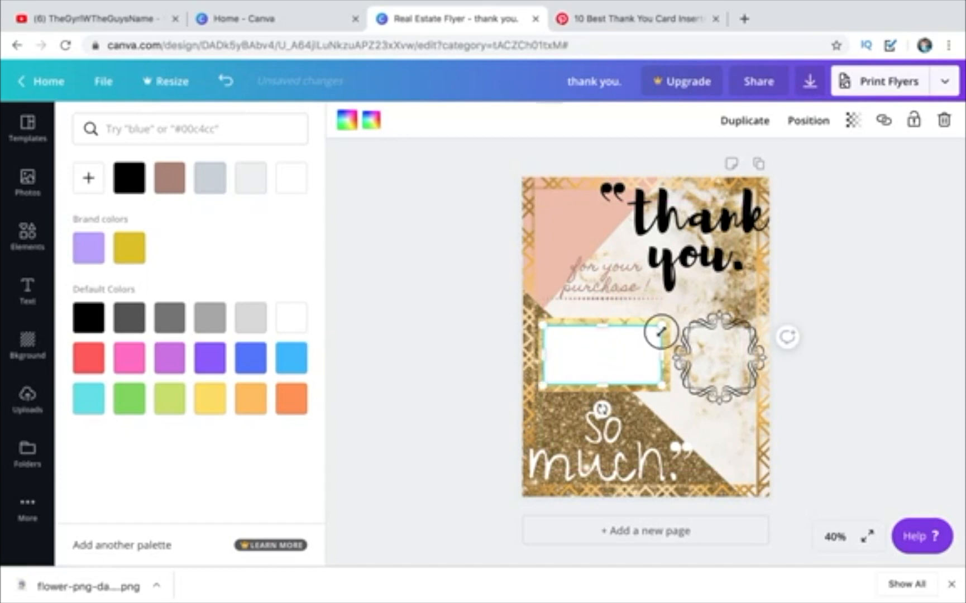
pyautogui.moveTo(660, 330); pyautogui.dragTo(632, 346)
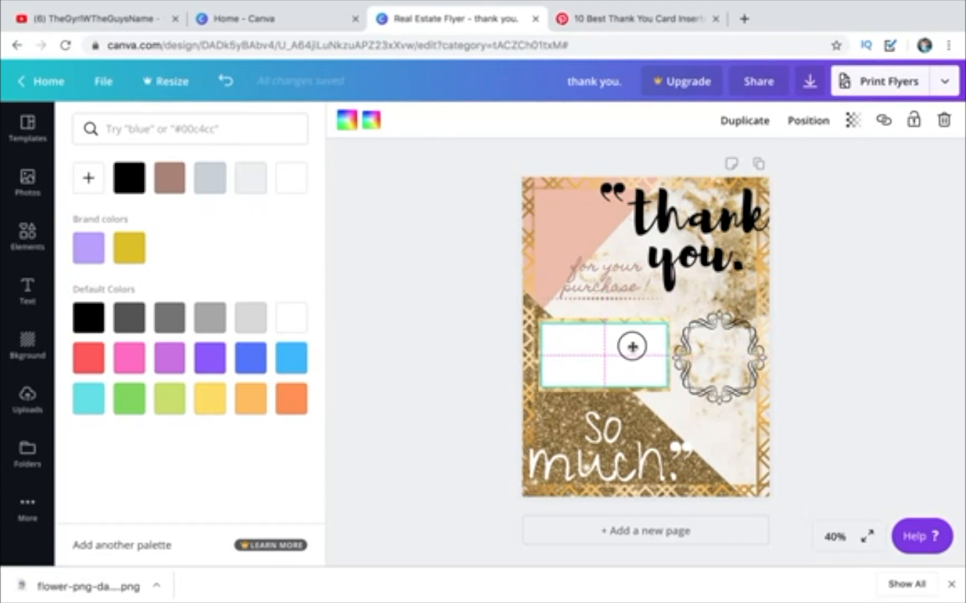
pyautogui.moveTo(632, 346); pyautogui.dragTo(633, 346)
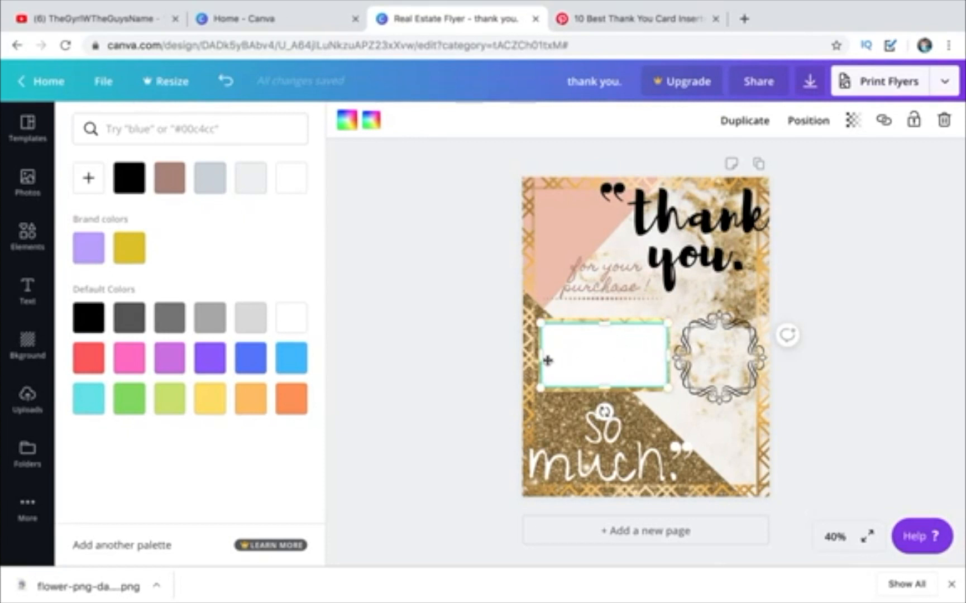
# - Narrow the white rectangle on both sides and recentre it so the gold pattern forms a border around it
pyautogui.moveTo(541, 356); pyautogui.dragTo(542, 355)
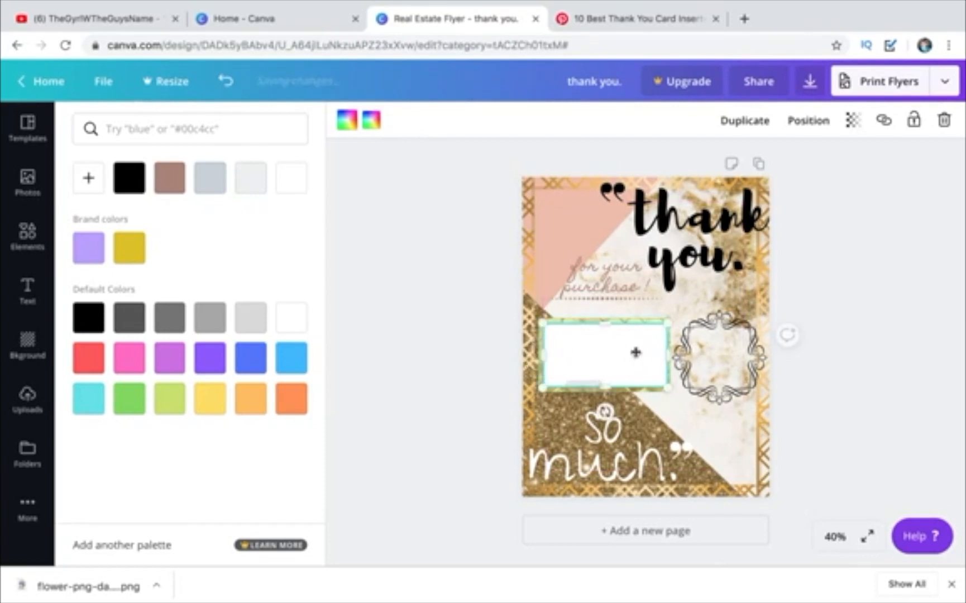
pyautogui.moveTo(667, 356); pyautogui.dragTo(619, 360)
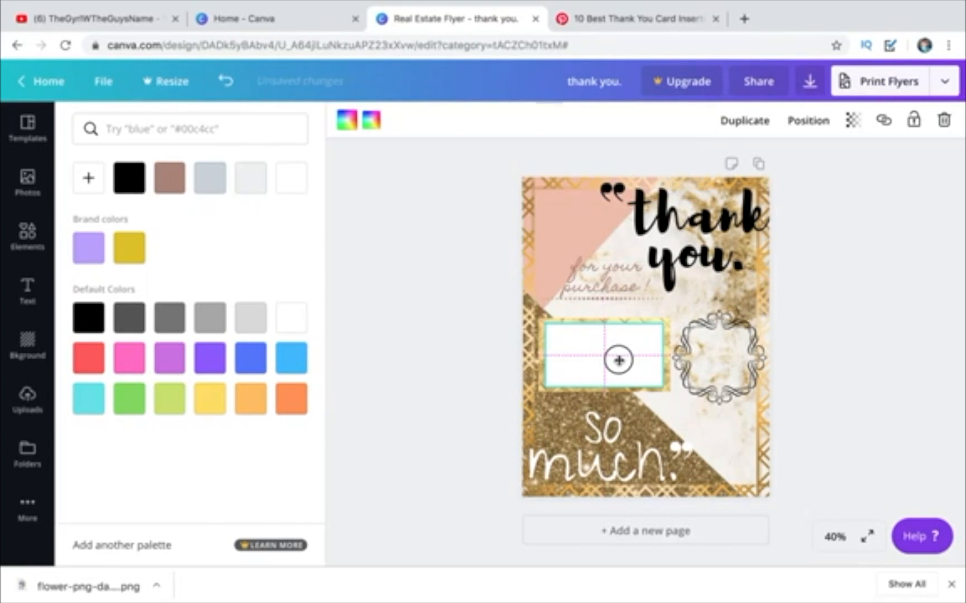
pyautogui.moveTo(619, 360); pyautogui.dragTo(618, 360)
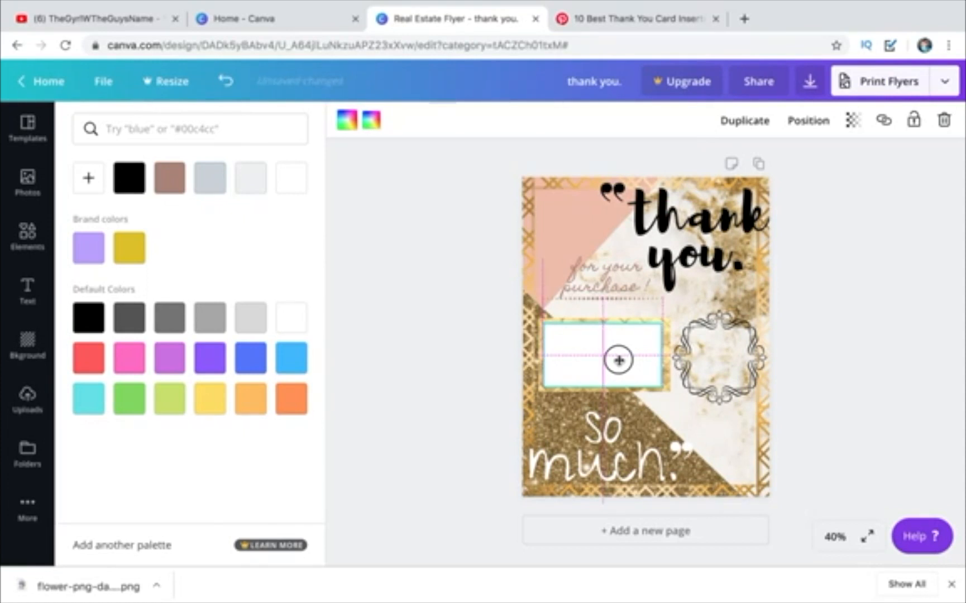
pyautogui.moveTo(619, 360); pyautogui.dragTo(619, 361)
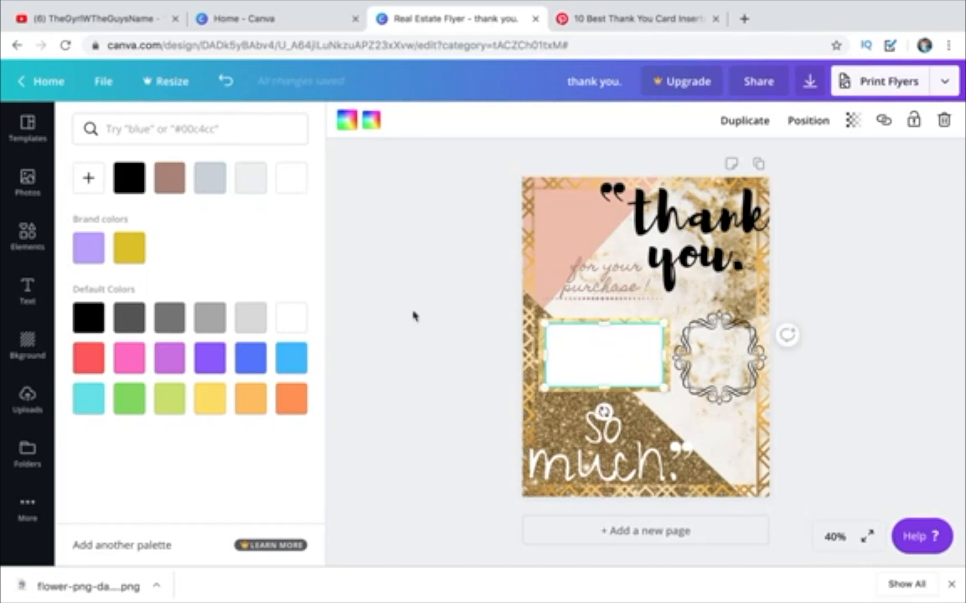
# - Add a subheading text box to the card and replace its placeholder with "$10"
pyautogui.click(45, 302)
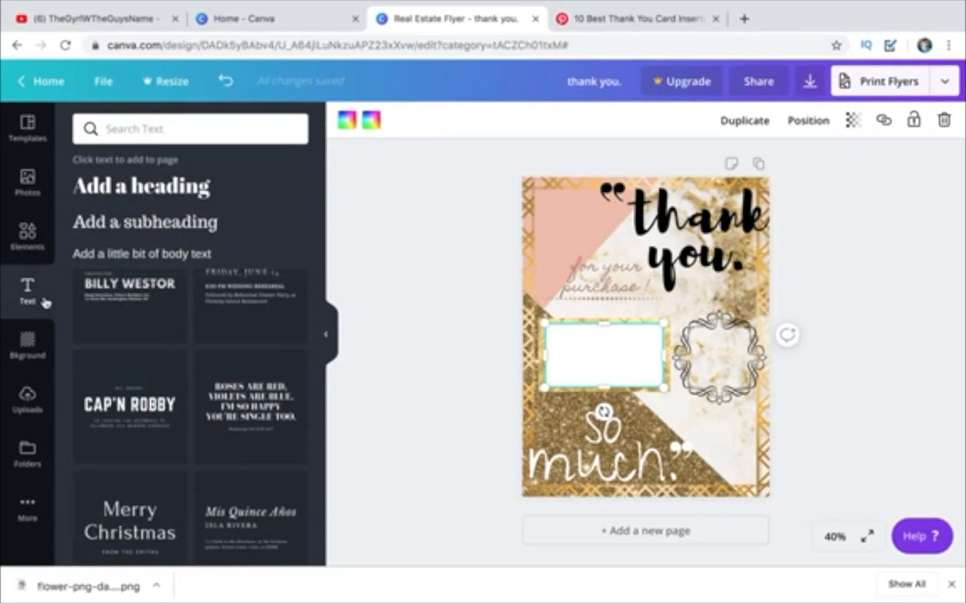
pyautogui.click(120, 231)
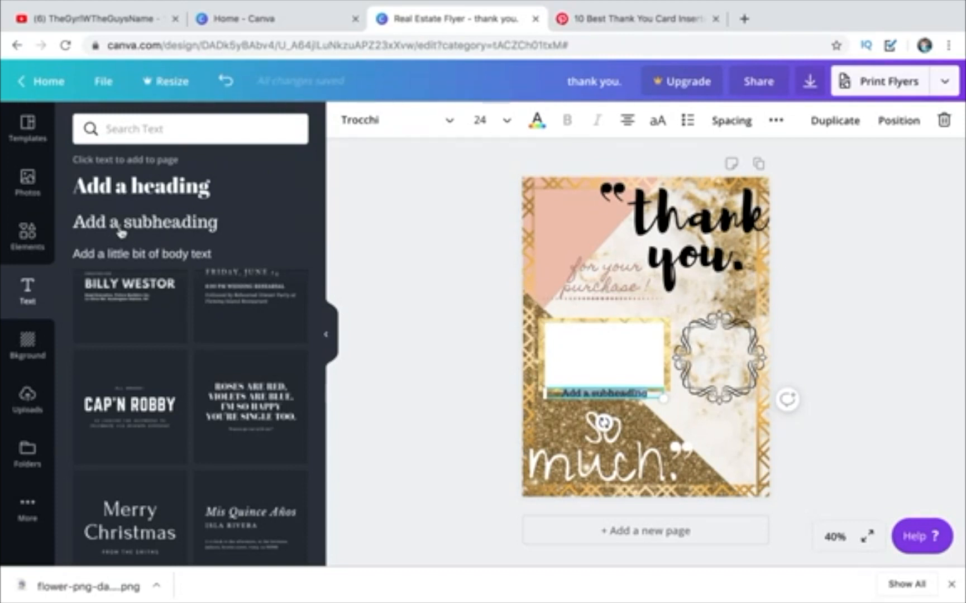
pyautogui.press('BackSpace')
pyautogui.write('@yo')
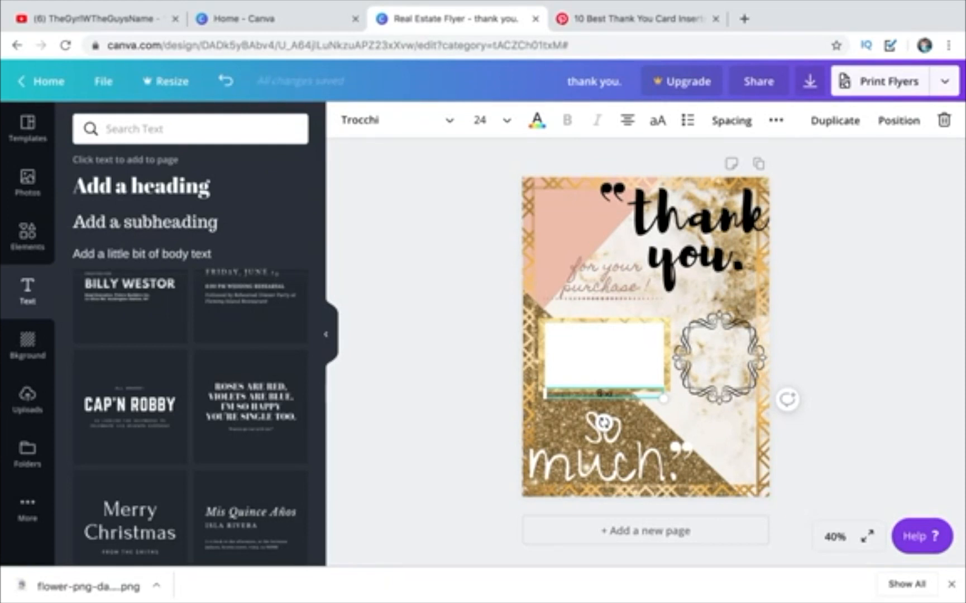
# - Set the "$10" text to the Abril Fatface font and move it onto the white rectangle
pyautogui.click(360, 120)
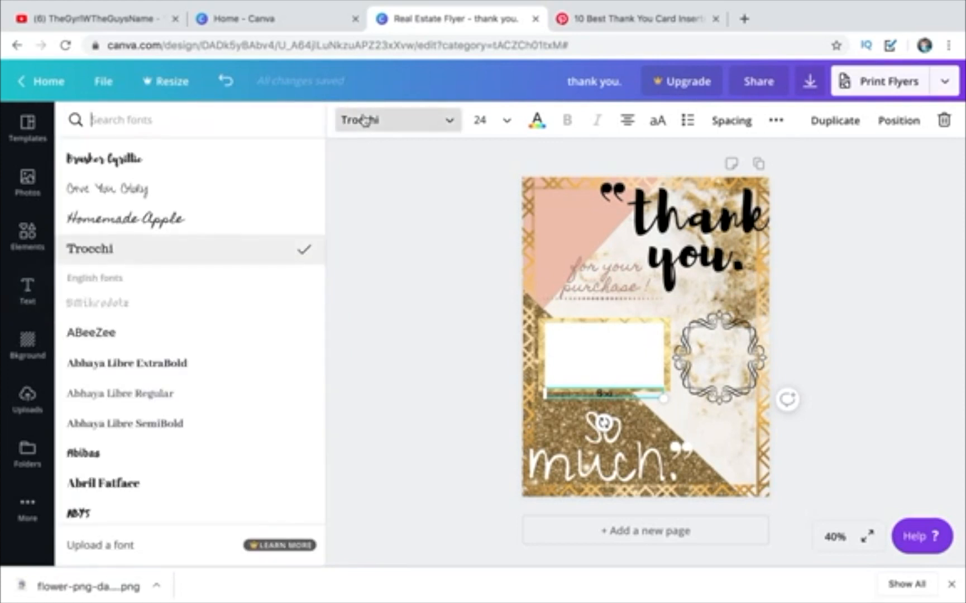
pyautogui.click(114, 193)
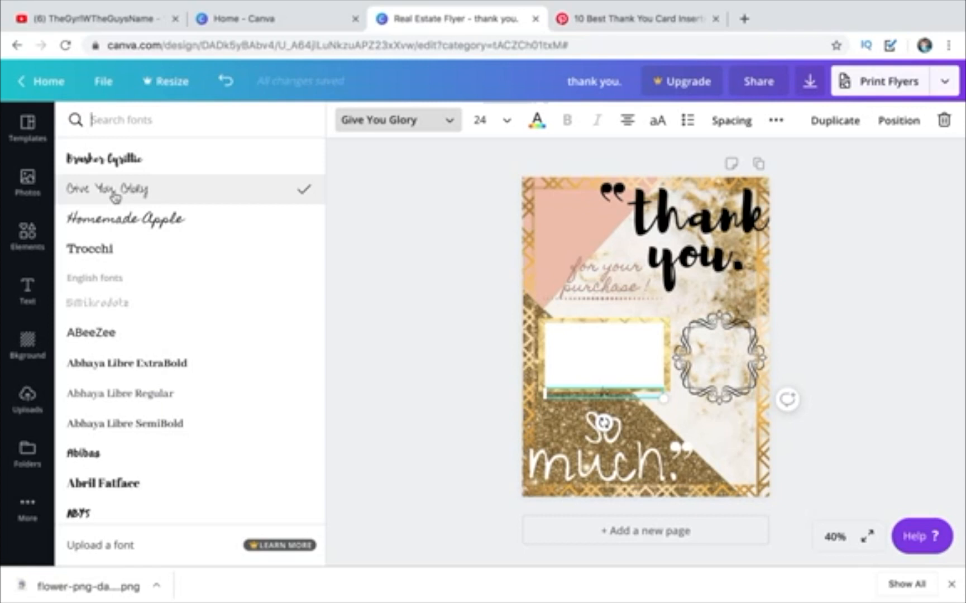
pyautogui.scroll(-3, 146, 410)
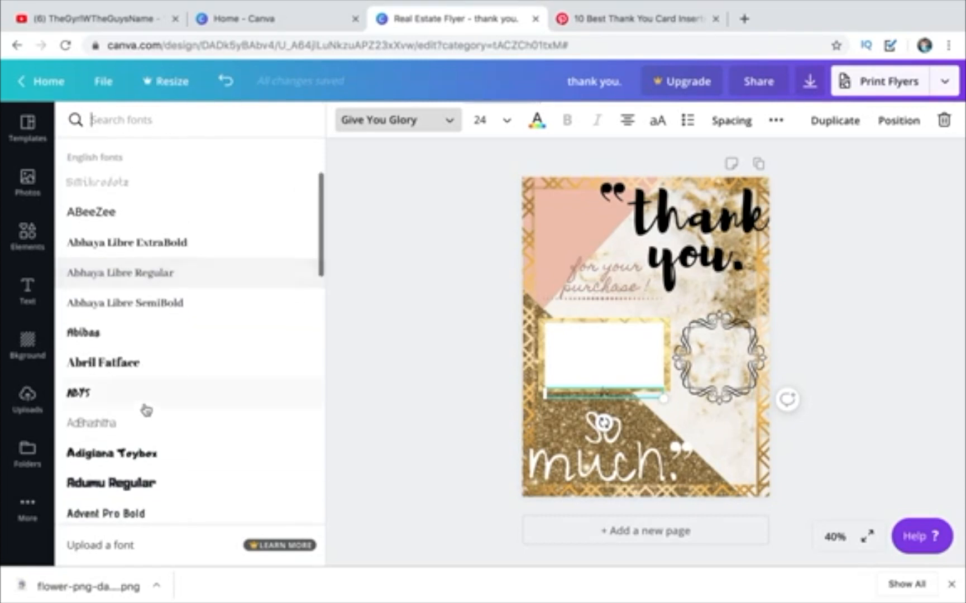
pyautogui.click(143, 362)
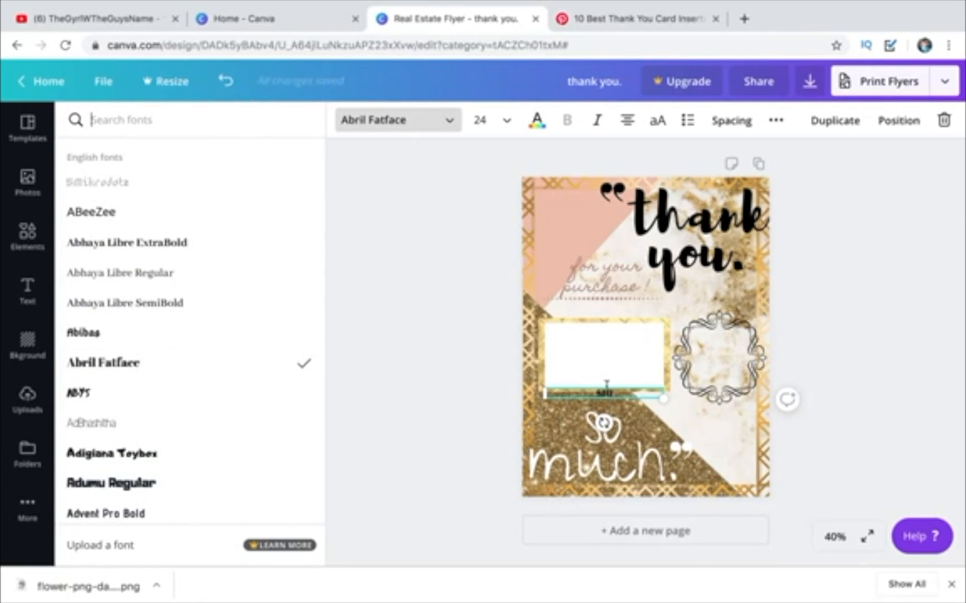
pyautogui.moveTo(606, 386); pyautogui.dragTo(598, 349)
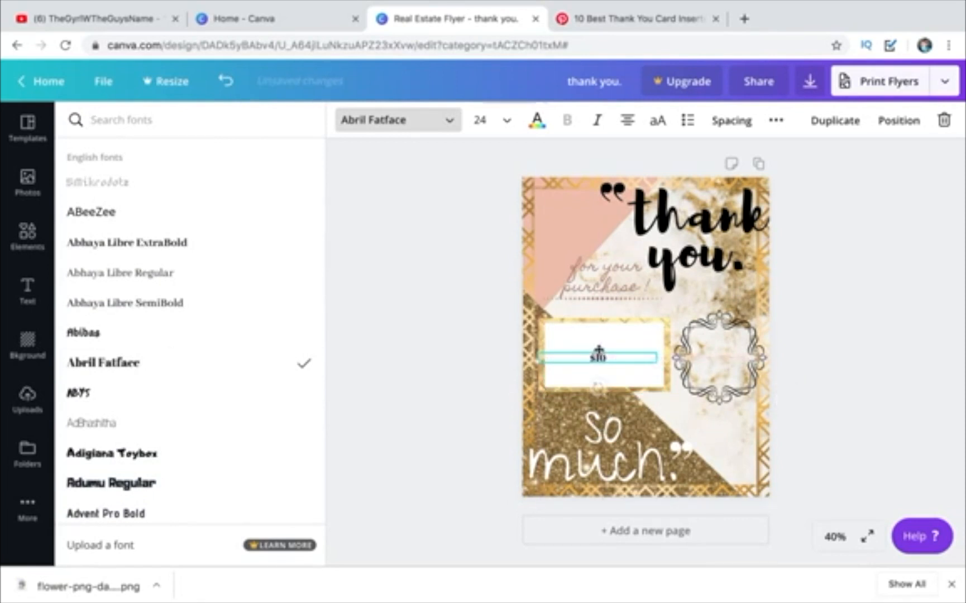
# - Extend the text on the white rectangle to read "$10 OFF NEXT PURCHASE"
pyautogui.click(619, 356)
pyautogui.write('OFF')
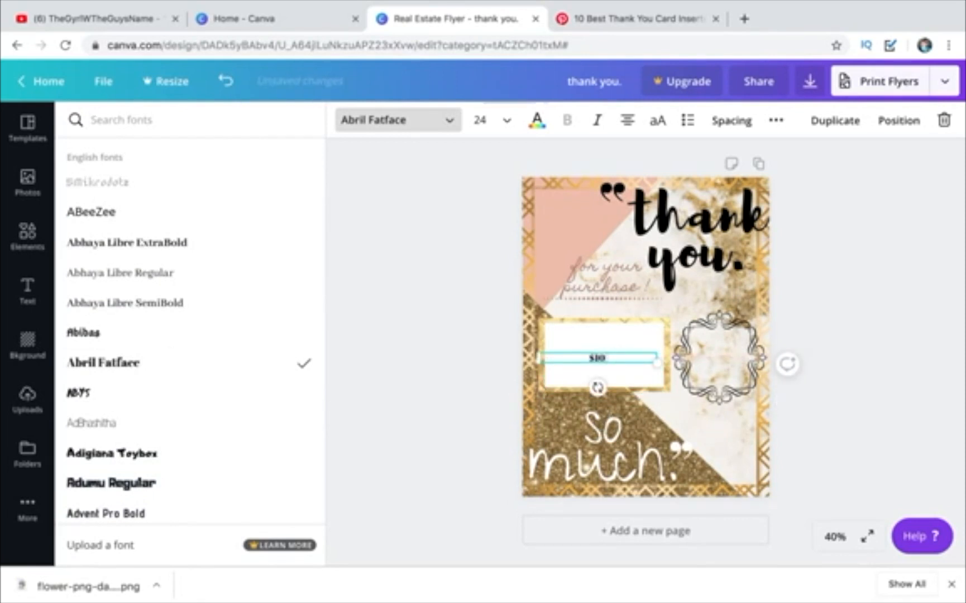
pyautogui.write(' NEXT PURCH')
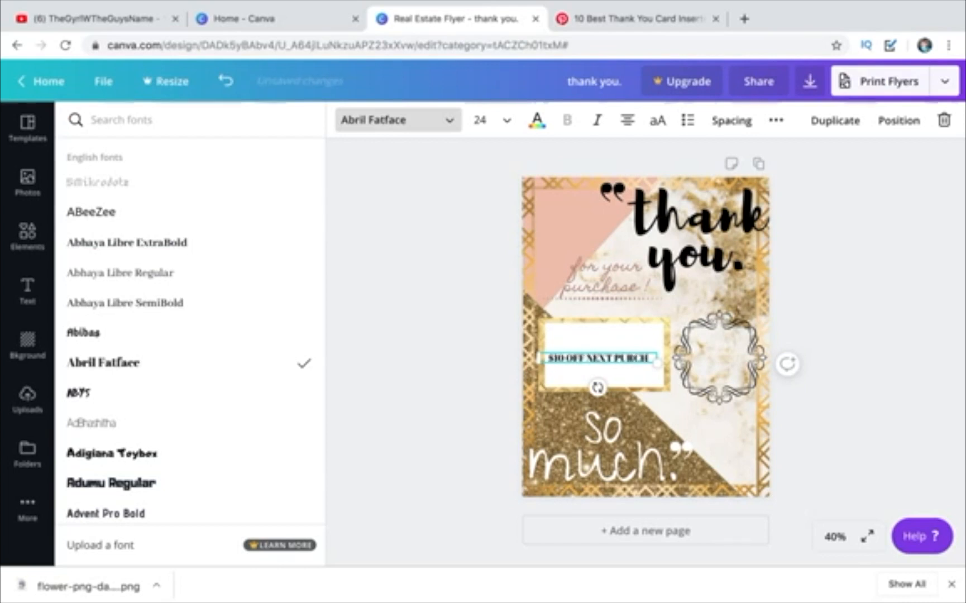
pyautogui.write('ASE')
pyautogui.press('BackSpace')
pyautogui.press('BackSpace')
pyautogui.write('ASE')
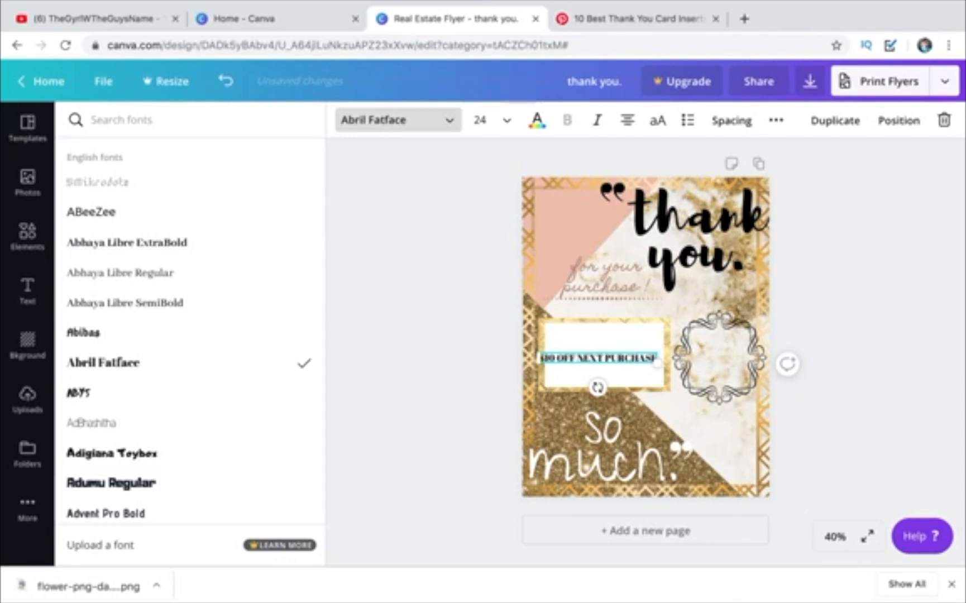
# - Move the offer text up, start a new line before "NEXT PURCHASE" and add a third line reading "USING DISCOUNT CODE"
pyautogui.moveTo(598, 352); pyautogui.dragTo(607, 331)
pyautogui.click(585, 337)
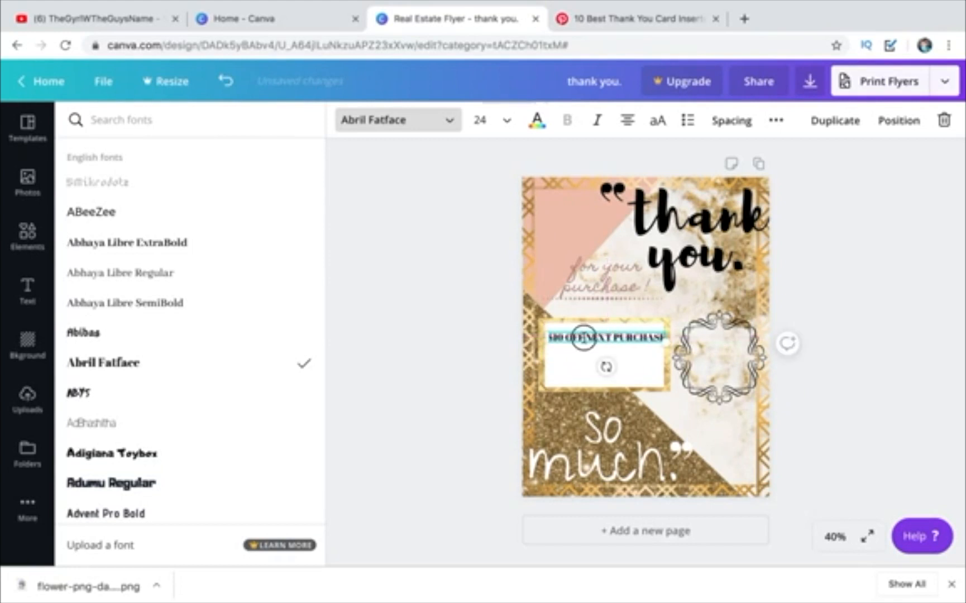
pyautogui.press('Return')
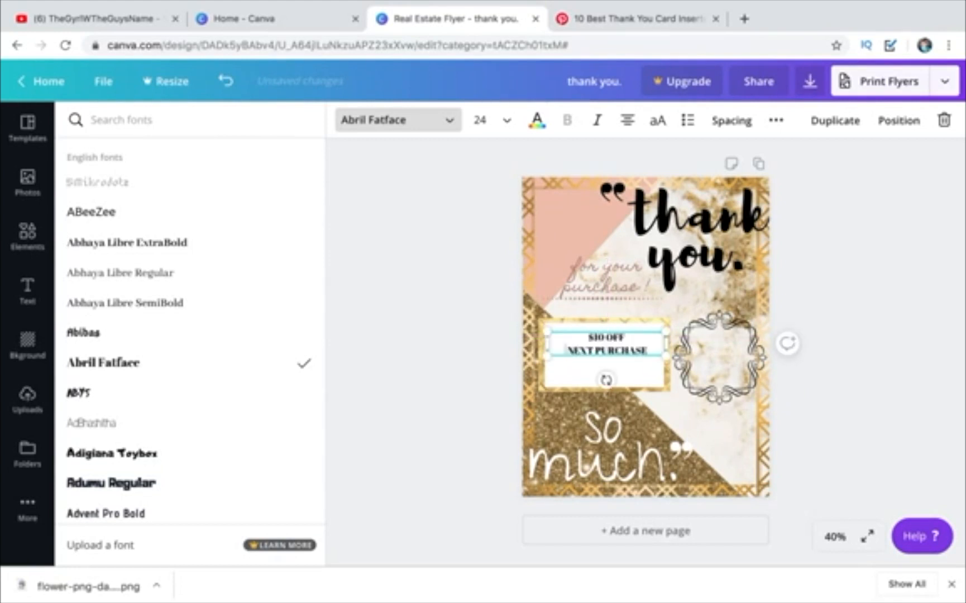
pyautogui.click(650, 350)
pyautogui.press('Return')
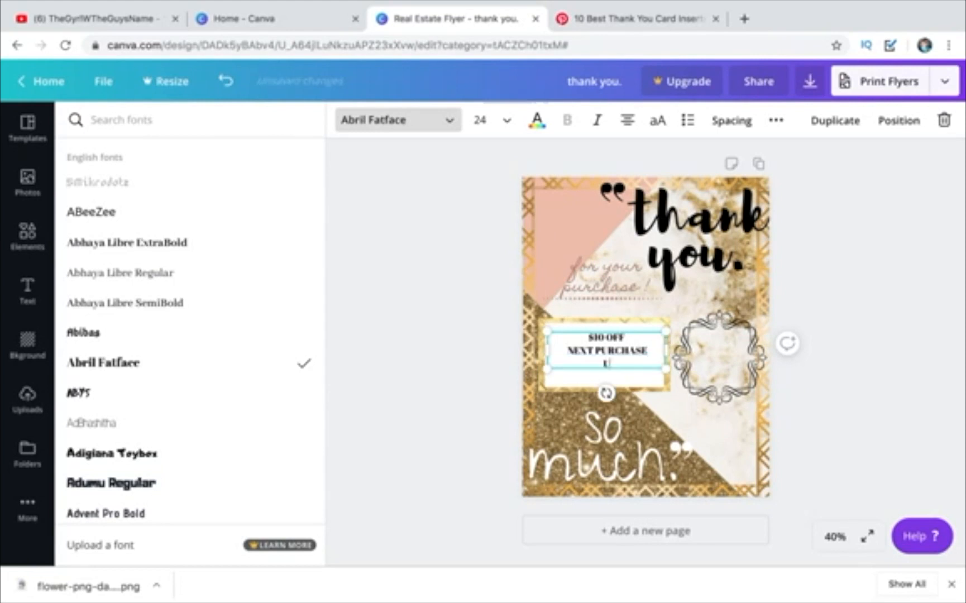
pyautogui.write('USING DISCOUNT CODE')
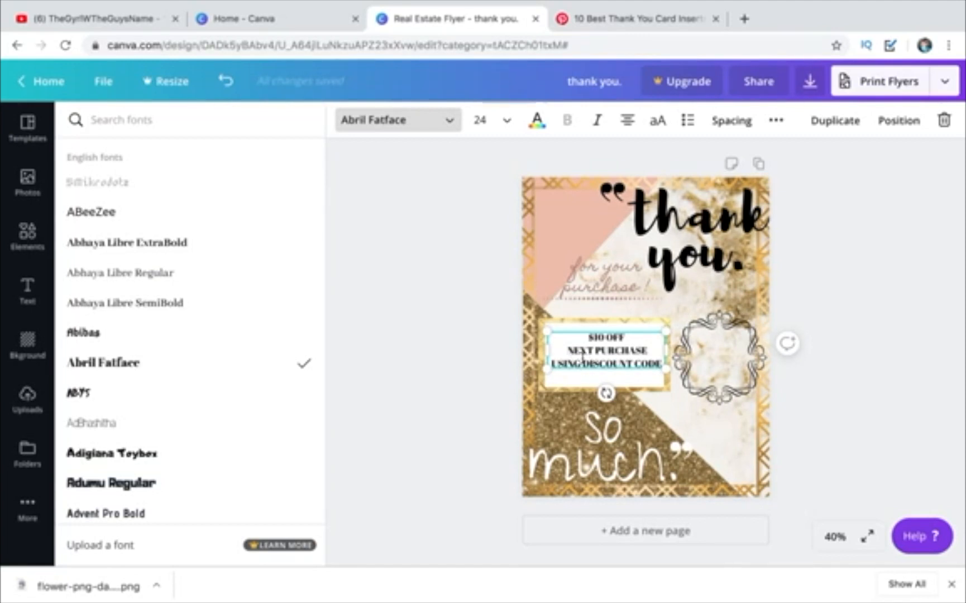
# - Replace "USING" with "WITH" in the offer text and put "DISCOUNT CODE" on its own line below it
pyautogui.click(583, 359)
pyautogui.press('BackSpace')
pyautogui.press('BackSpace')
pyautogui.press('BackSpace')
pyautogui.press('BackSpace')
pyautogui.press('BackSpace')
pyautogui.press('BackSpace')
pyautogui.write('WIT')
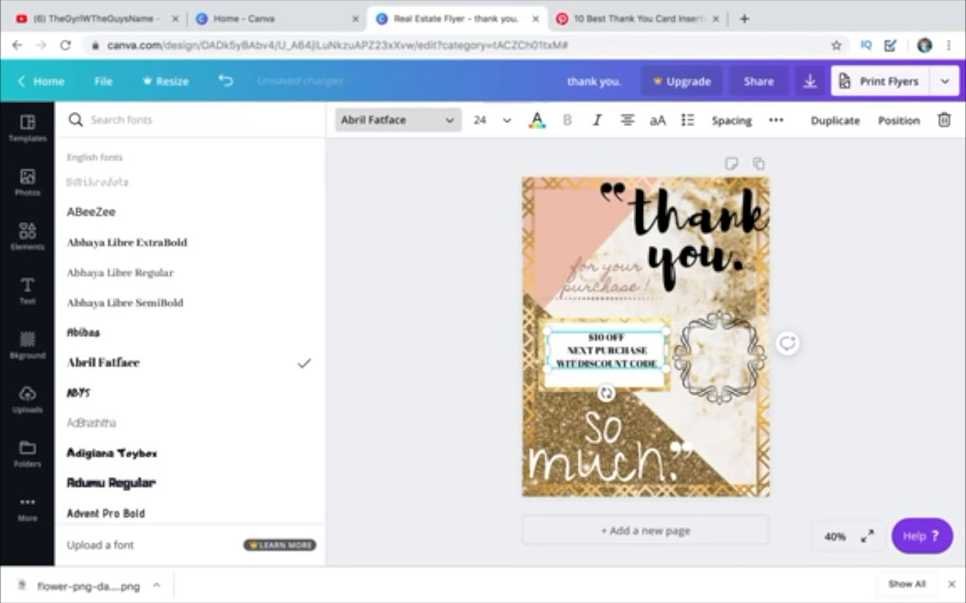
pyautogui.write('H')
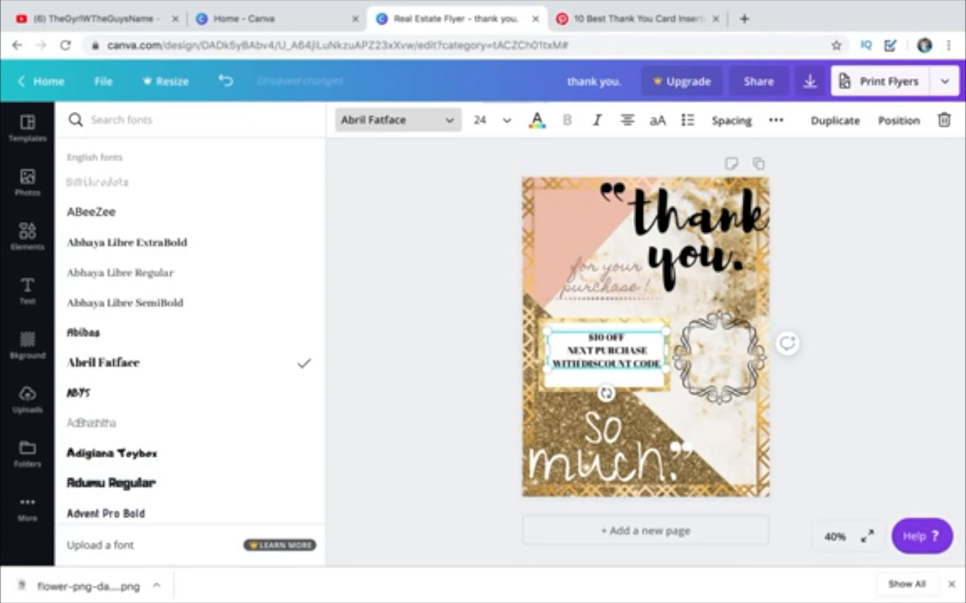
pyautogui.press('Return')
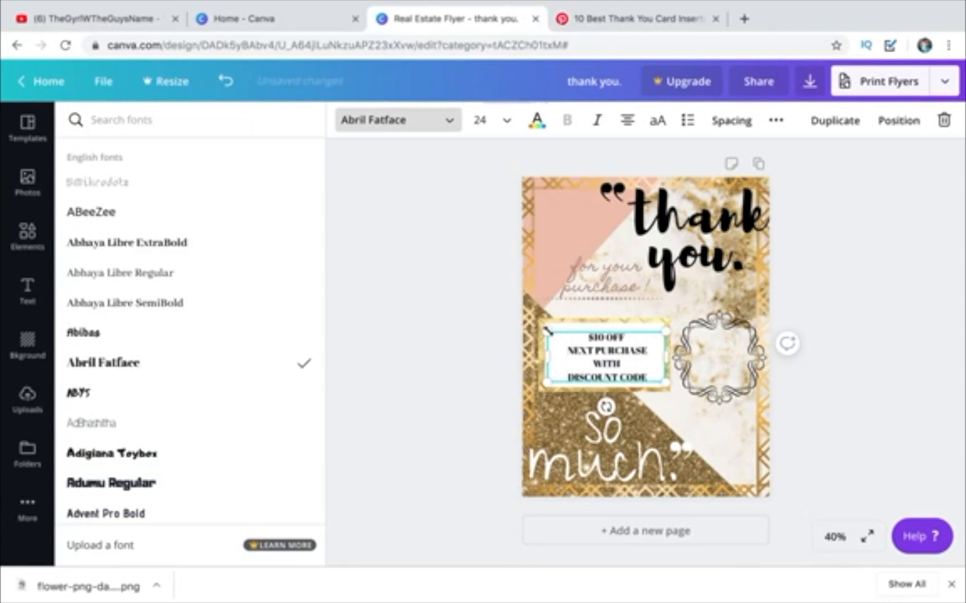
# - Enlarge the offer text to size 27.9, recentre it on the white rectangle and change the discount amount to $5
pyautogui.moveTo(547, 332); pyautogui.dragTo(524, 323)
pyautogui.click(593, 323)
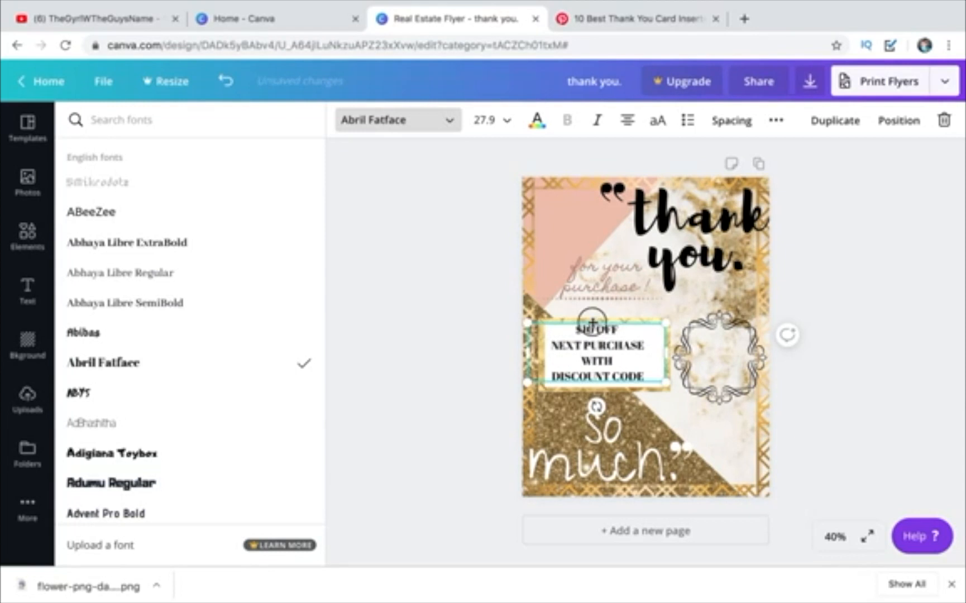
pyautogui.moveTo(593, 323); pyautogui.dragTo(599, 324)
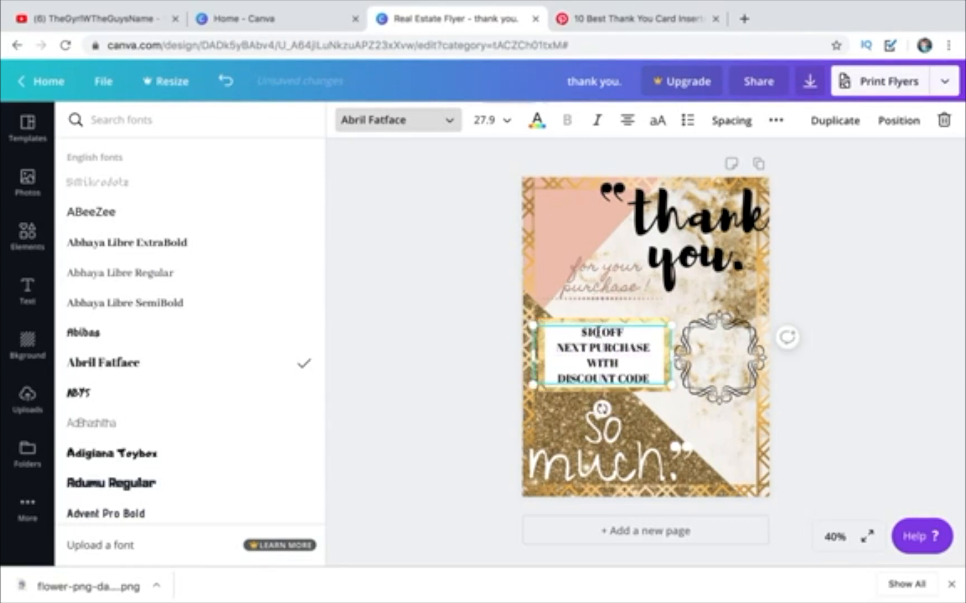
pyautogui.press('BackSpace')
pyautogui.write('5')
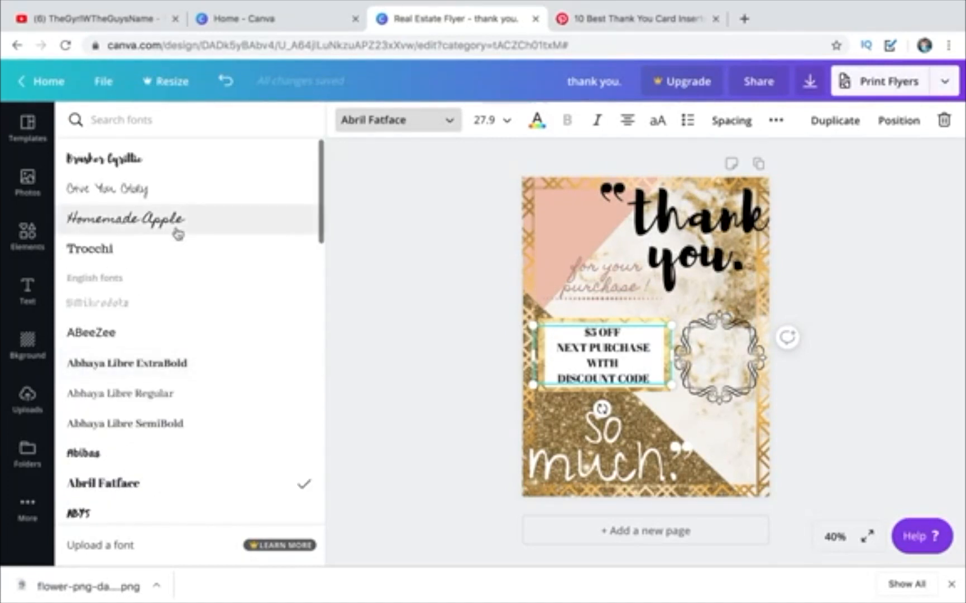
# - Change the font of all lines of the offer text to Anaktoria
pyautogui.scroll(-5, 177, 232)
pyautogui.scroll(-10, 177, 232)
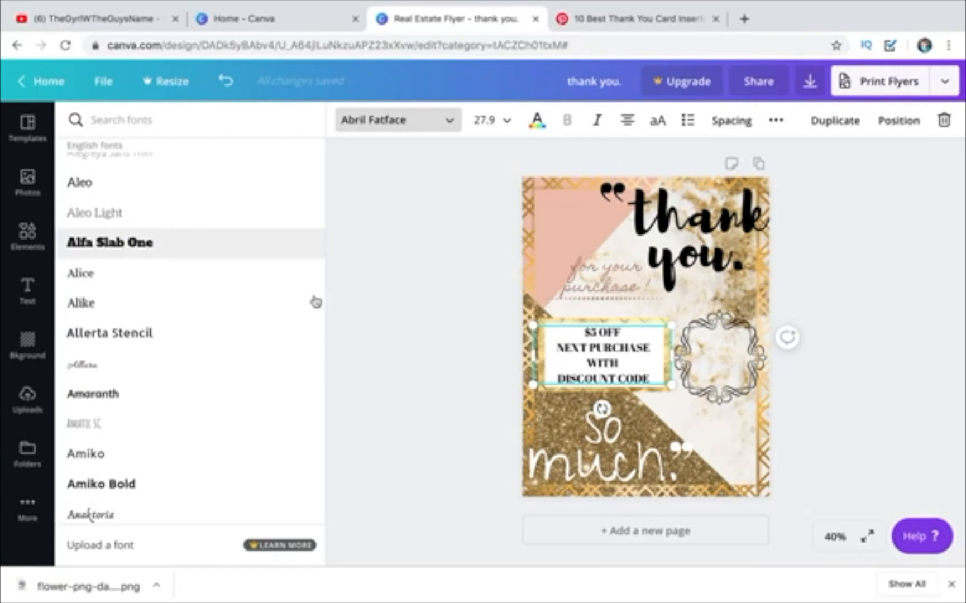
pyautogui.scroll(-1, 240, 322)
pyautogui.scroll(-5, 240, 322)
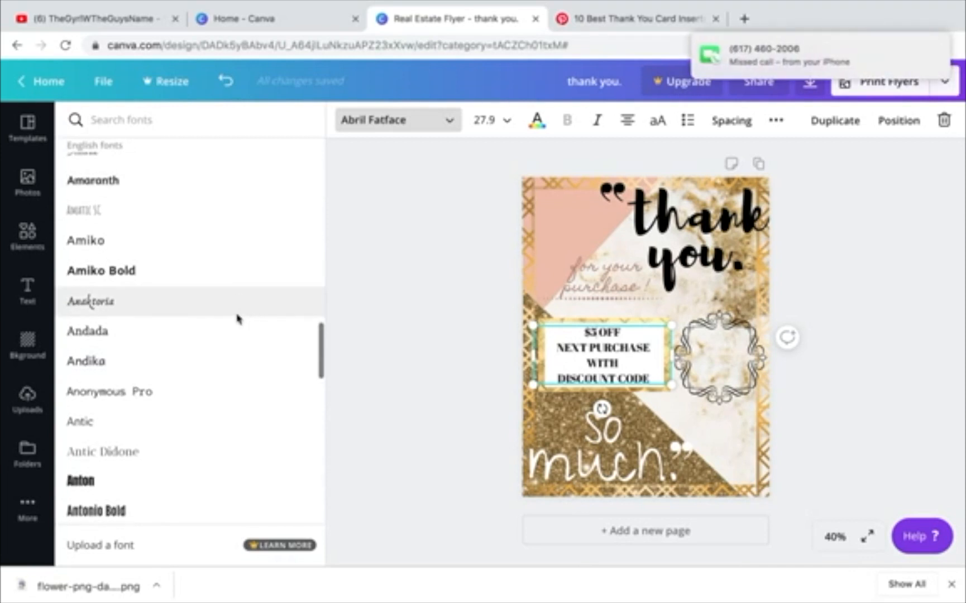
pyautogui.click(237, 317)
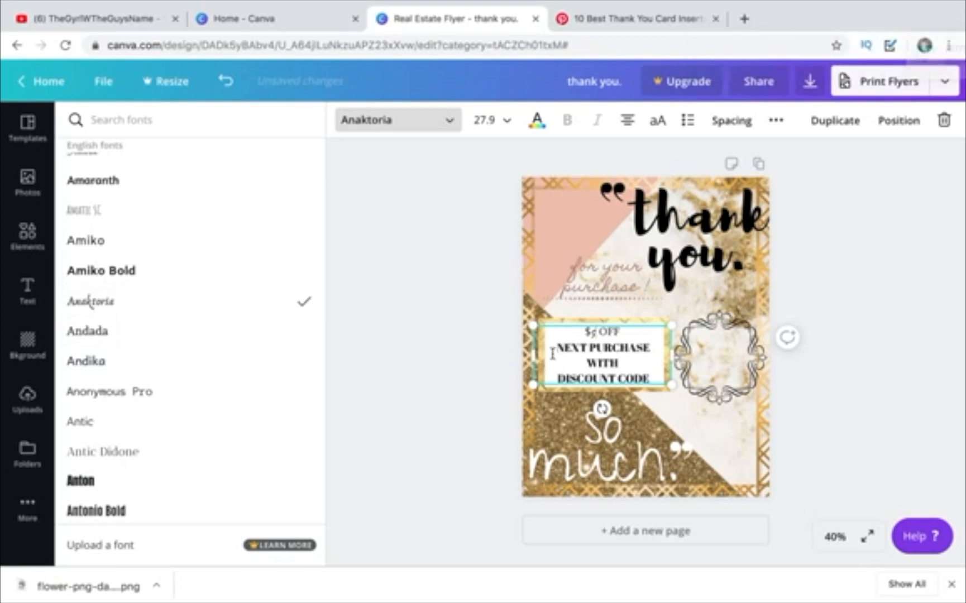
pyautogui.moveTo(552, 347); pyautogui.dragTo(653, 380)
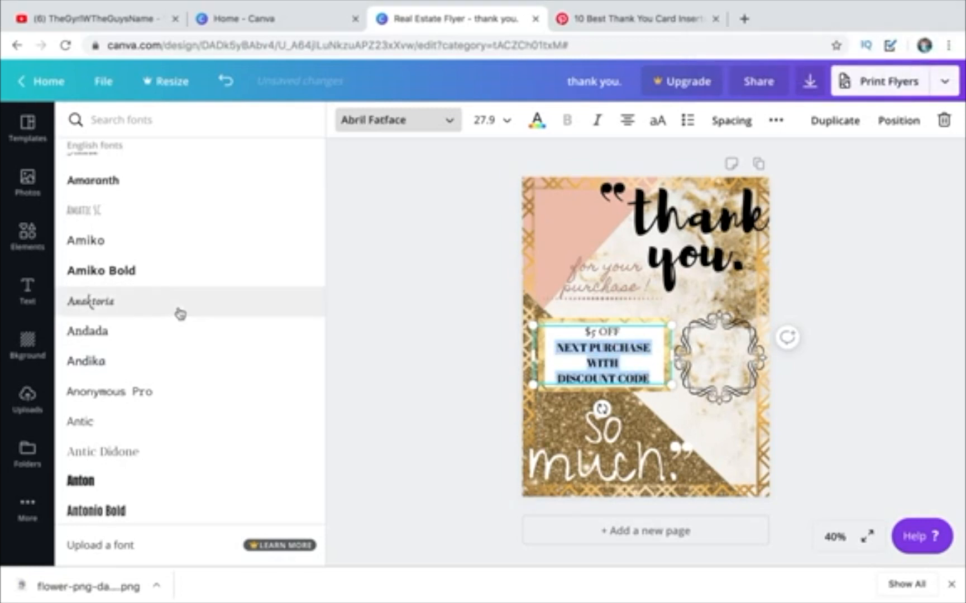
pyautogui.click(118, 311)
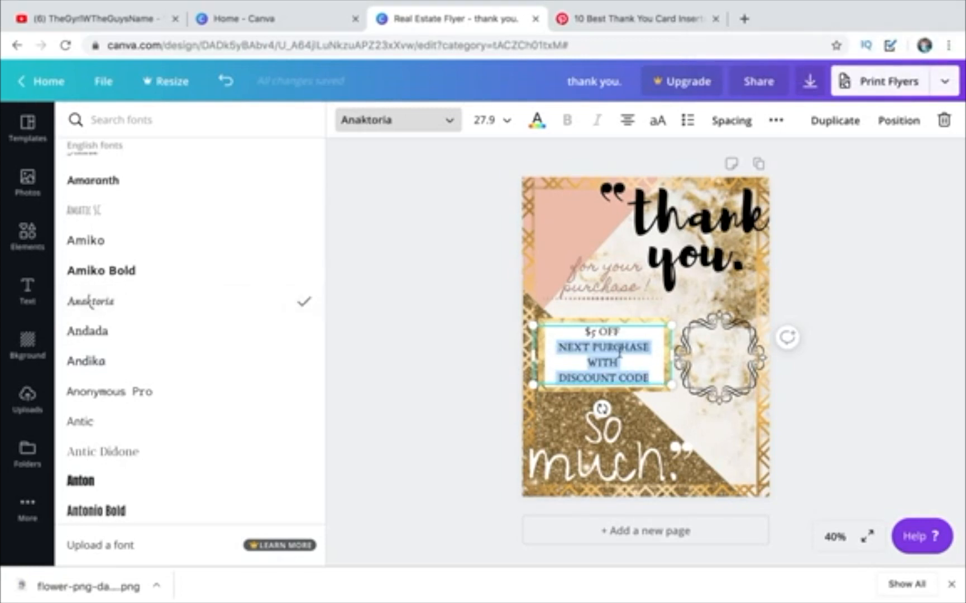
pyautogui.click(652, 362)
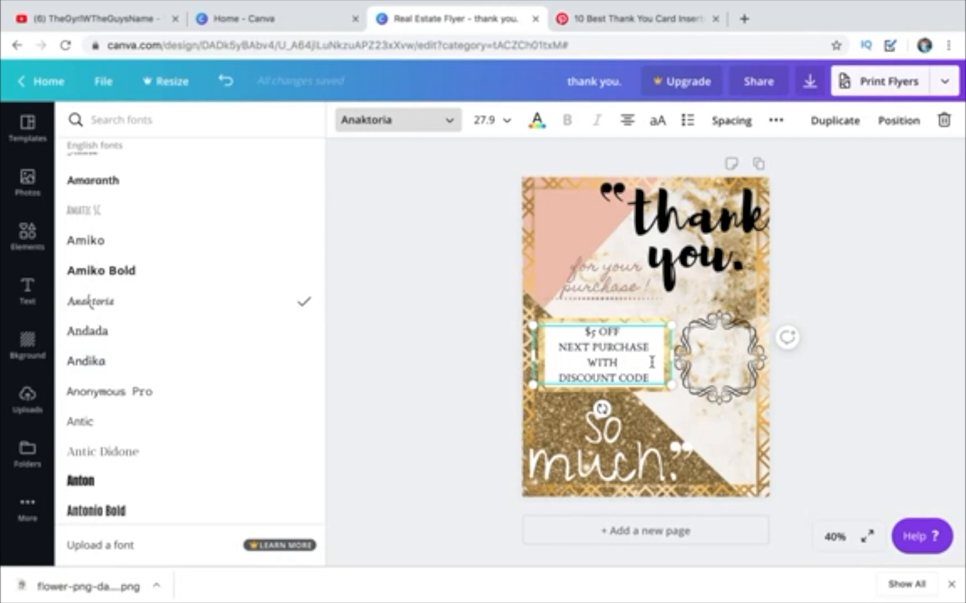
pyautogui.press('Escape')
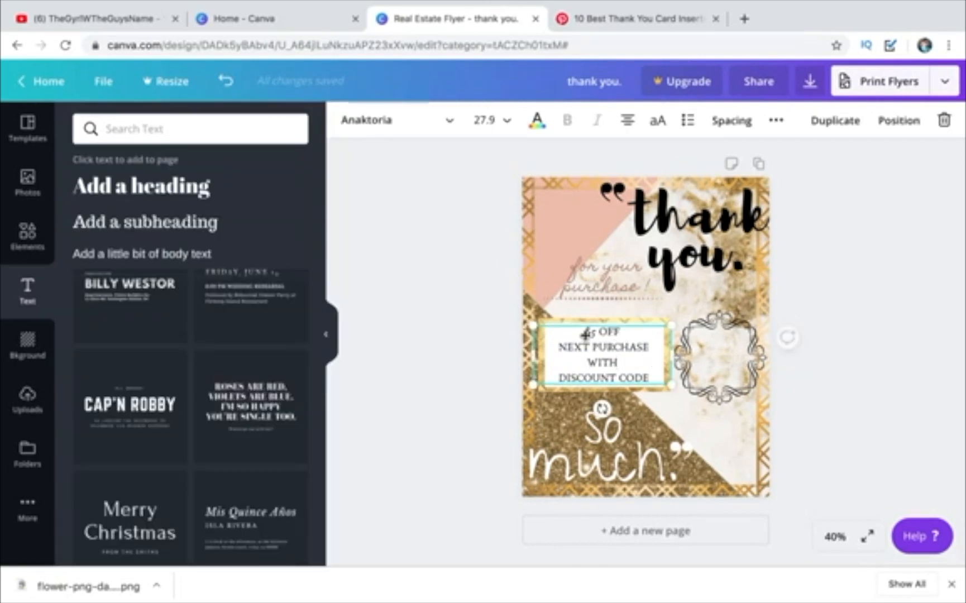
# - Reword the offer to "ENJOY $5 OFF YOUR NEXT PURCHASE WITH DISCOUNT CODE", with "PURCHASE WITH" on one line
pyautogui.click(585, 334)
pyautogui.write('ENJOY')
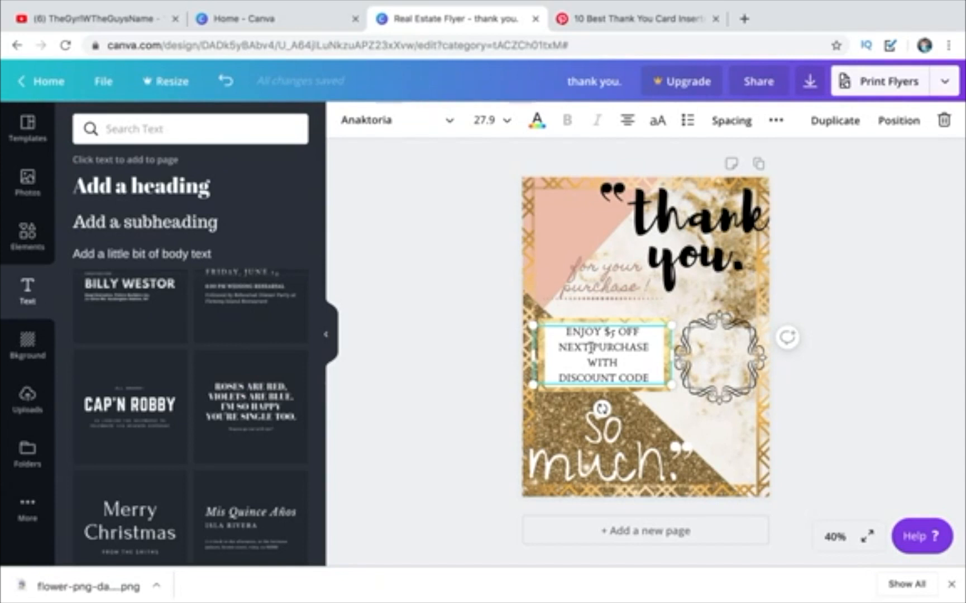
pyautogui.click(559, 347)
pyautogui.write('YOUR')
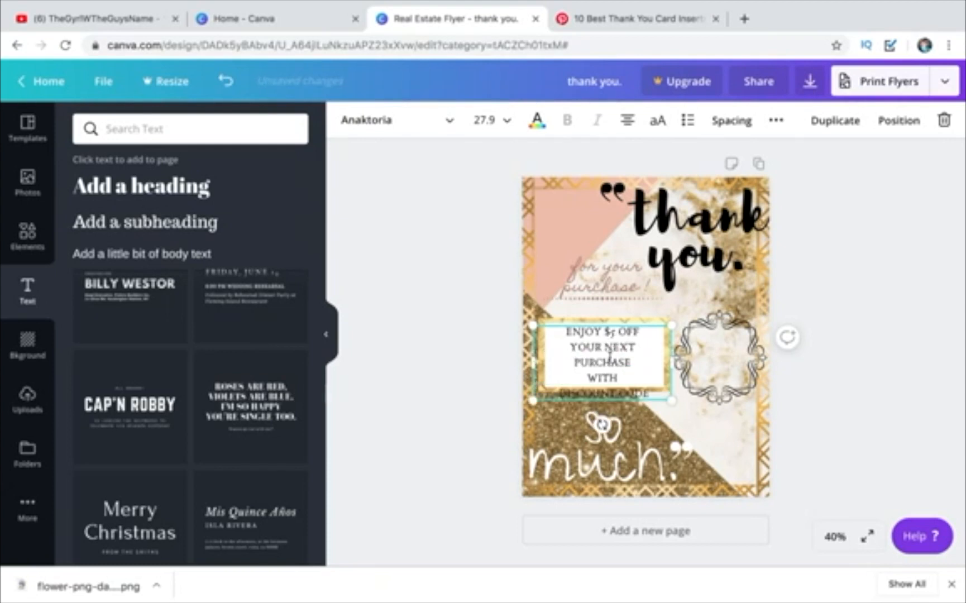
pyautogui.press('BackSpace')
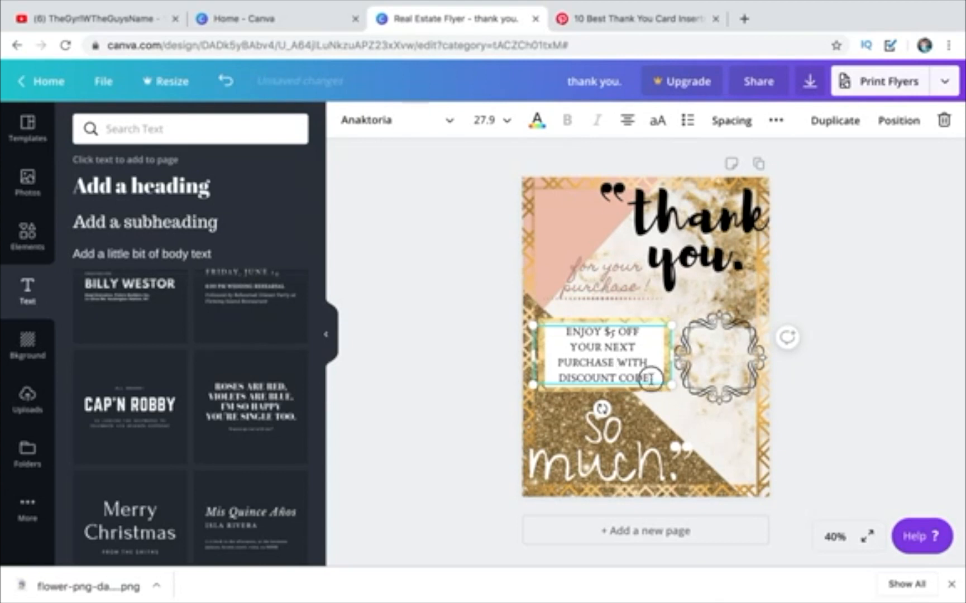
pyautogui.write('!')
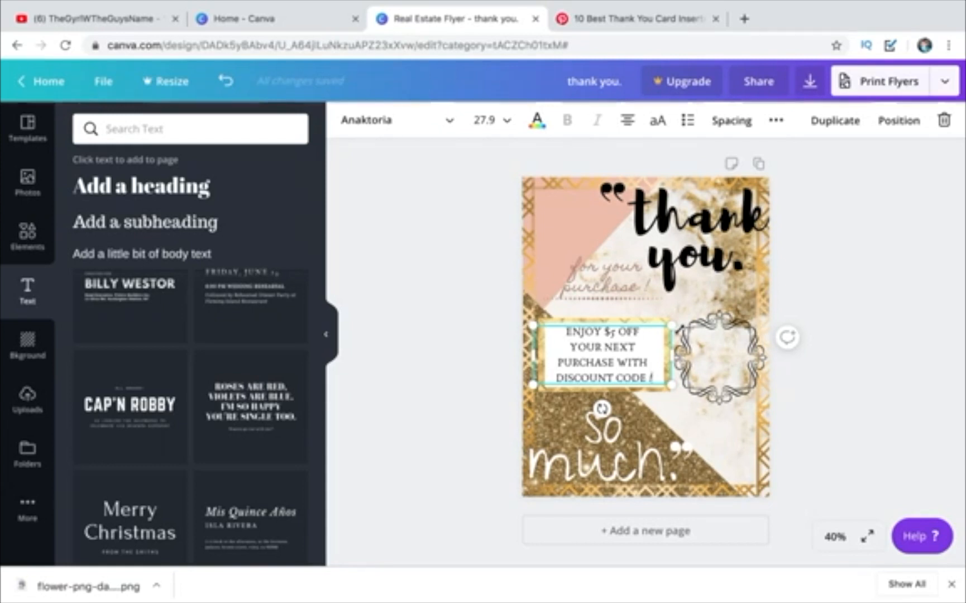
pyautogui.press('BackSpace')
pyautogui.press('BackSpace')
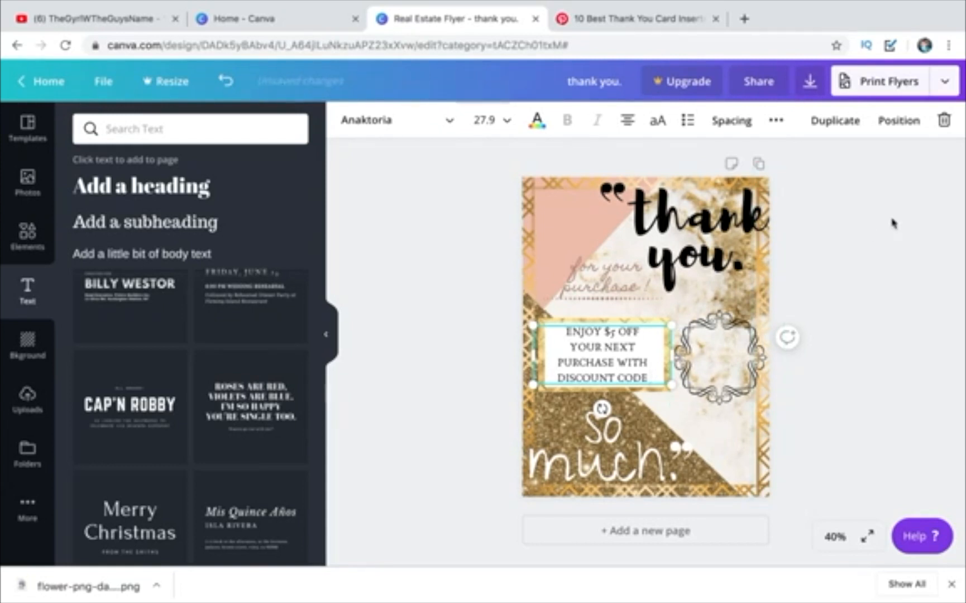
# - Search the design elements for "KISS FACE"
pyautogui.click(892, 223)
pyautogui.click(172, 130)
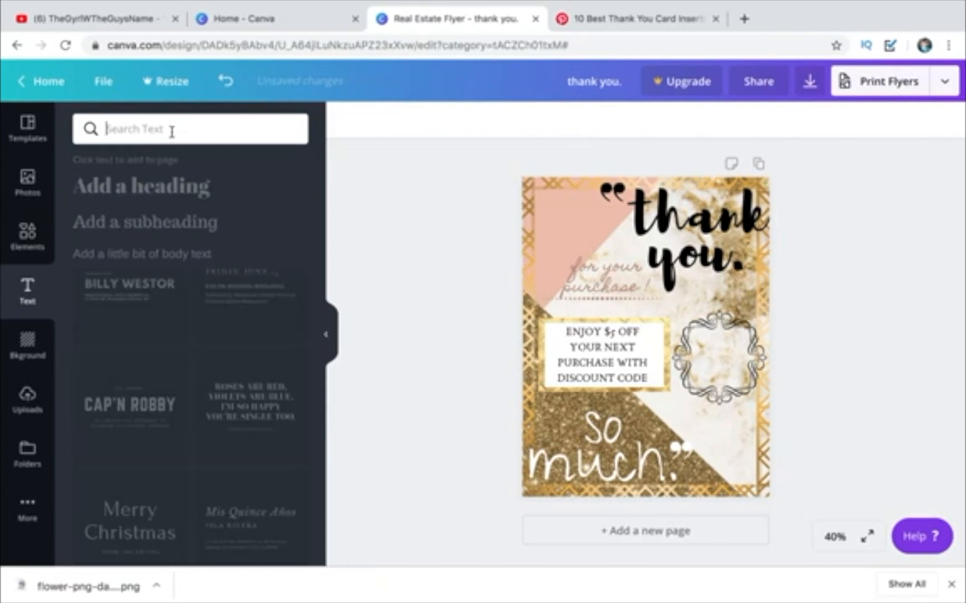
pyautogui.click(28, 235)
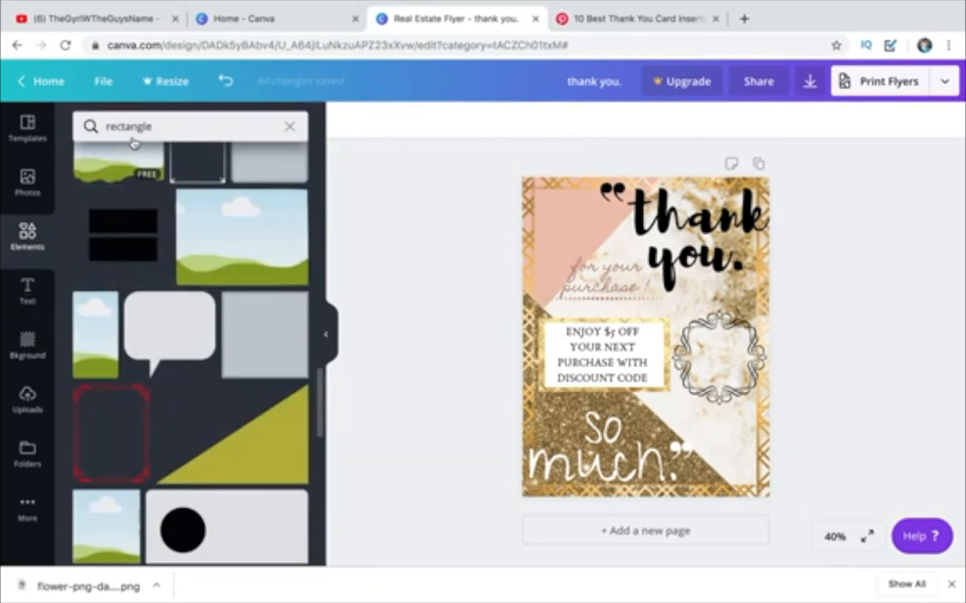
pyautogui.click(136, 129)
pyautogui.write('KISS')
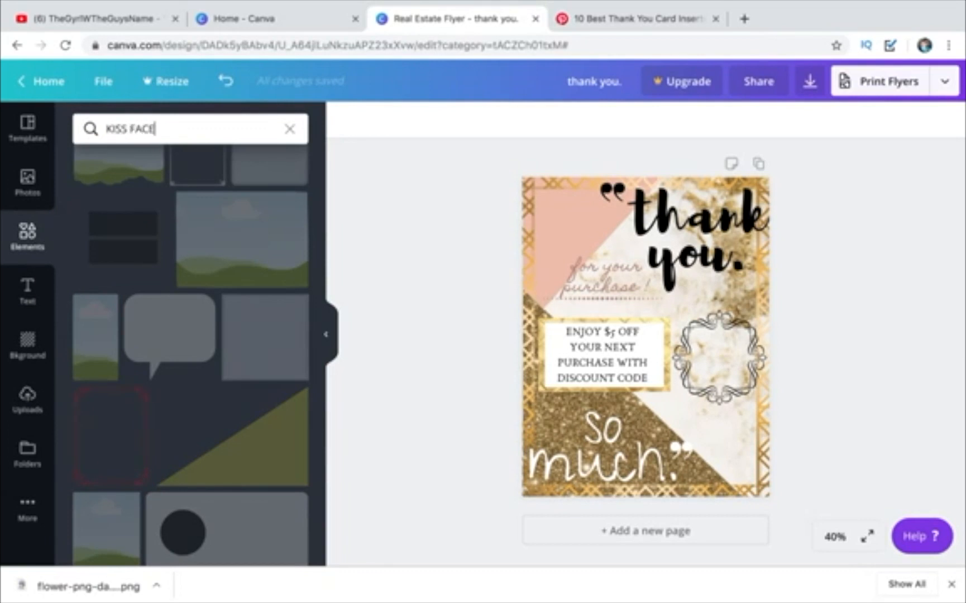
pyautogui.write(' FACE')
pyautogui.press('Return')
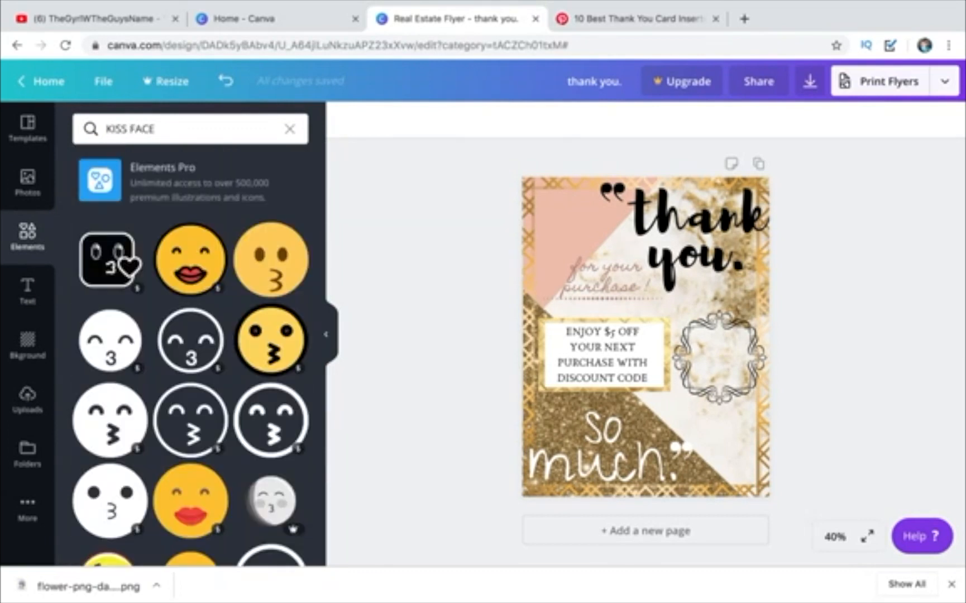
# - Search the design elements for "KISS LIPS" and look through the lip graphics
pyautogui.moveTo(161, 127); pyautogui.dragTo(131, 129)
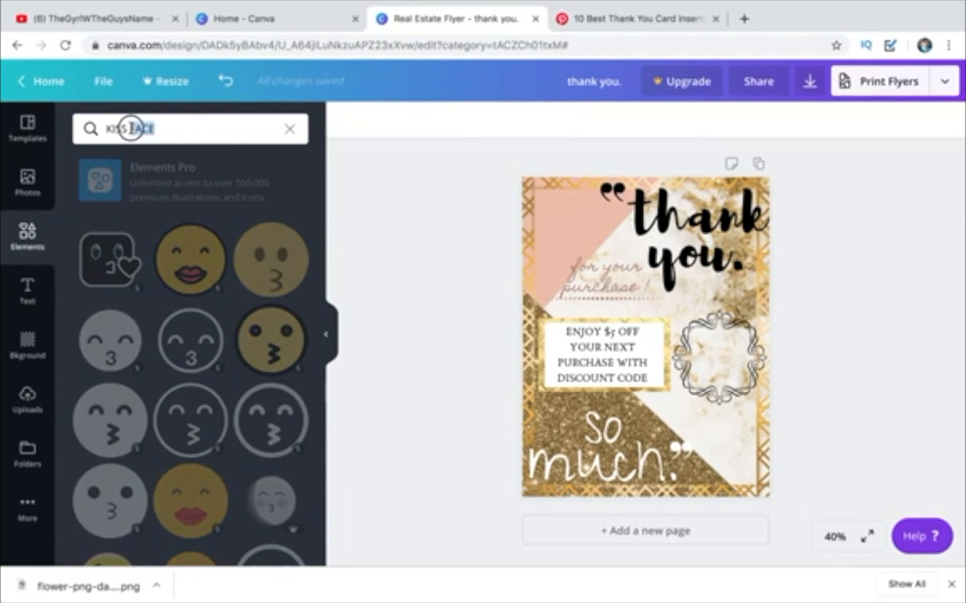
pyautogui.write('LIPS')
pyautogui.press('Return')
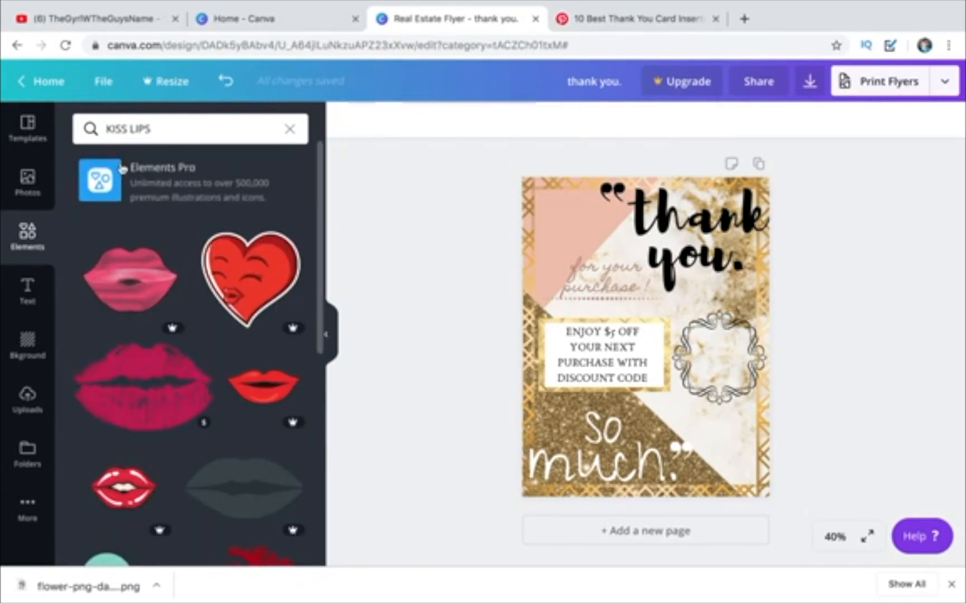
pyautogui.scroll(-1, 410, 221)
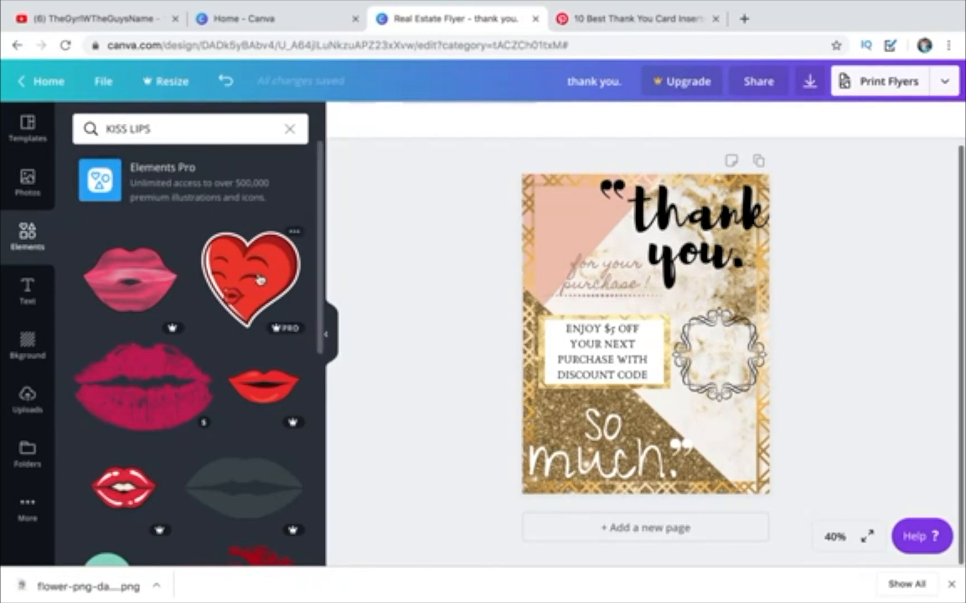
pyautogui.scroll(-6, 259, 280)
pyautogui.scroll(-10, 260, 279)
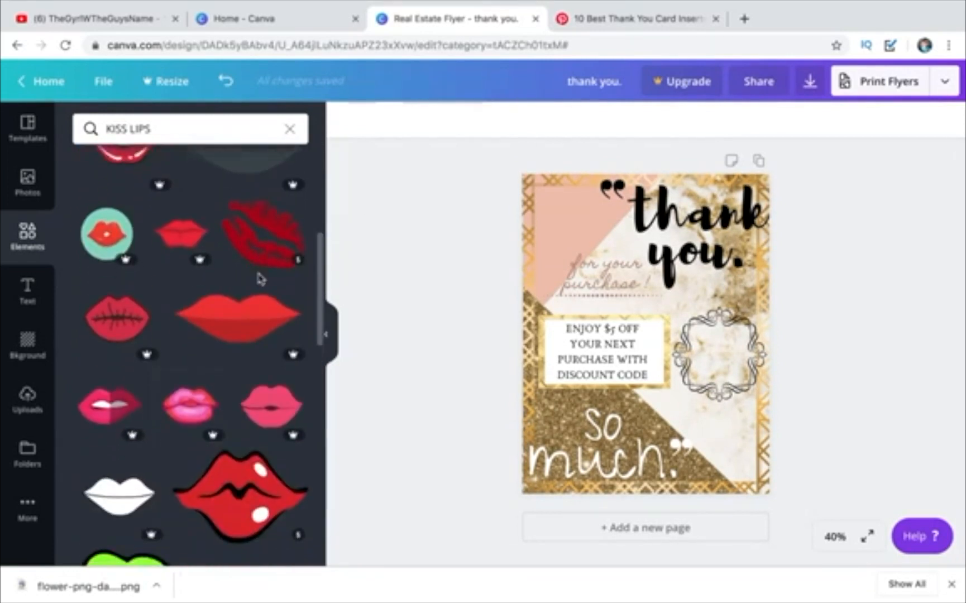
pyautogui.scroll(-6, 224, 284)
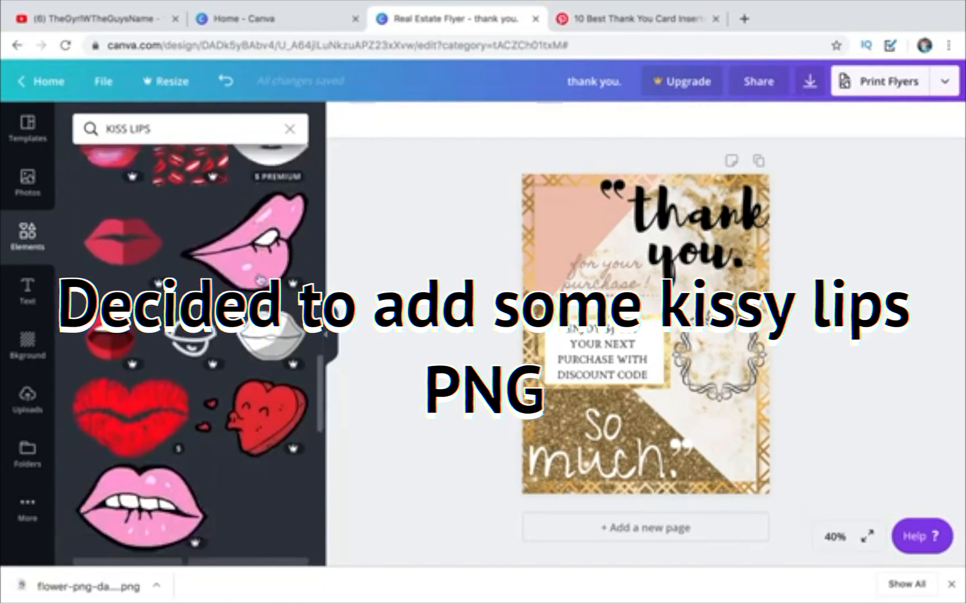
# - Switch to Google, search images for "KISS LIPS PNG" and save the pink PNG All lips to Downloads as Lips-Download-PNG
pyautogui.click(665, 20)
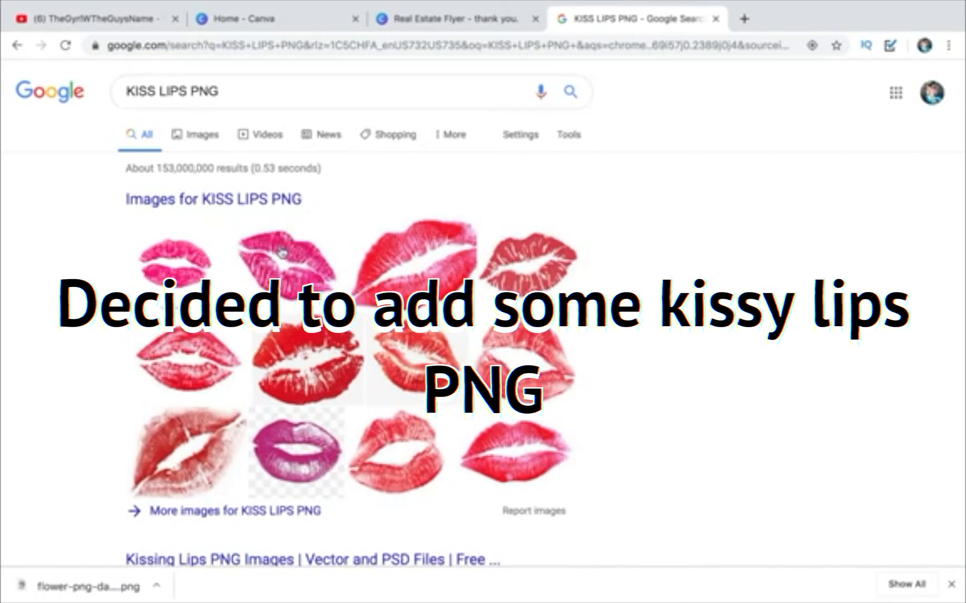
pyautogui.click(282, 253)
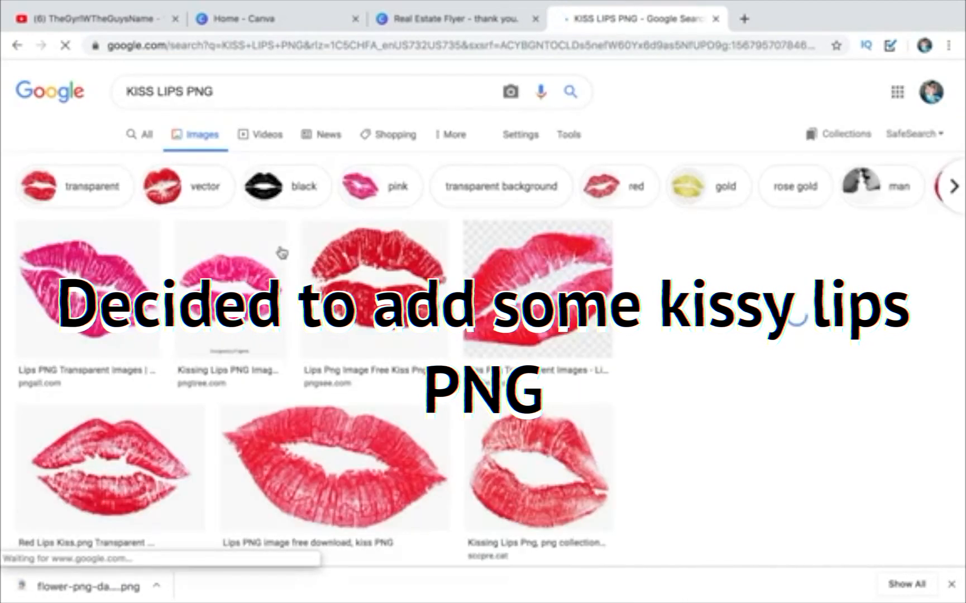
pyautogui.click(78, 275)
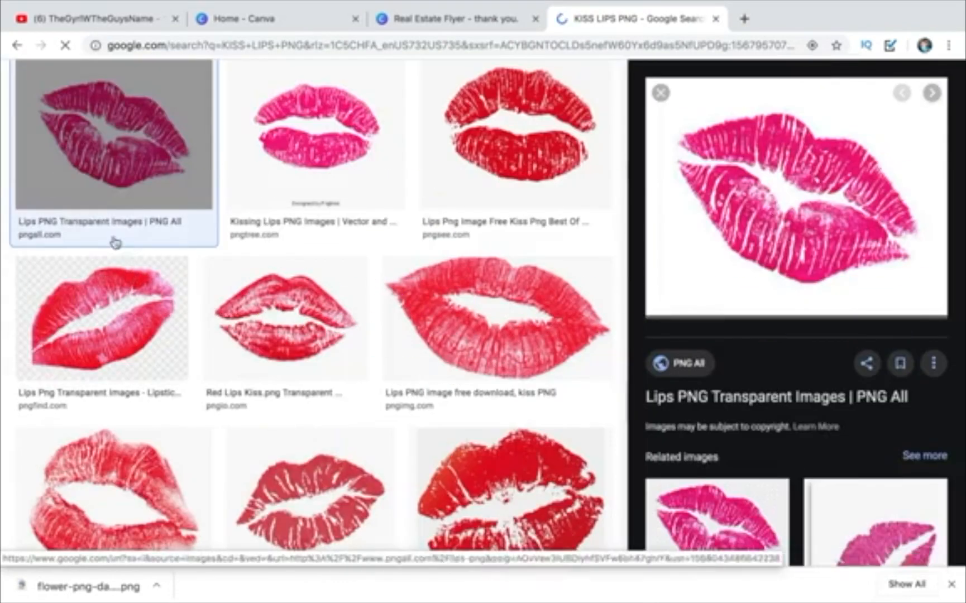
pyautogui.rightClick(883, 139)
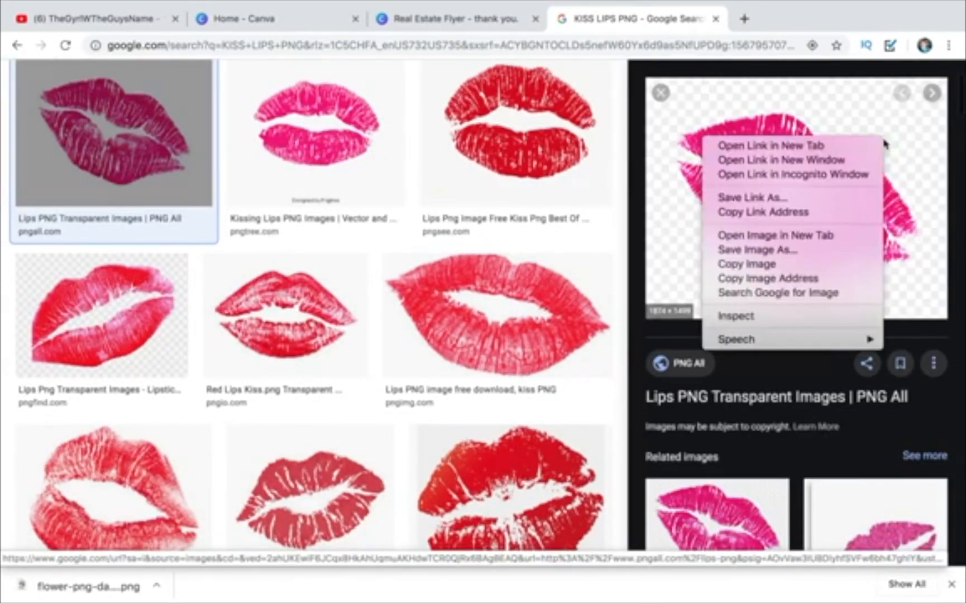
pyautogui.click(828, 250)
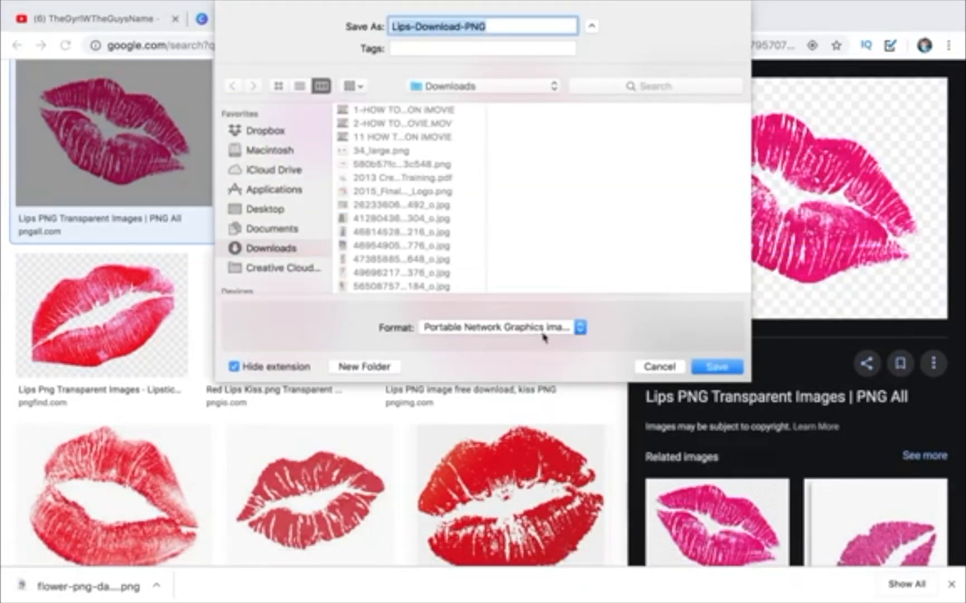
pyautogui.click(708, 368)
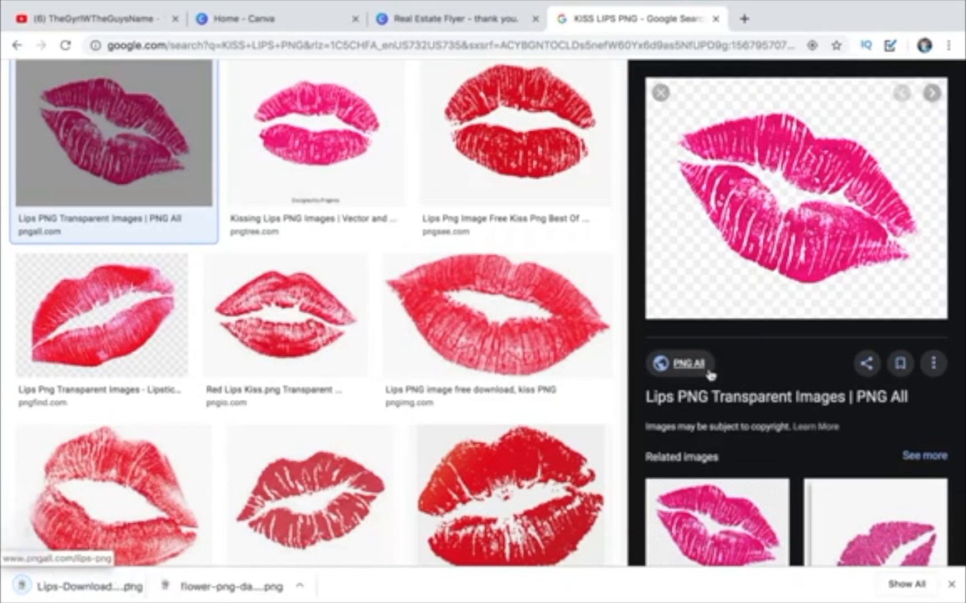
# - Return to the Canva card and upload Lips-Download-PNG.png from the Downloads folder
pyautogui.click(419, 20)
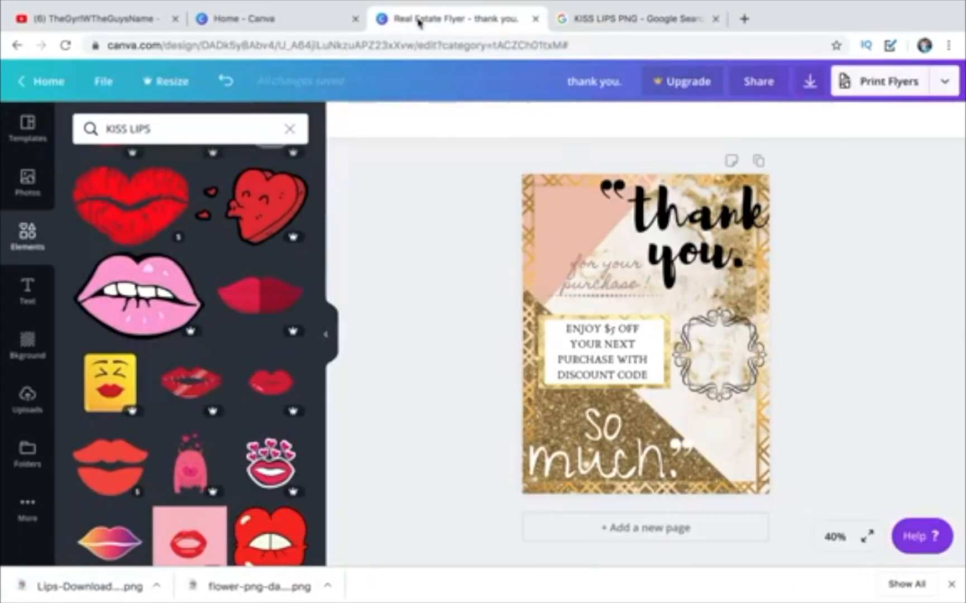
pyautogui.click(19, 403)
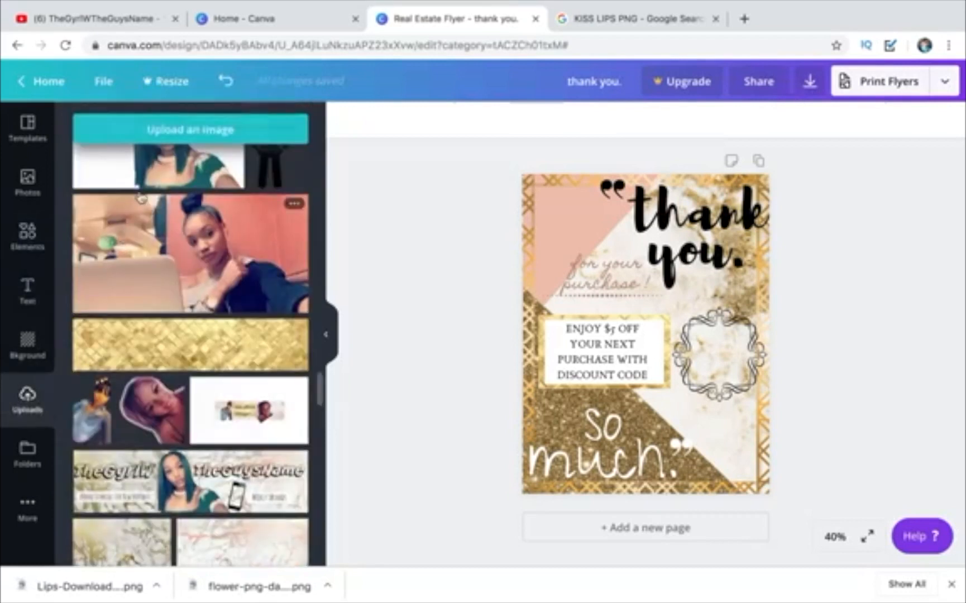
pyautogui.click(153, 132)
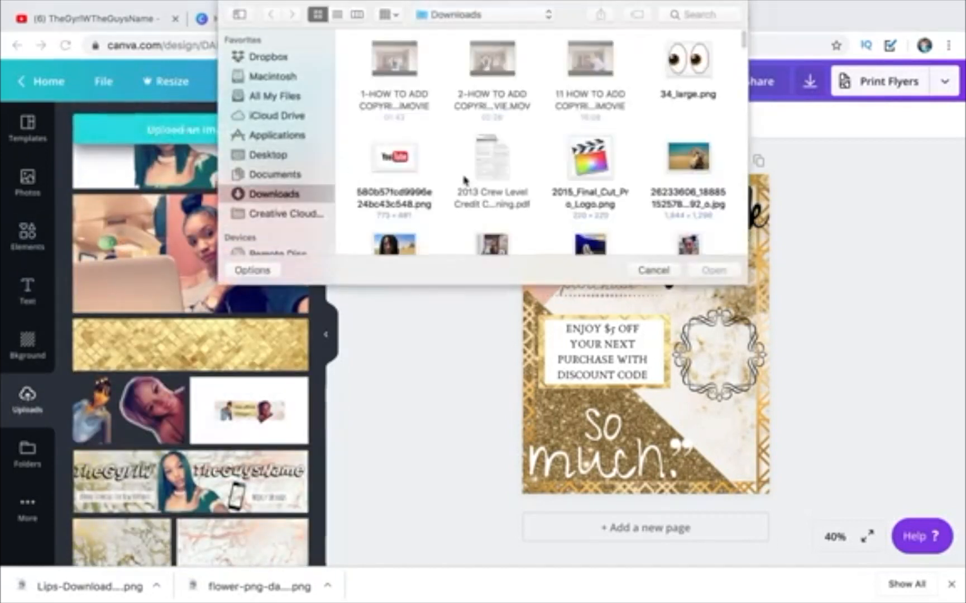
pyautogui.scroll(-5, 486, 178)
pyautogui.scroll(-15, 486, 178)
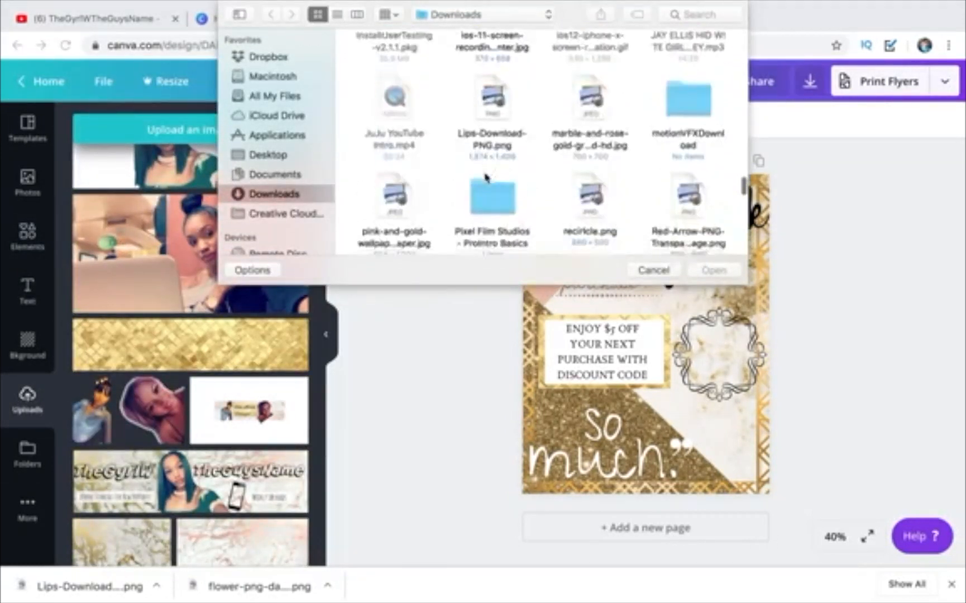
pyautogui.scroll(8, 486, 178)
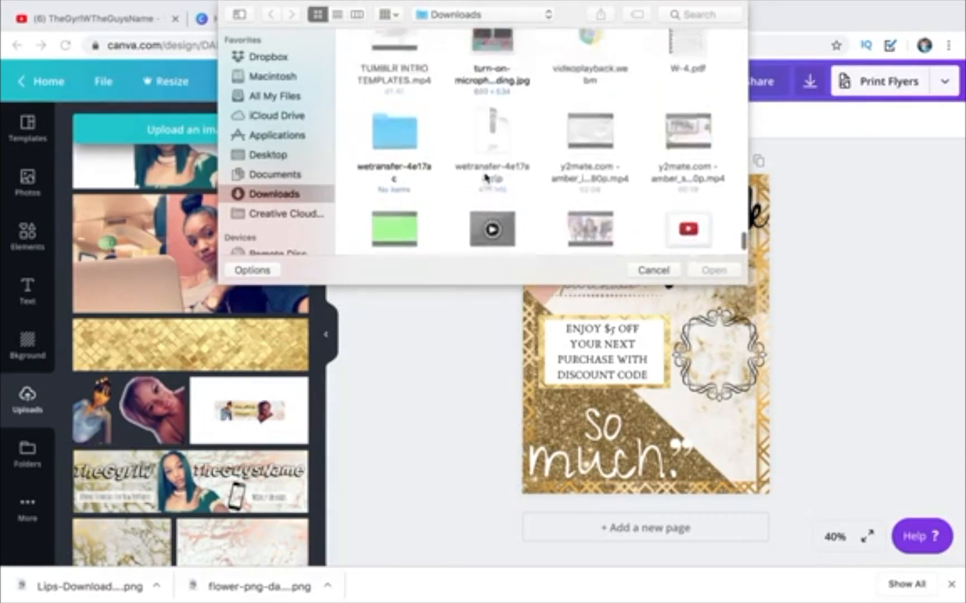
pyautogui.scroll(6, 485, 178)
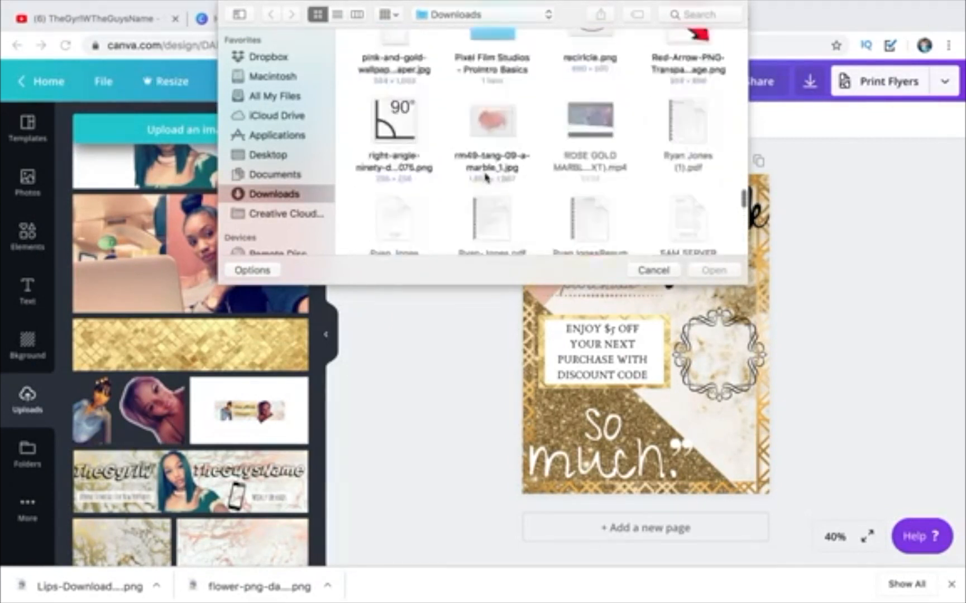
pyautogui.scroll(3, 486, 178)
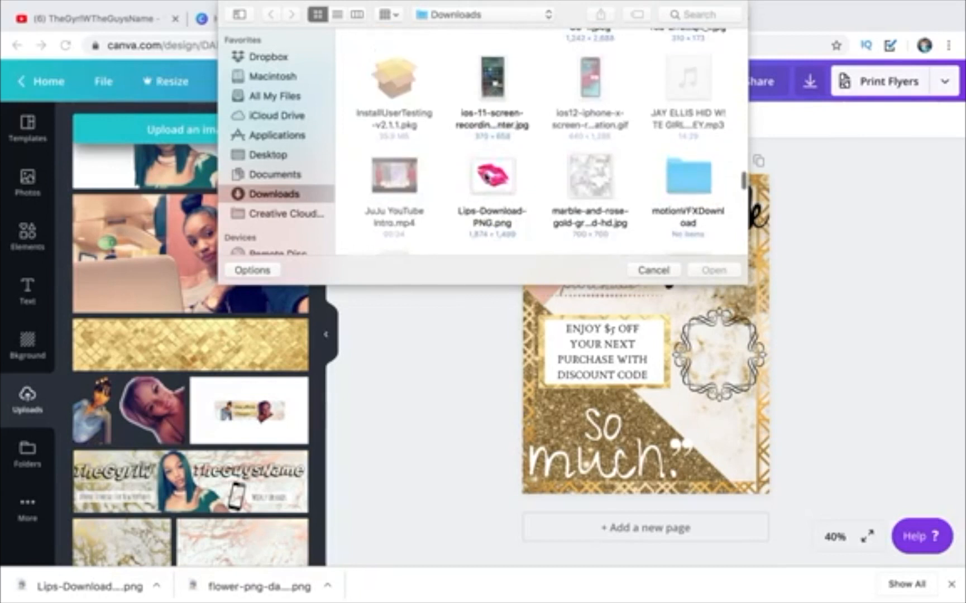
pyautogui.click(487, 178)
pyautogui.click(710, 271)
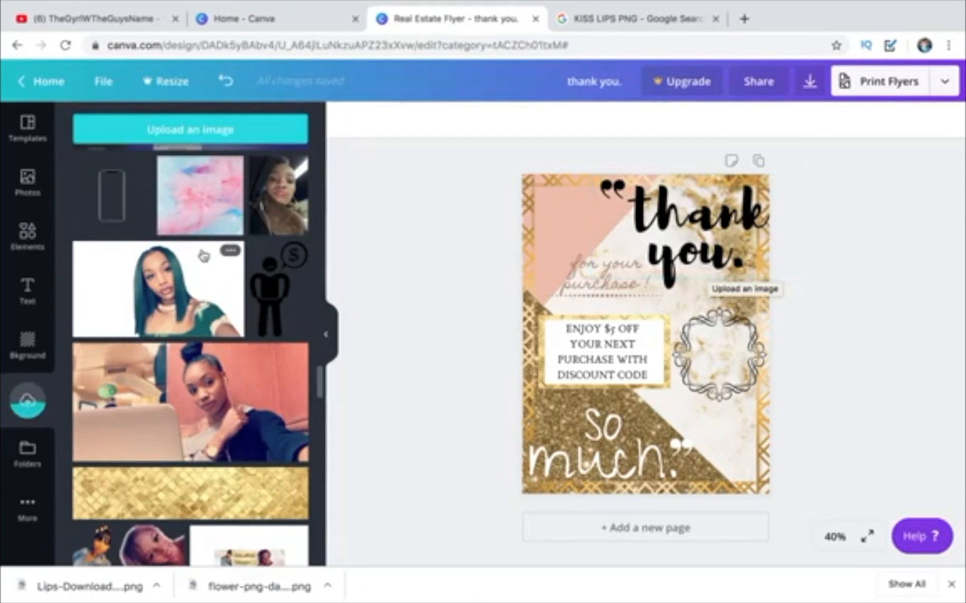
# - Add the uploaded pink lips to the card and shrink them to fit just above the ornate frame
pyautogui.scroll(10, 204, 256)
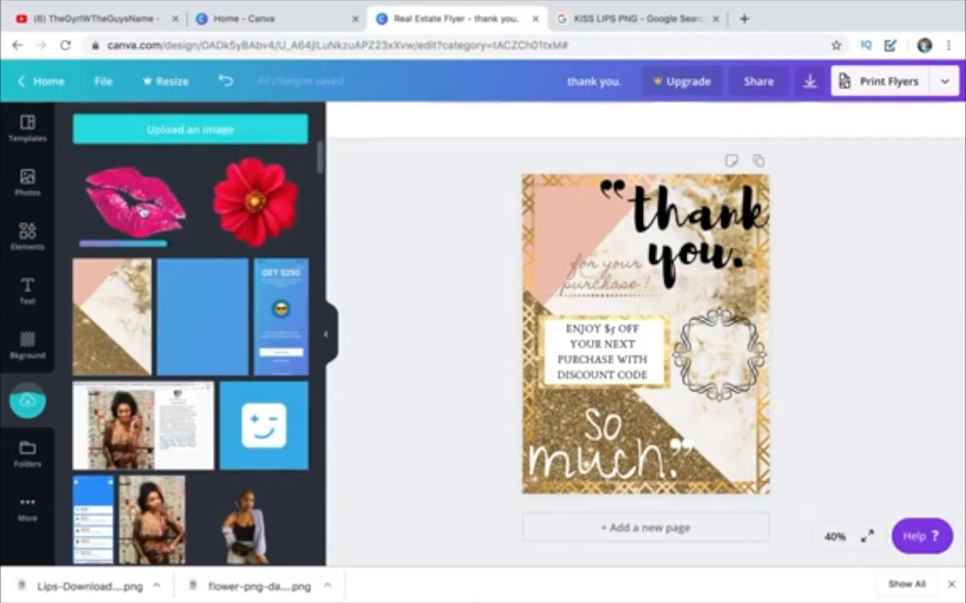
pyautogui.click(142, 211)
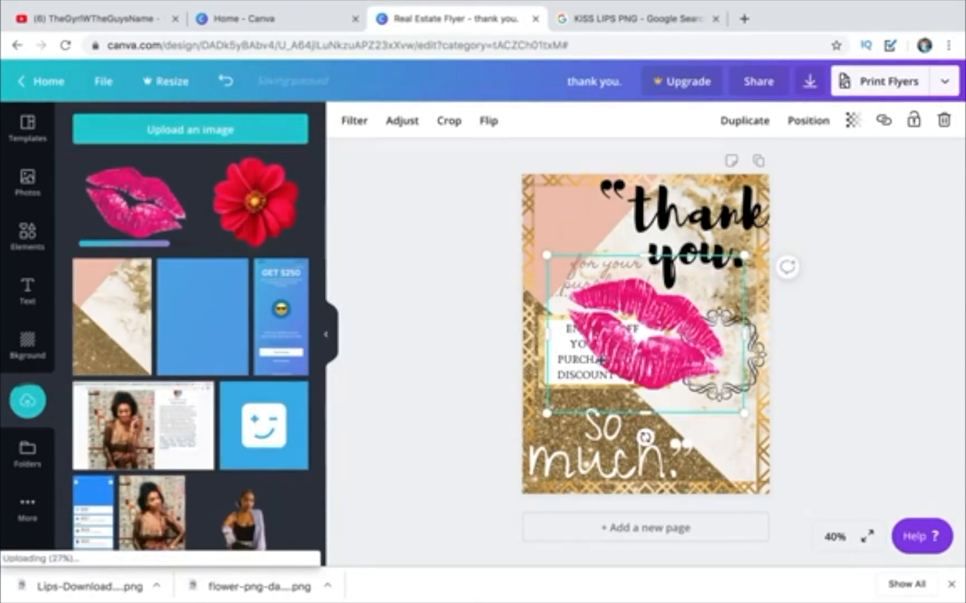
pyautogui.moveTo(547, 412); pyautogui.dragTo(673, 307)
# - Shift the offer text toward the white rectangle's left edge and place smaller lips over the rectangle's lower-right corner
pyautogui.click(606, 362)
pyautogui.moveTo(605, 362); pyautogui.dragTo(600, 361)
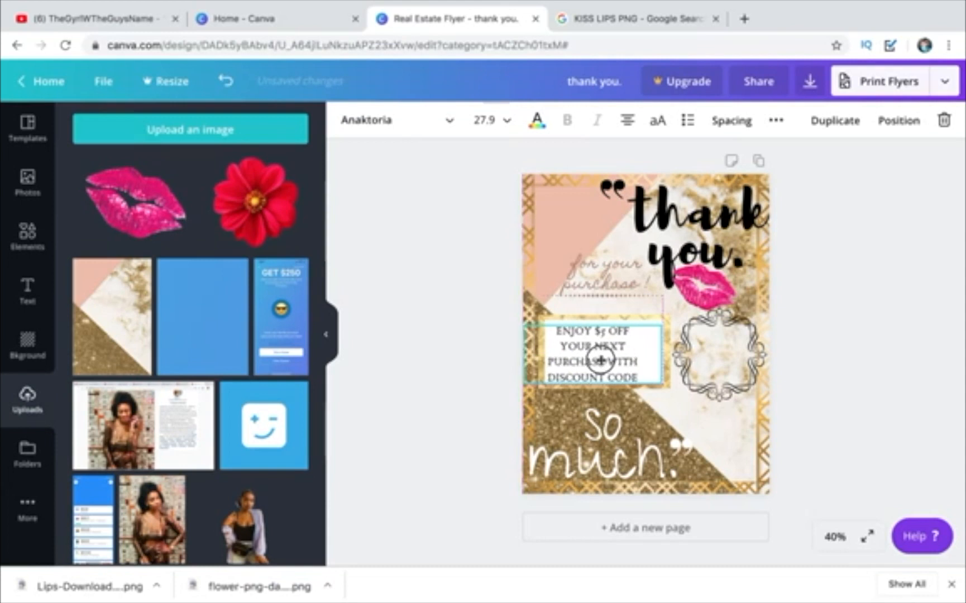
pyautogui.moveTo(703, 286); pyautogui.dragTo(666, 385)
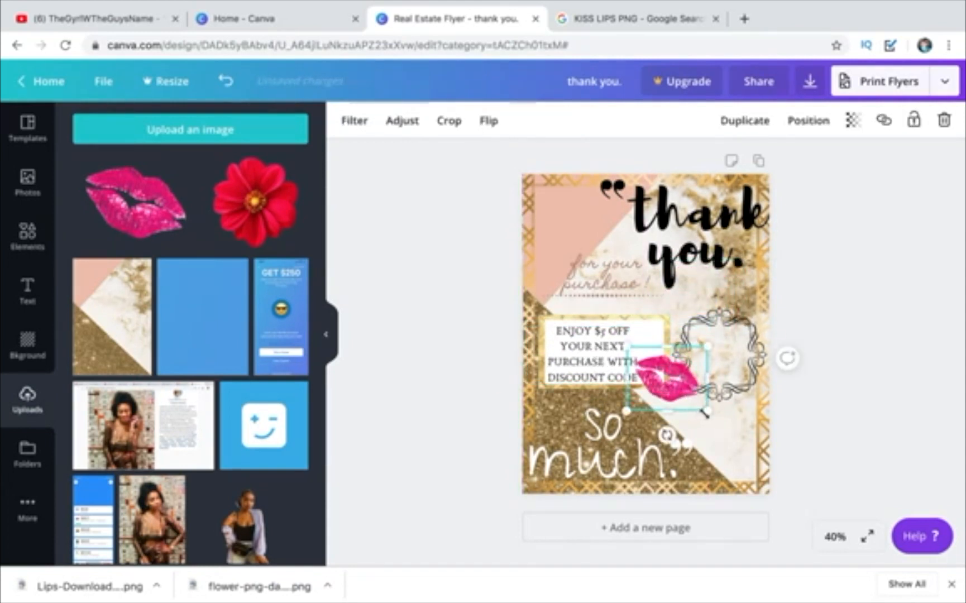
pyautogui.moveTo(706, 412)
pyautogui.mouseDown()
pyautogui.moveTo(662, 383)
pyautogui.moveTo(647, 418)
pyautogui.moveTo(712, 271)
pyautogui.moveTo(747, 241)
pyautogui.moveTo(725, 358)
pyautogui.moveTo(728, 453)
pyautogui.moveTo(661, 385)
pyautogui.moveTo(704, 418)
pyautogui.moveTo(692, 402)
pyautogui.mouseUp()
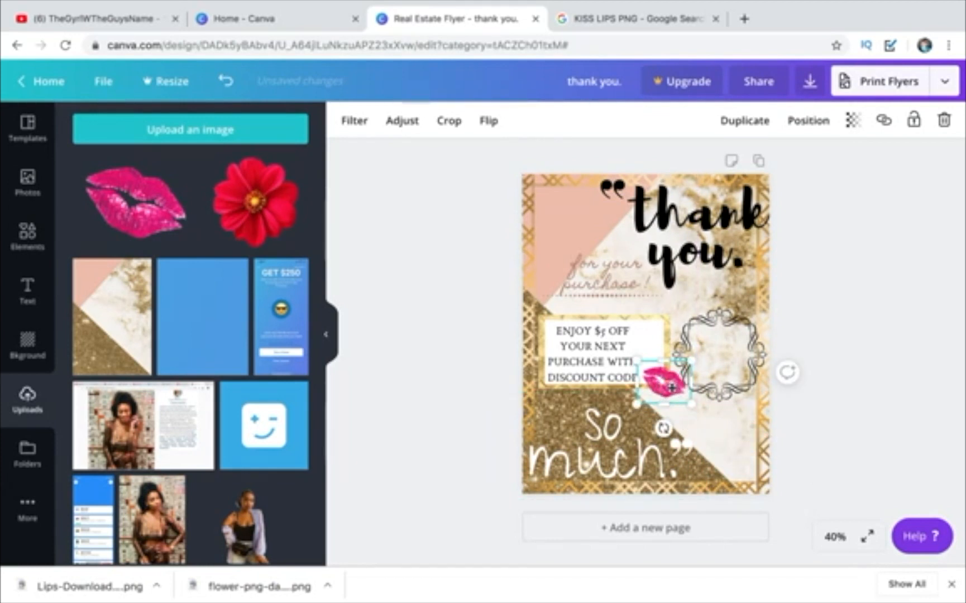
# - Recentre the offer text on the white rectangle and shrink the lips to sit just past the word "CODE"
pyautogui.moveTo(593, 345); pyautogui.dragTo(606, 356)
pyautogui.moveTo(672, 397); pyautogui.dragTo(658, 381)
pyautogui.click(683, 397)
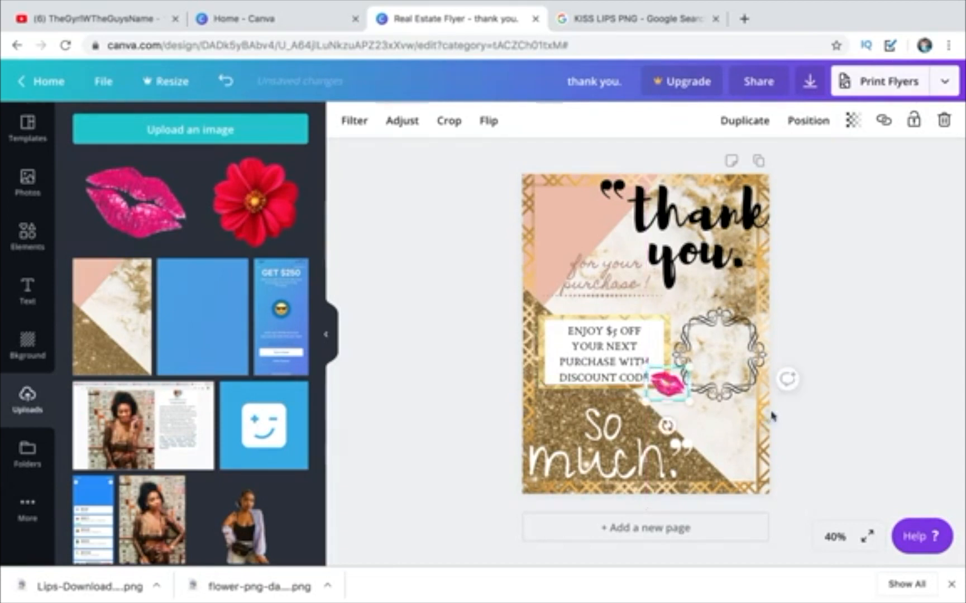
pyautogui.click(854, 379)
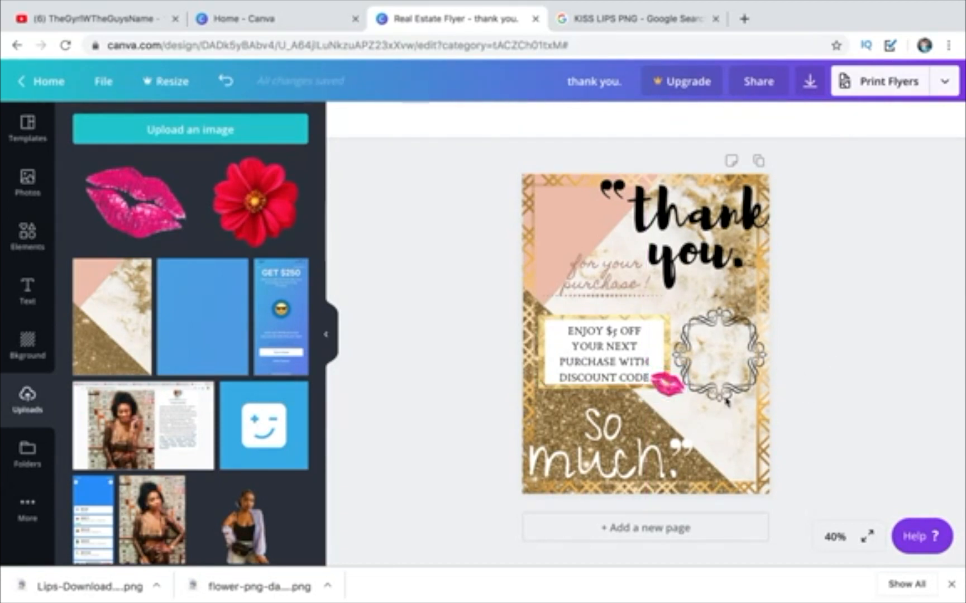
# - Move the lips to the white rectangle's upper-right corner and resize them slightly larger so they overlap the gold border
pyautogui.moveTo(661, 386); pyautogui.dragTo(612, 389)
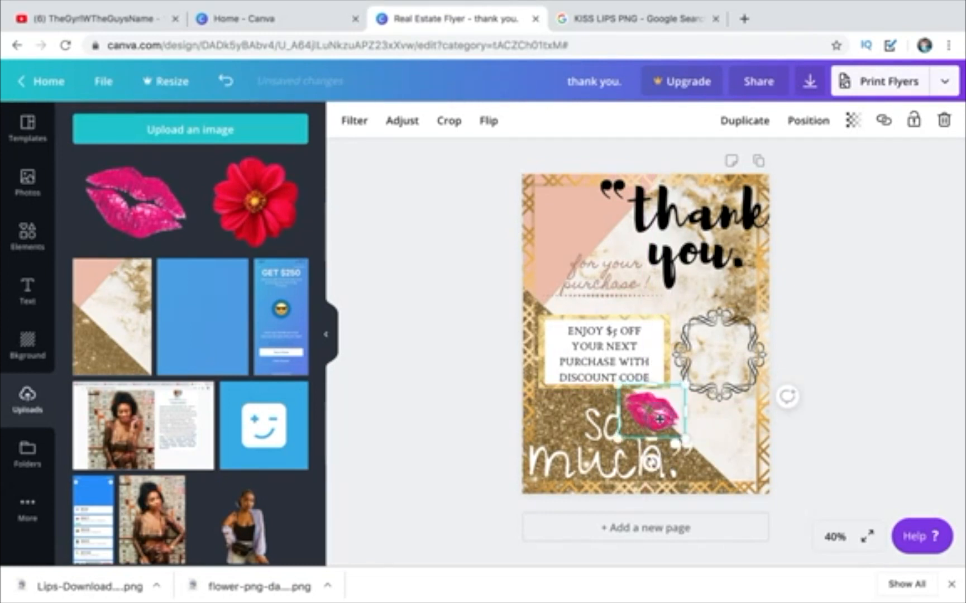
pyautogui.moveTo(655, 419); pyautogui.dragTo(571, 223)
pyautogui.moveTo(537, 190); pyautogui.dragTo(509, 174)
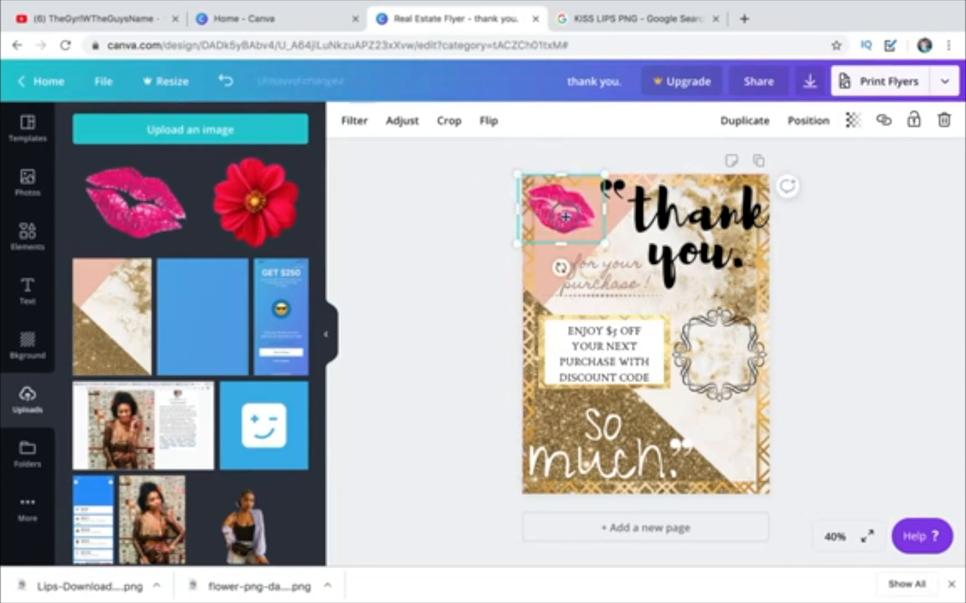
pyautogui.moveTo(561, 220); pyautogui.dragTo(574, 227)
pyautogui.moveTo(534, 186); pyautogui.dragTo(658, 306)
# - Add an exclamation mark after "DISCOUNT CODE" in the offer text
pyautogui.click(650, 377)
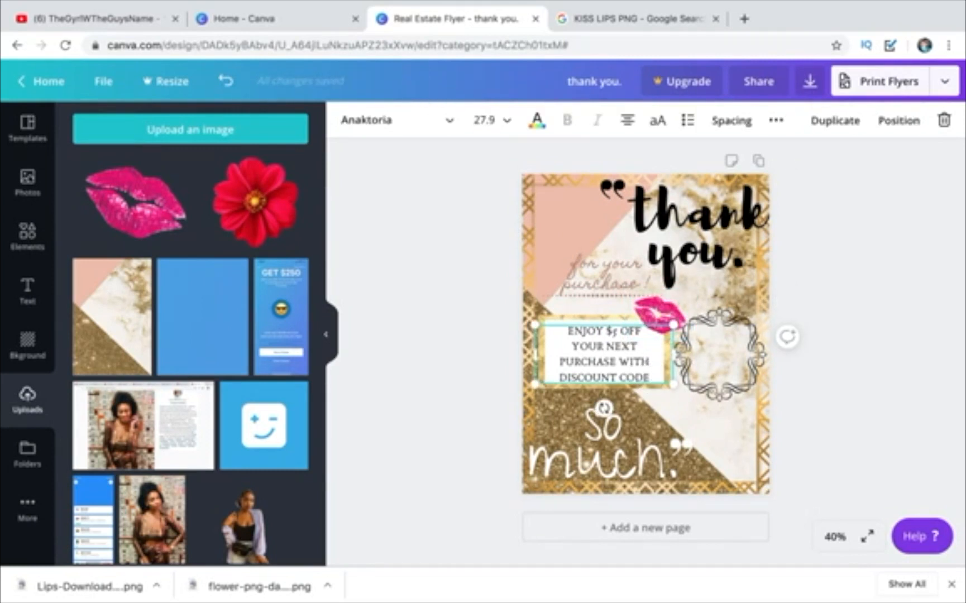
pyautogui.press('BackSpace')
pyautogui.write('!')
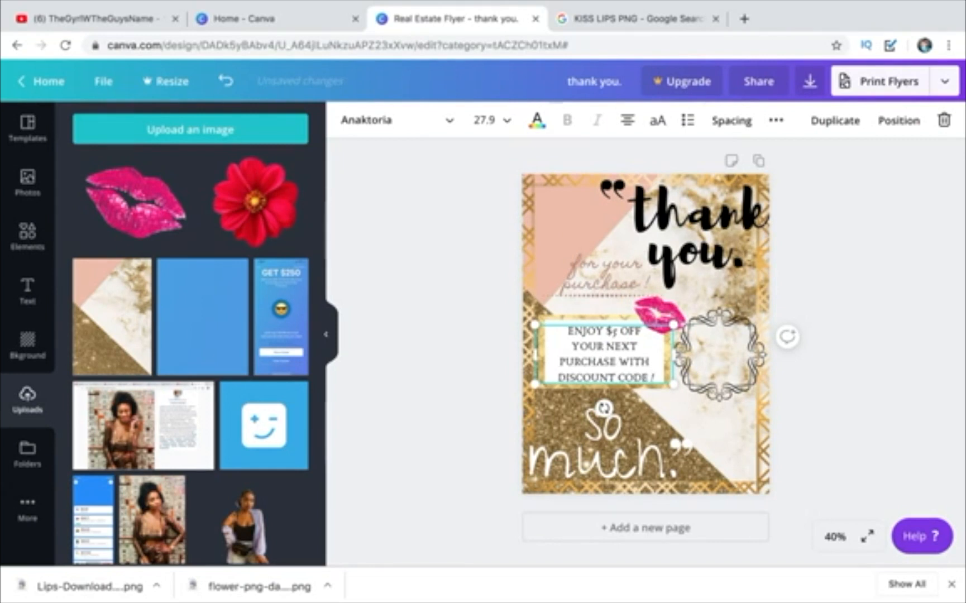
pyautogui.click(864, 227)
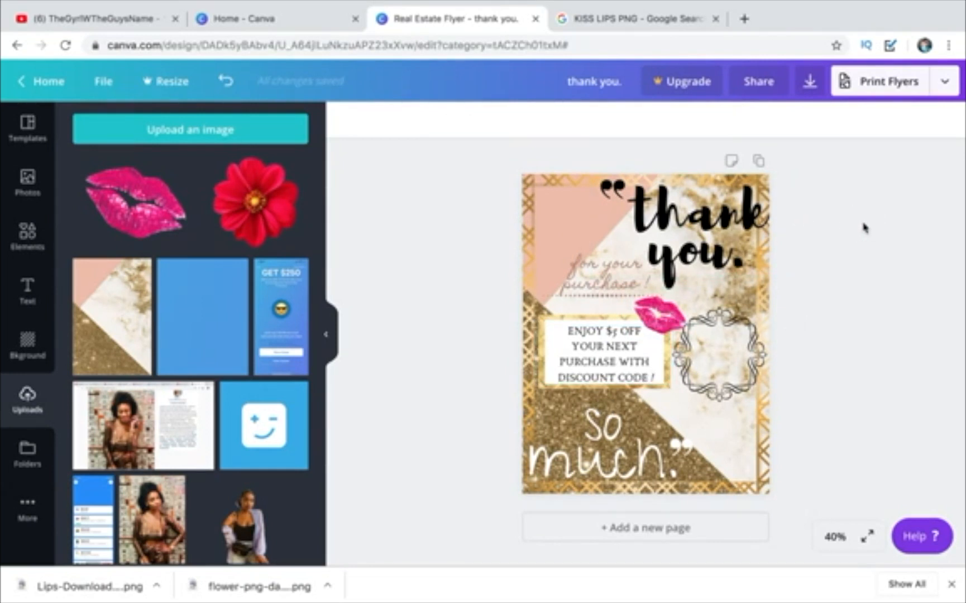
# - Nudge the lips slightly left over the rectangle's upper-right corner and fine-tune the offer text's centring on the white rectangle
pyautogui.moveTo(661, 315); pyautogui.dragTo(630, 337)
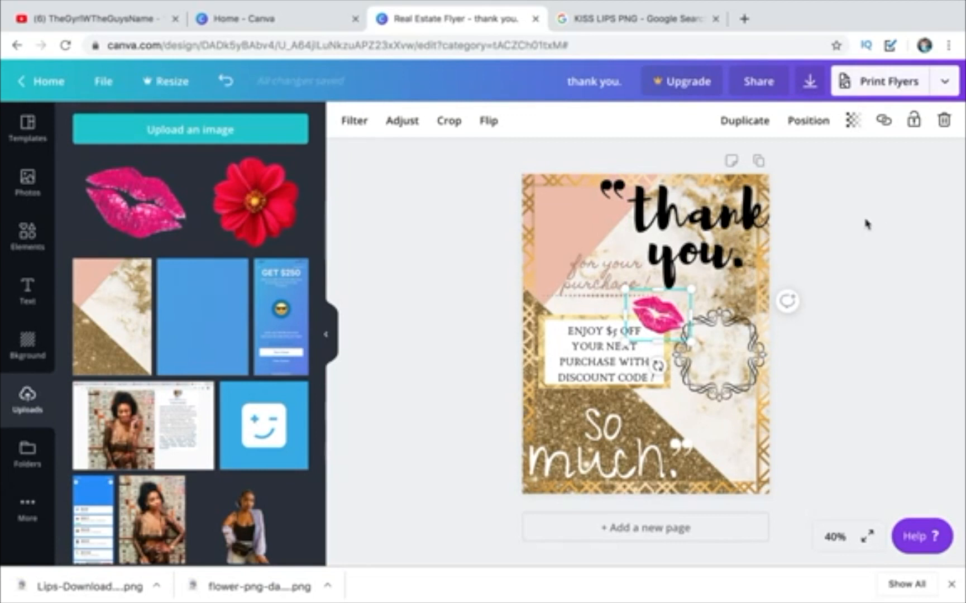
pyautogui.click(868, 224)
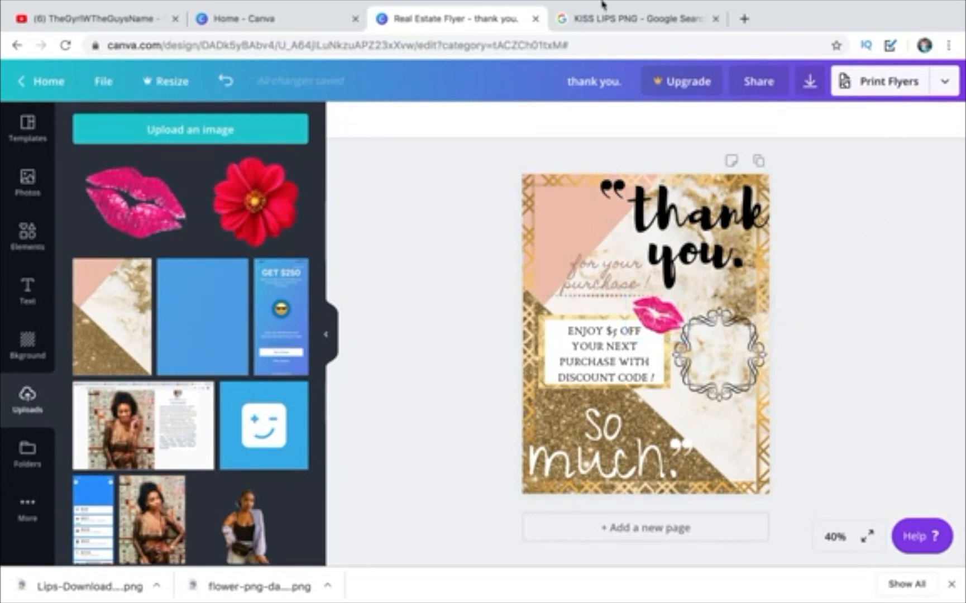
pyautogui.moveTo(601, 18)
pyautogui.scroll(-3, 824, 211)
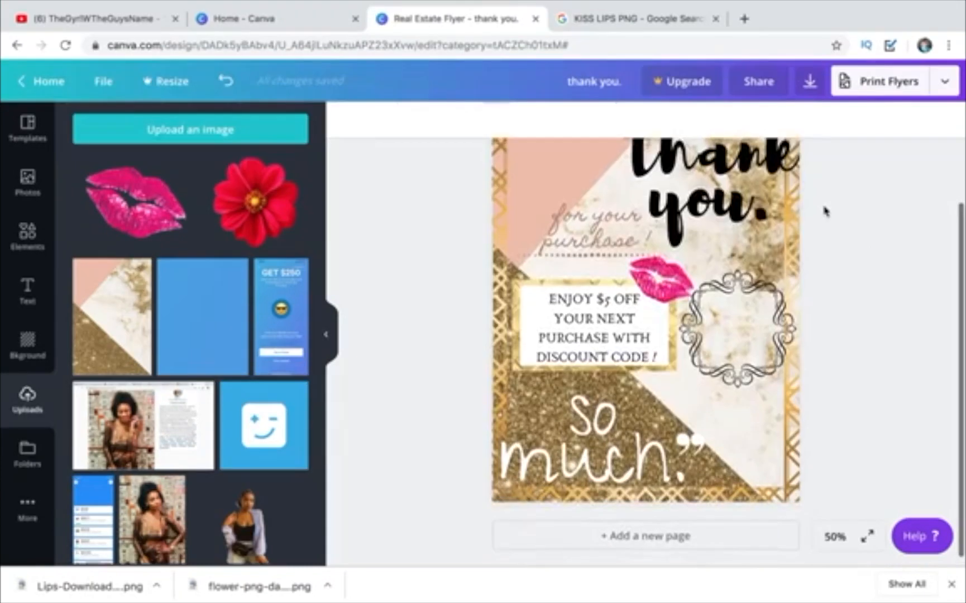
pyautogui.click(584, 328)
pyautogui.moveTo(584, 328); pyautogui.dragTo(582, 326)
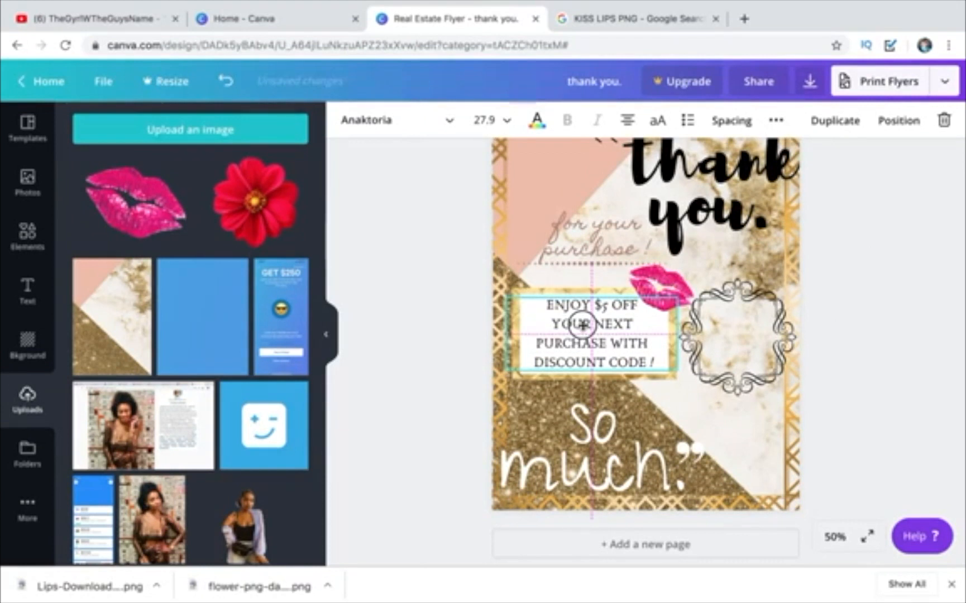
pyautogui.moveTo(583, 325); pyautogui.dragTo(581, 326)
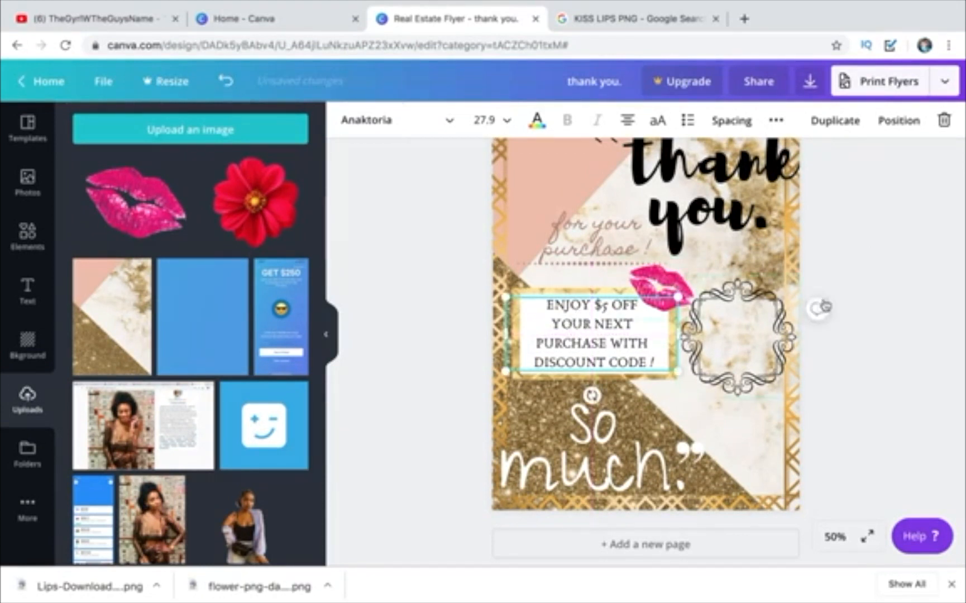
pyautogui.click(845, 247)
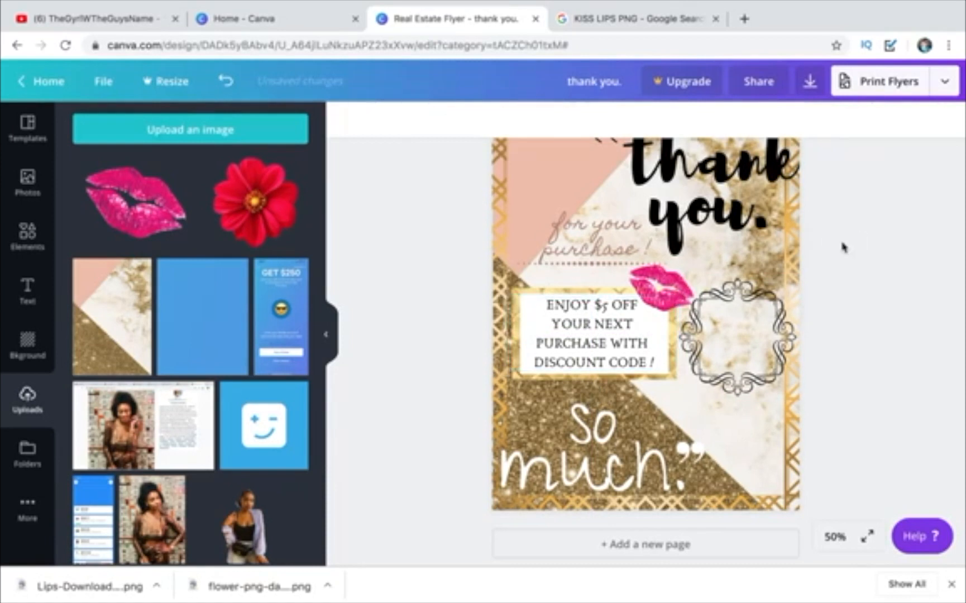
# - Add a heading containing the discount code "5-OffPurch"
pyautogui.click(27, 291)
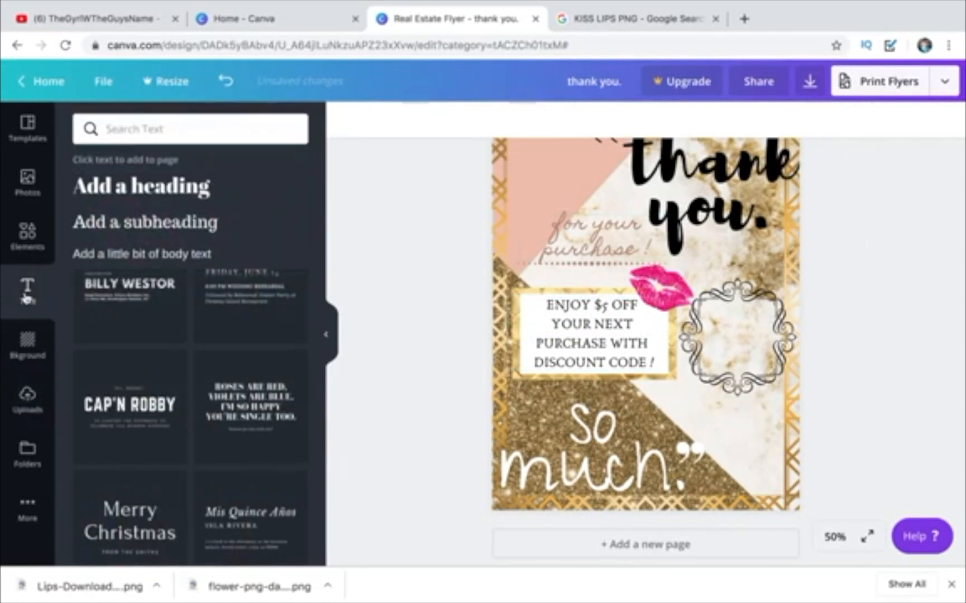
pyautogui.click(144, 192)
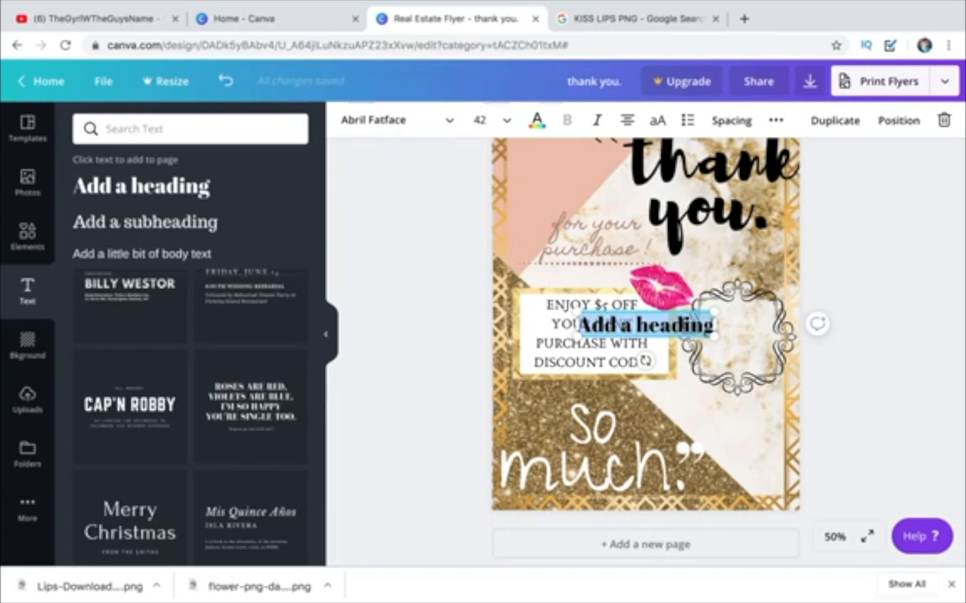
pyautogui.press('Delete')
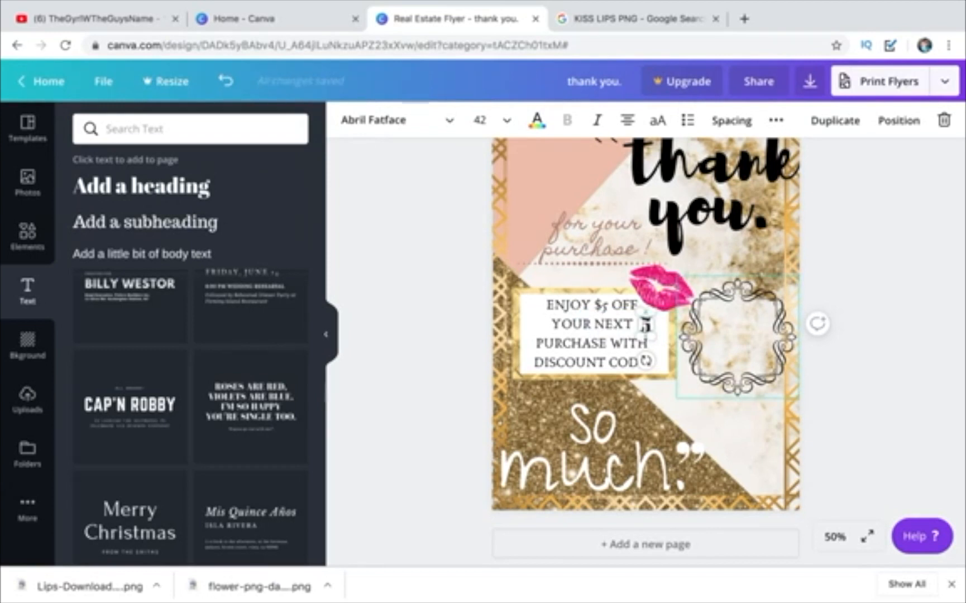
pyautogui.write('a')
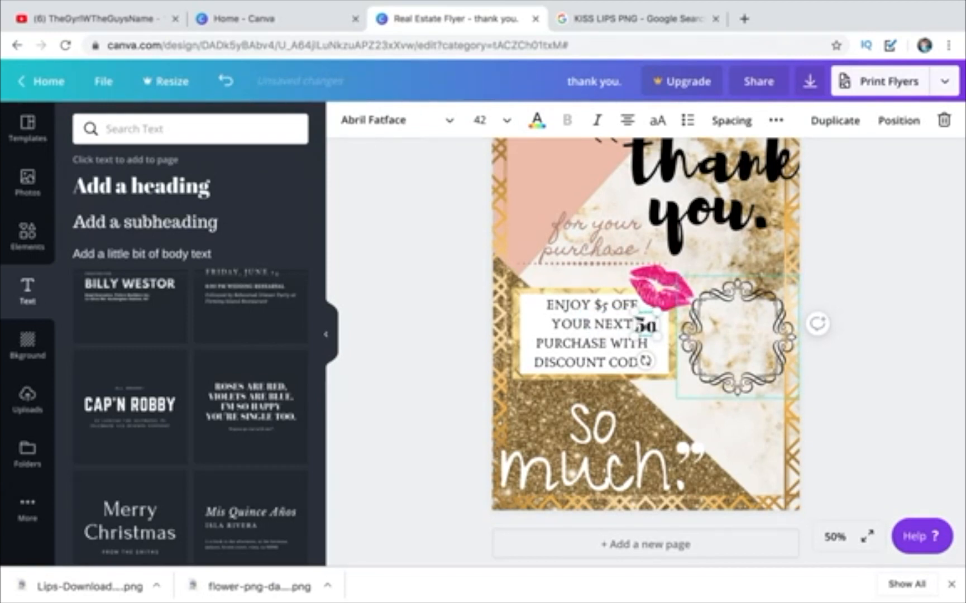
pyautogui.press('BackSpace')
pyautogui.write('-')
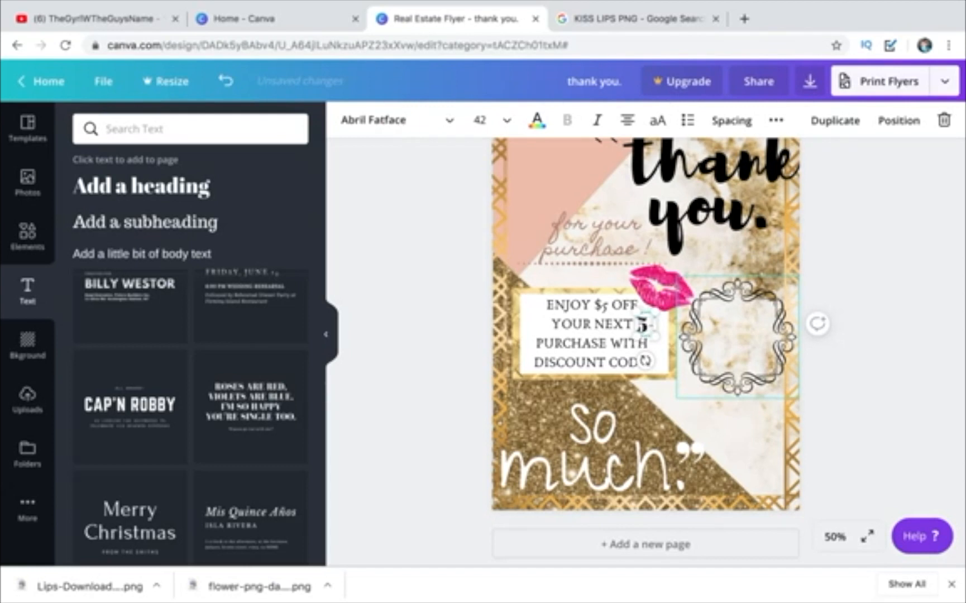
pyautogui.write('0')
pyautogui.write('ff')
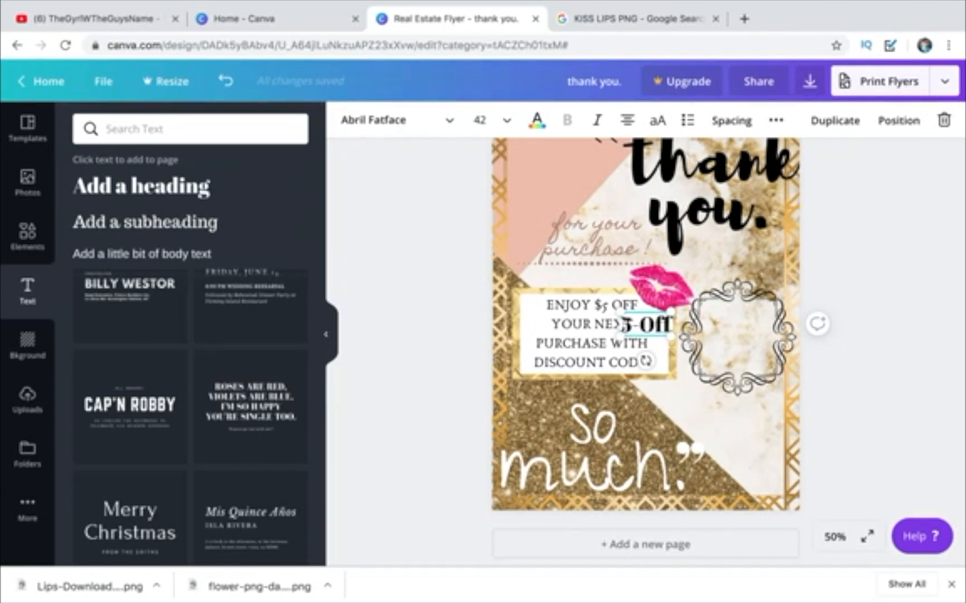
pyautogui.write('Purch')
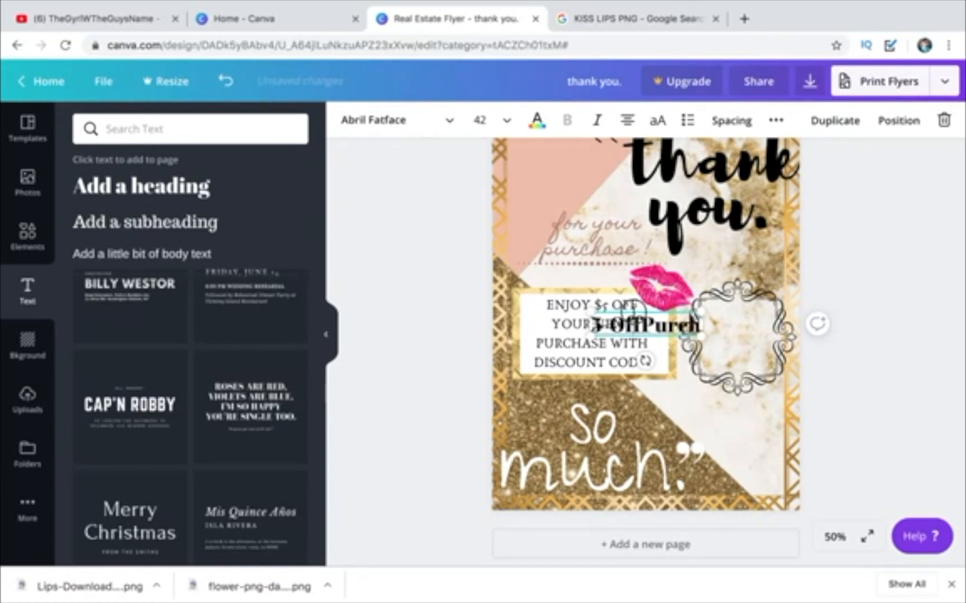
# - Move the discount code into the ornate black frame and shrink it to size 25.4 so it fits inside
pyautogui.moveTo(635, 308); pyautogui.dragTo(723, 318)
pyautogui.moveTo(678, 345); pyautogui.dragTo(736, 327)
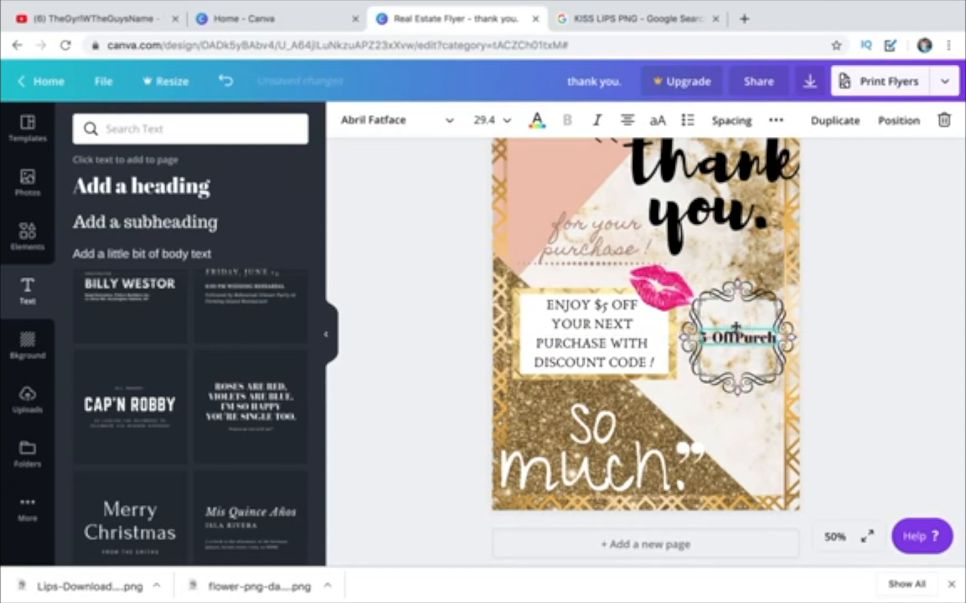
pyautogui.click(870, 303)
pyautogui.click(756, 345)
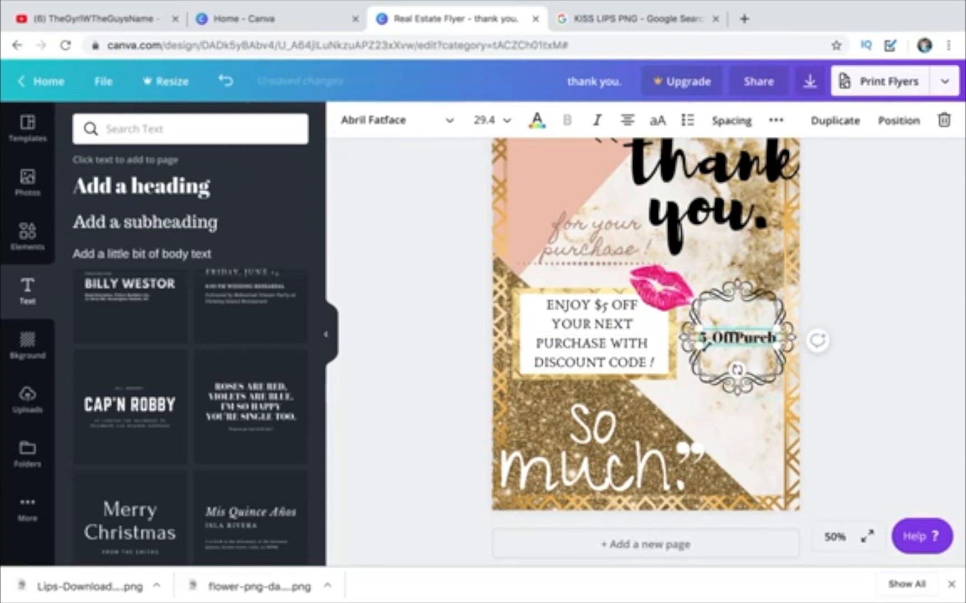
pyautogui.moveTo(702, 344); pyautogui.dragTo(728, 329)
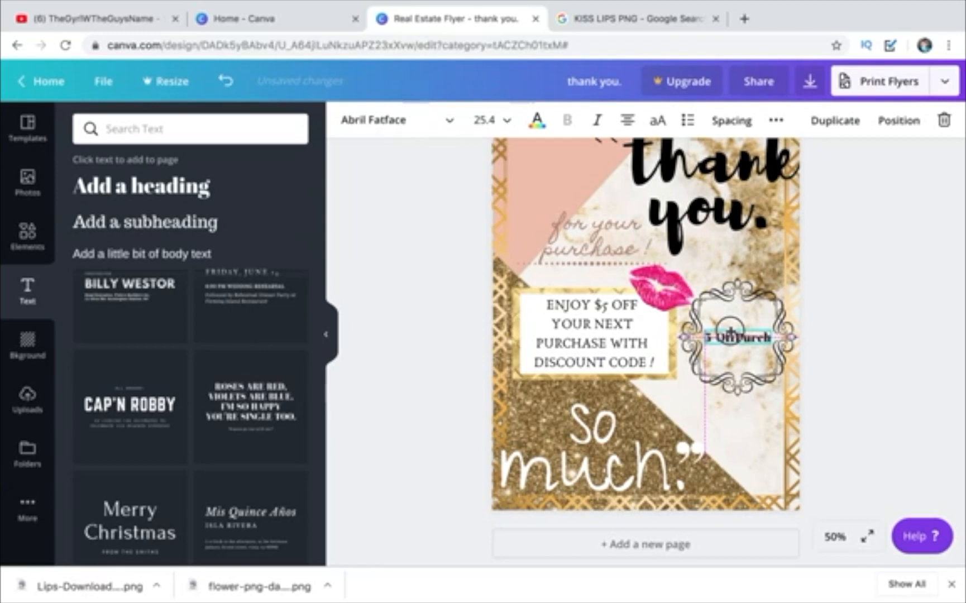
pyautogui.moveTo(730, 325); pyautogui.dragTo(728, 325)
pyautogui.scroll(1, 730, 304)
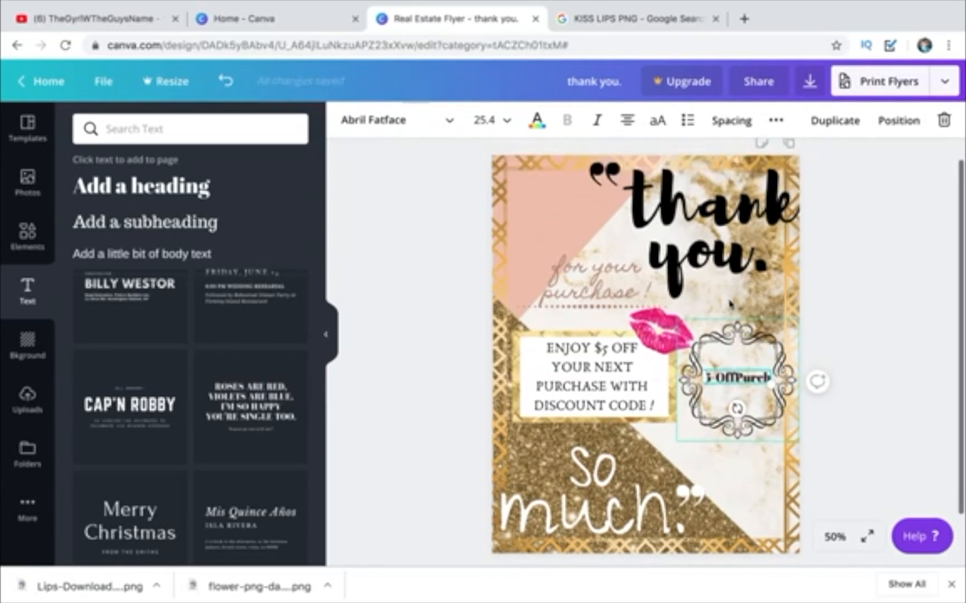
# - Delete the ornate black frame and enlarge the discount code to size 38.9 on the marble area
pyautogui.moveTo(714, 432); pyautogui.dragTo(603, 523)
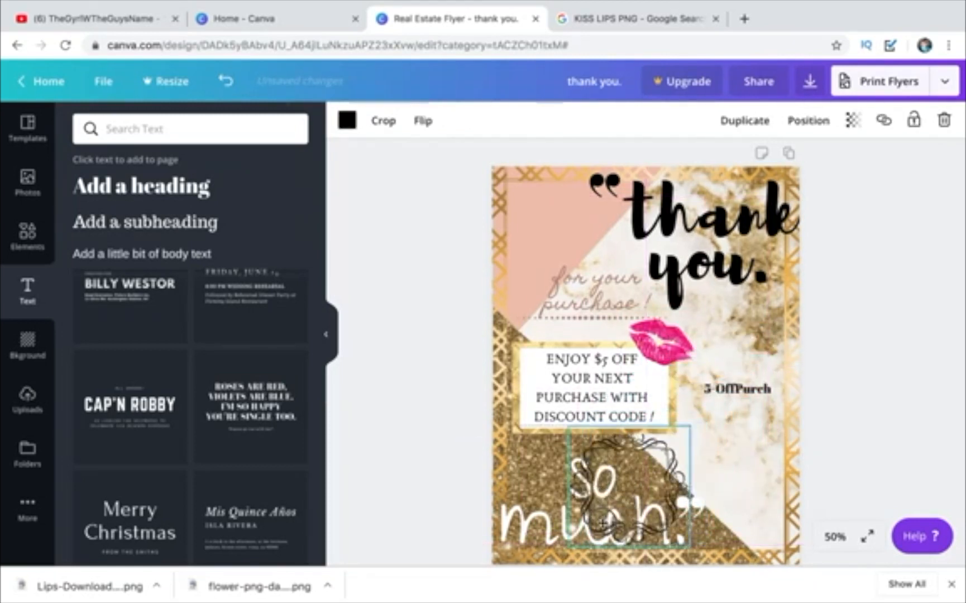
pyautogui.click(712, 390)
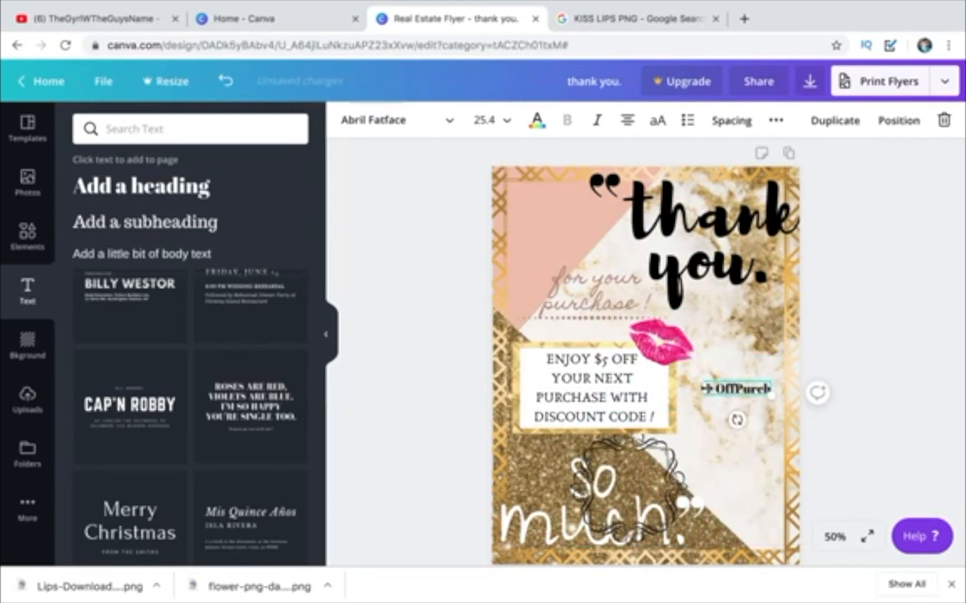
pyautogui.moveTo(707, 388)
pyautogui.mouseDown()
pyautogui.moveTo(671, 390)
pyautogui.moveTo(692, 390)
pyautogui.mouseUp()
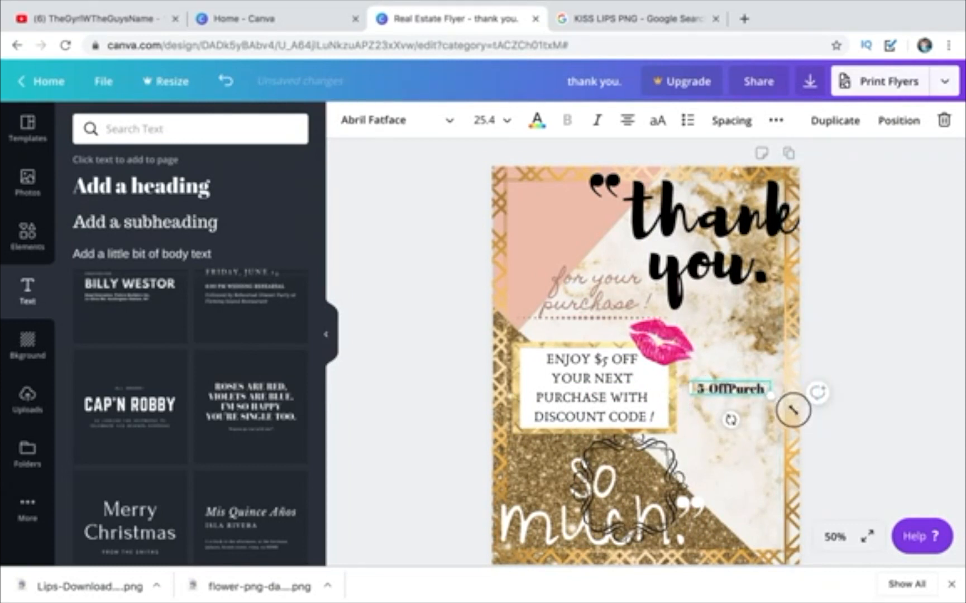
pyautogui.moveTo(794, 411); pyautogui.dragTo(810, 420)
pyautogui.moveTo(744, 377); pyautogui.dragTo(731, 375)
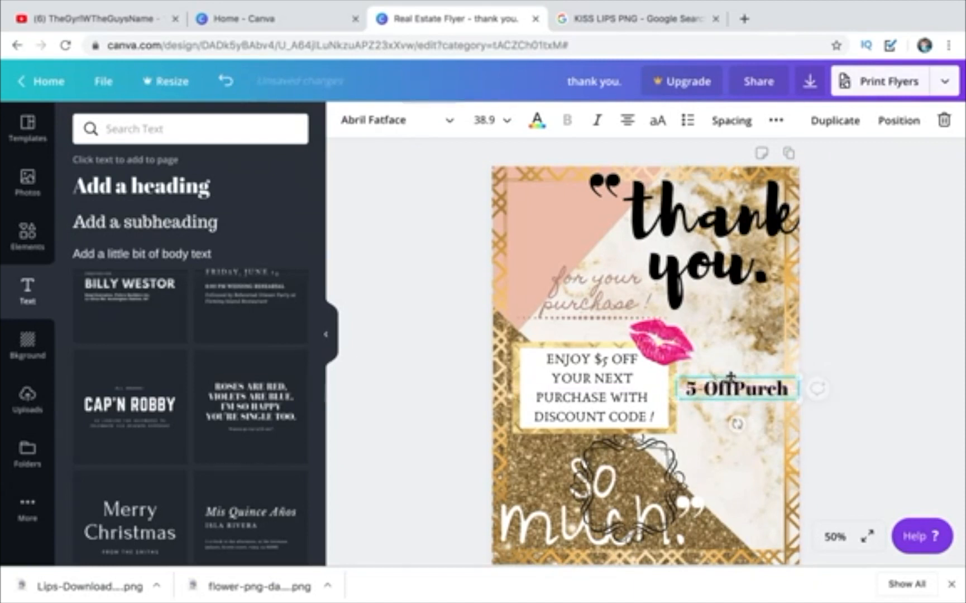
pyautogui.click(659, 455)
pyautogui.press('Delete')
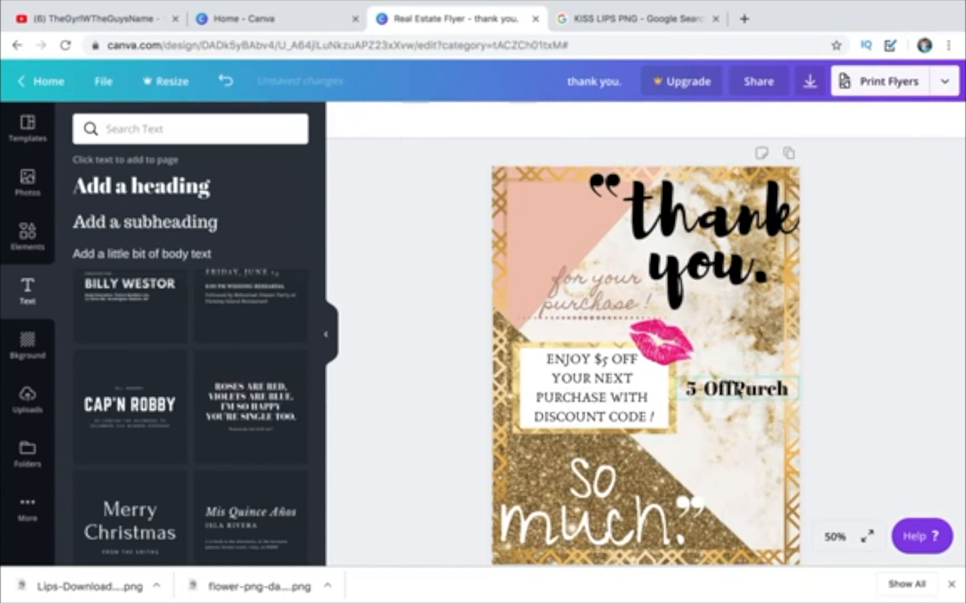
# - Shift the discount code slightly left so it sits close beside the gold-bordered offer rectangle
pyautogui.click(733, 387)
pyautogui.moveTo(734, 387); pyautogui.dragTo(733, 387)
pyautogui.moveTo(727, 424)
pyautogui.mouseDown()
pyautogui.moveTo(752, 424)
pyautogui.moveTo(729, 428)
pyautogui.mouseUp()
pyautogui.moveTo(720, 379); pyautogui.dragTo(721, 387)
pyautogui.scroll(-2, 883, 334)
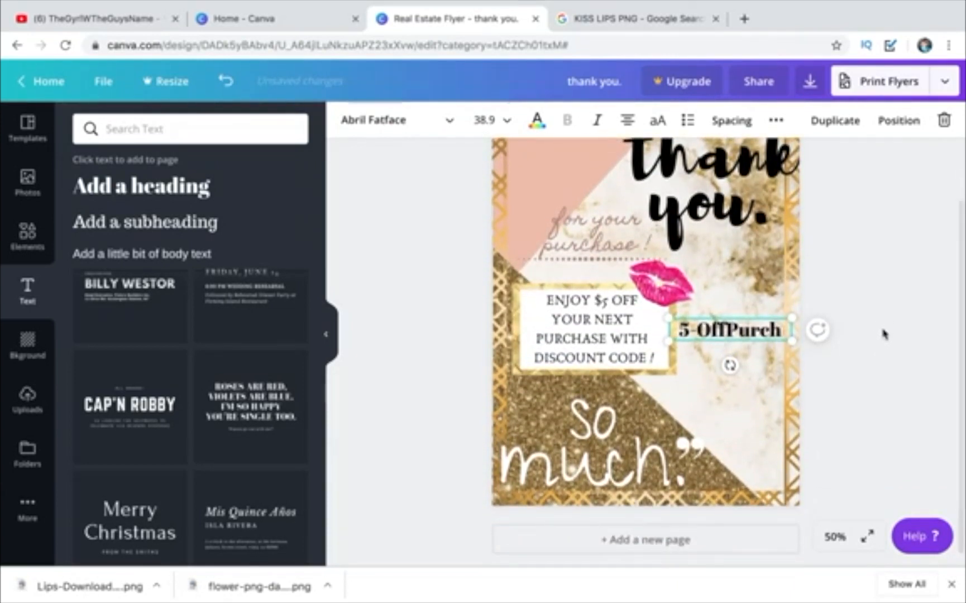
pyautogui.scroll(2, 883, 334)
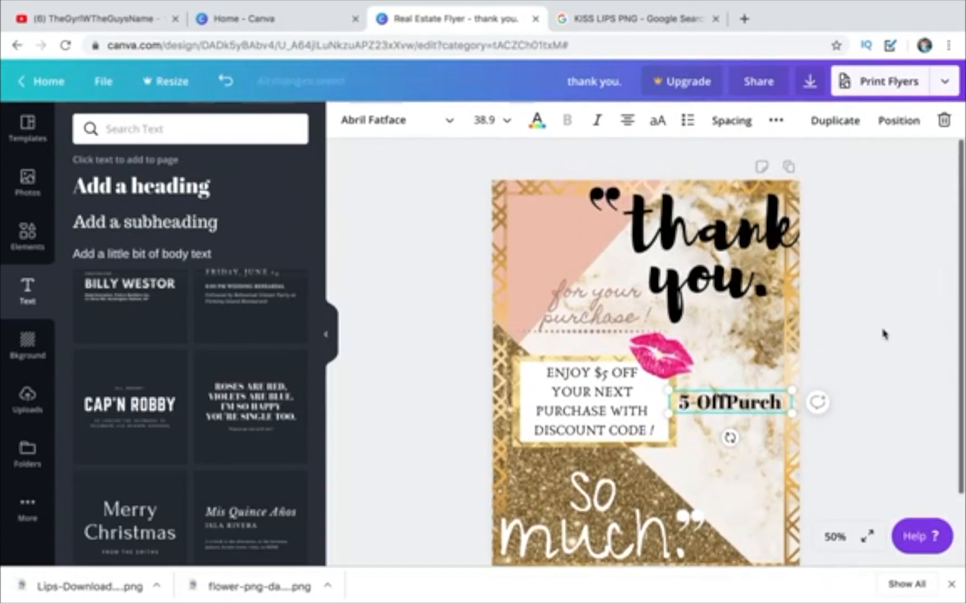
pyautogui.scroll(-2, 883, 334)
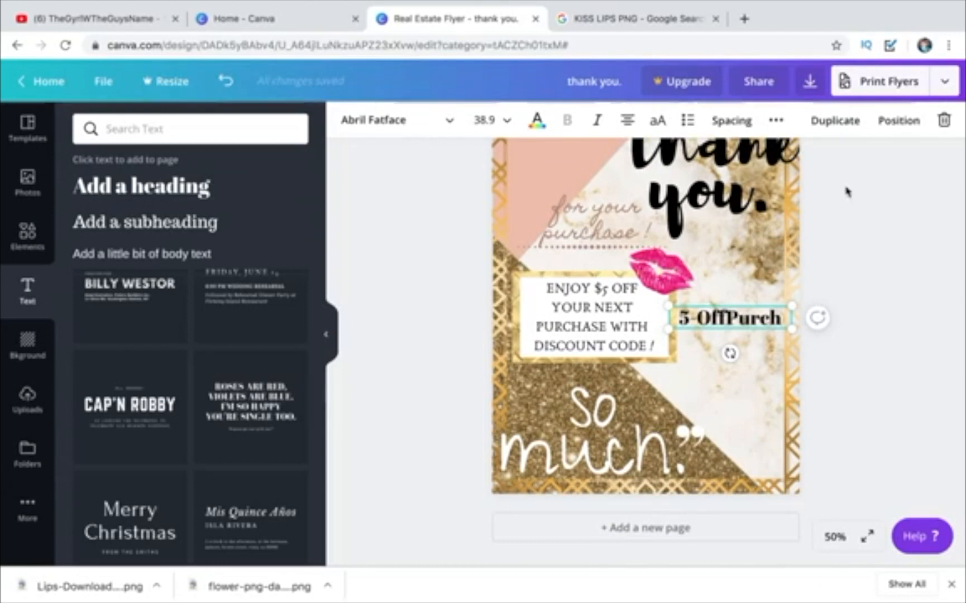
pyautogui.click(836, 121)
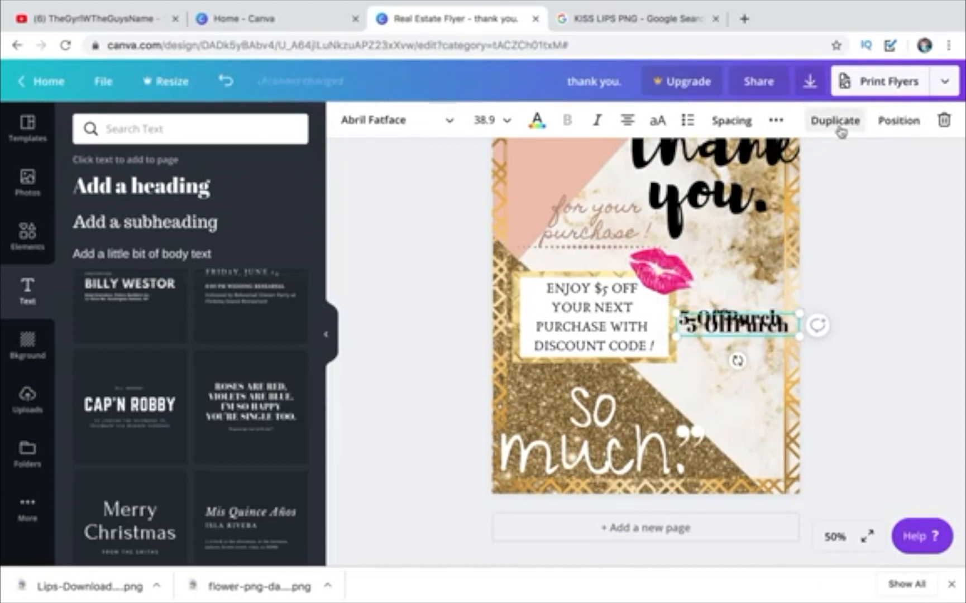
pyautogui.hotkey('ctrl', 'z')
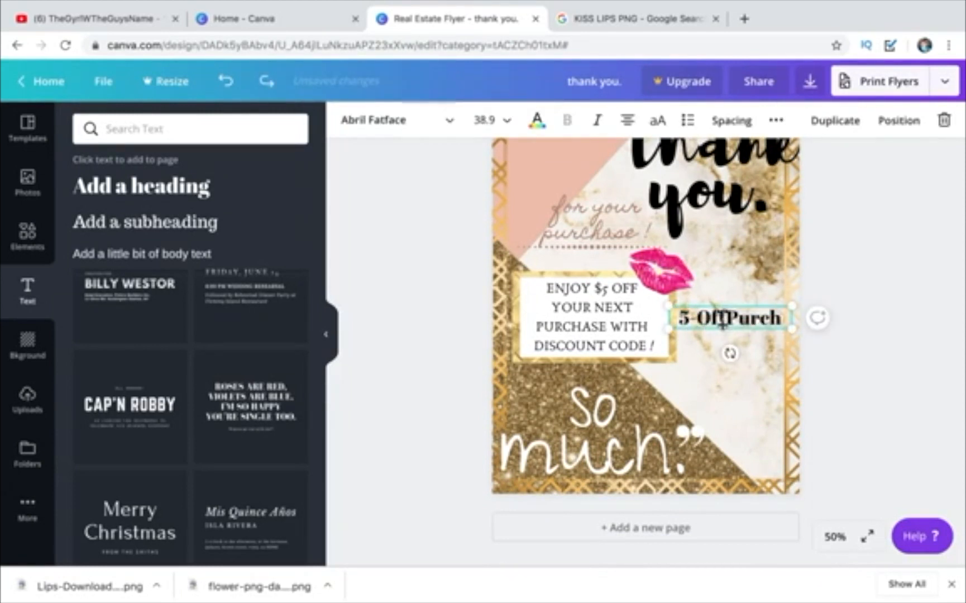
# - Add a second page to the design after the thank-you page
pyautogui.click(674, 530)
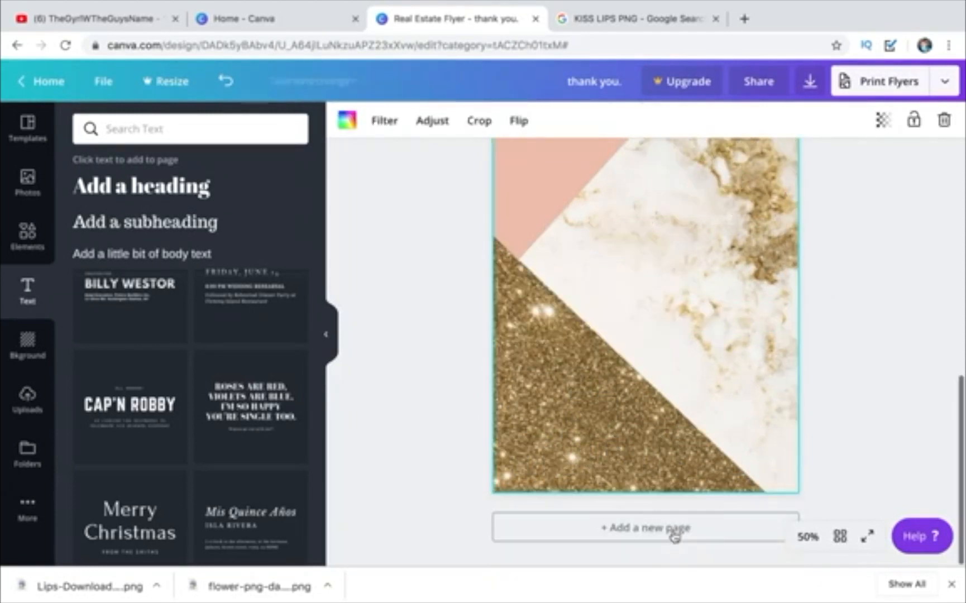
pyautogui.scroll(6, 699, 402)
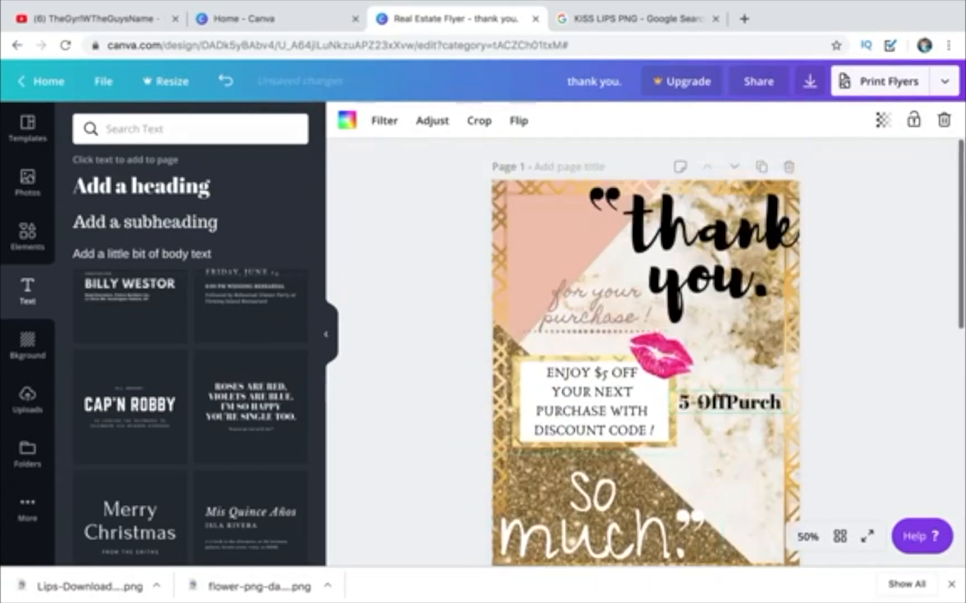
pyautogui.scroll(-7, 699, 402)
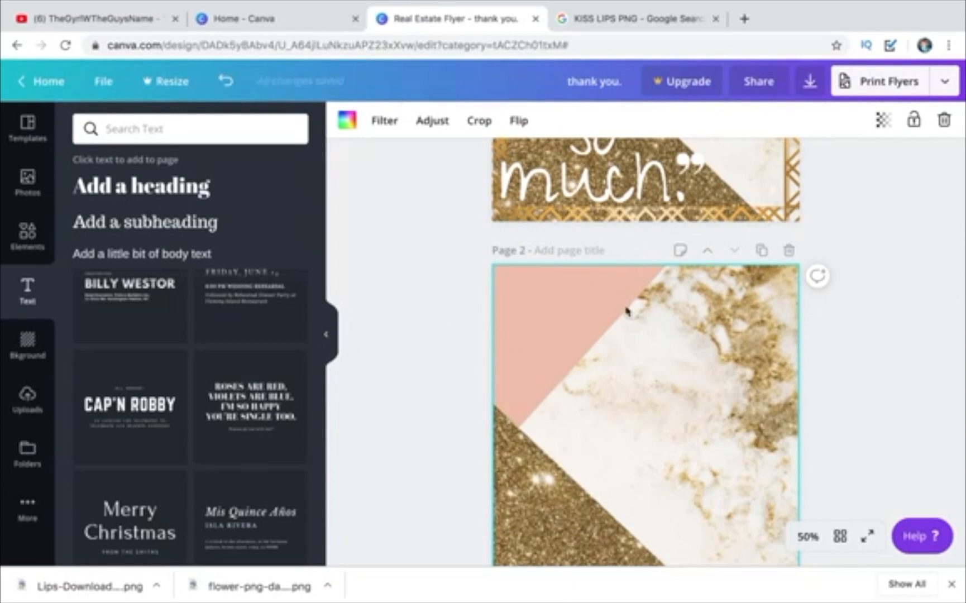
pyautogui.scroll(5, 626, 311)
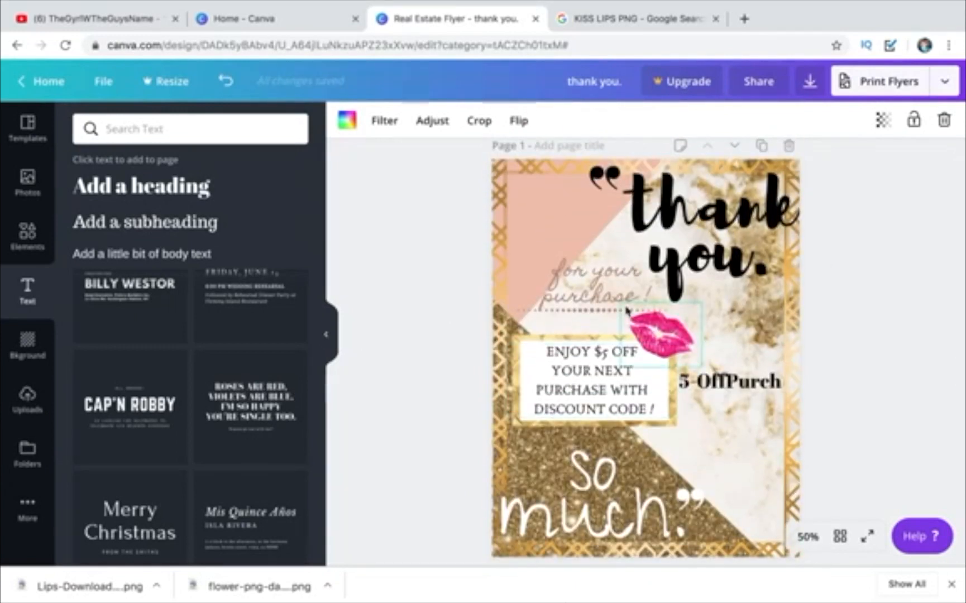
pyautogui.scroll(-8, 498, 360)
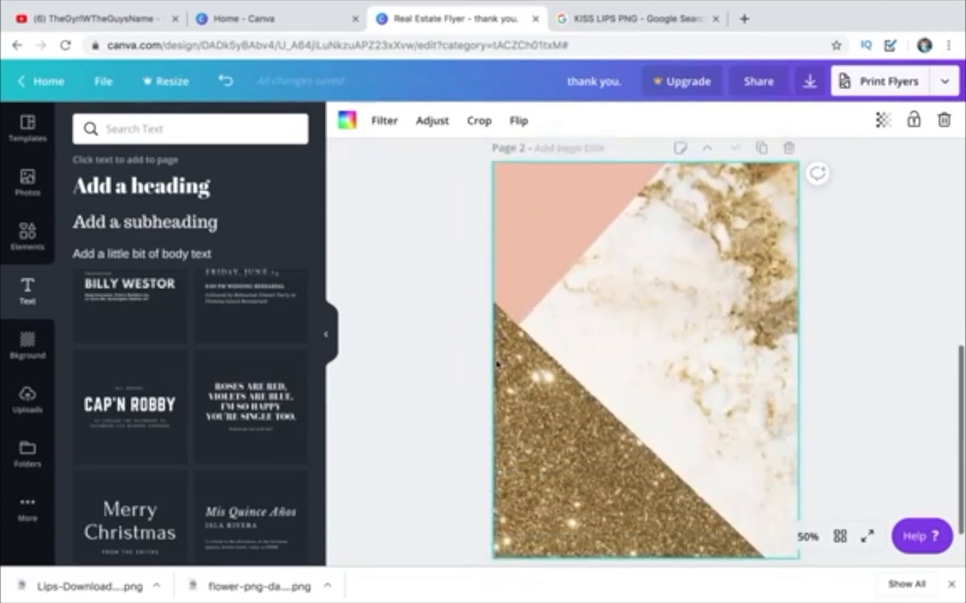
# - Add the uploaded pink Instagram logo to page 2, shrink it to a small icon and place it in the page's lower-left corner
pyautogui.click(26, 399)
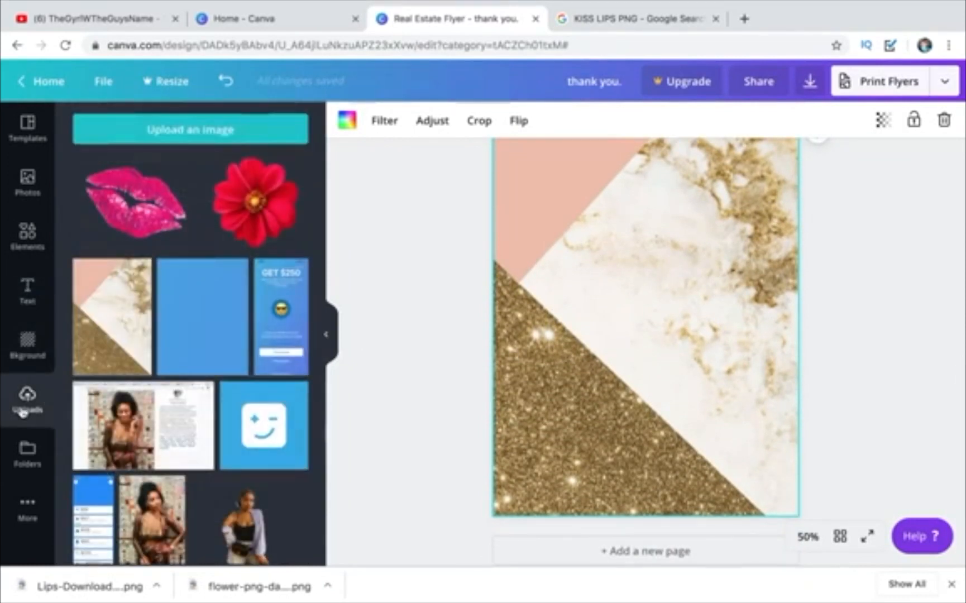
pyautogui.scroll(-15, 81, 400)
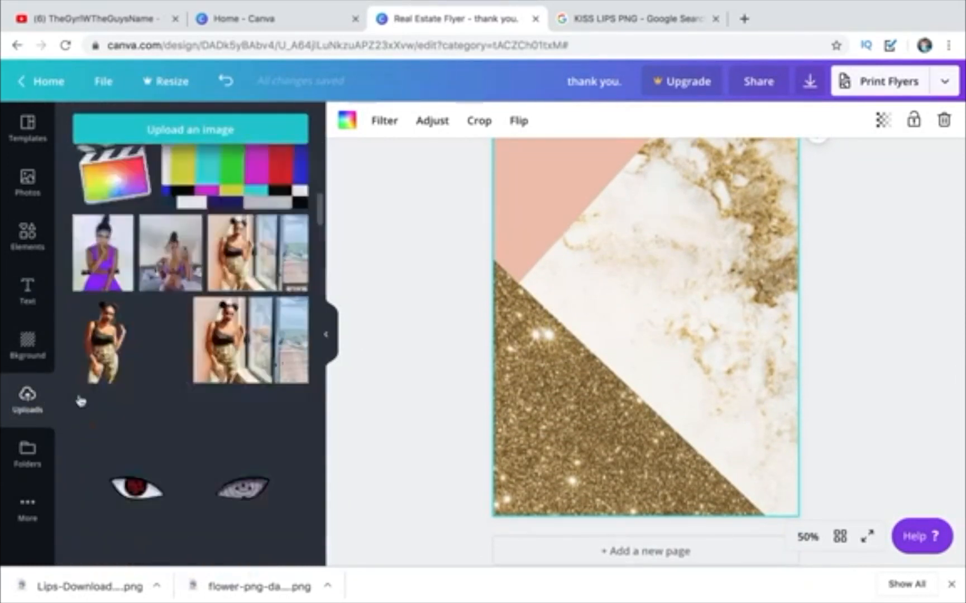
pyautogui.scroll(-5, 78, 399)
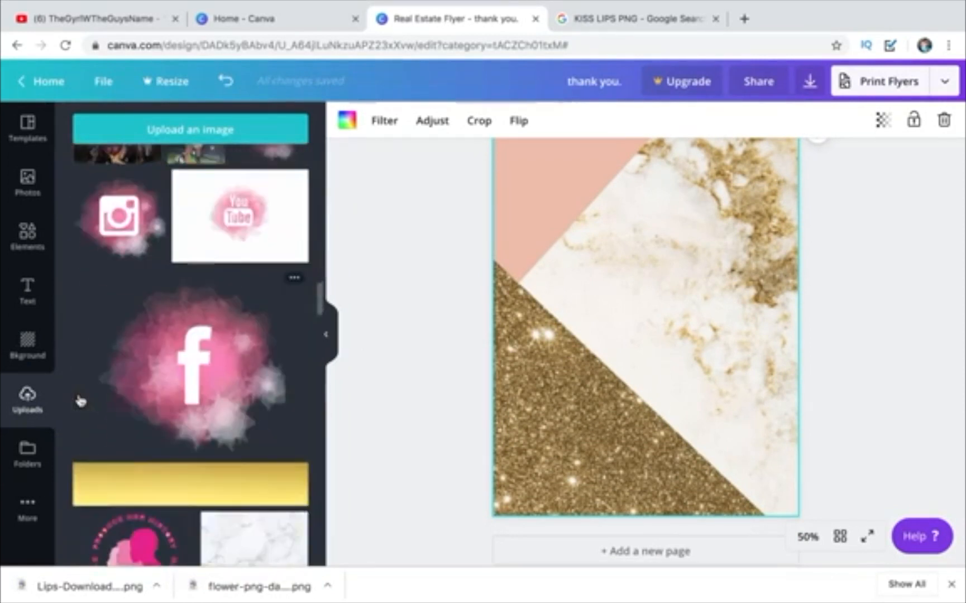
pyautogui.click(119, 316)
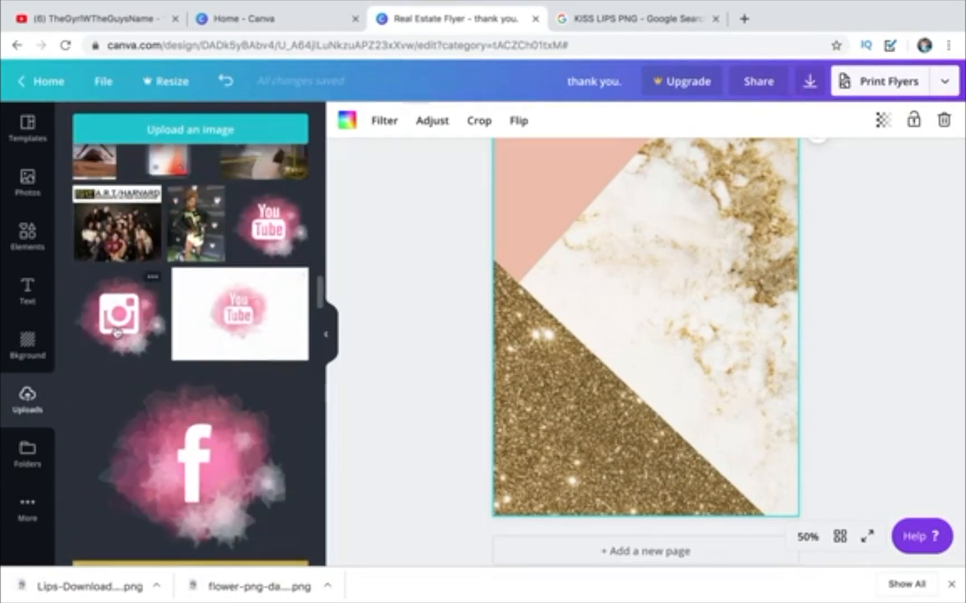
pyautogui.moveTo(521, 197); pyautogui.dragTo(669, 338)
pyautogui.scroll(2, 381, 245)
pyautogui.scroll(-2, 382, 245)
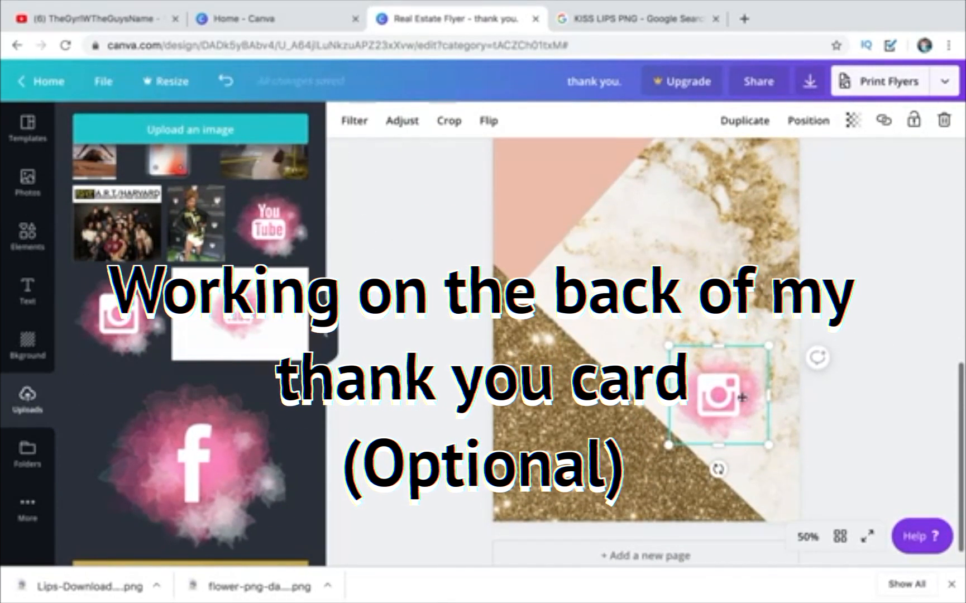
pyautogui.moveTo(670, 347); pyautogui.dragTo(700, 376)
pyautogui.moveTo(724, 414); pyautogui.dragTo(515, 493)
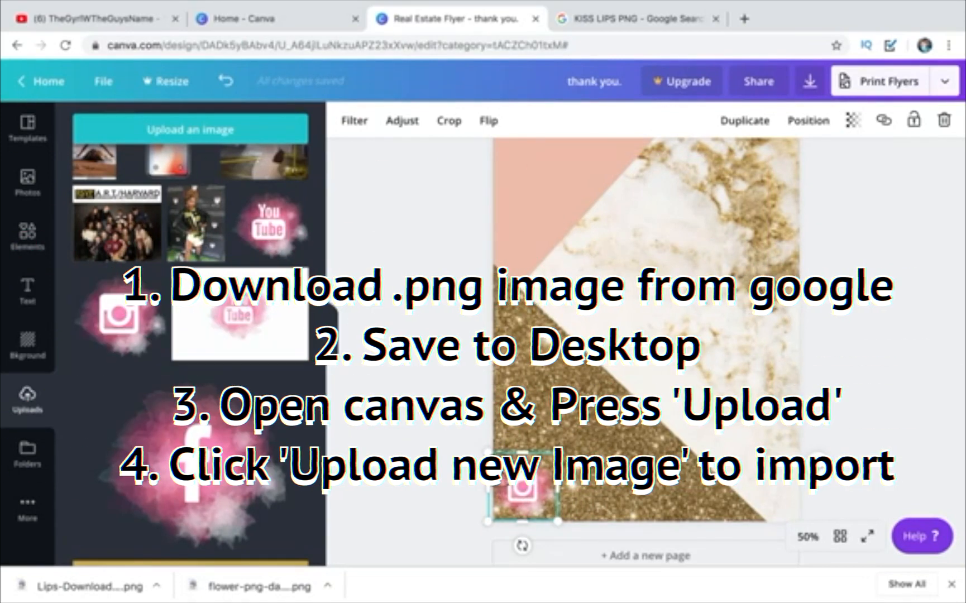
pyautogui.moveTo(489, 452); pyautogui.dragTo(511, 509)
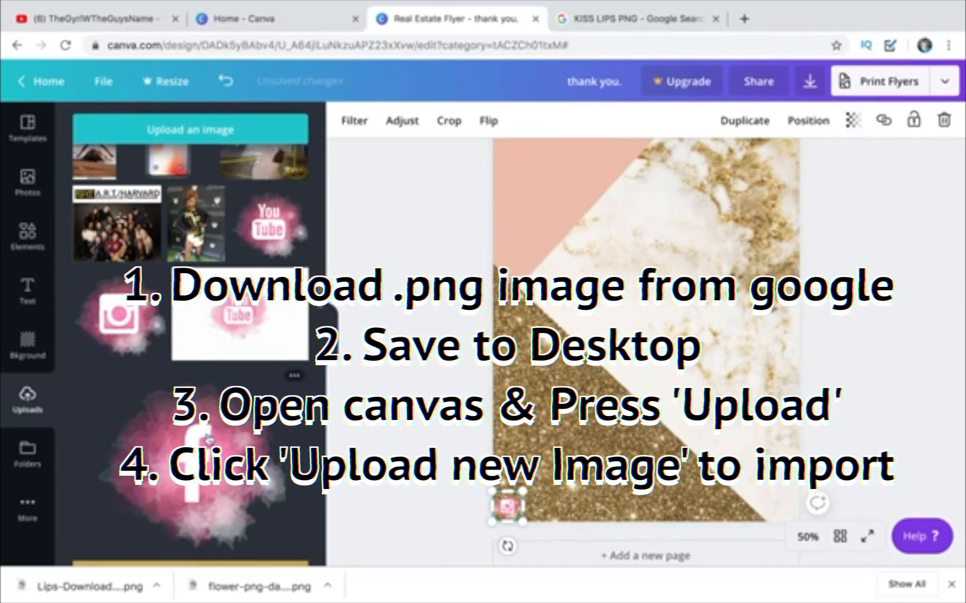
# - Add the uploaded pink YouTube logo, shrink it to the Instagram icon's size and place it along the bottom of the gold glitter area
pyautogui.click(276, 225)
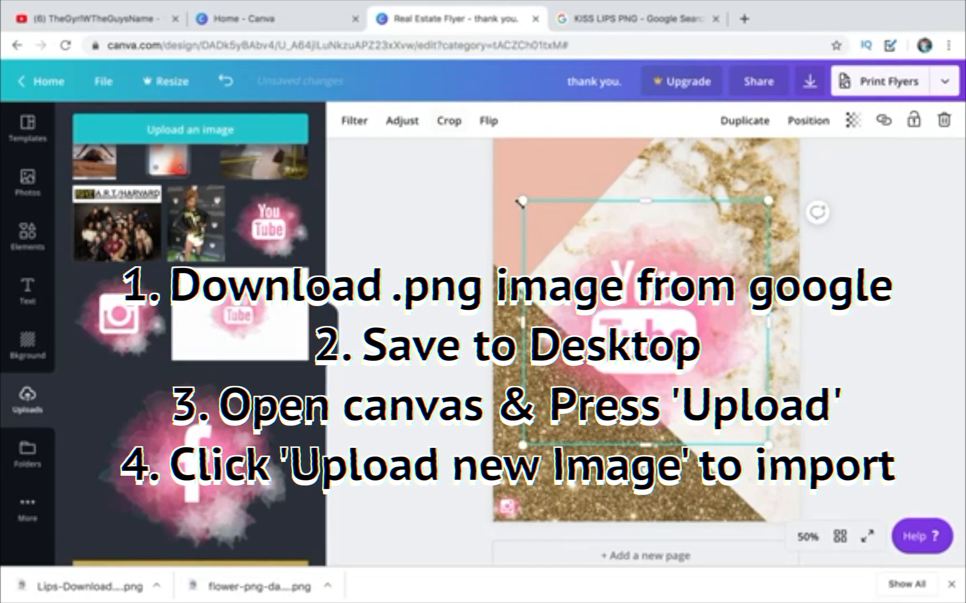
pyautogui.moveTo(520, 201); pyautogui.dragTo(705, 378)
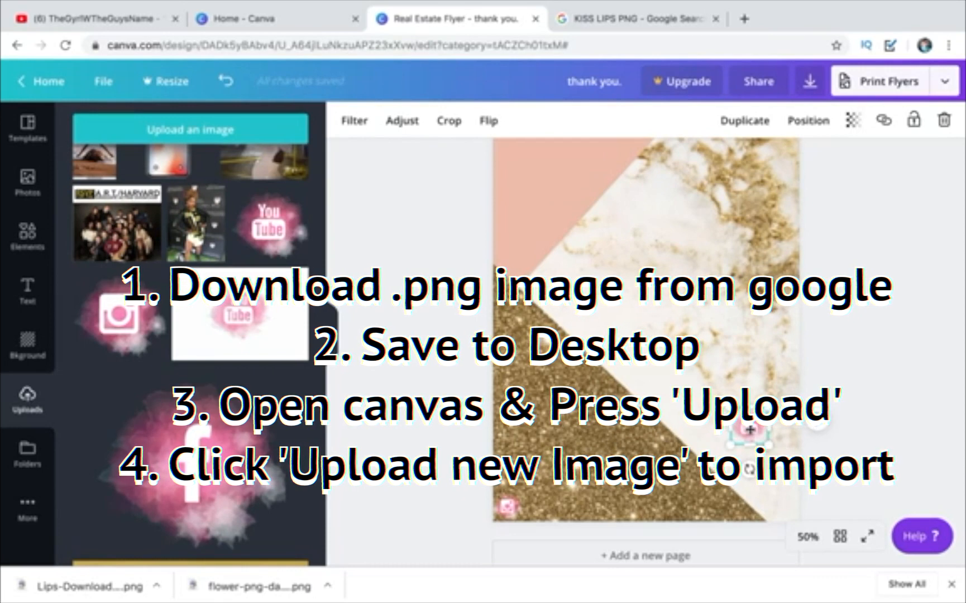
pyautogui.moveTo(742, 430); pyautogui.dragTo(663, 506)
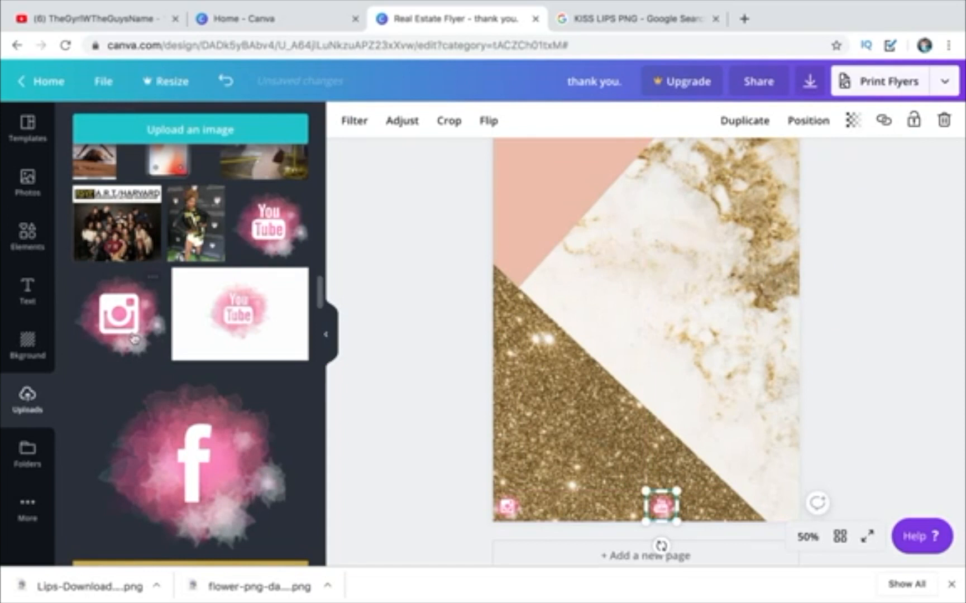
pyautogui.click(27, 290)
pyautogui.click(126, 226)
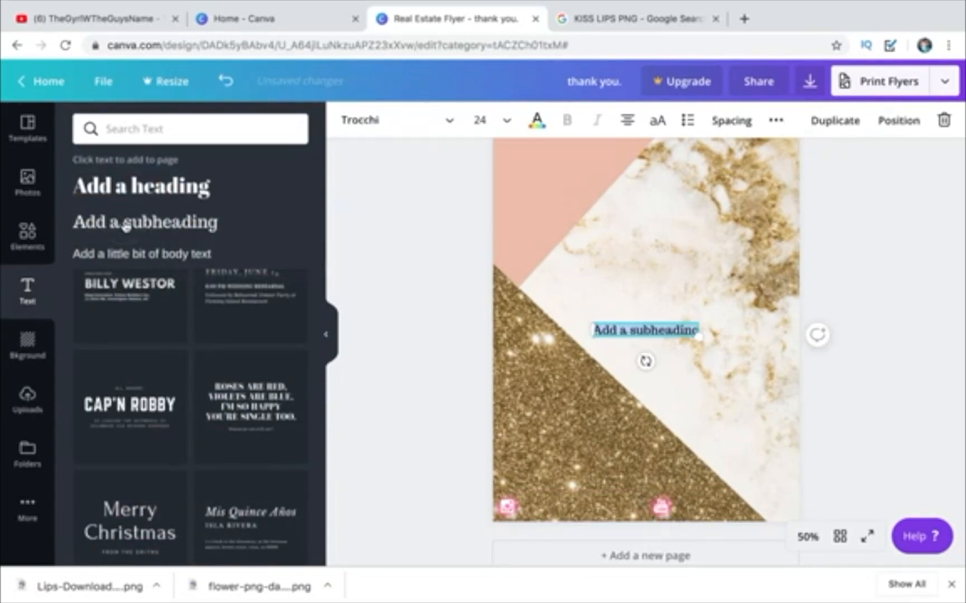
pyautogui.click(539, 122)
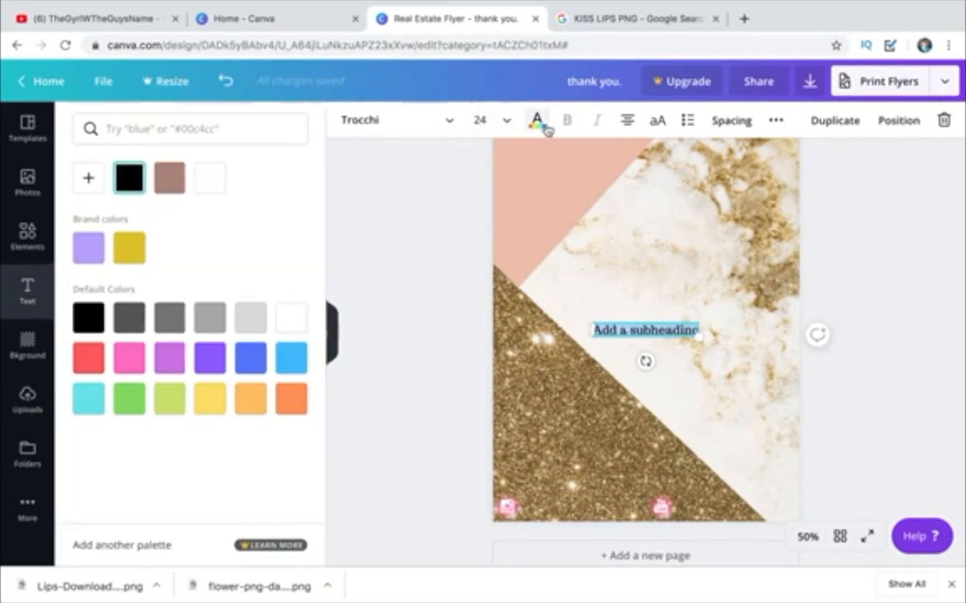
pyautogui.click(294, 320)
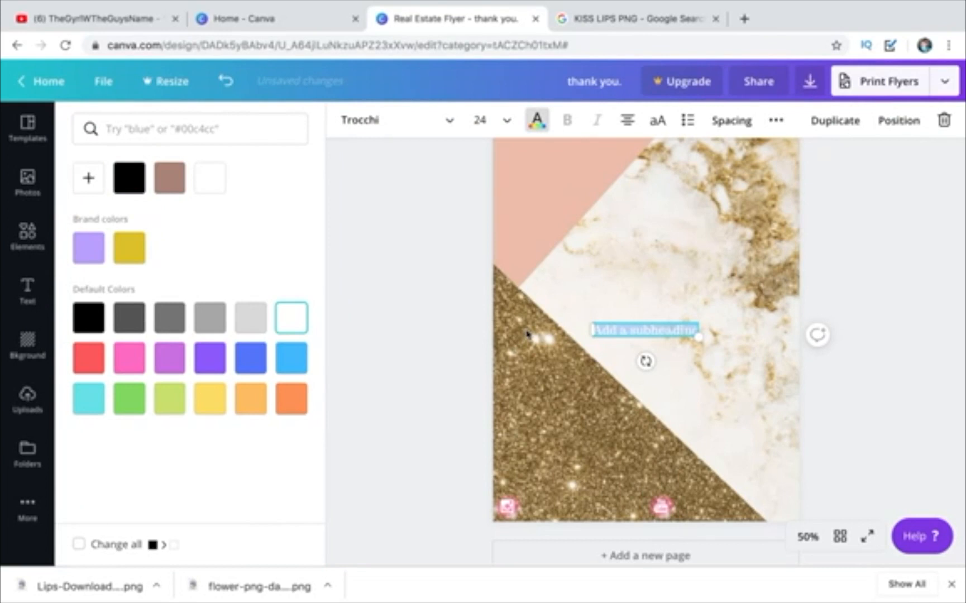
pyautogui.click(649, 330)
pyautogui.press('BackSpace')
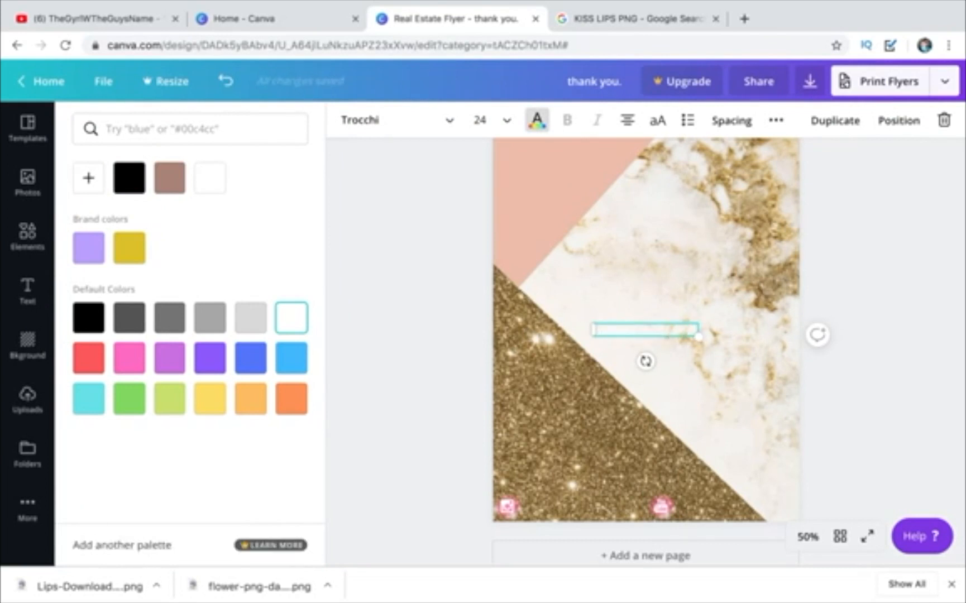
pyautogui.write('ysName')
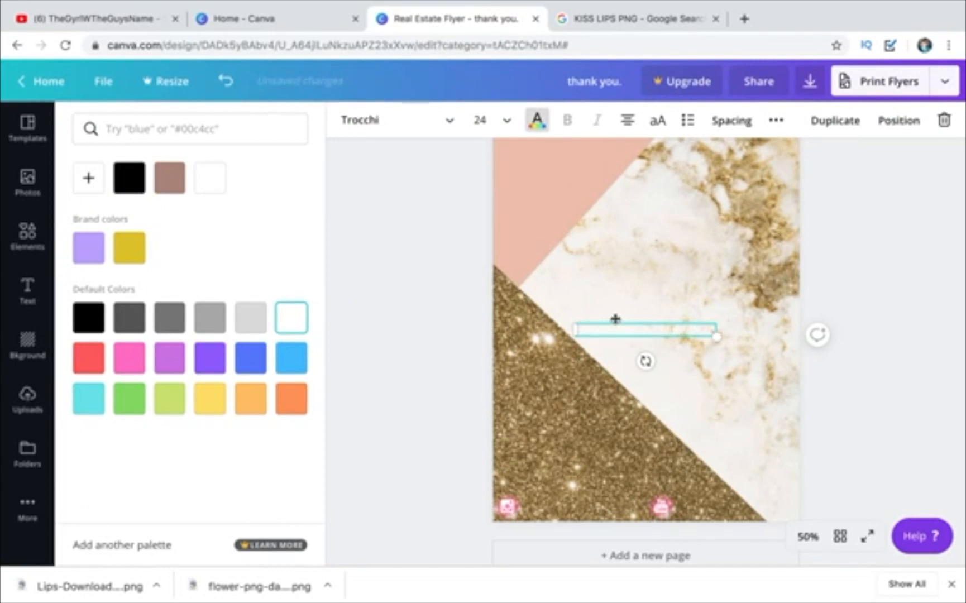
# - Shrink the Instagram handle to size 19.6 and place it directly beside the Instagram icon
pyautogui.moveTo(615, 319); pyautogui.dragTo(517, 485)
pyautogui.moveTo(660, 501); pyautogui.dragTo(647, 497)
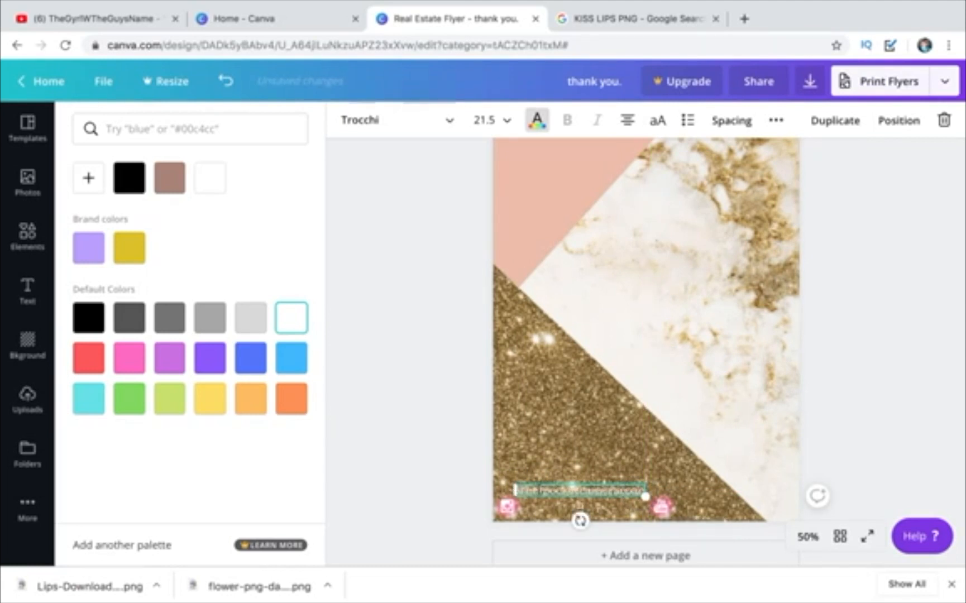
pyautogui.moveTo(643, 494)
pyautogui.mouseDown()
pyautogui.moveTo(658, 505)
pyautogui.moveTo(646, 497)
pyautogui.mouseUp()
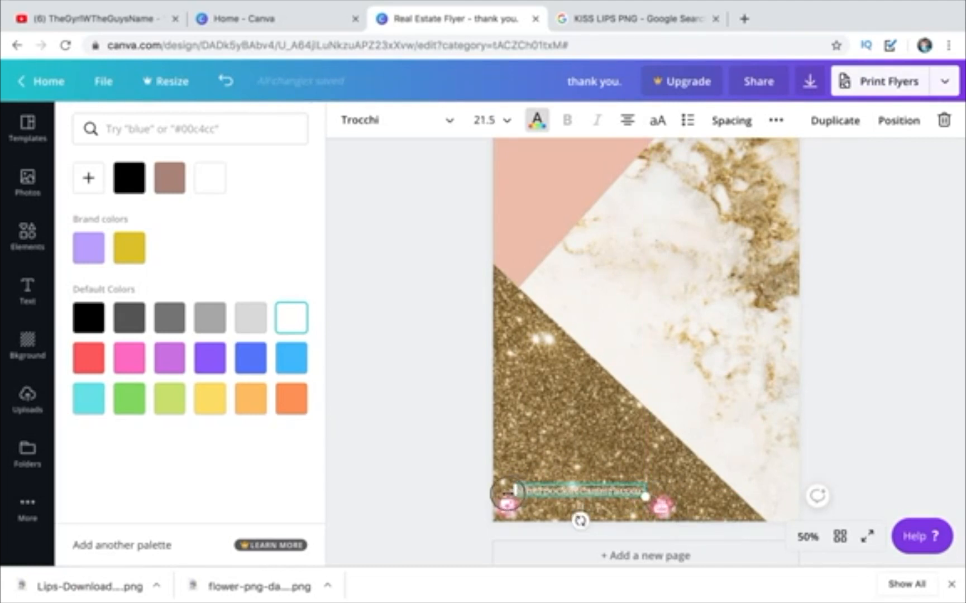
pyautogui.moveTo(513, 491); pyautogui.dragTo(501, 494)
# - Move the YouTube icon directly above the Instagram icon and place a copy of the Instagram handle beside it
pyautogui.moveTo(647, 497); pyautogui.dragTo(507, 473)
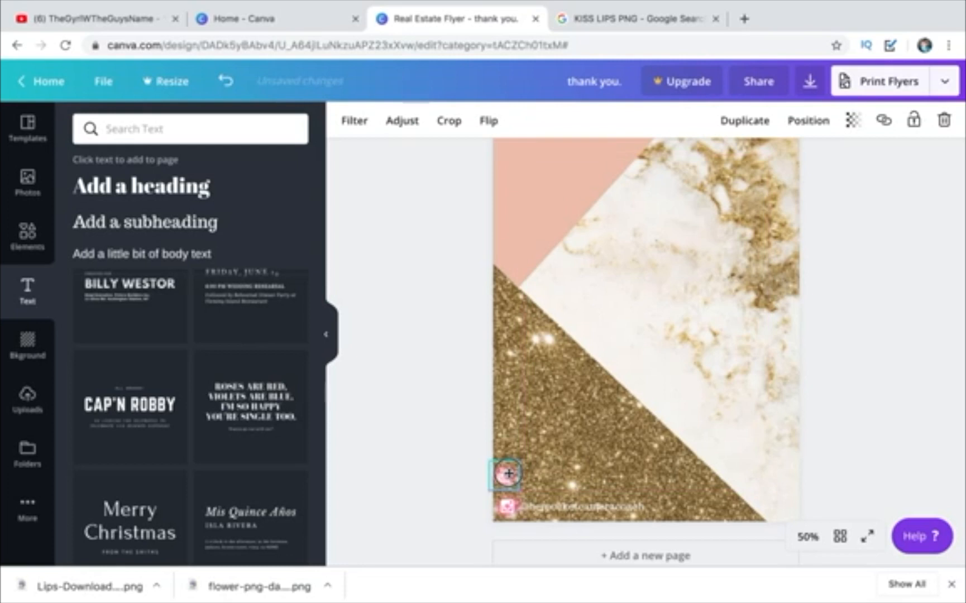
pyautogui.click(556, 507)
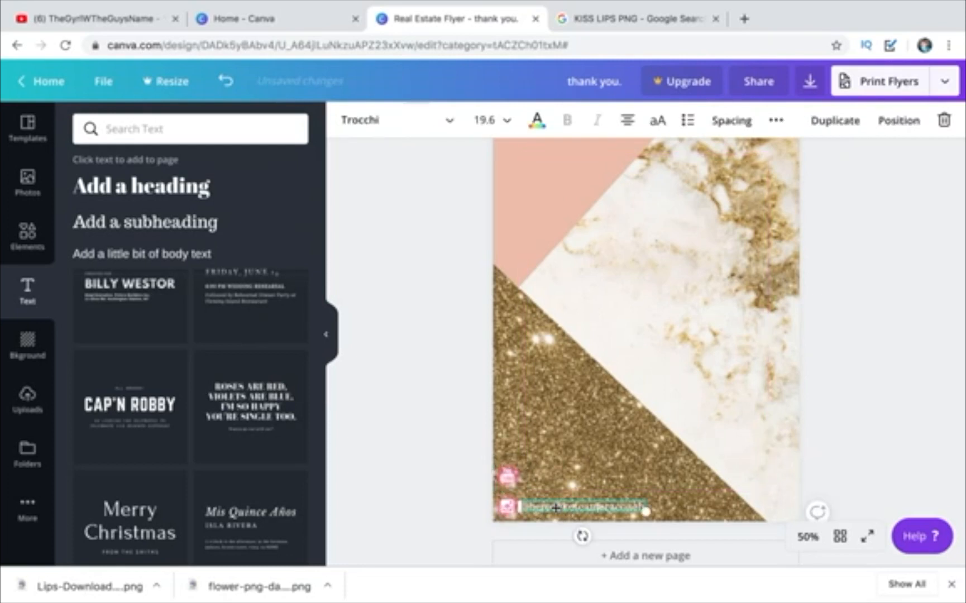
pyautogui.press('super+v')
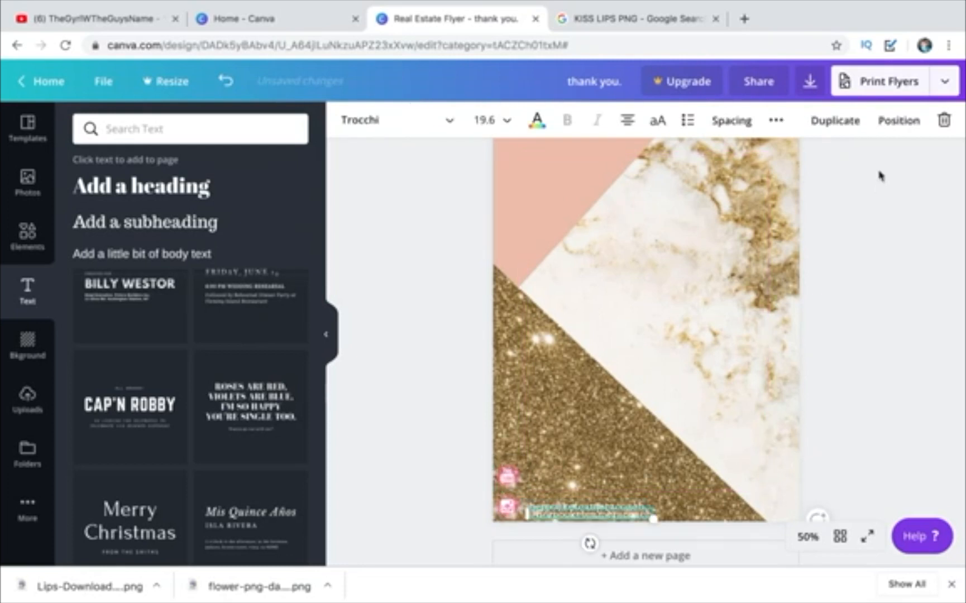
pyautogui.click(834, 124)
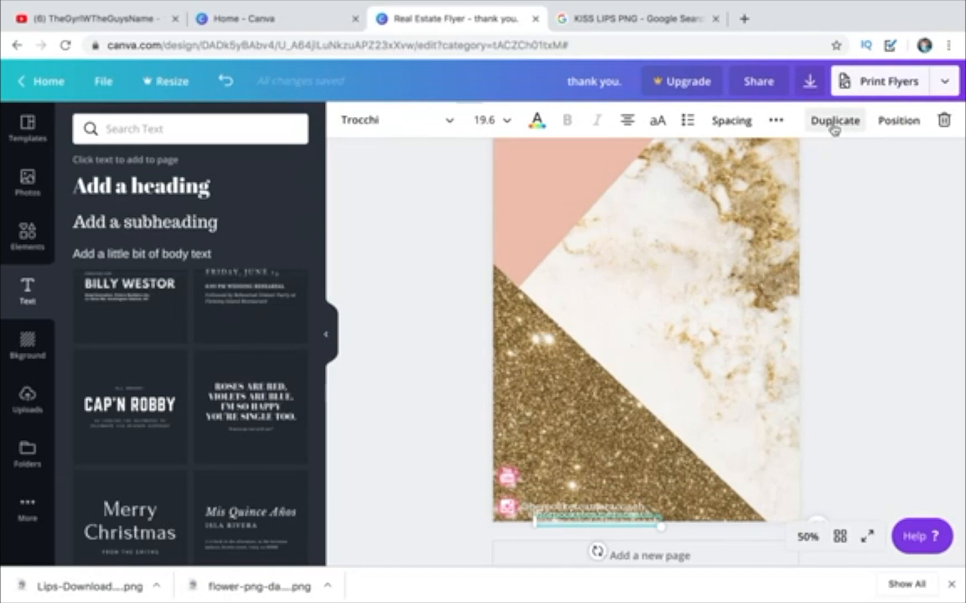
pyautogui.press('super+z')
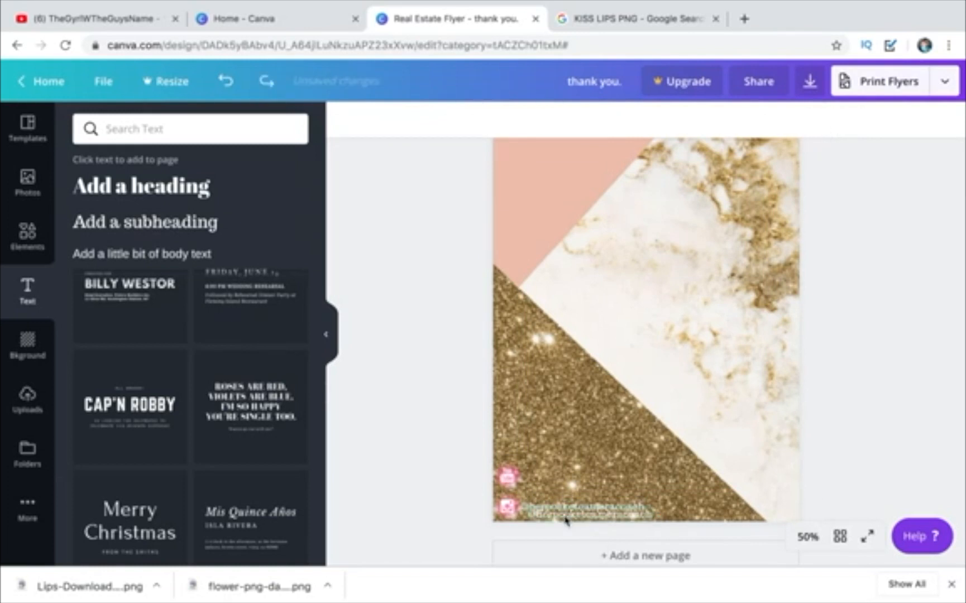
pyautogui.moveTo(565, 520); pyautogui.dragTo(554, 476)
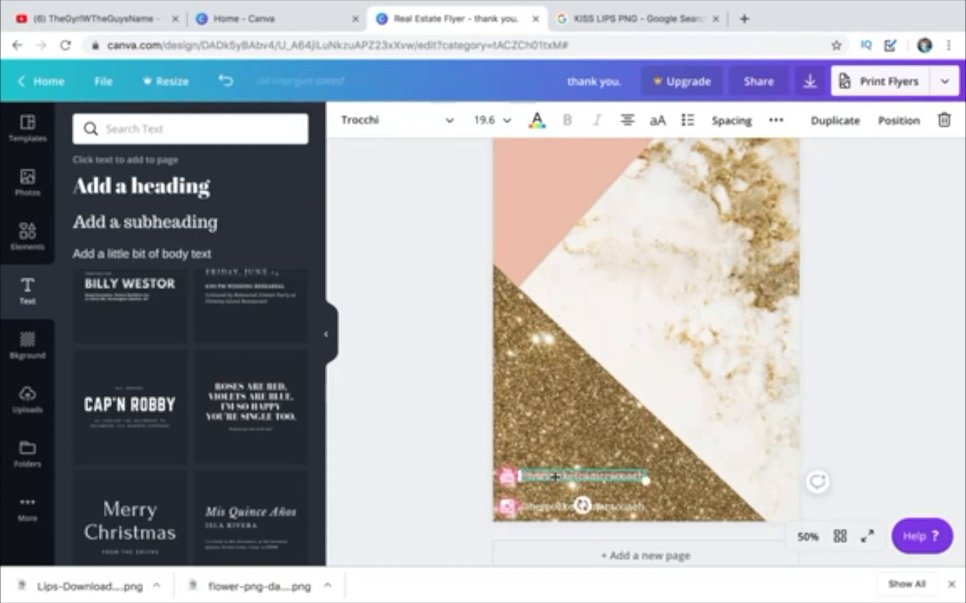
# - Replace the copied text beside the YouTube icon with "TheGyrlWTheGuysName", keeping it on one line
pyautogui.doubleClick(554, 477)
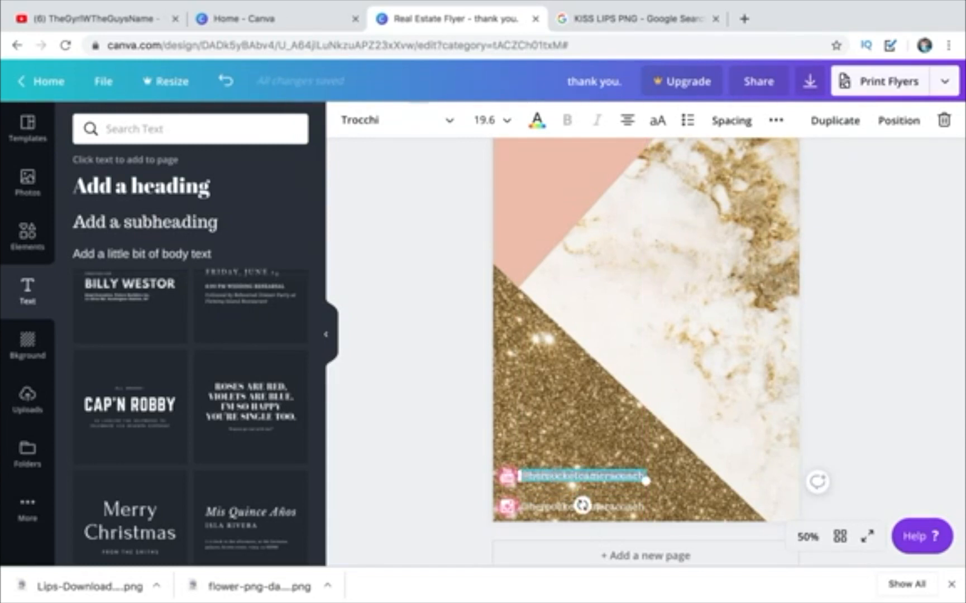
pyautogui.write('The')
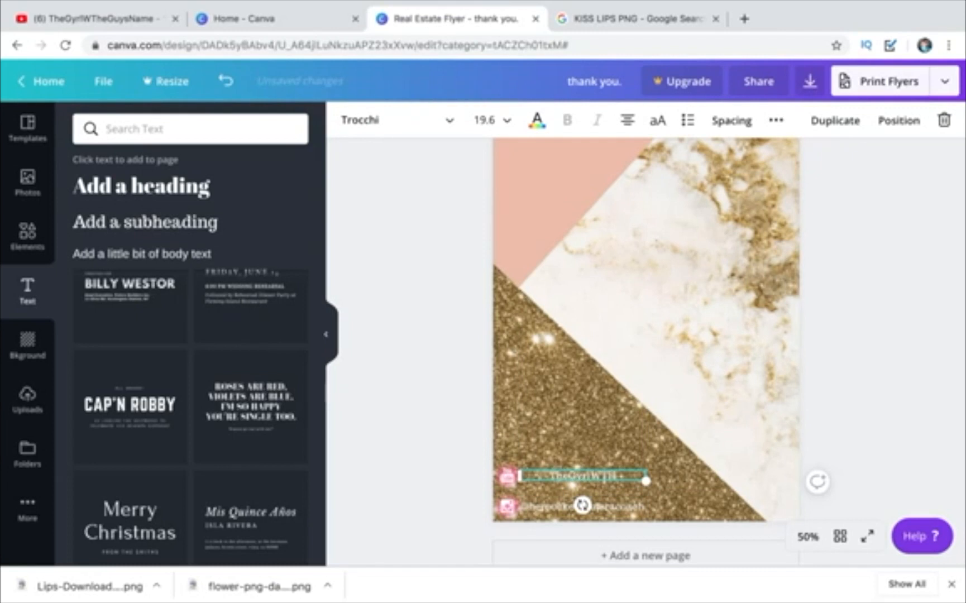
pyautogui.write('GyrlWTheGuysName')
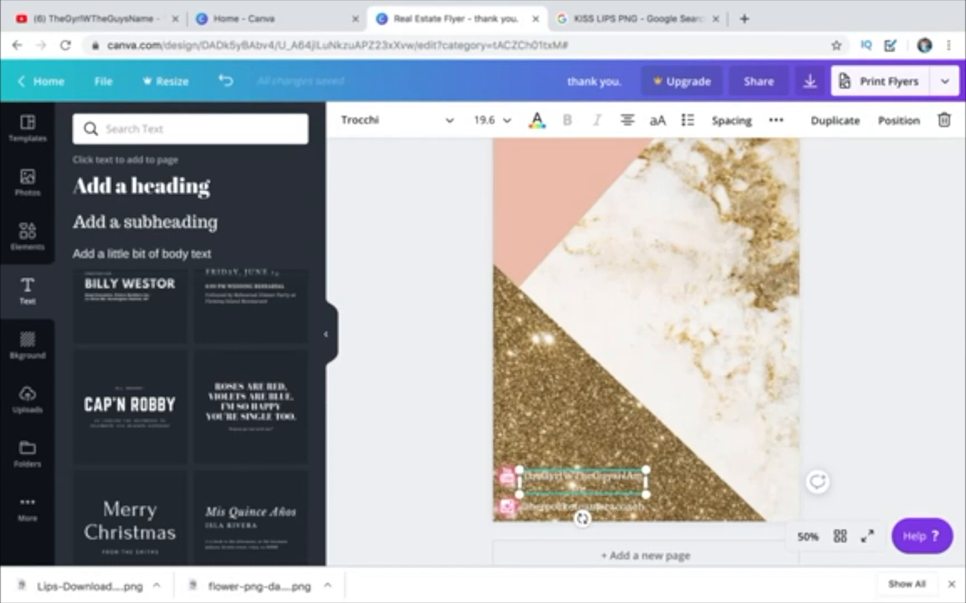
pyautogui.press('BackSpace')
pyautogui.write('ame')
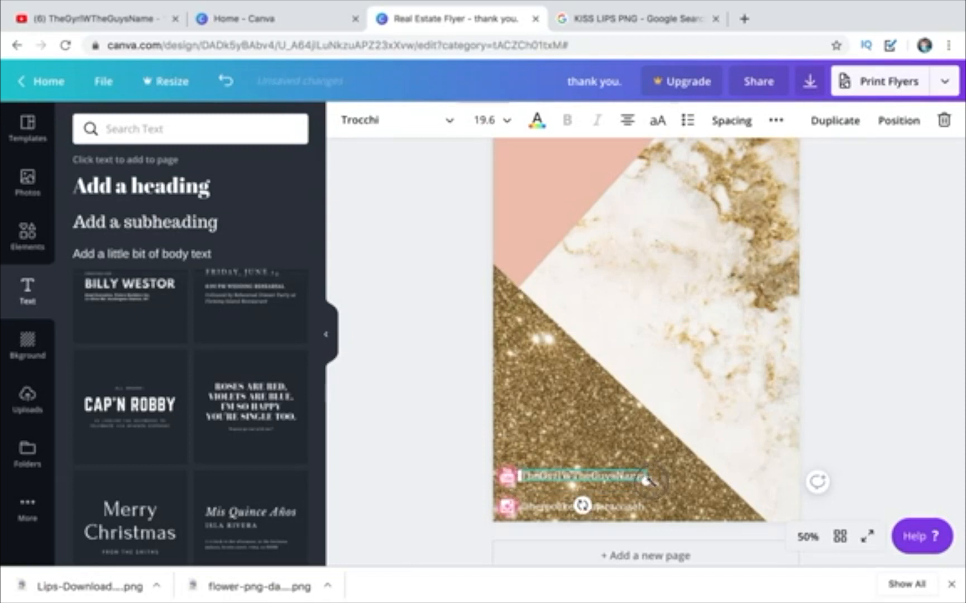
# - Enlarge the YouTube channel name to size 21.2 and the Instagram handle to size 22.7
pyautogui.moveTo(650, 480)
pyautogui.mouseDown()
pyautogui.moveTo(676, 495)
pyautogui.moveTo(647, 480)
pyautogui.mouseUp()
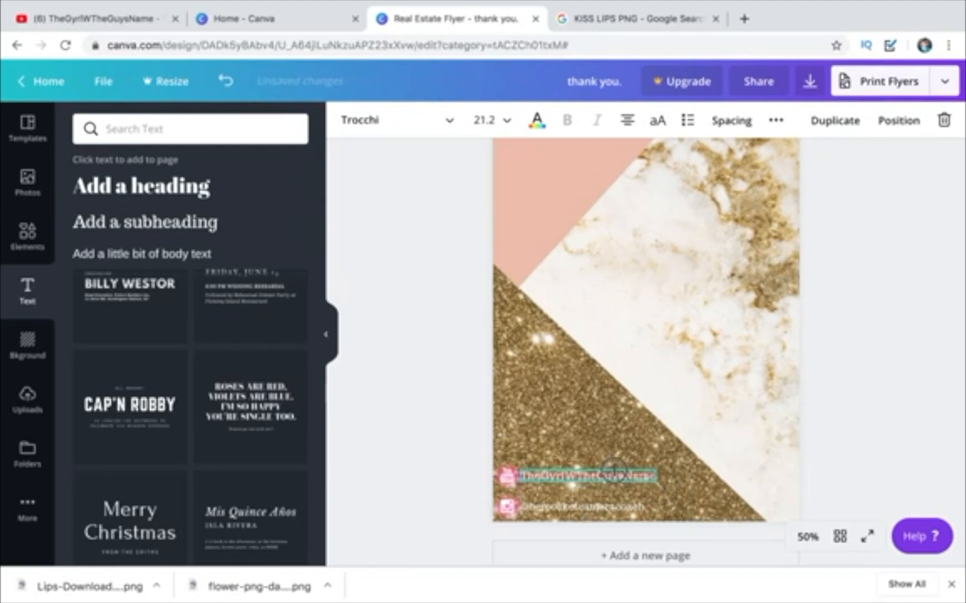
pyautogui.click(613, 504)
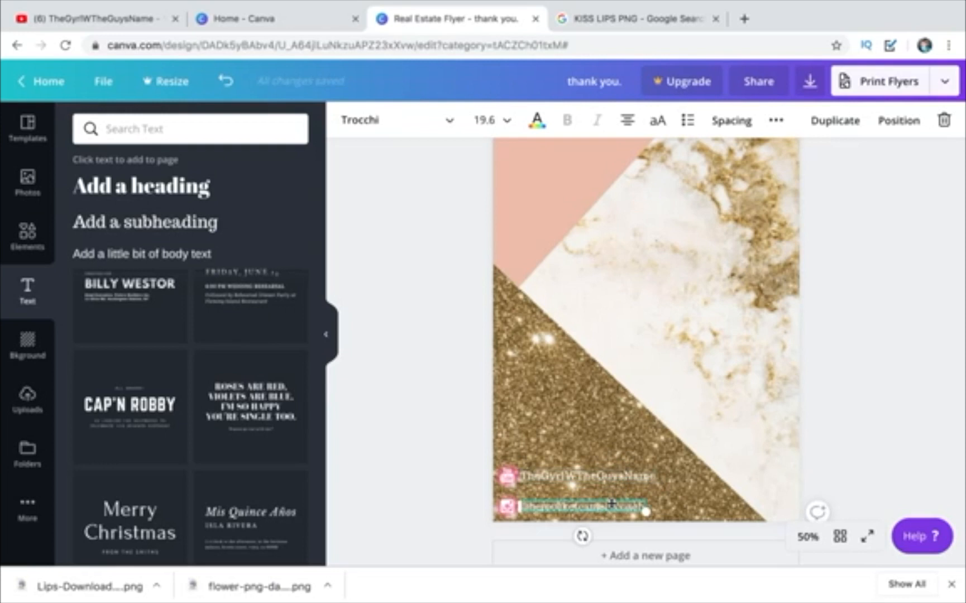
pyautogui.moveTo(643, 508); pyautogui.dragTo(664, 517)
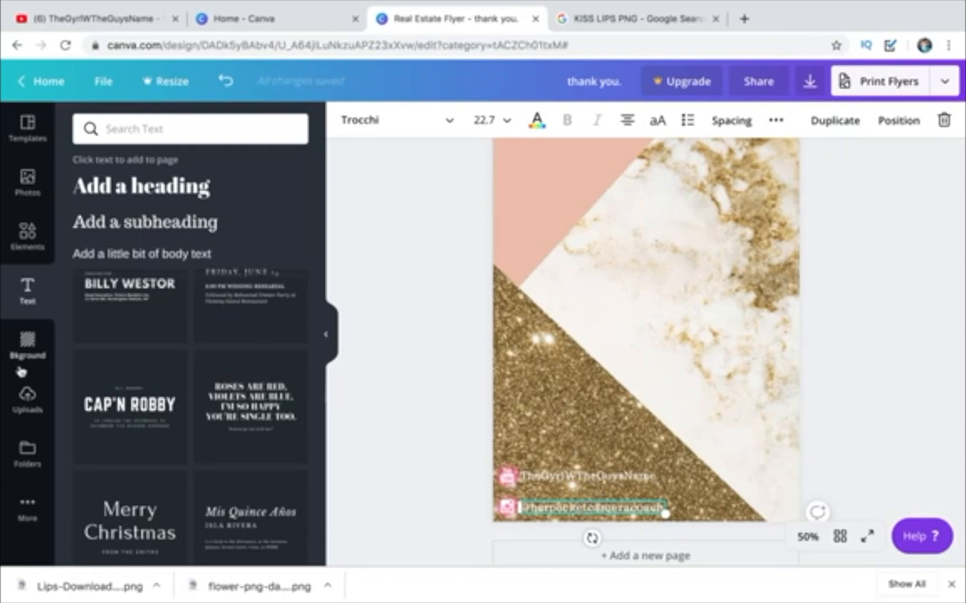
# - Add the uploaded cutout photo of the woman in the open lavender shirt and black top to the card's back page
pyautogui.click(27, 398)
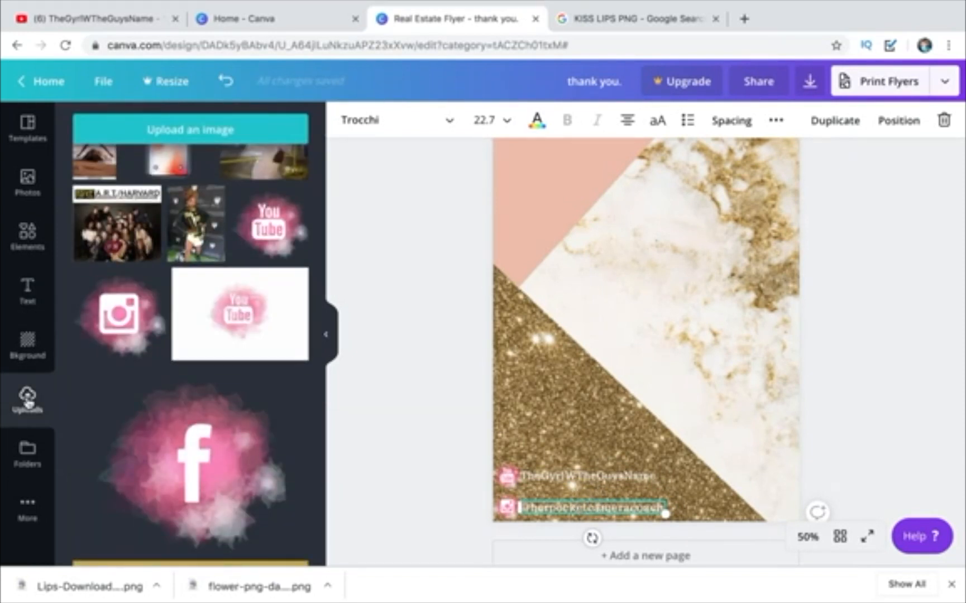
pyautogui.scroll(10, 190, 335)
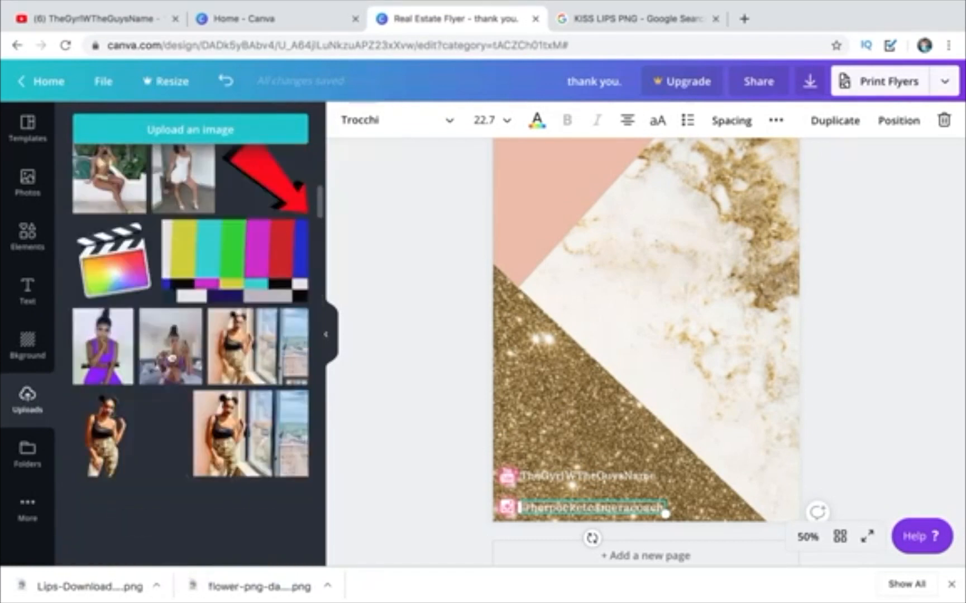
pyautogui.scroll(10, 172, 356)
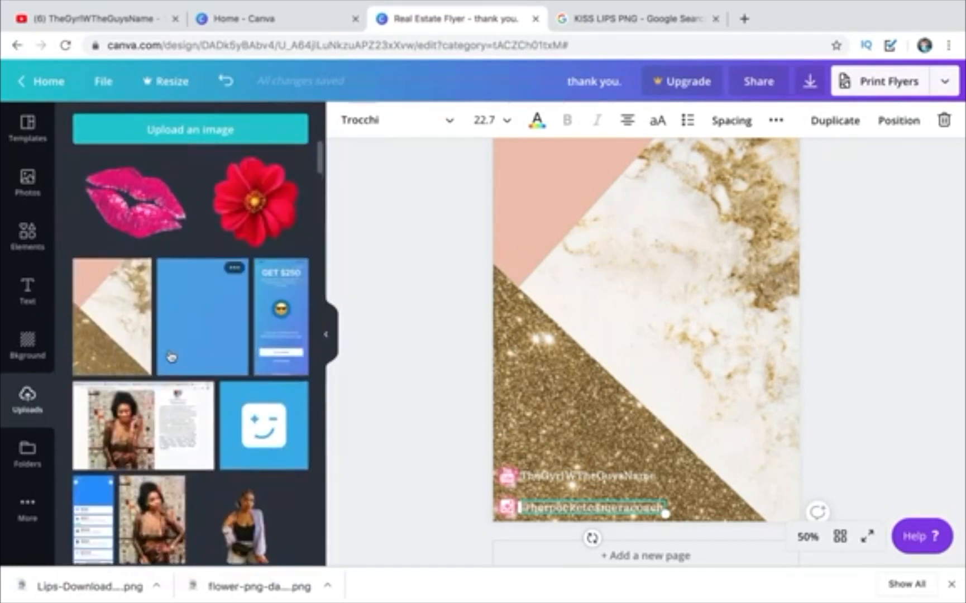
pyautogui.scroll(-10, 172, 357)
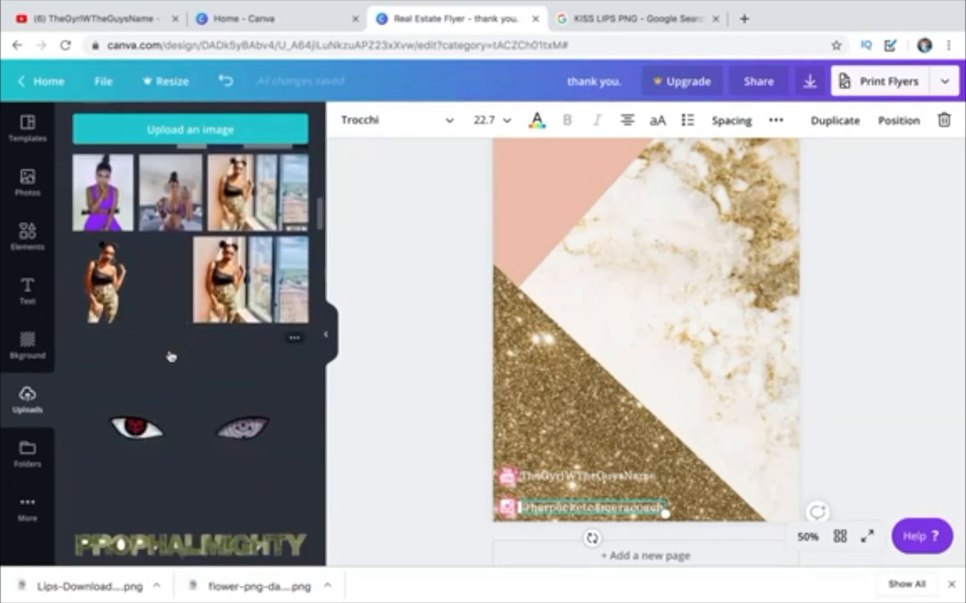
pyautogui.scroll(10, 172, 356)
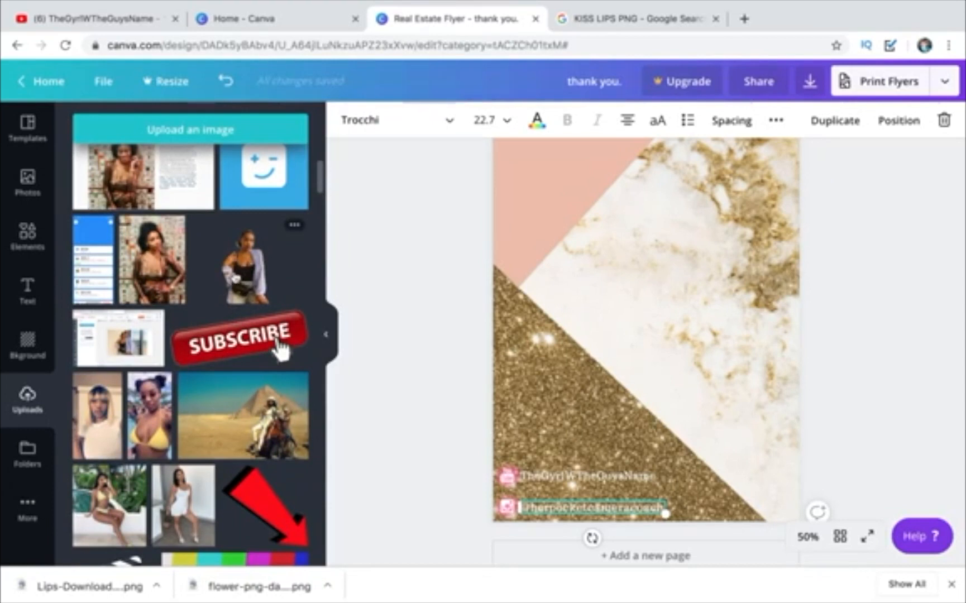
pyautogui.click(236, 279)
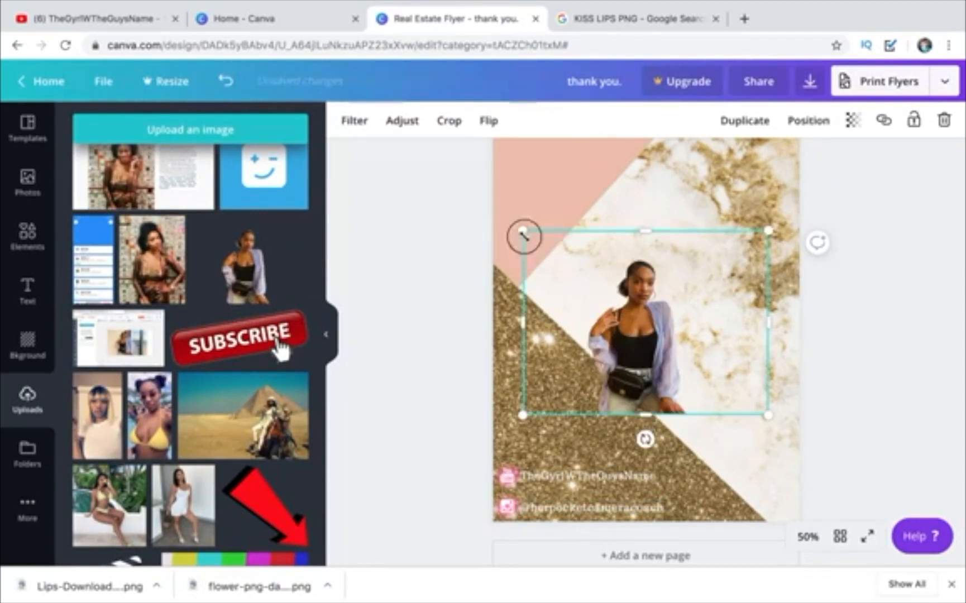
# - Enlarge the woman's cutout photo and place it in the page's lower-right corner, flush with the bottom edge
pyautogui.moveTo(523, 232); pyautogui.dragTo(429, 161)
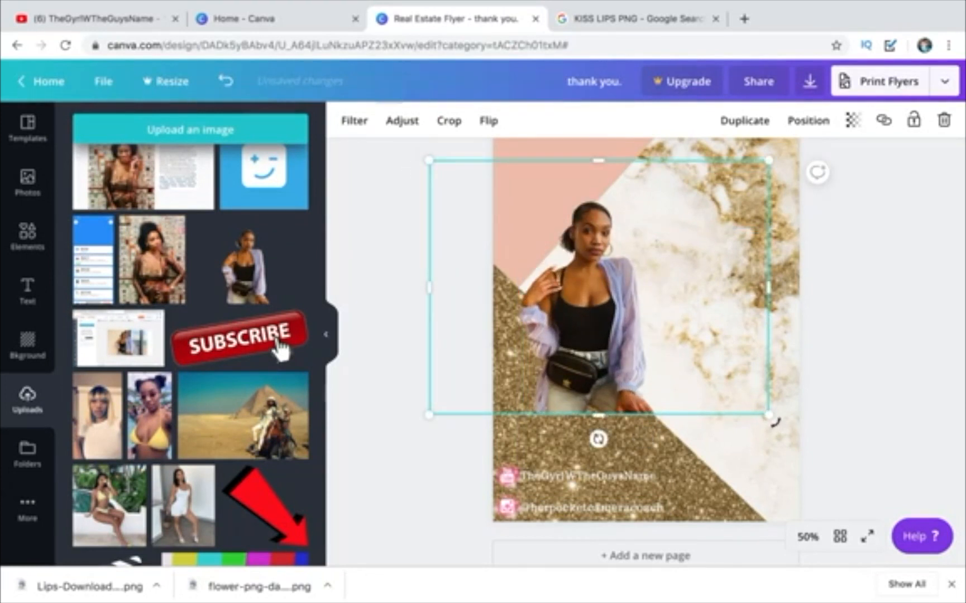
pyautogui.moveTo(775, 423); pyautogui.dragTo(819, 452)
pyautogui.moveTo(766, 414); pyautogui.dragTo(808, 446)
pyautogui.moveTo(611, 374); pyautogui.dragTo(705, 418)
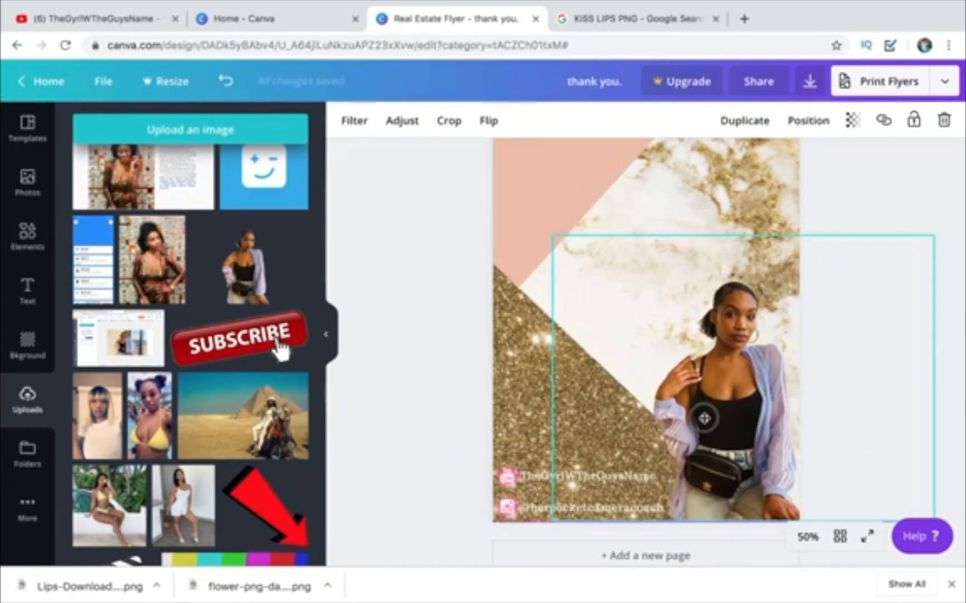
pyautogui.click(822, 200)
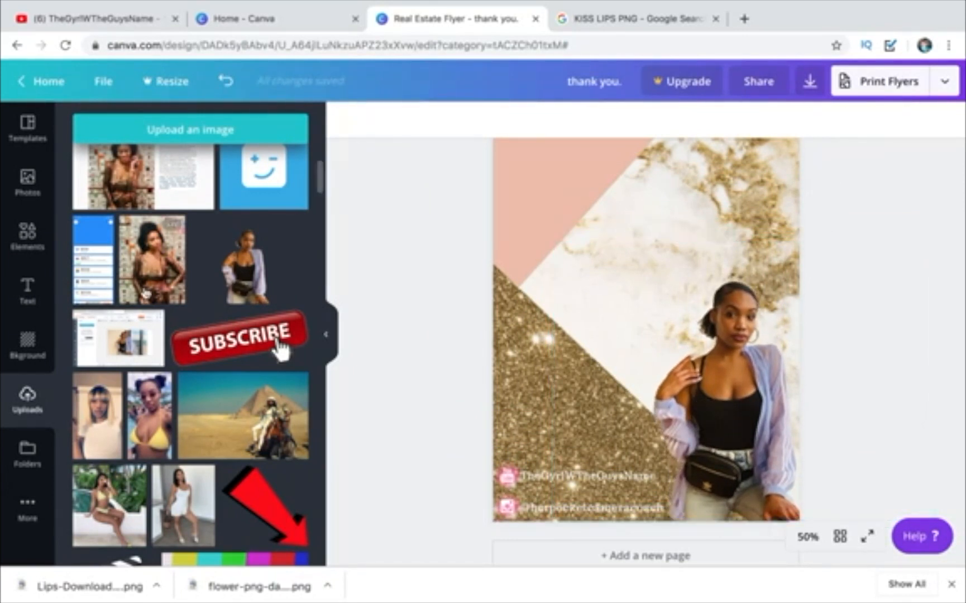
# - Add a heading that reads "Thank you for your order! You are appreciated"
pyautogui.click(25, 291)
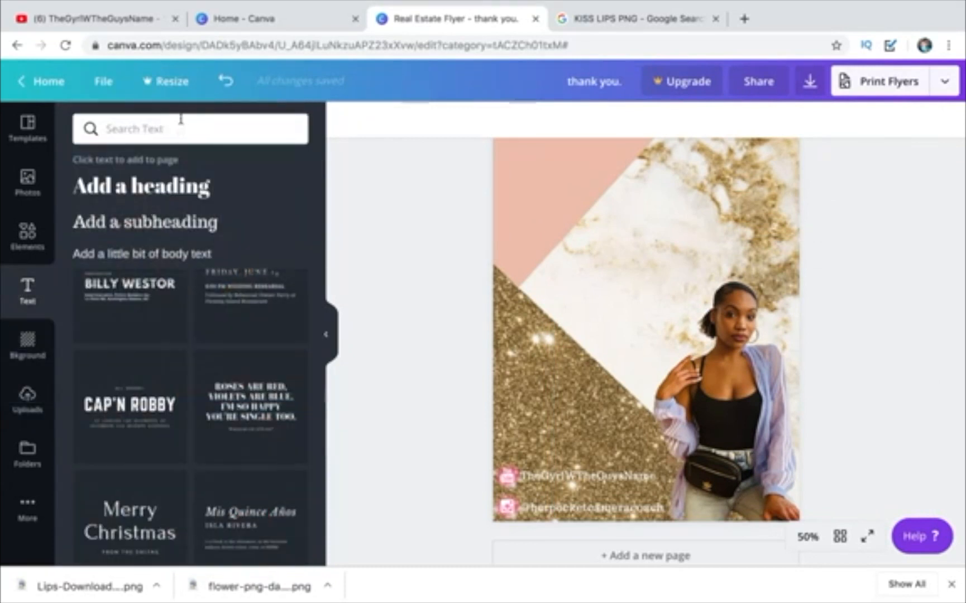
pyautogui.click(152, 194)
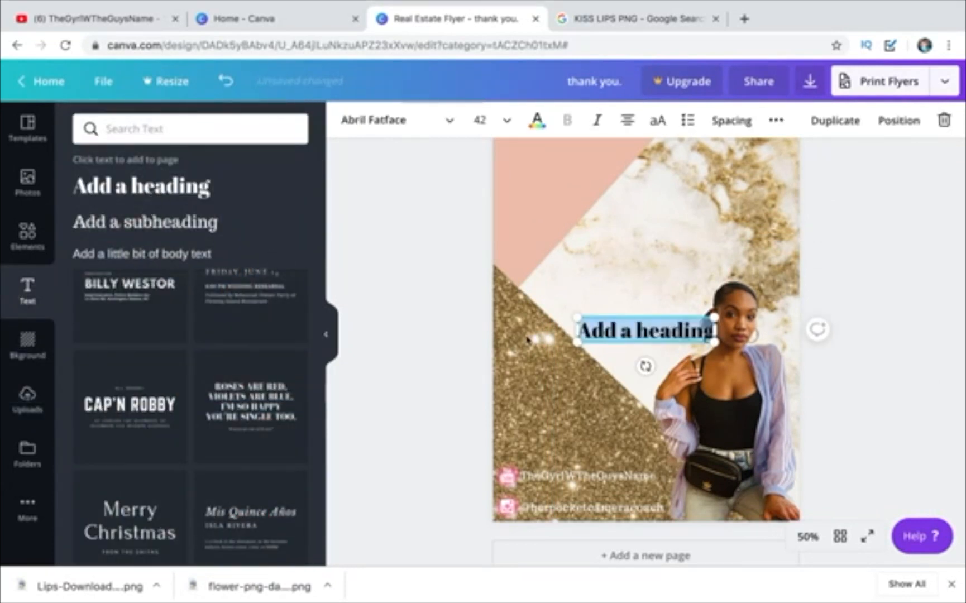
pyautogui.tripleClick(623, 331)
pyautogui.write('Thnk')
pyautogui.press('BackSpace')
pyautogui.press('BackSpace')
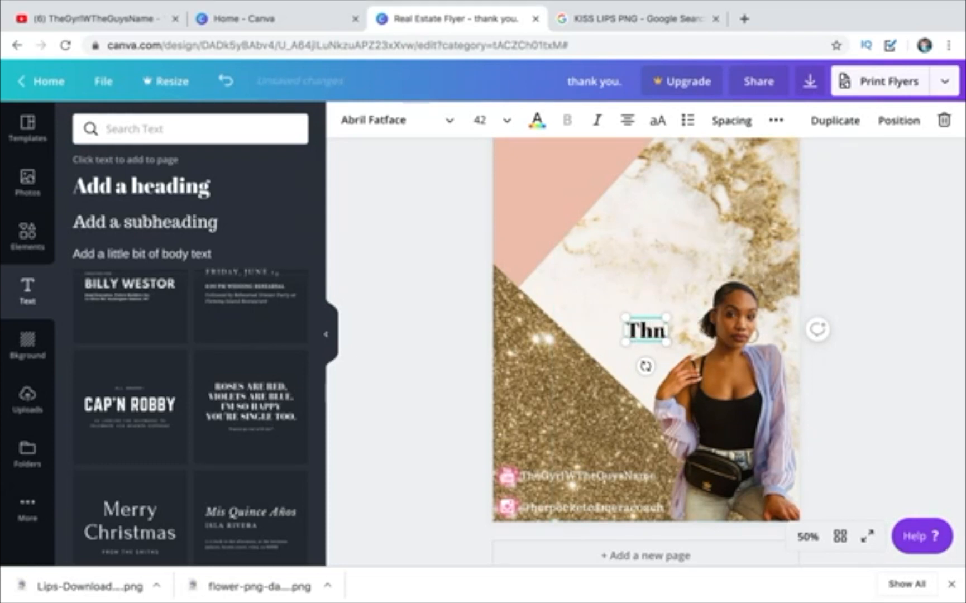
pyautogui.write('ank you f')
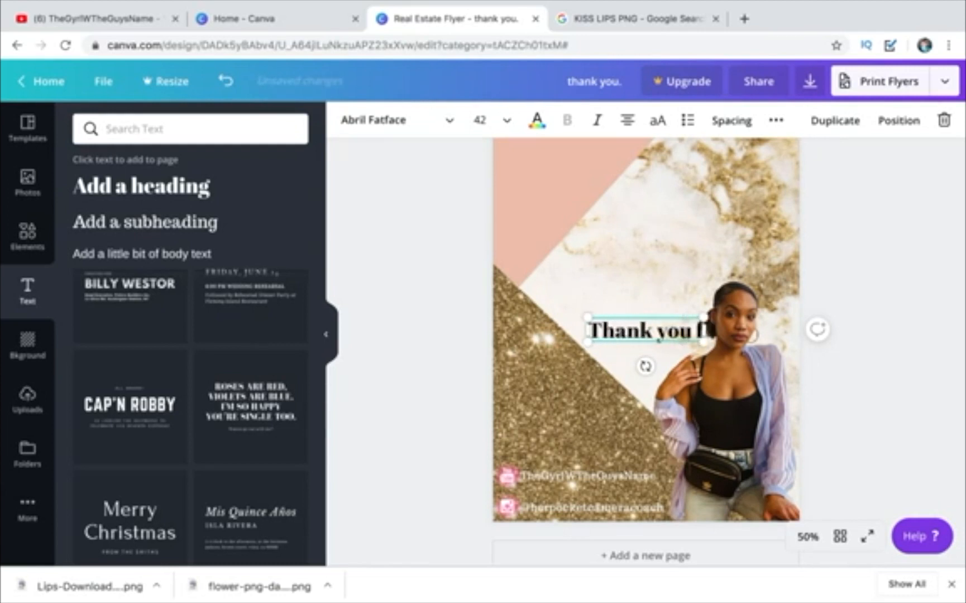
pyautogui.write('or your order')
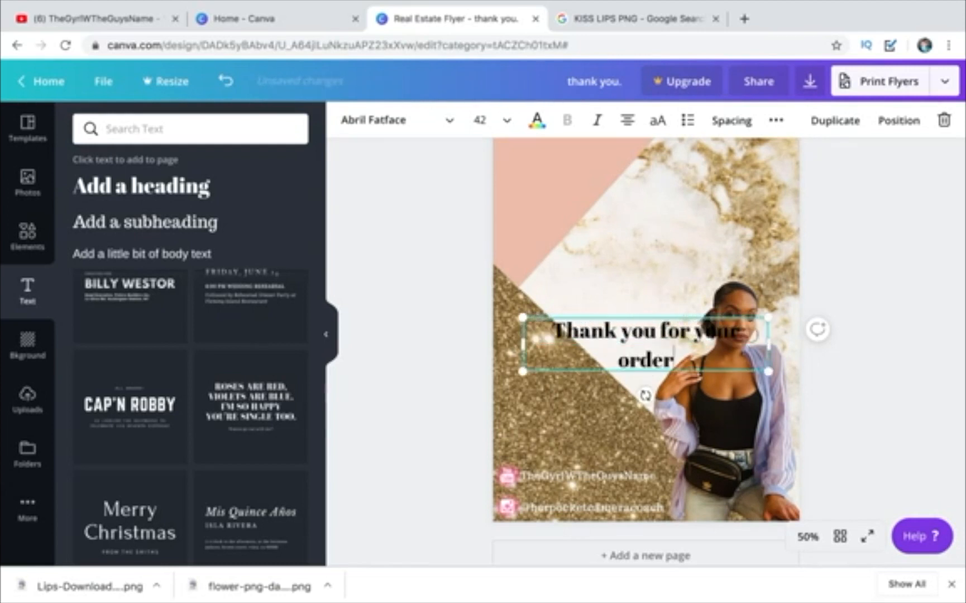
pyautogui.write('! You are')
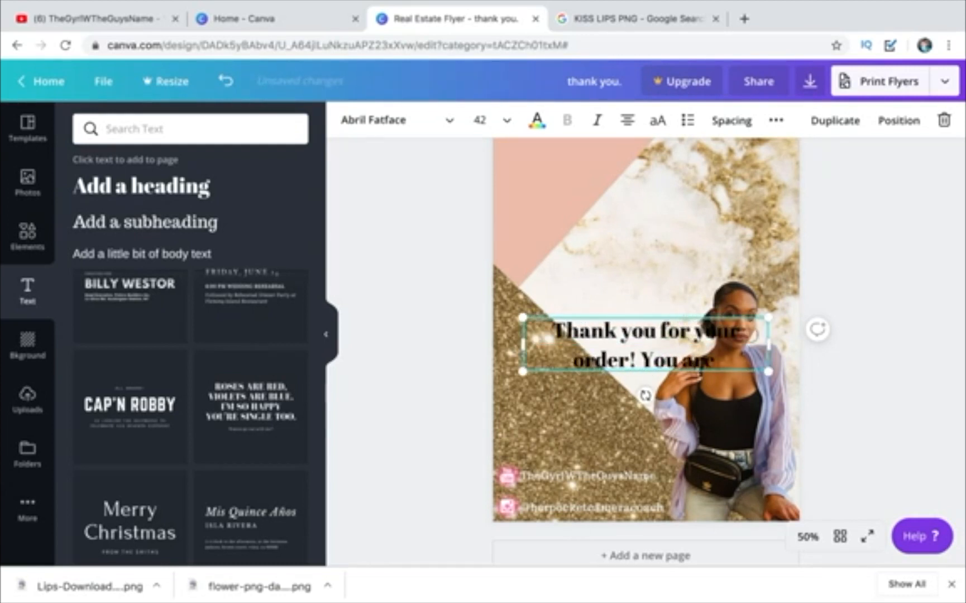
pyautogui.write(' appreciated')
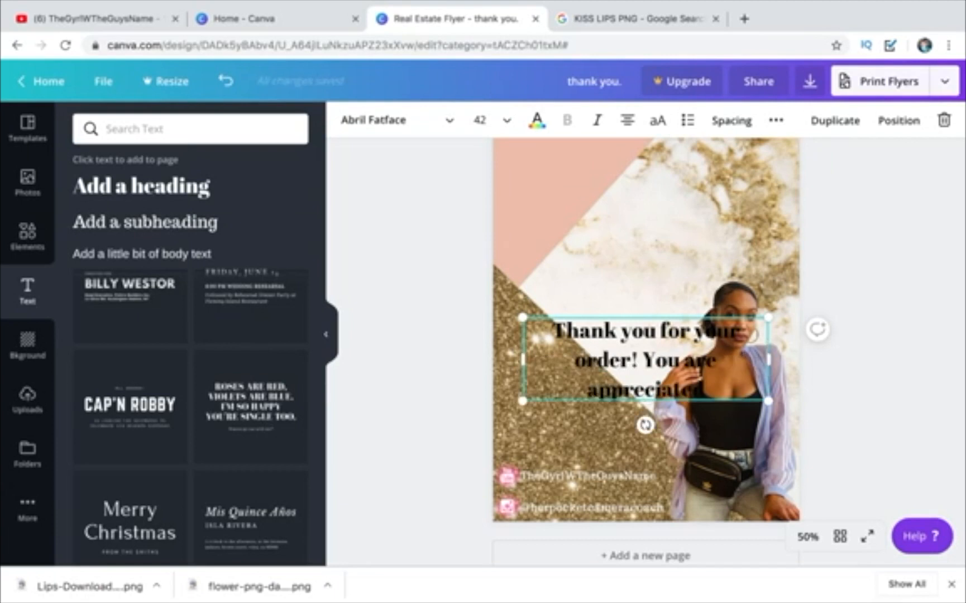
pyautogui.write(' Que')
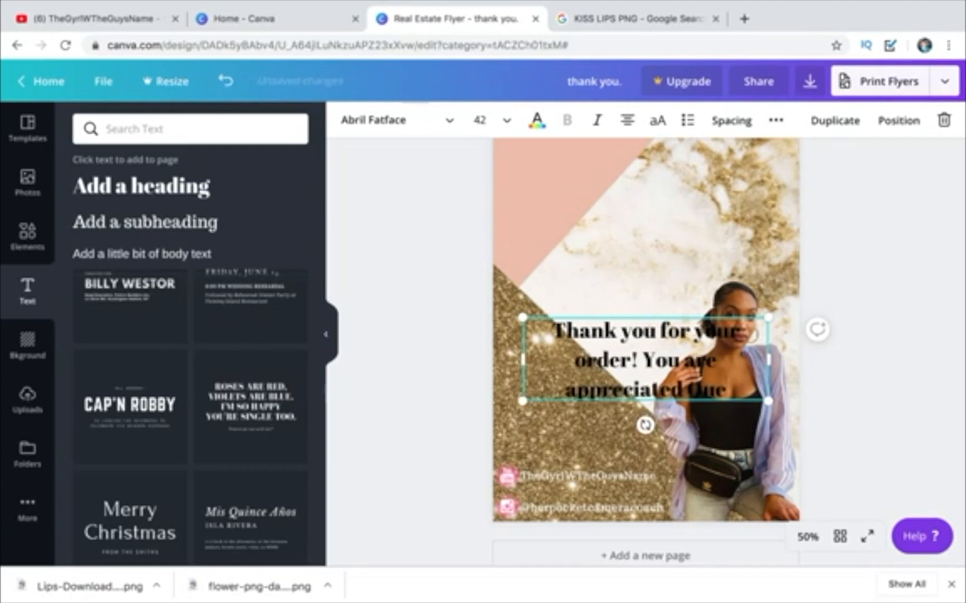
pyautogui.press('BackSpace')
pyautogui.press('BackSpace')
pyautogui.press('BackSpace')
pyautogui.press('BackSpace')
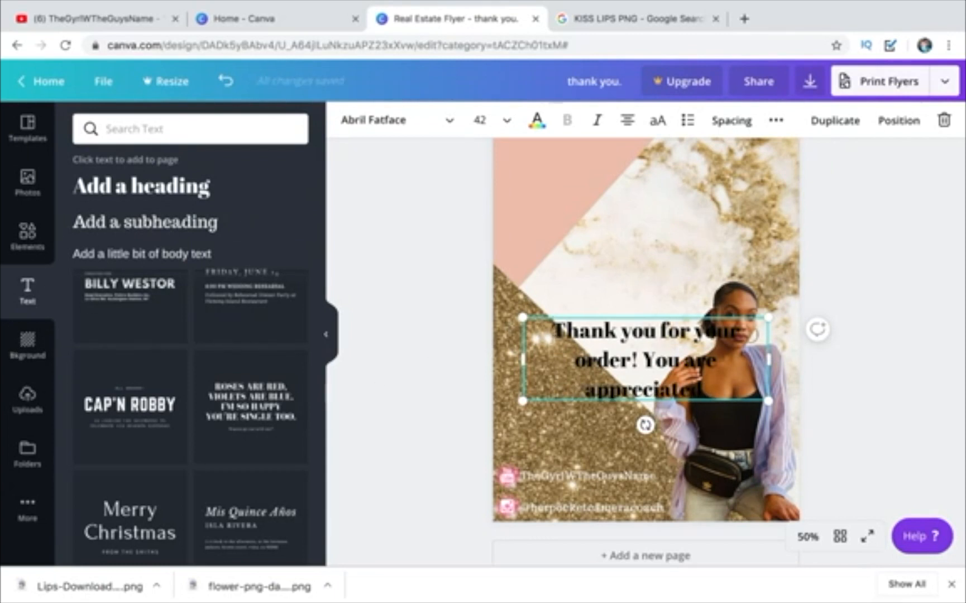
# - Enclose the thank-you message in quotation marks and move it up above the woman's head
pyautogui.write('"')
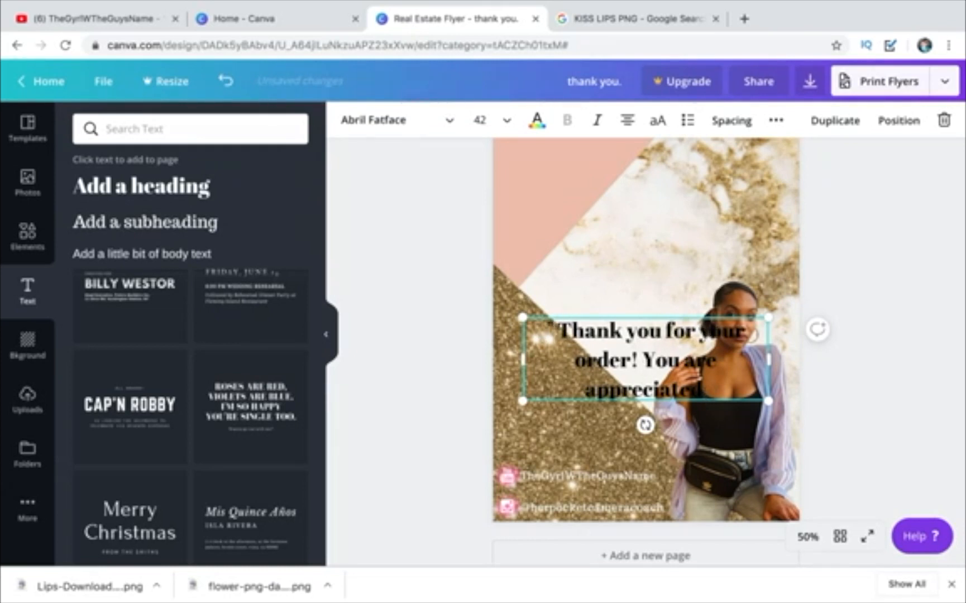
pyautogui.write(' "')
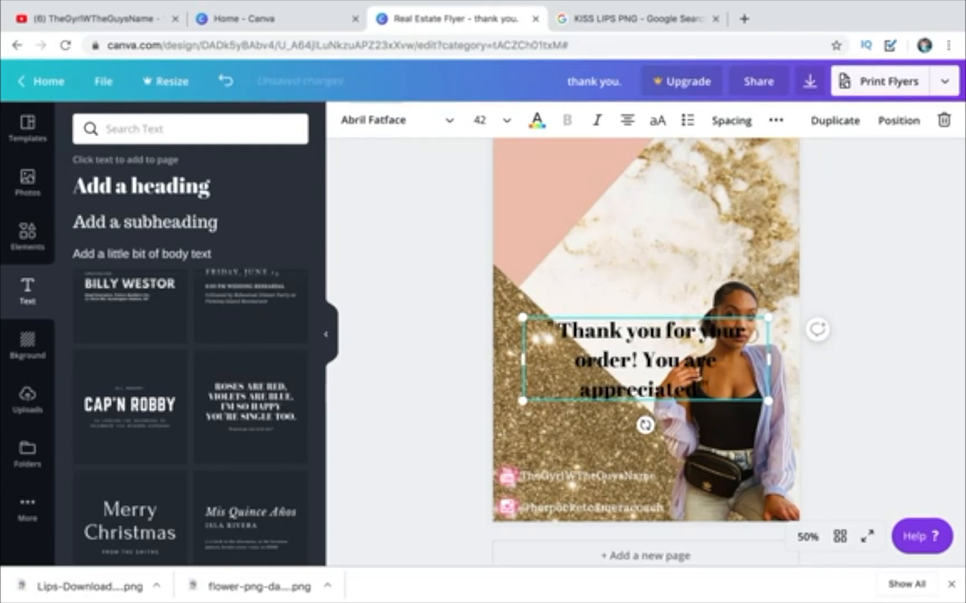
pyautogui.moveTo(628, 316); pyautogui.dragTo(583, 228)
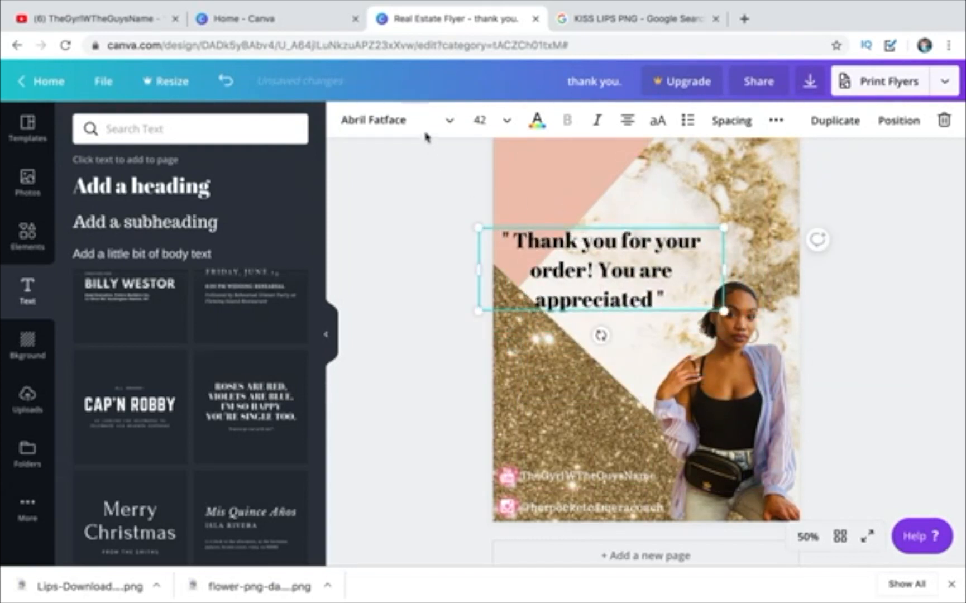
# - Set the thank-you message in the Give You Glory font and narrow its text box so the closing quotation mark stays beside "appreciated"
pyautogui.click(416, 121)
pyautogui.scroll(4, 159, 265)
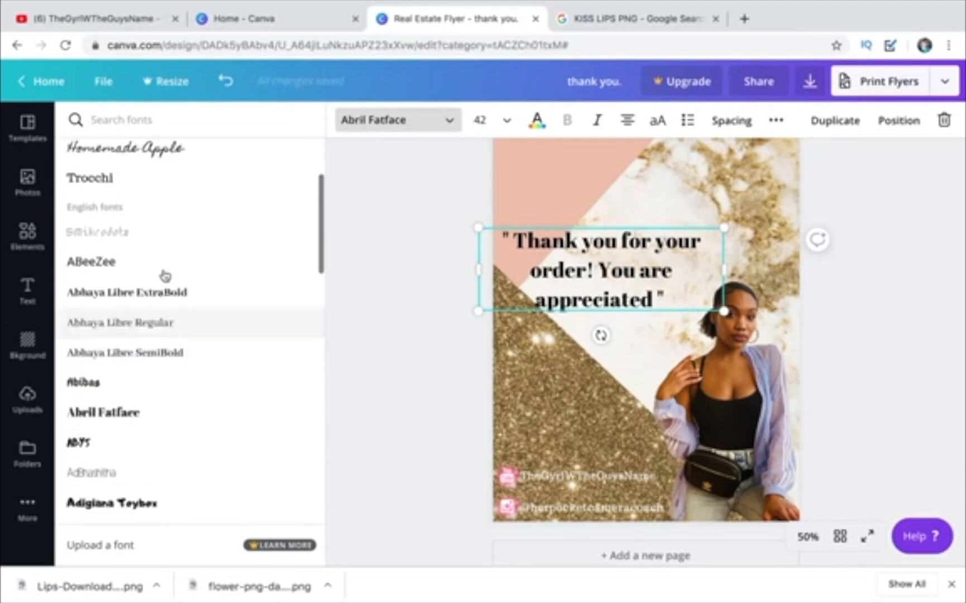
pyautogui.click(158, 257)
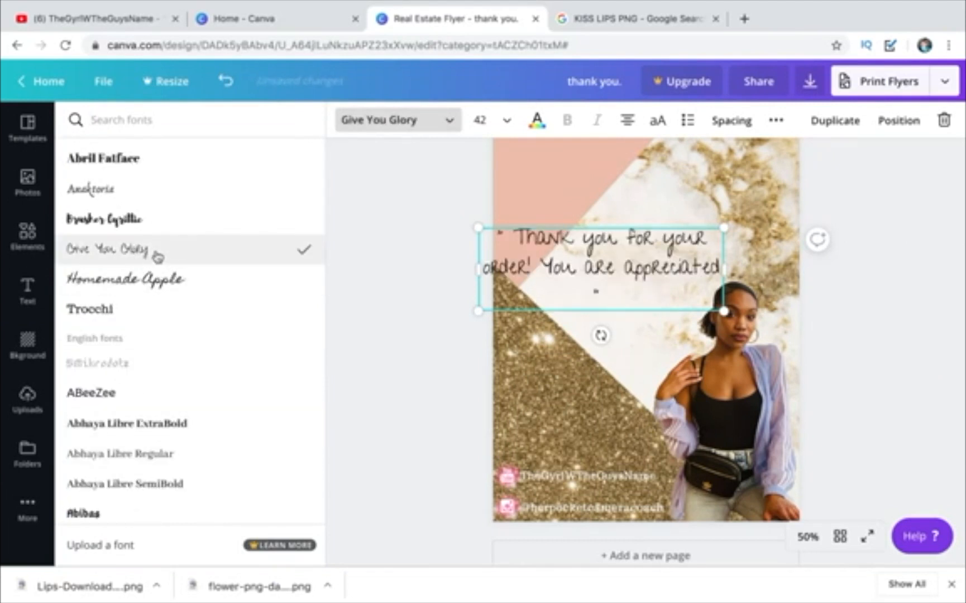
pyautogui.click(219, 225)
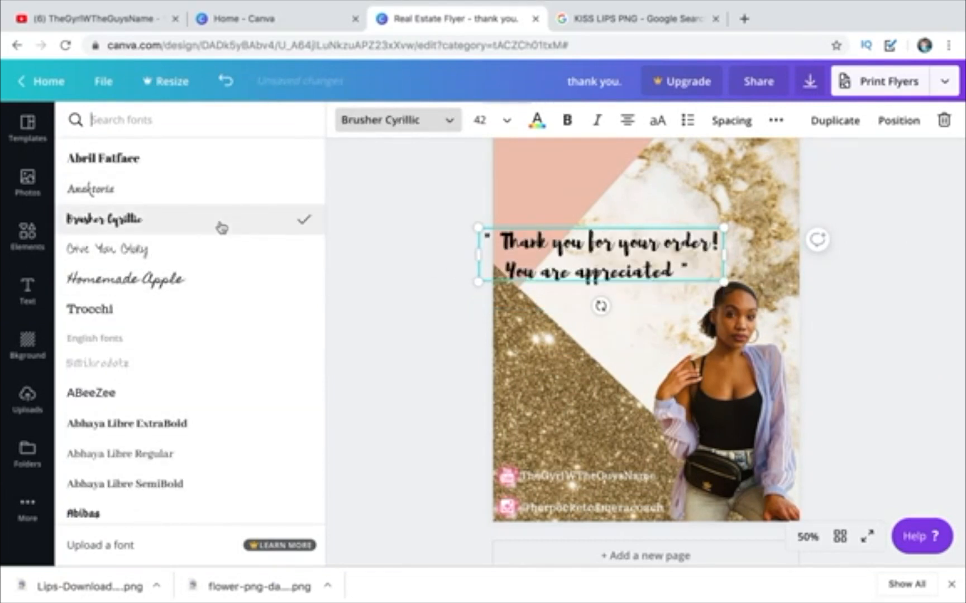
pyautogui.click(194, 258)
pyautogui.click(479, 268)
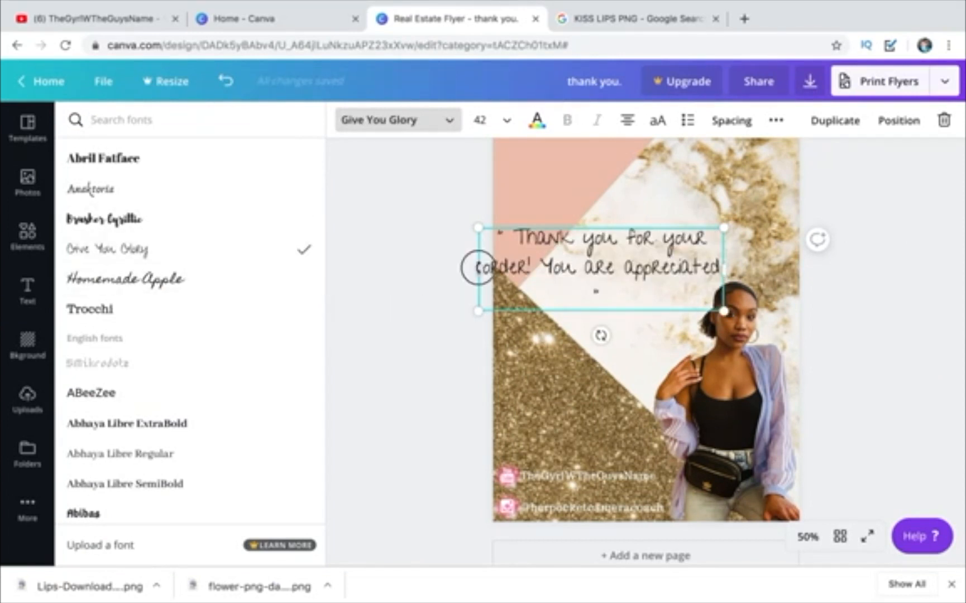
pyautogui.moveTo(479, 268); pyautogui.dragTo(519, 268)
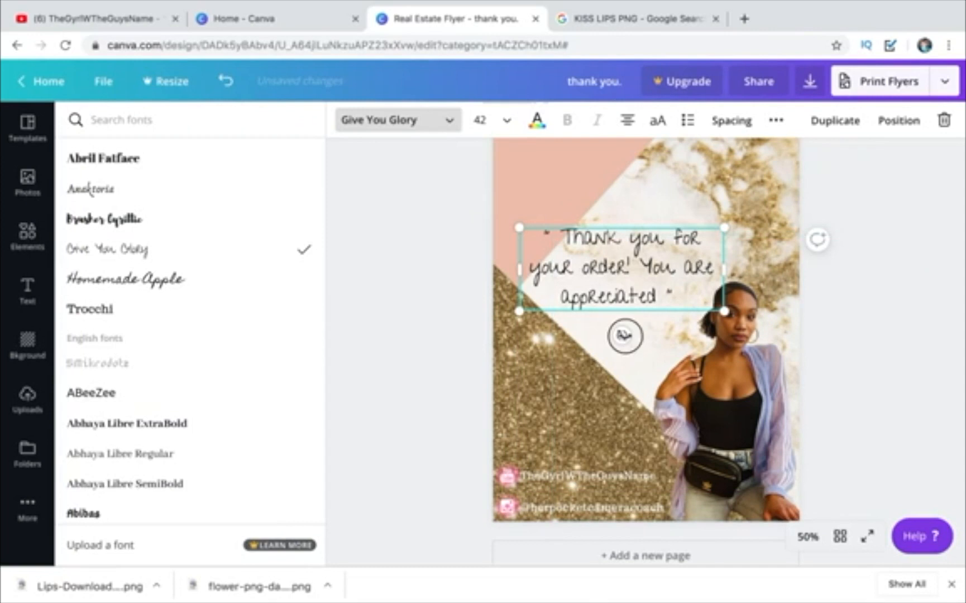
pyautogui.moveTo(622, 335)
pyautogui.mouseDown()
pyautogui.moveTo(634, 335)
pyautogui.moveTo(610, 336)
pyautogui.moveTo(625, 337)
pyautogui.moveTo(615, 328)
pyautogui.mouseUp()
# - Add the uploaded red flower image, shrink it and place it just above the YouTube icon at the page's left edge
pyautogui.click(27, 397)
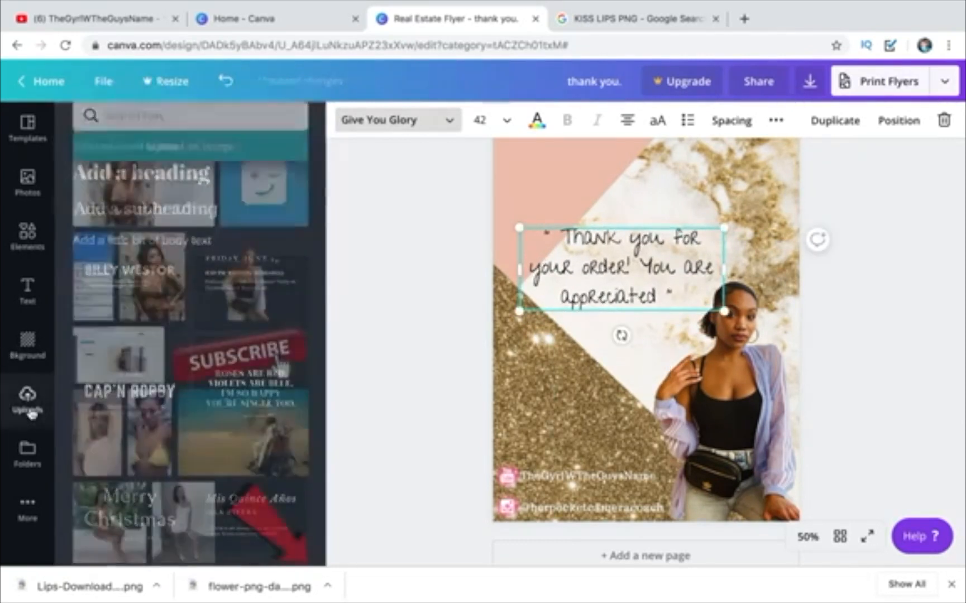
pyautogui.scroll(-20, 183, 355)
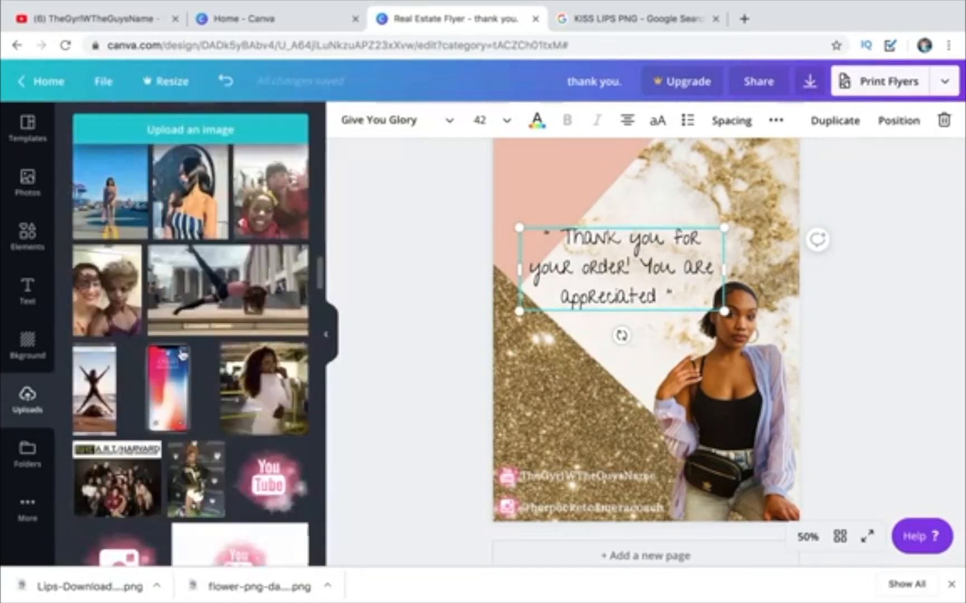
pyautogui.scroll(20, 185, 352)
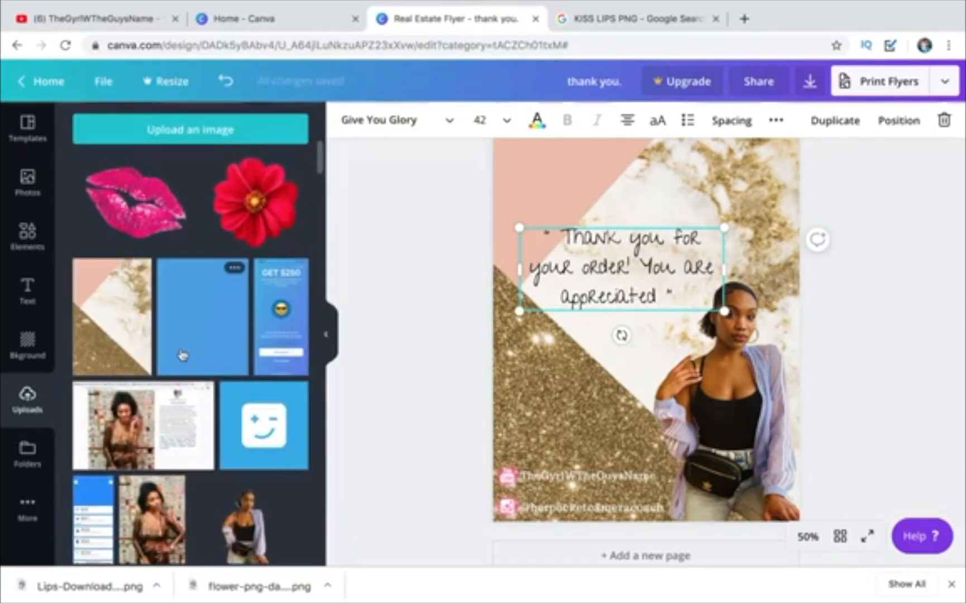
pyautogui.click(550, 384)
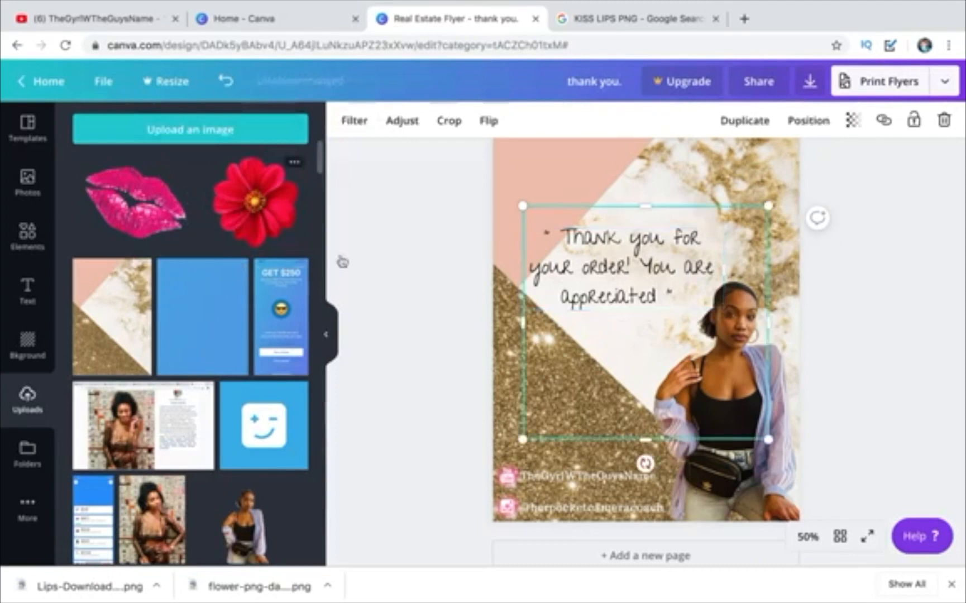
pyautogui.moveTo(530, 438)
pyautogui.mouseDown()
pyautogui.moveTo(691, 317)
pyautogui.moveTo(705, 260)
pyautogui.moveTo(704, 292)
pyautogui.moveTo(688, 294)
pyautogui.moveTo(567, 254)
pyautogui.moveTo(544, 268)
pyautogui.moveTo(522, 241)
pyautogui.moveTo(517, 435)
pyautogui.mouseUp()
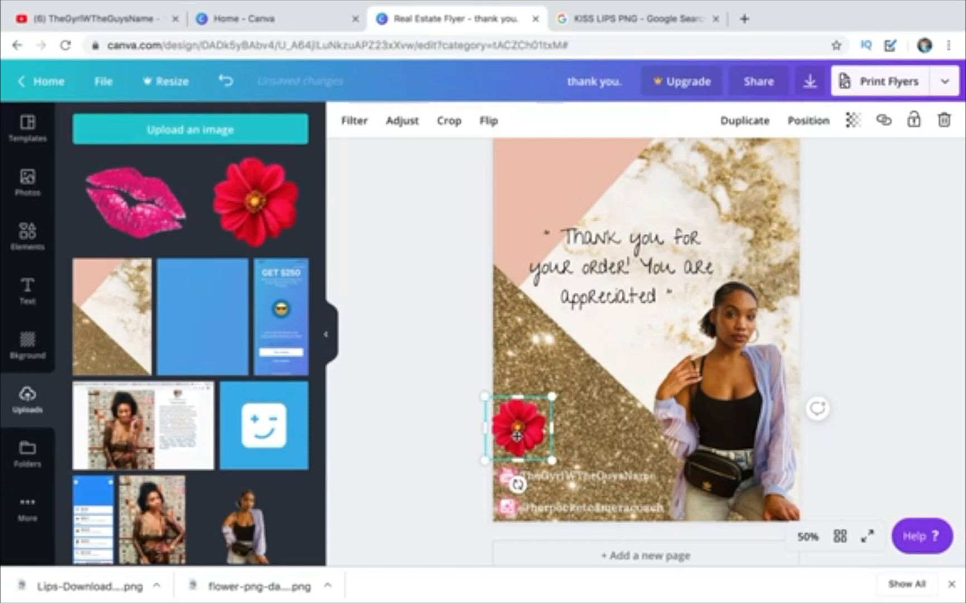
# - Duplicate the red flower three times, placing one copy above the channel name's right end and two stacked in the page's upper-left corner
pyautogui.hotkey('ctrl', 'd')
pyautogui.hotkey('ctrl', 'd')
pyautogui.hotkey('ctrl', 'd')
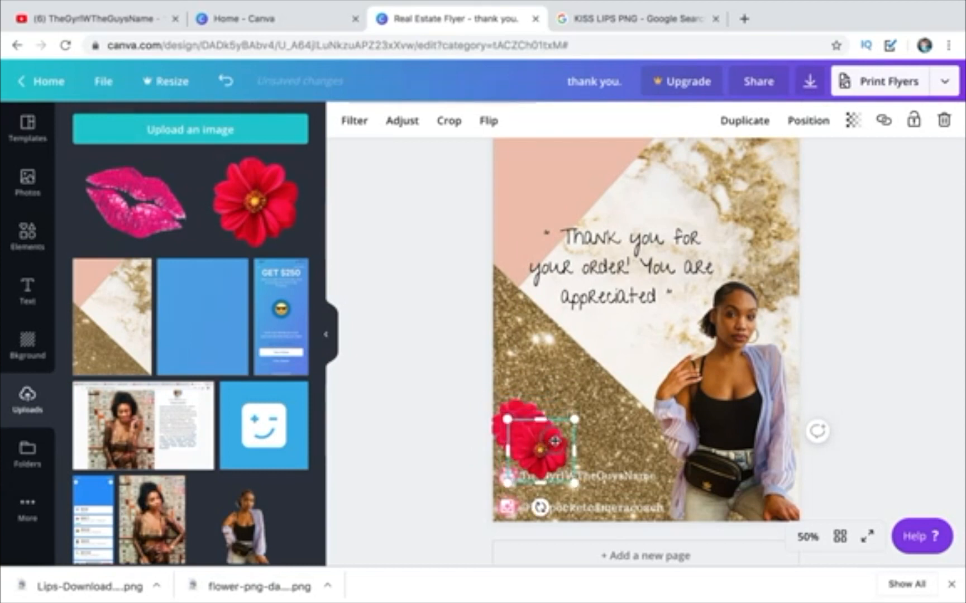
pyautogui.moveTo(554, 440); pyautogui.dragTo(626, 425)
pyautogui.click(531, 441)
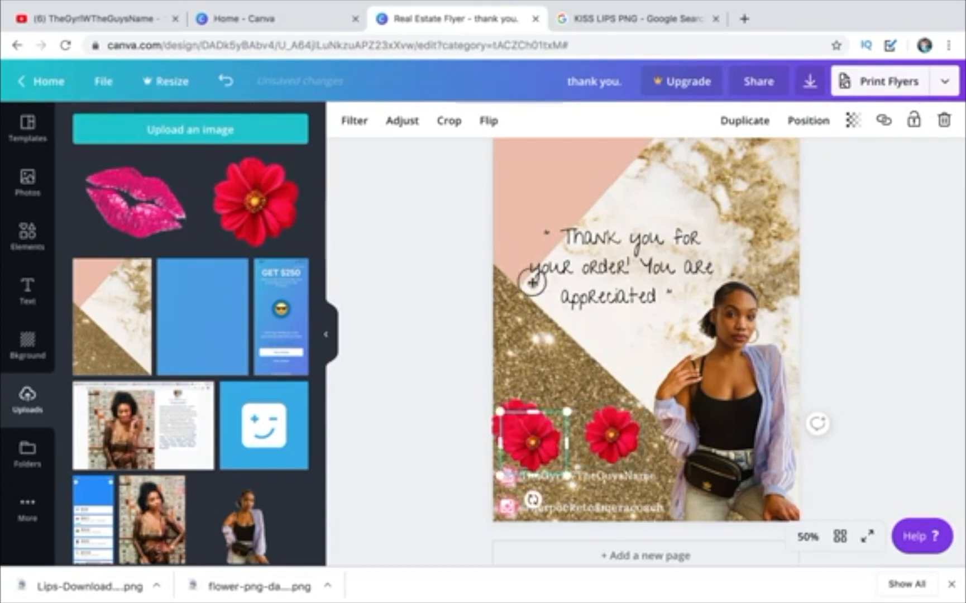
pyautogui.moveTo(533, 282); pyautogui.dragTo(502, 157)
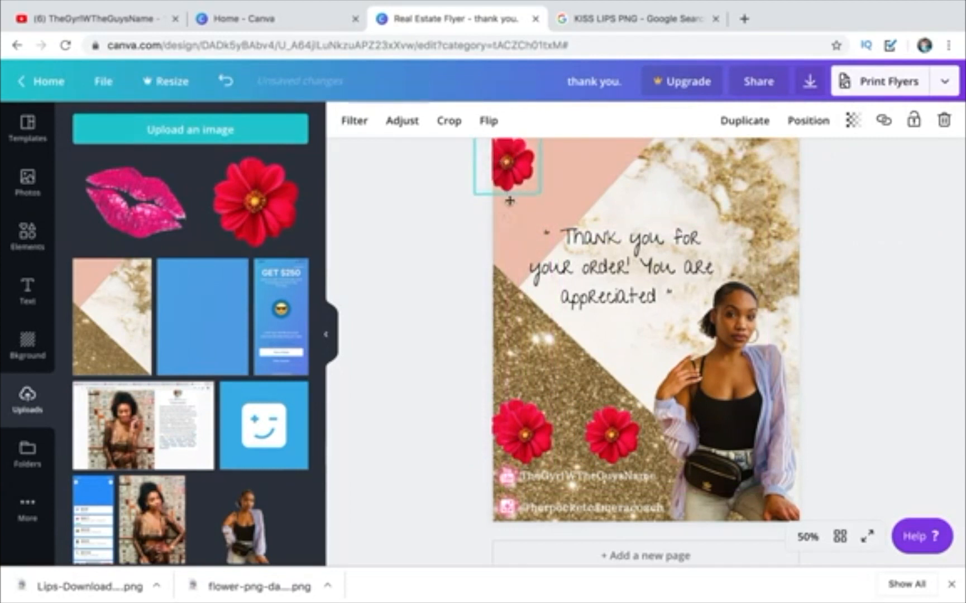
pyautogui.moveTo(522, 441); pyautogui.dragTo(507, 205)
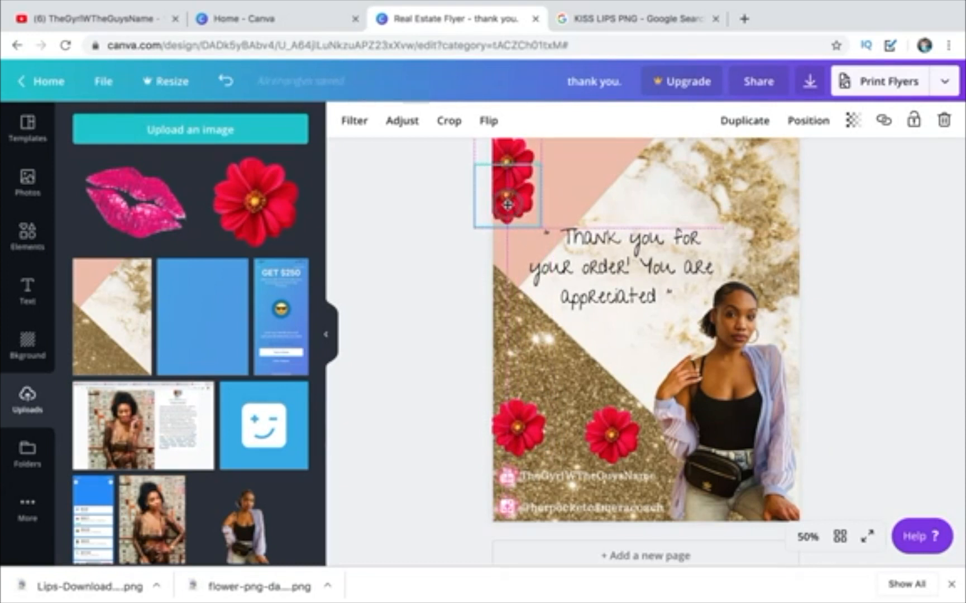
# - Move the two lower red flowers to the page's upper-left corner, extending the column down the left edge and the row along the top
pyautogui.moveTo(518, 428); pyautogui.dragTo(501, 248)
pyautogui.moveTo(501, 248); pyautogui.dragTo(503, 243)
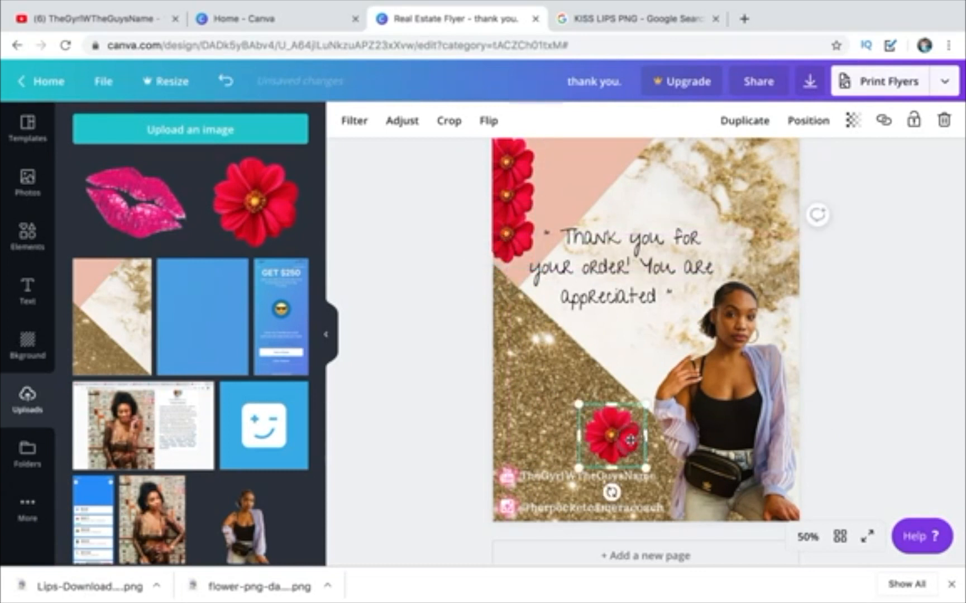
pyautogui.moveTo(612, 437); pyautogui.dragTo(575, 144)
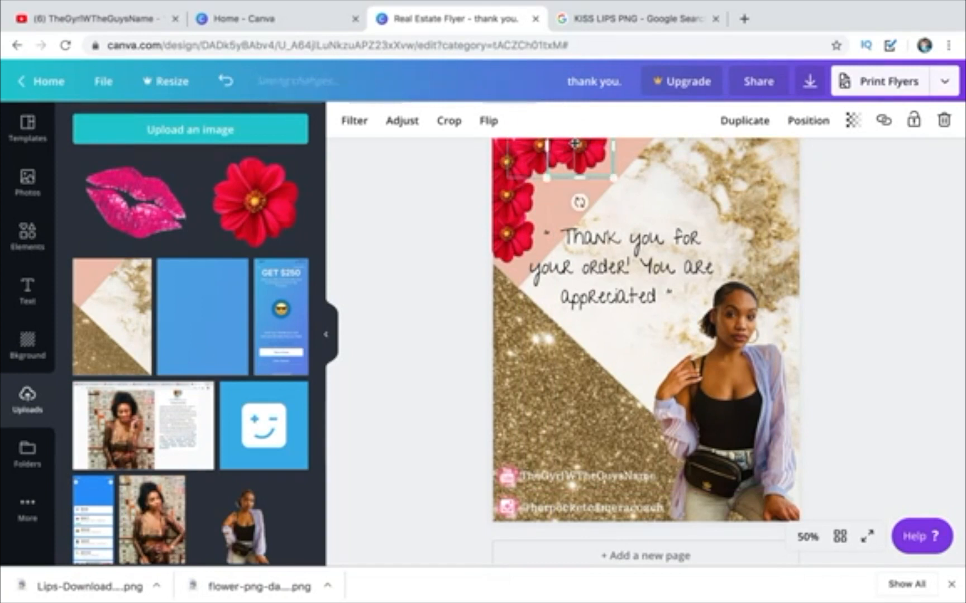
# - Paste more copies of the red flower and extend the flower row along the page's top edge past the pink area
pyautogui.press('super+v')
pyautogui.press('super+v')
pyautogui.press('super+v')
pyautogui.press('super+v')
pyautogui.press('super+v')
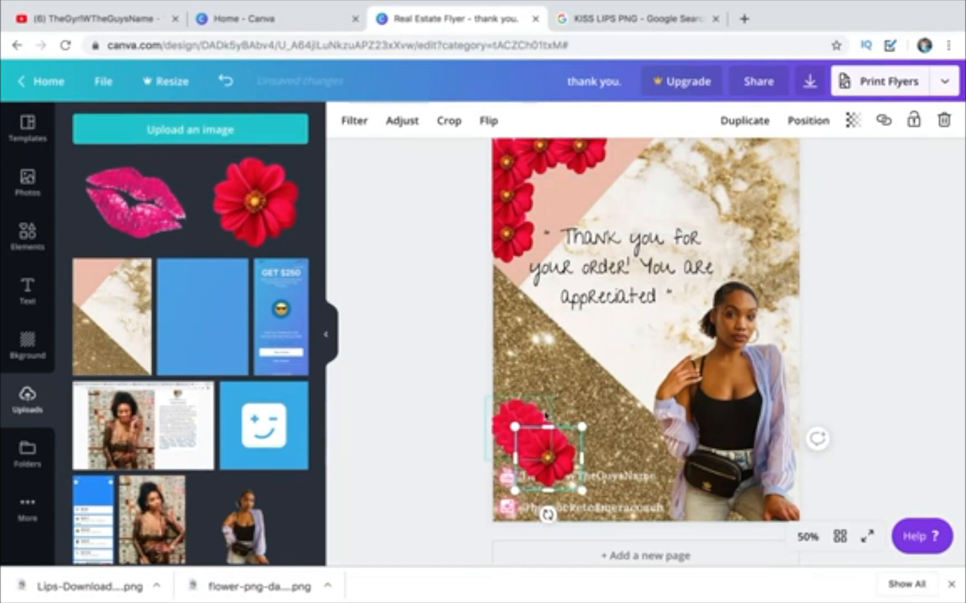
pyautogui.moveTo(538, 445); pyautogui.dragTo(634, 130)
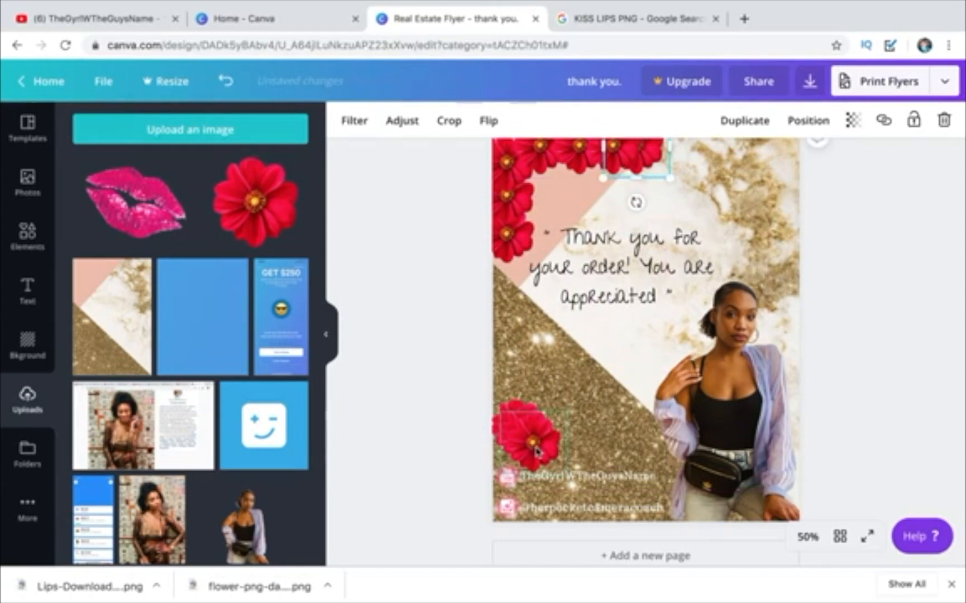
# - Arrange the three remaining flower copies in a second row beneath the top-edge flowers, just above the thank-you message
pyautogui.moveTo(525, 436); pyautogui.dragTo(545, 188)
pyautogui.moveTo(525, 444); pyautogui.dragTo(568, 207)
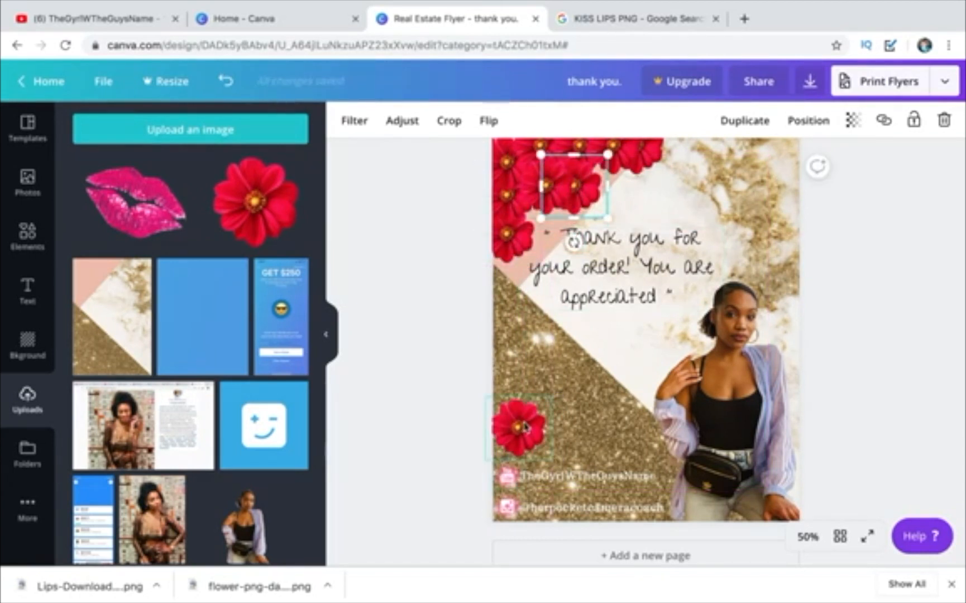
pyautogui.moveTo(519, 424); pyautogui.dragTo(611, 178)
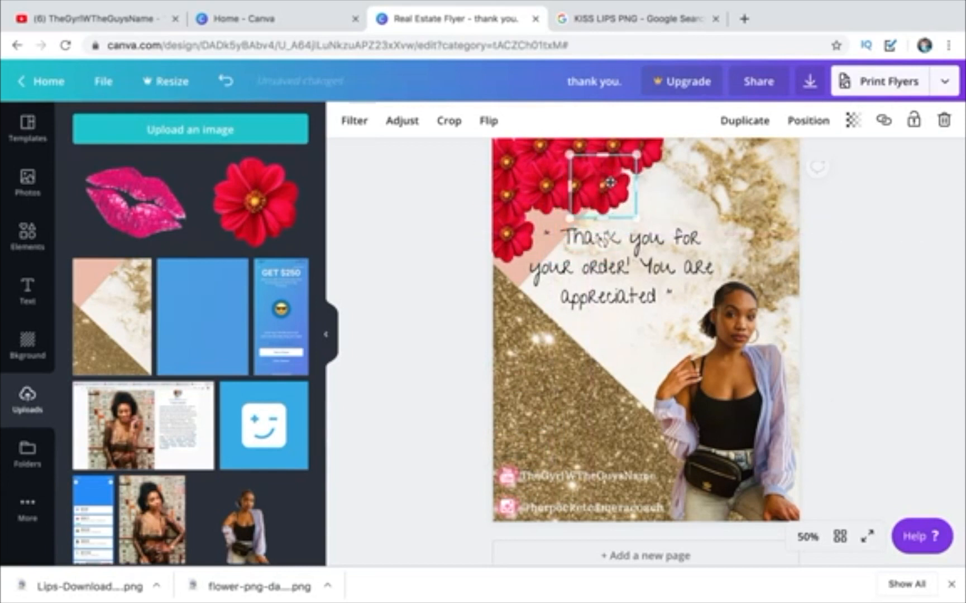
# - Paste further red flowers in decreasing sizes, tapering the border at the upper row's right end and along the edge of the gold glitter area
pyautogui.press('super+v')
pyautogui.moveTo(539, 415); pyautogui.dragTo(560, 385)
pyautogui.moveTo(694, 216); pyautogui.dragTo(689, 208)
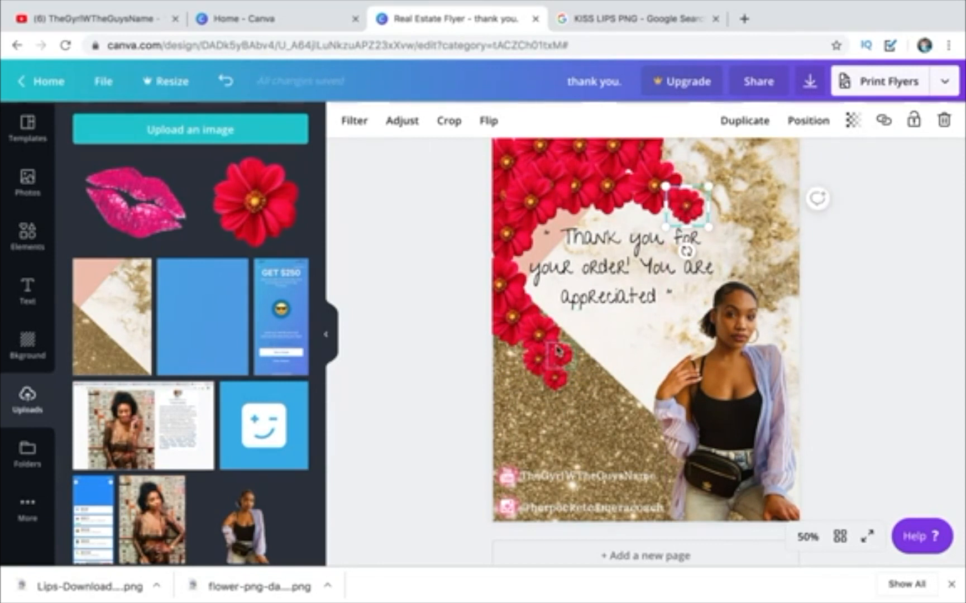
pyautogui.press('super+v')
pyautogui.moveTo(567, 362); pyautogui.dragTo(595, 370)
pyautogui.press('super+v')
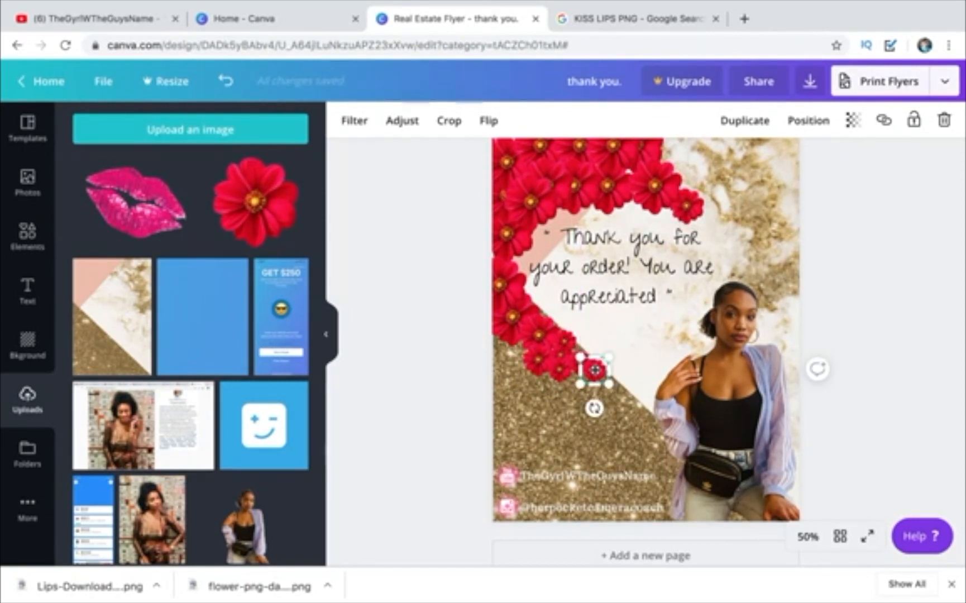
# - Upload the gold Queen crown image from the Downloads folder
pyautogui.click(183, 131)
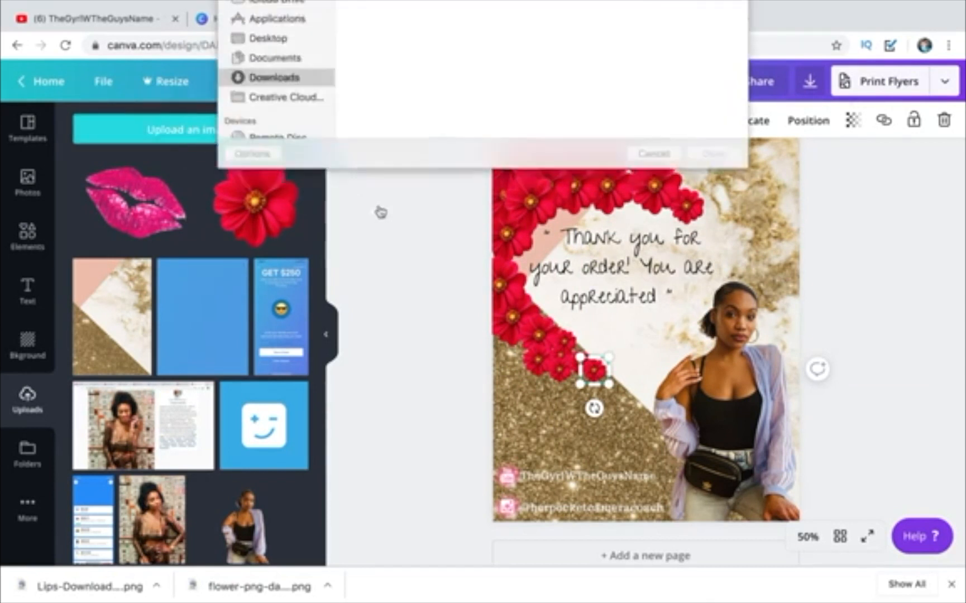
pyautogui.scroll(-10, 449, 173)
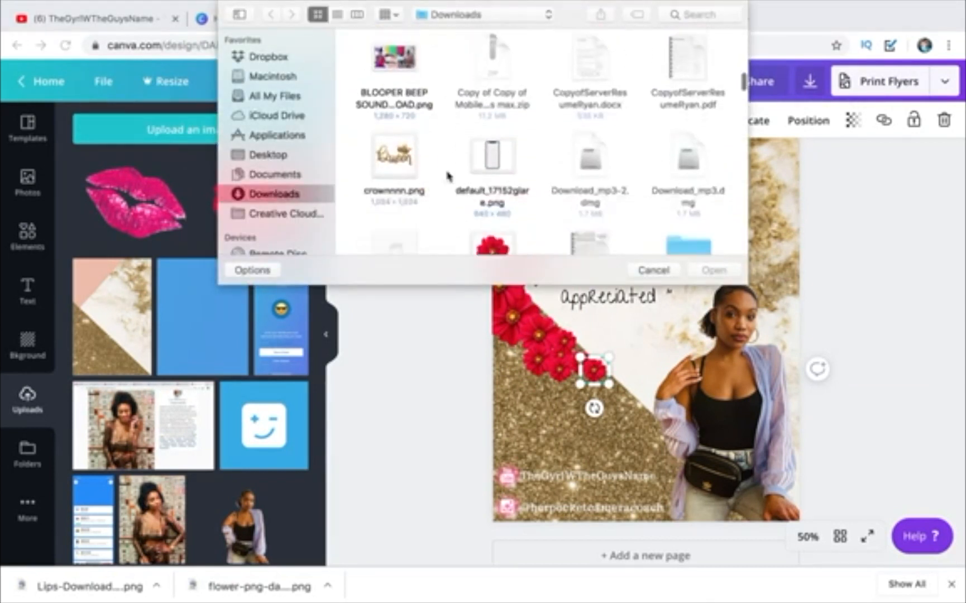
pyautogui.scroll(-2, 448, 174)
pyautogui.click(409, 151)
pyautogui.click(712, 270)
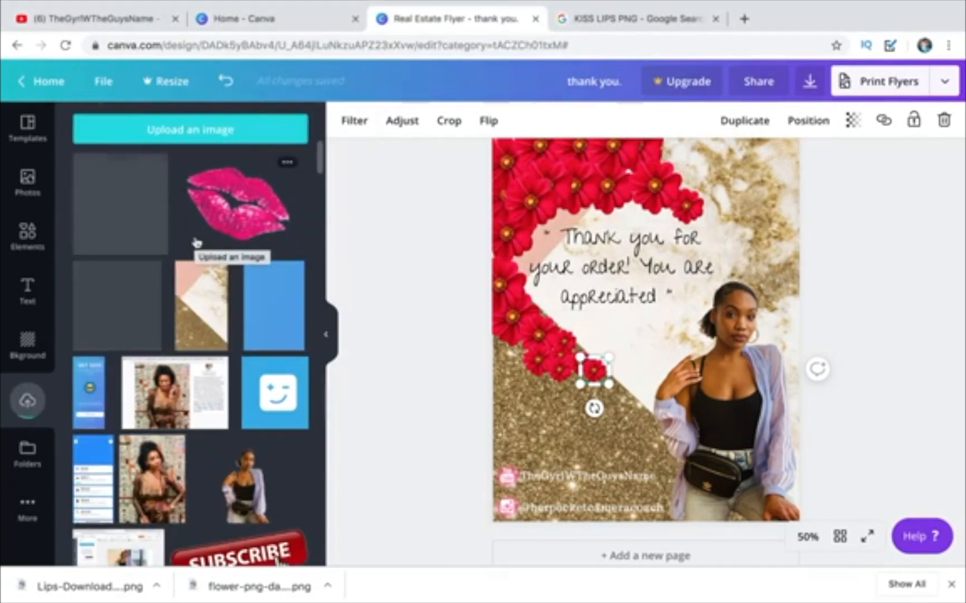
# - Add the pink lips image to the back page, shrink it and place it on the gold glitter above the channel name
pyautogui.click(244, 220)
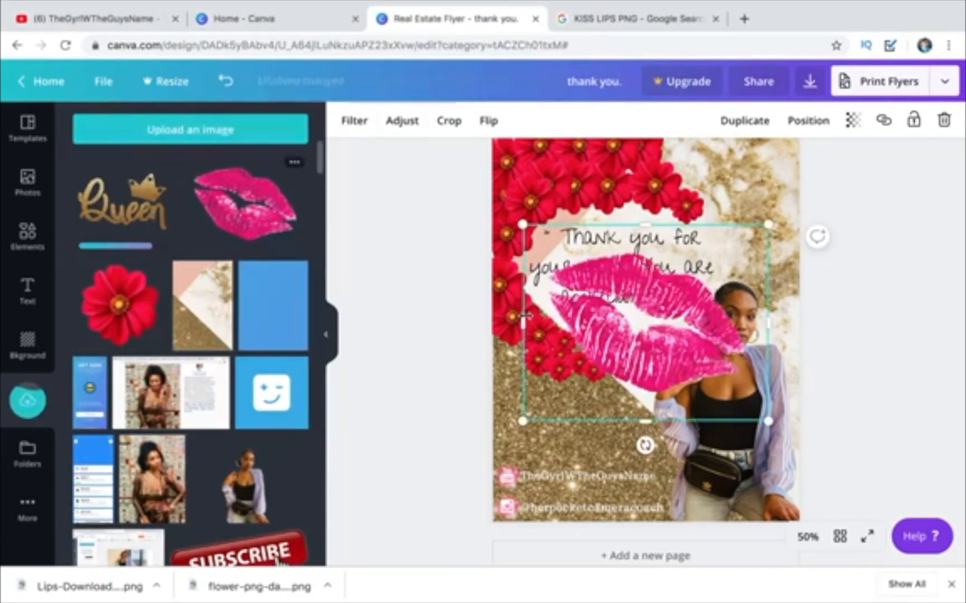
pyautogui.moveTo(523, 224); pyautogui.dragTo(566, 259)
pyautogui.moveTo(620, 278); pyautogui.dragTo(622, 304)
pyautogui.moveTo(636, 405); pyautogui.dragTo(528, 472)
pyautogui.moveTo(518, 384); pyautogui.dragTo(540, 391)
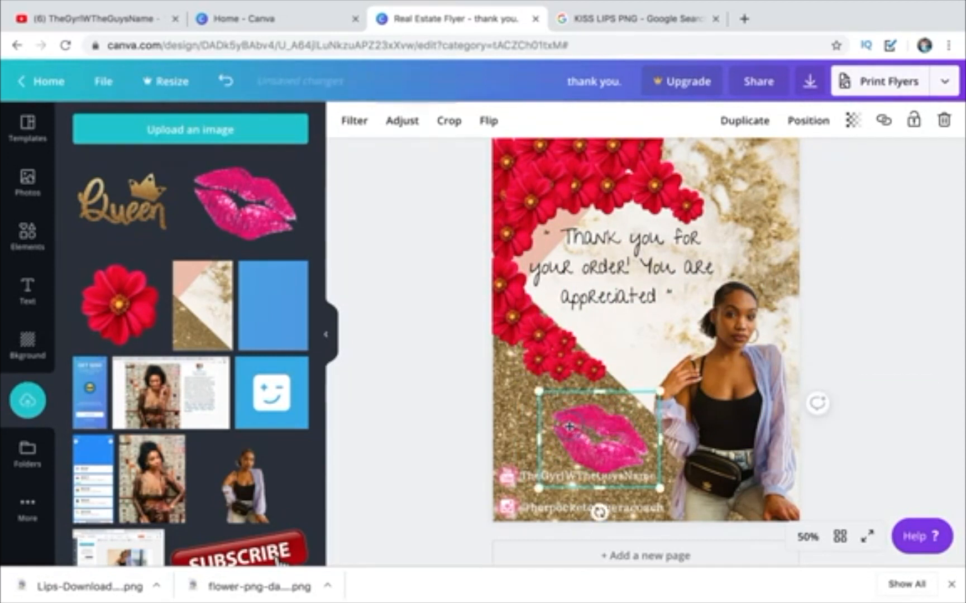
pyautogui.moveTo(569, 427); pyautogui.dragTo(549, 418)
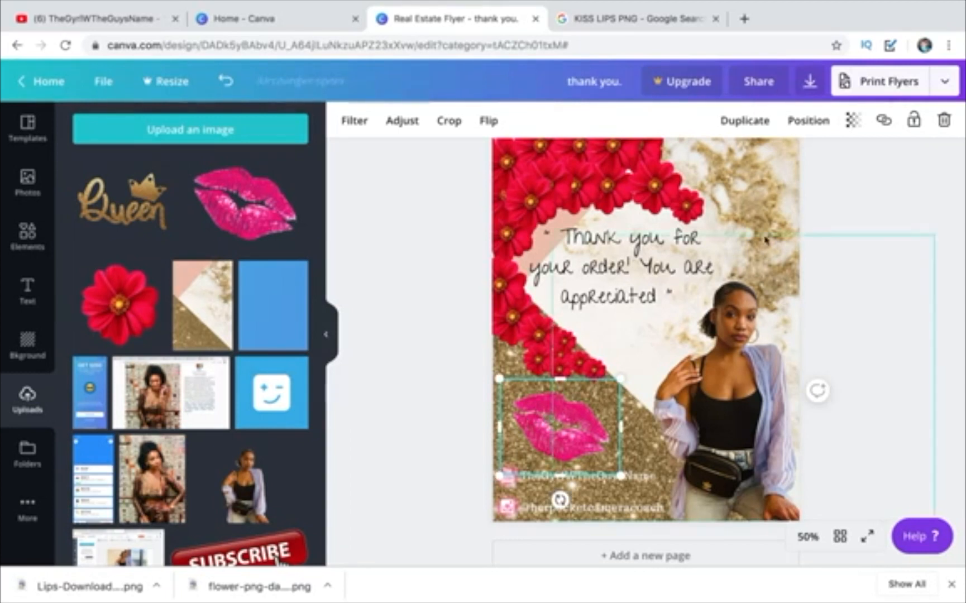
# - Add the gold Queen image, shrink it and place it beneath "appreciated" beside the woman's head
pyautogui.click(153, 219)
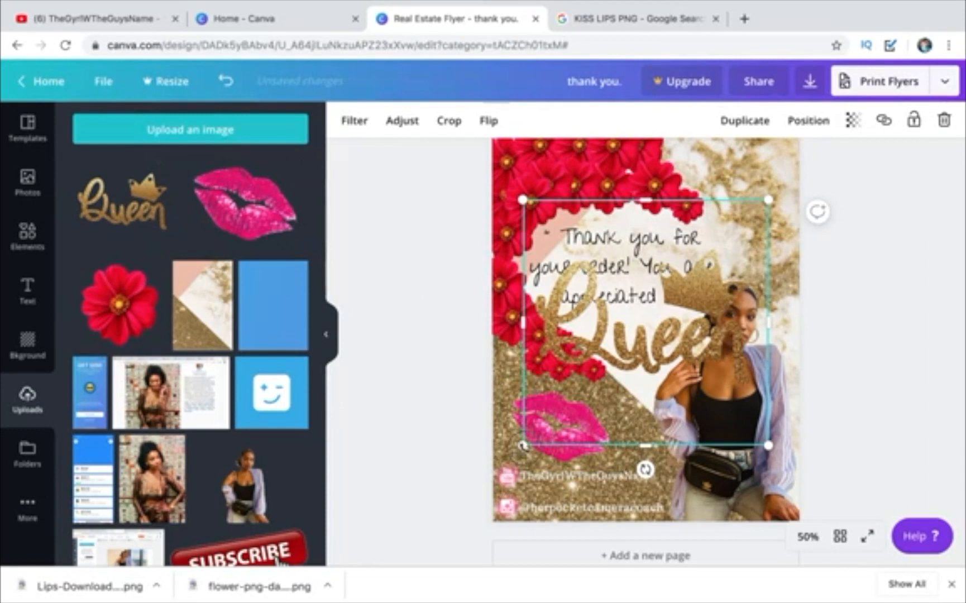
pyautogui.moveTo(522, 445); pyautogui.dragTo(682, 285)
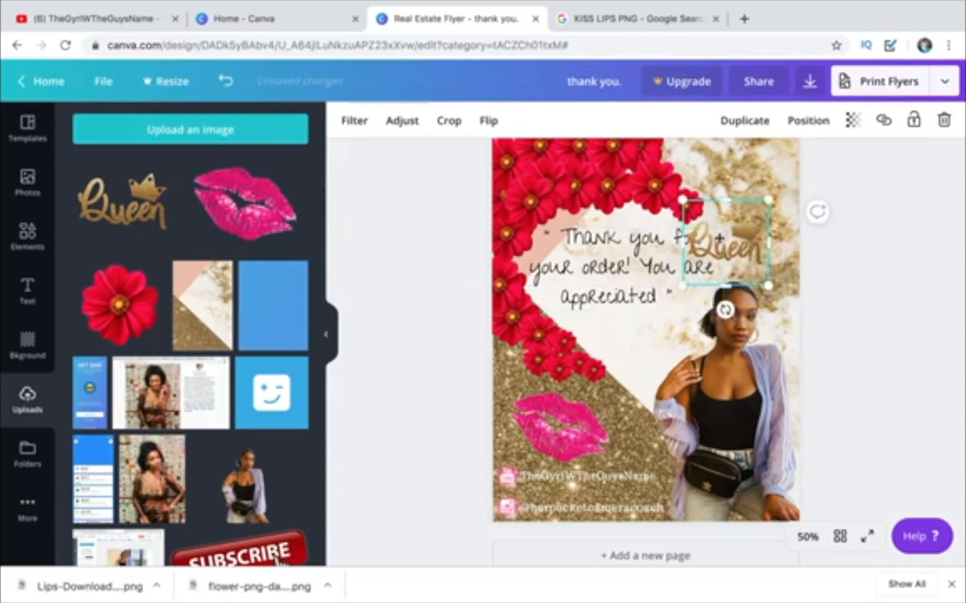
pyautogui.moveTo(720, 243); pyautogui.dragTo(629, 325)
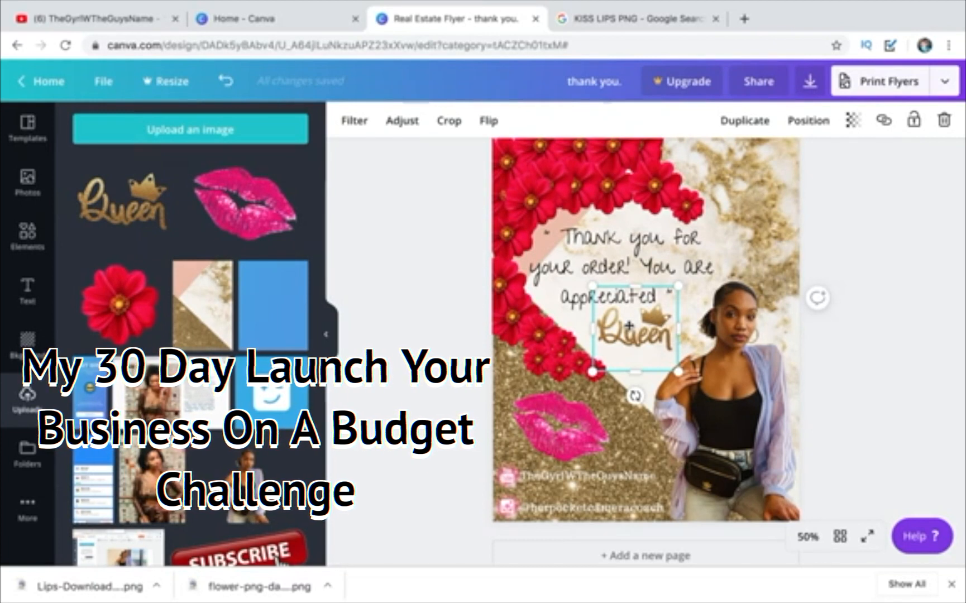
# - Delete the pink lips image above the channel name and return to page 1
pyautogui.click(570, 442)
pyautogui.press('Delete')
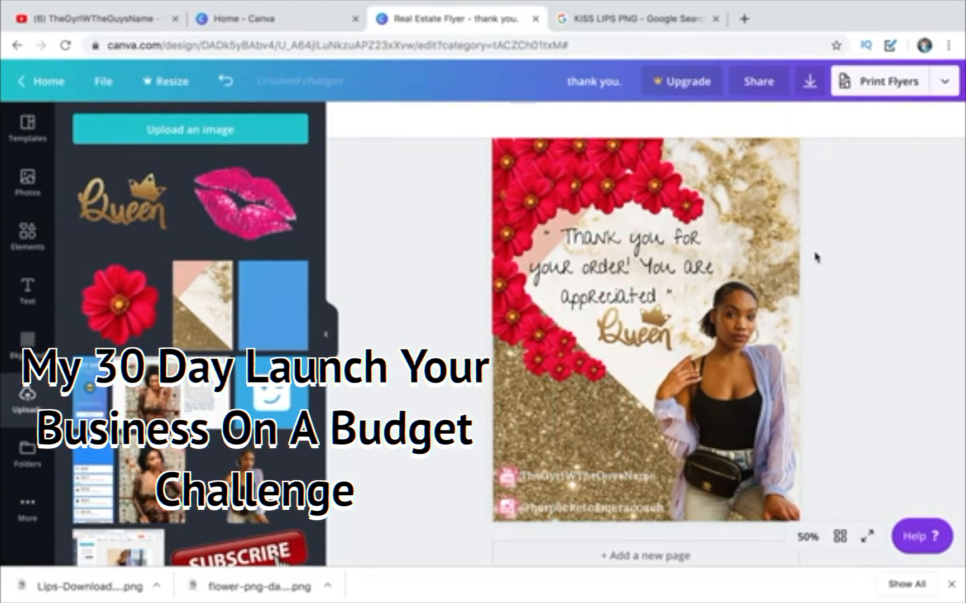
pyautogui.scroll(7, 815, 252)
pyautogui.scroll(2, 814, 252)
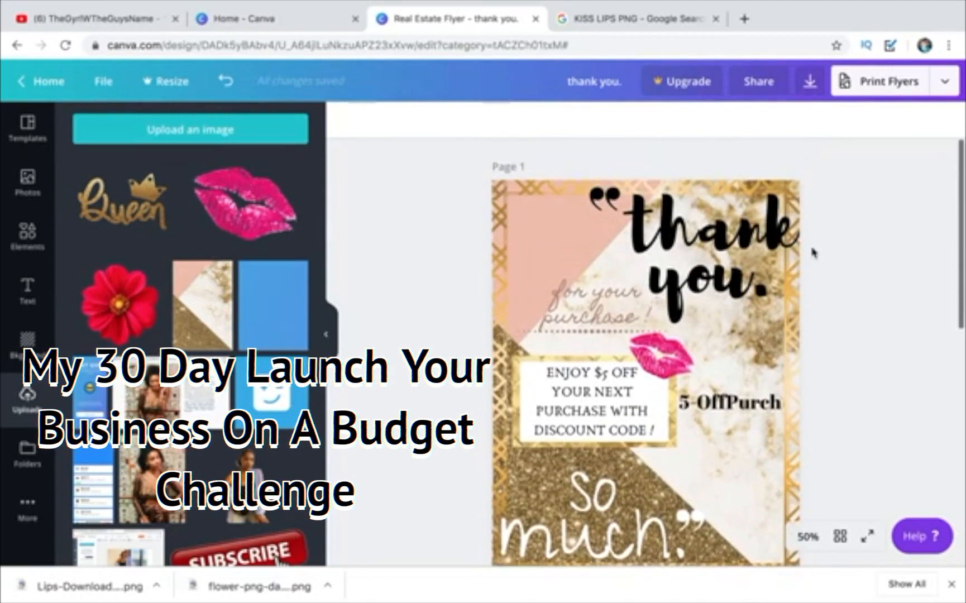